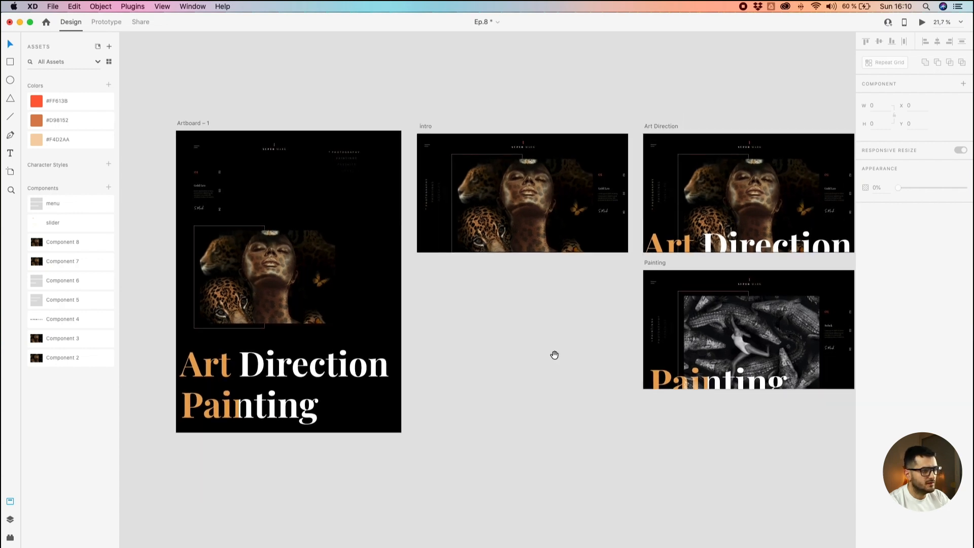
- Delete the intro, Art Direction and Painting artboards, keeping only the tall artboard that holds the design elements
{"action": "left_click_drag", "start_coordinate": [554, 359], "coordinate": [500, 329]}
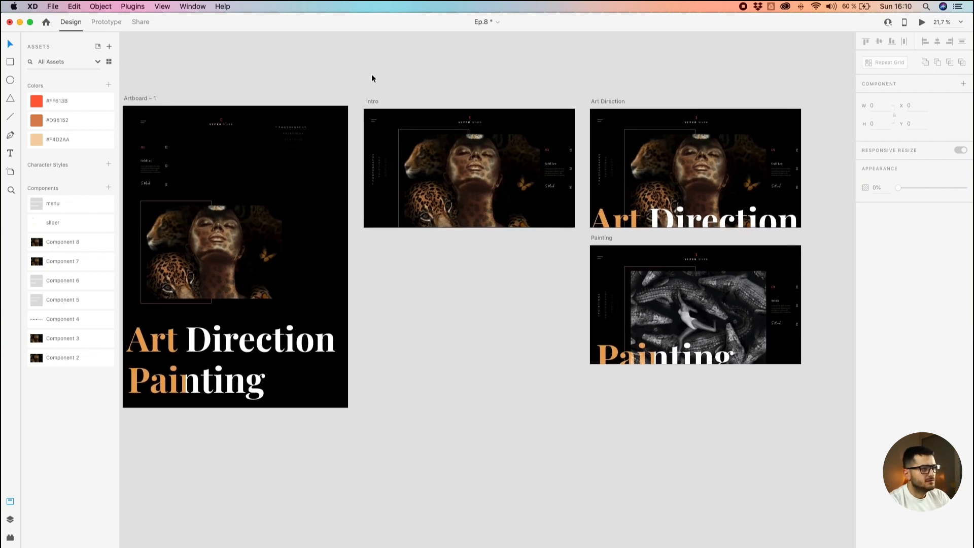
{"action": "mouse_move", "coordinate": [352, 75]}
{"action": "left_mouse_down"}
{"action": "mouse_move", "coordinate": [617, 367]}
{"action": "mouse_move", "coordinate": [836, 443]}
{"action": "left_mouse_up"}
{"action": "key", "text": "Delete"}
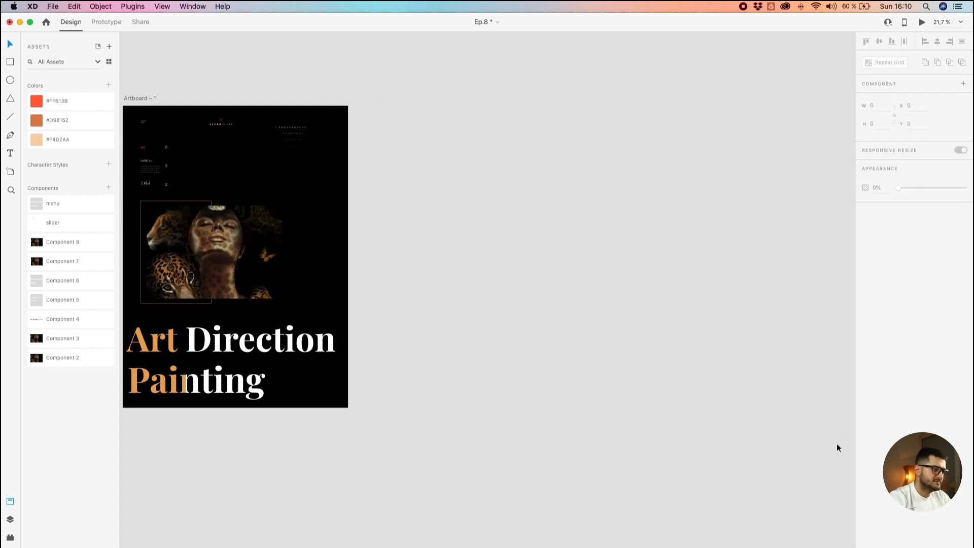
- Create a Web 1920 artboard of 1920 × 1080 beside Artboard – 1
{"action": "left_click_drag", "start_coordinate": [476, 328], "coordinate": [584, 325]}
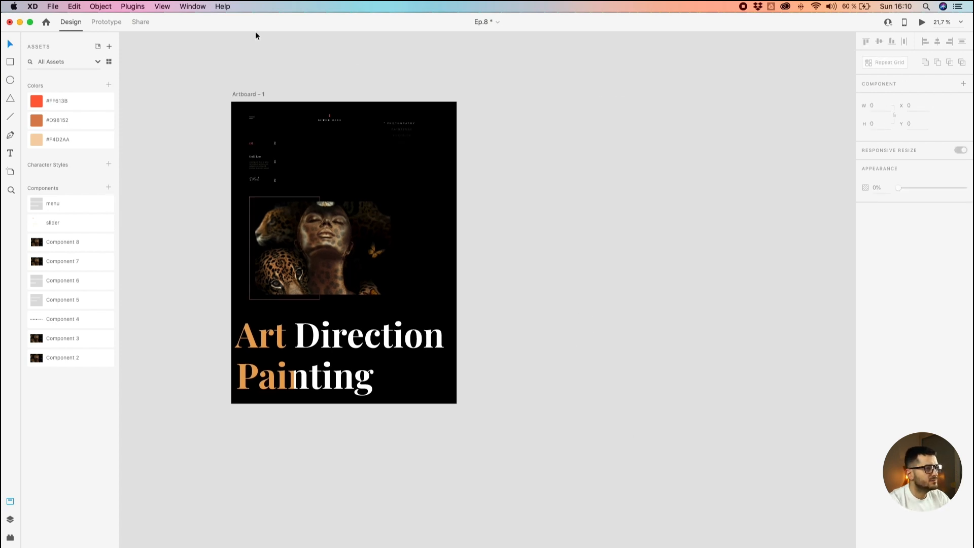
{"action": "left_click", "coordinate": [245, 94]}
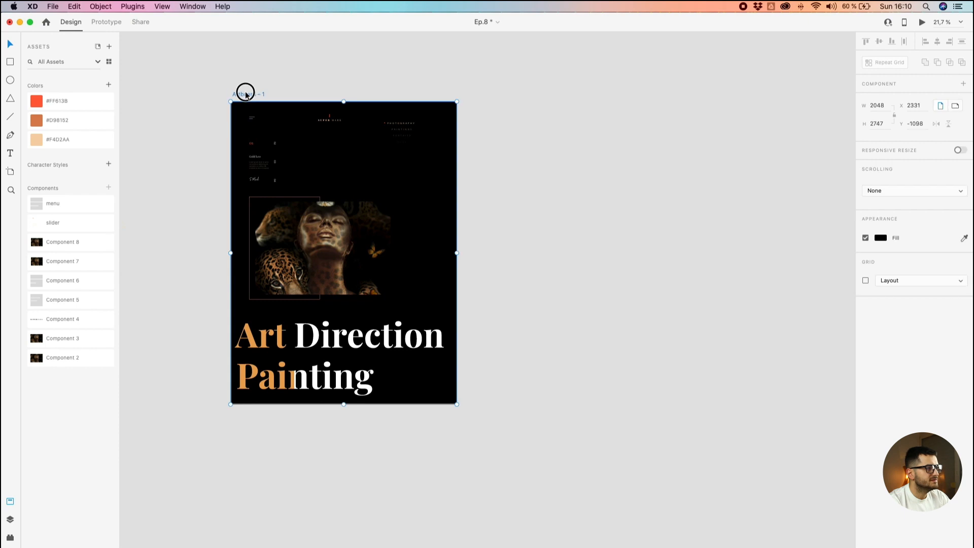
{"action": "left_click", "coordinate": [10, 171]}
{"action": "left_click", "coordinate": [466, 99]}
{"action": "left_click_drag", "start_coordinate": [582, 265], "coordinate": [372, 120]}
{"action": "left_click_drag", "start_coordinate": [189, 79], "coordinate": [427, 206]}
{"action": "scroll", "coordinate": [427, 207], "scroll_direction": "up", "scroll_amount": 3}
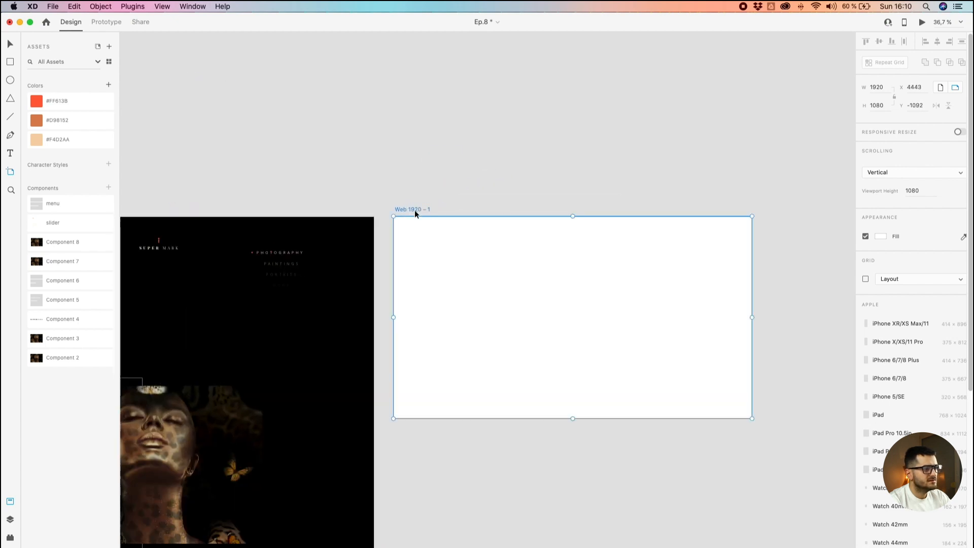
{"action": "scroll", "coordinate": [423, 208], "scroll_direction": "up", "scroll_amount": 1}
{"action": "left_click_drag", "start_coordinate": [464, 270], "coordinate": [449, 180]}
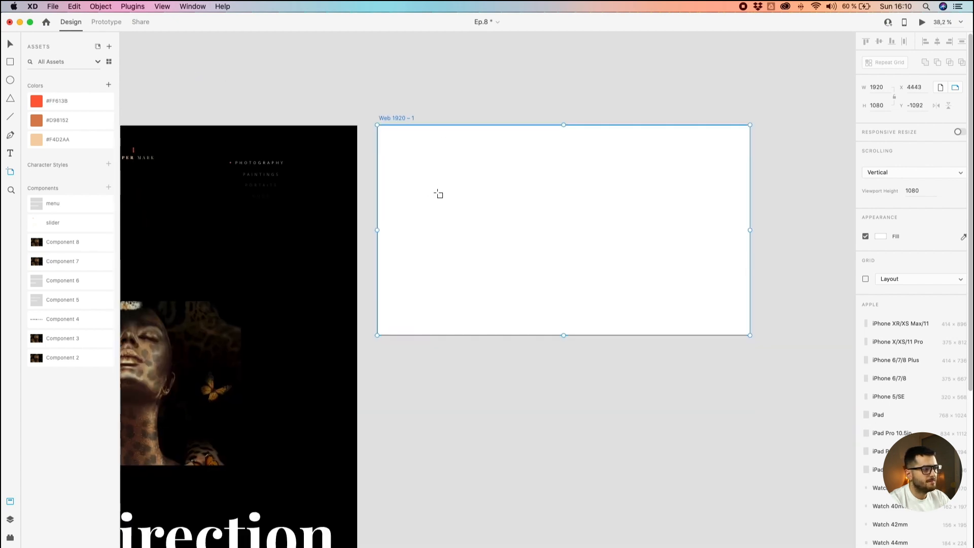
- Set the fill of the Web 1920 – 1 artboard to black
{"action": "scroll", "coordinate": [588, 183], "scroll_direction": "down", "scroll_amount": 2}
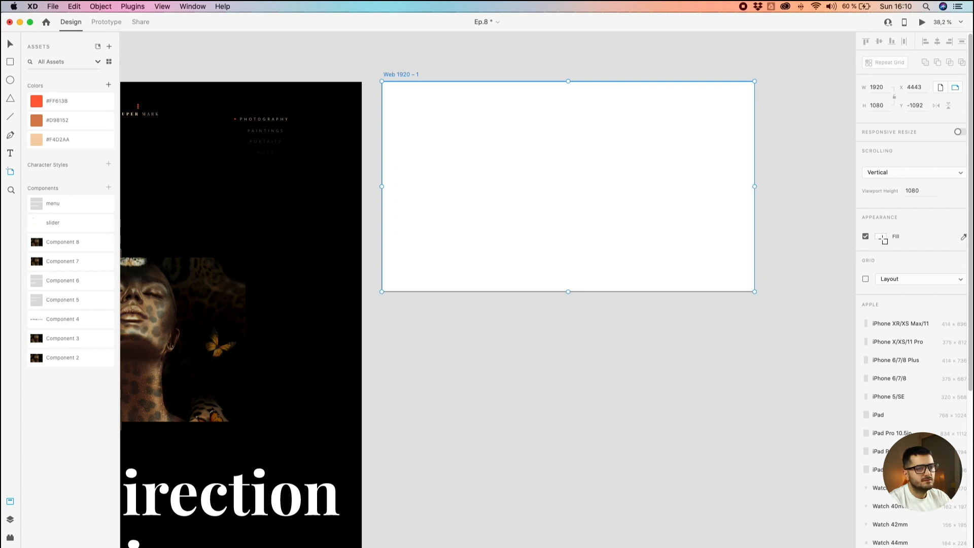
{"action": "scroll", "coordinate": [882, 236], "scroll_direction": "down", "scroll_amount": 5}
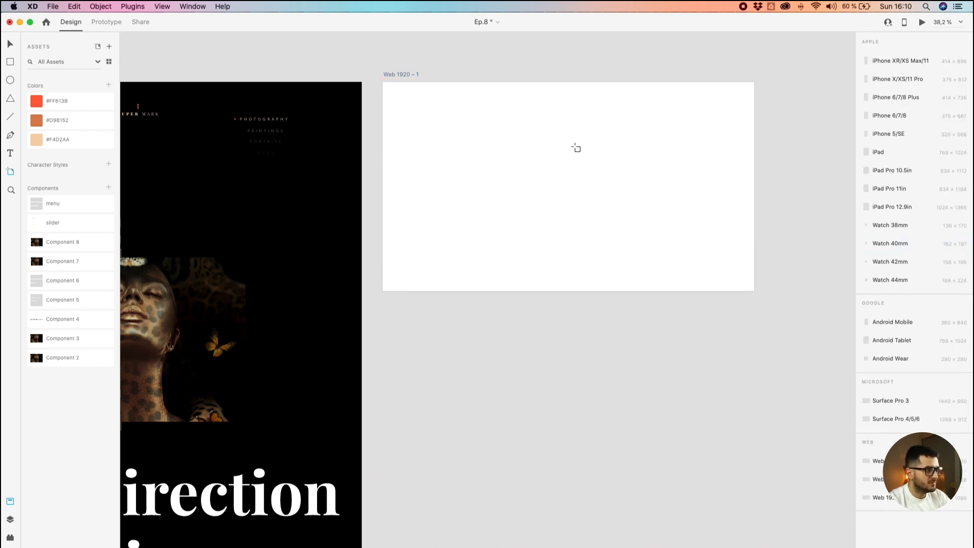
{"action": "left_click", "coordinate": [13, 44]}
{"action": "left_click", "coordinate": [404, 76]}
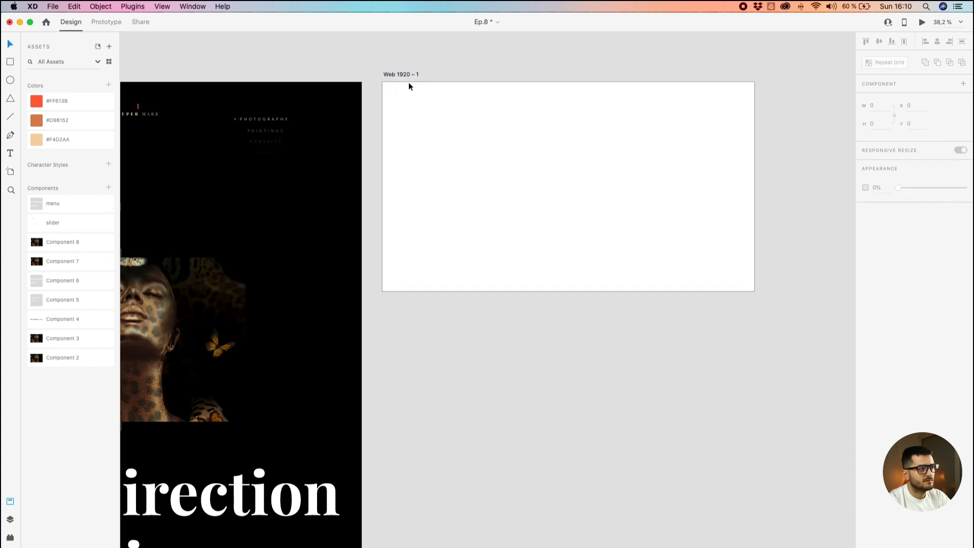
{"action": "left_click", "coordinate": [396, 74]}
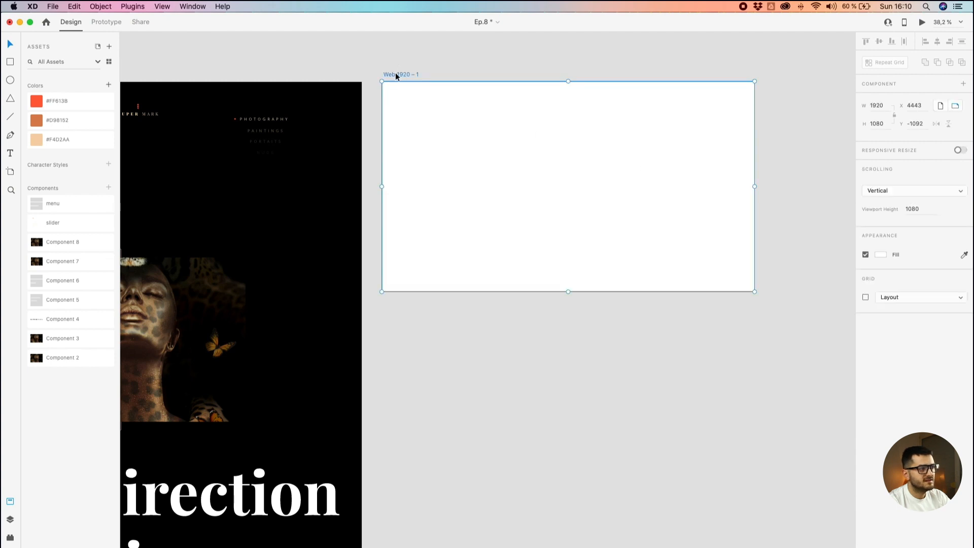
{"action": "left_click", "coordinate": [881, 255]}
{"action": "left_click_drag", "start_coordinate": [806, 243], "coordinate": [706, 295]}
{"action": "left_click", "coordinate": [696, 315]}
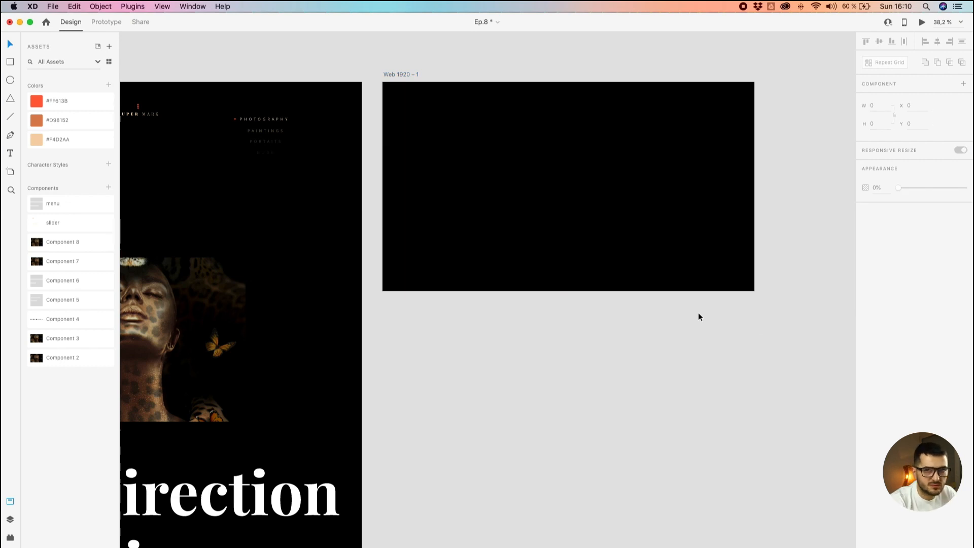
- Examine the design elements laid out on Artboard – 1
{"action": "left_click", "coordinate": [432, 336]}
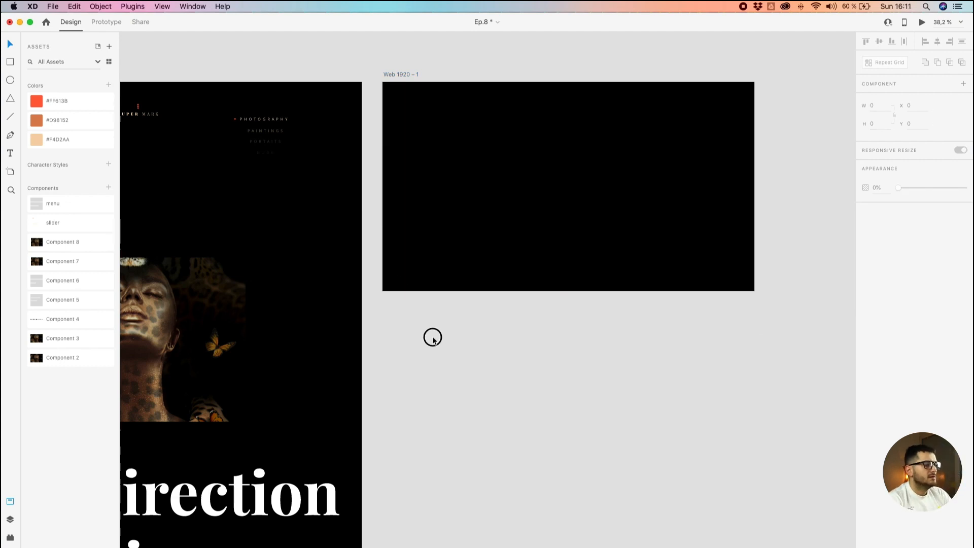
{"action": "scroll", "coordinate": [430, 335], "scroll_direction": "down", "scroll_amount": 2}
{"action": "left_click_drag", "start_coordinate": [432, 369], "coordinate": [521, 345]}
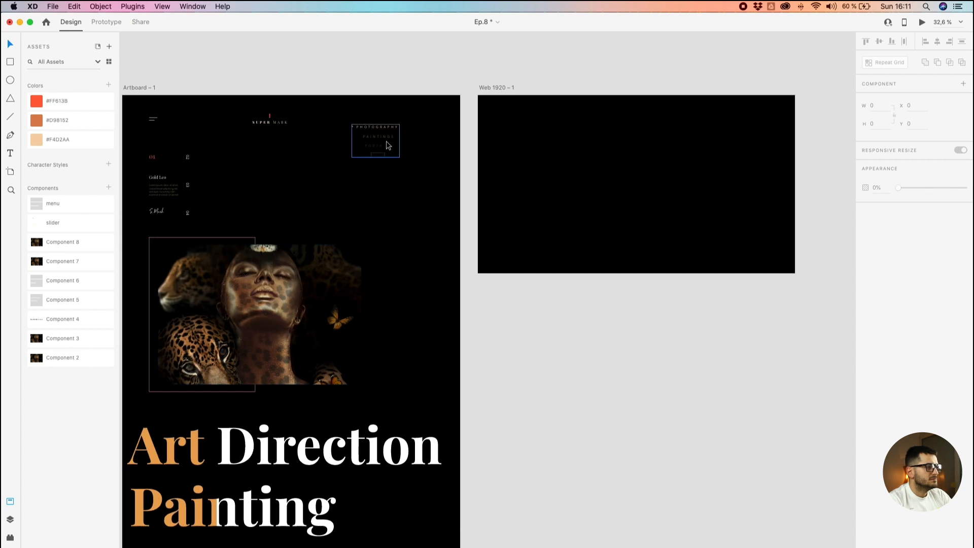
{"action": "left_click_drag", "start_coordinate": [410, 217], "coordinate": [450, 175]}
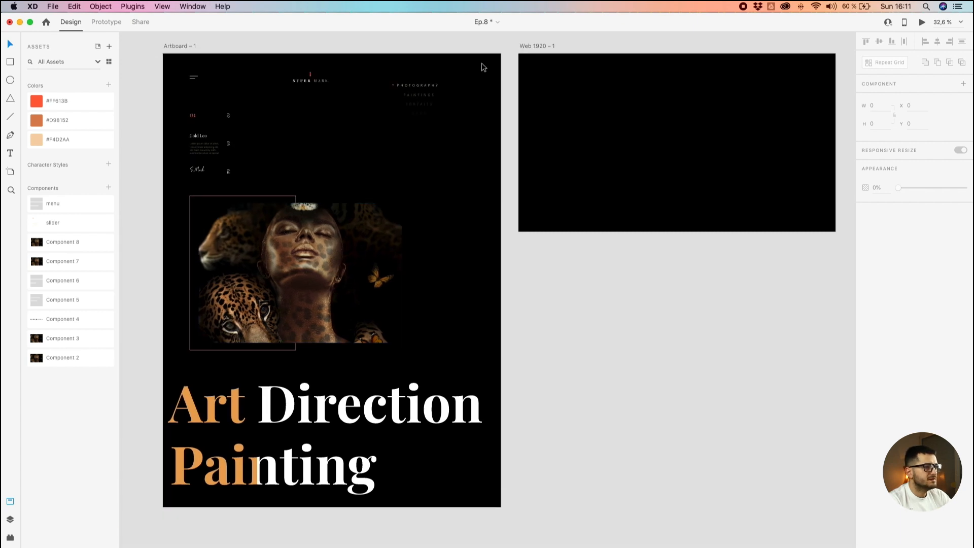
{"action": "left_click_drag", "start_coordinate": [483, 67], "coordinate": [185, 496]}
{"action": "left_click", "coordinate": [526, 437]}
{"action": "left_click_drag", "start_coordinate": [468, 62], "coordinate": [185, 493]}
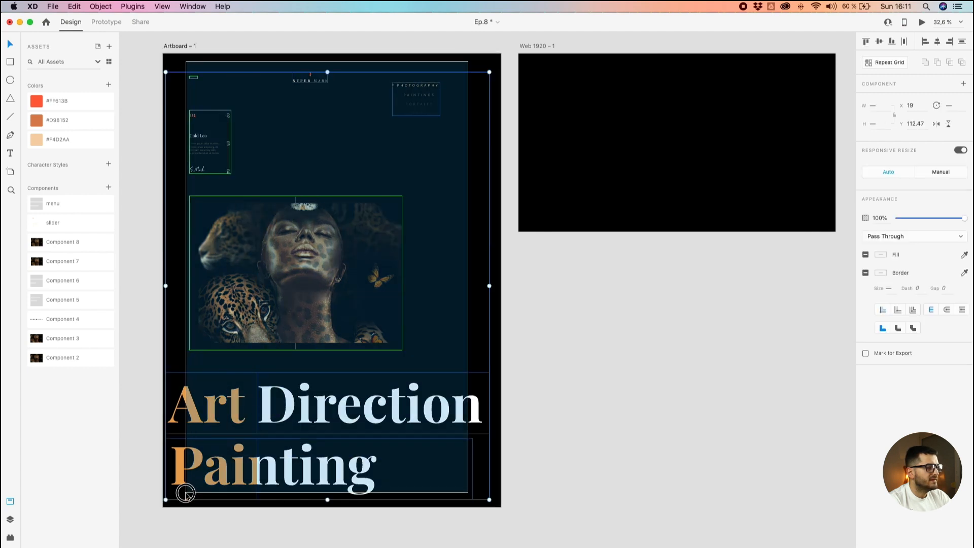
{"action": "left_click", "coordinate": [152, 343]}
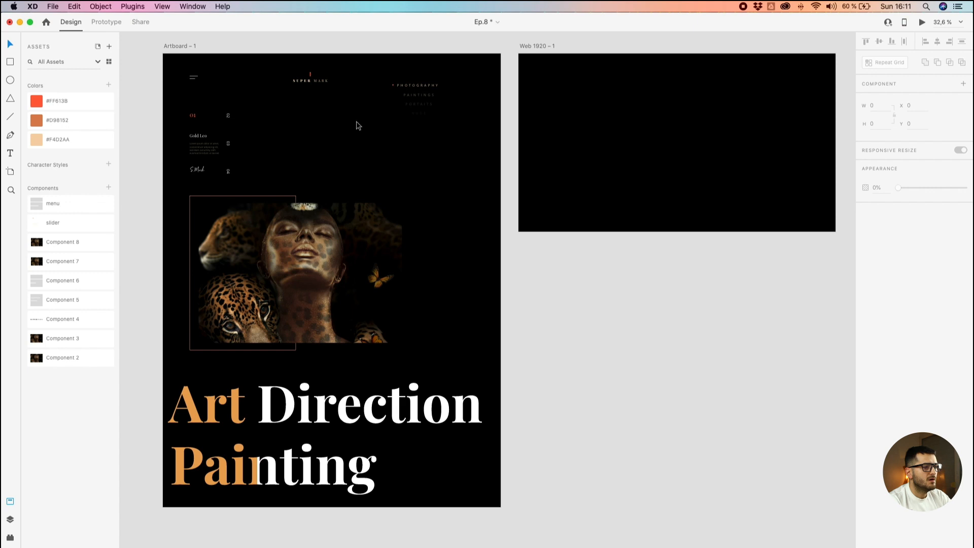
- Copy the SUPER MARK logo to the upper middle of the Web 1920 – 1 artboard and show its layer
{"action": "scroll", "coordinate": [317, 112], "scroll_direction": "up", "scroll_amount": 5}
{"action": "left_click_drag", "start_coordinate": [268, 167], "coordinate": [638, 159]}
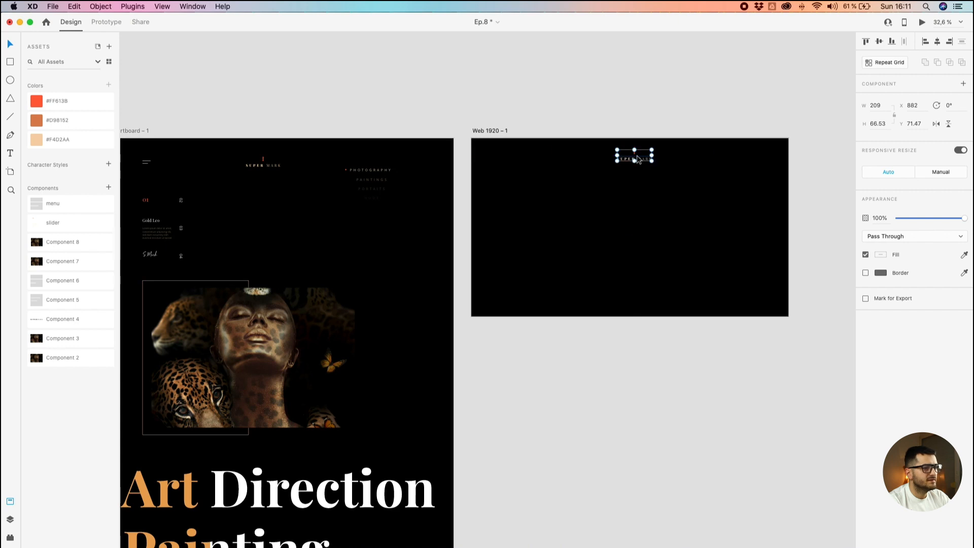
{"action": "left_click", "coordinate": [10, 520]}
{"action": "left_click", "coordinate": [600, 135]}
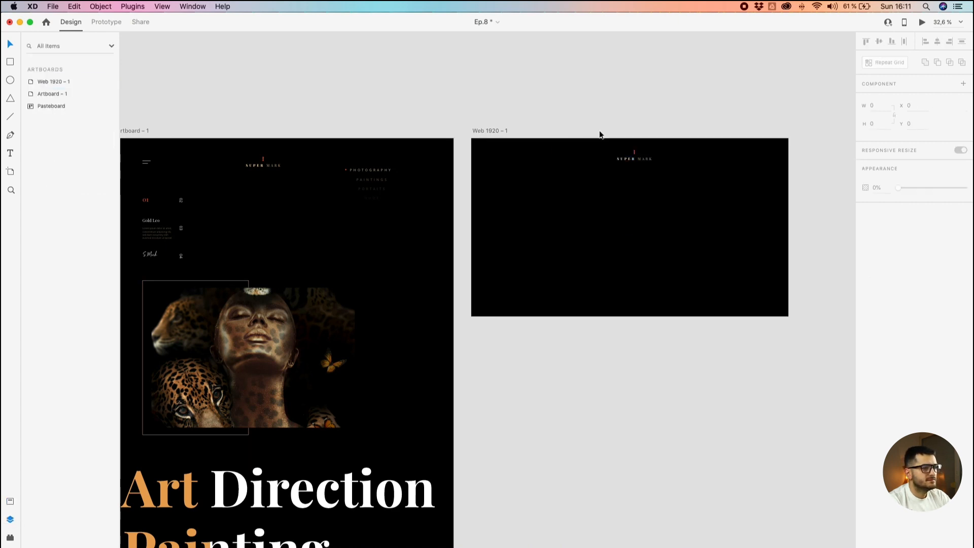
{"action": "left_click", "coordinate": [629, 162]}
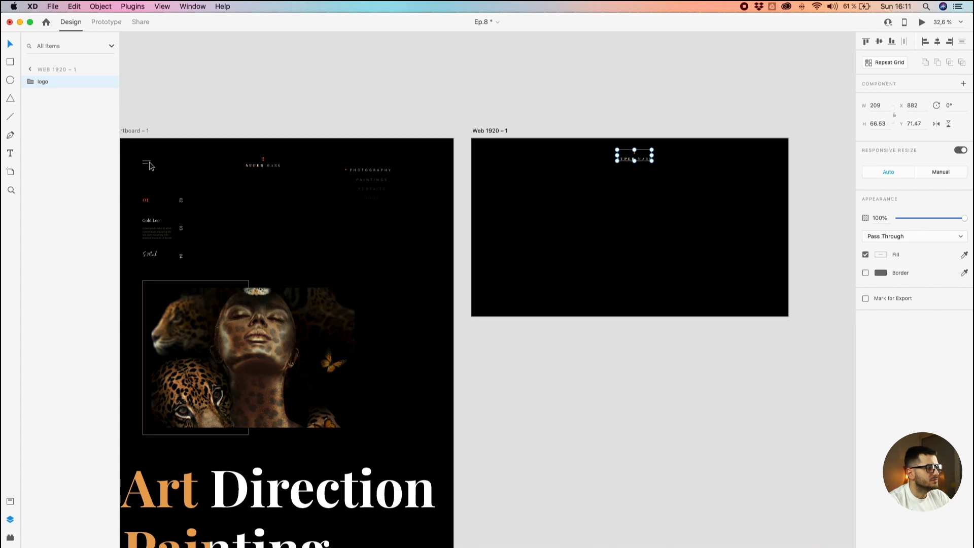
- Copy the two-line menu icon into the upper-left corner of the Web 1920 – 1 artboard, level with the logo
{"action": "left_click_drag", "start_coordinate": [149, 166], "coordinate": [495, 157]}
{"action": "left_click", "coordinate": [462, 186]}
{"action": "scroll", "coordinate": [473, 166], "scroll_direction": "up", "scroll_amount": 3}
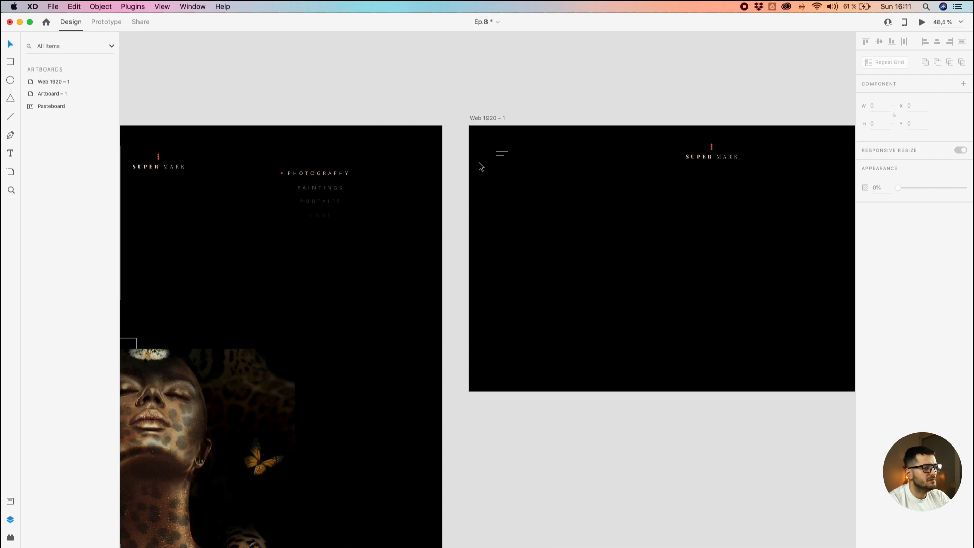
{"action": "scroll", "coordinate": [511, 166], "scroll_direction": "up", "scroll_amount": 5}
{"action": "left_click_drag", "start_coordinate": [542, 423], "coordinate": [443, 209]}
{"action": "scroll", "coordinate": [432, 207], "scroll_direction": "down", "scroll_amount": 2}
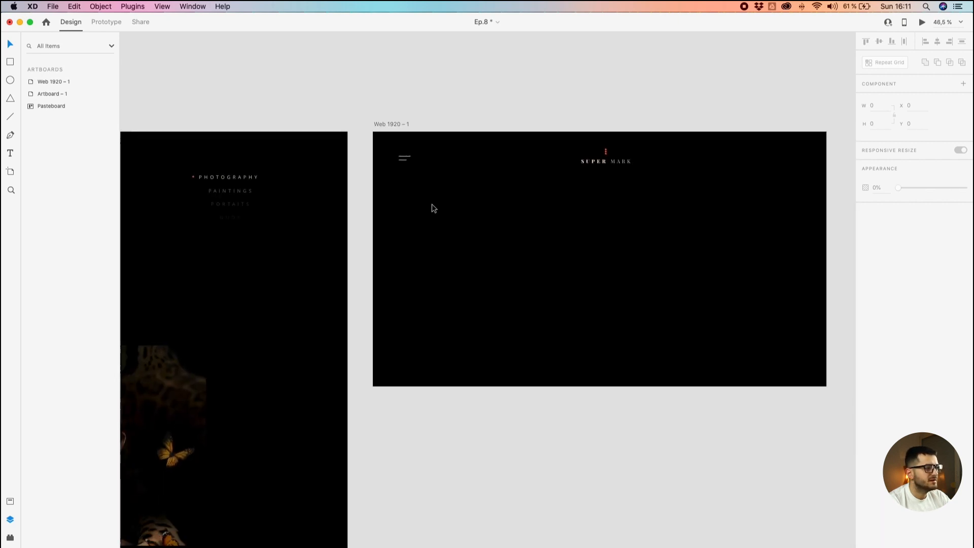
- Copy the skills list starting with PHOTOGRAPHY to the left side of the Web 1920 – 1 artboard, below the menu icon
{"action": "left_click", "coordinate": [252, 174]}
{"action": "left_click_drag", "start_coordinate": [237, 181], "coordinate": [440, 245]}
{"action": "left_click", "coordinate": [456, 225]}
{"action": "left_click_drag", "start_coordinate": [401, 272], "coordinate": [455, 214]}
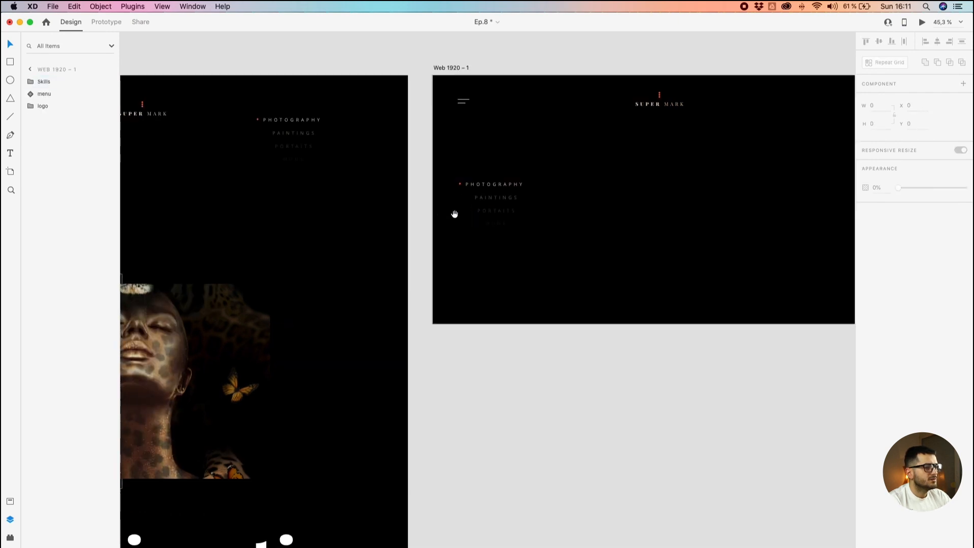
- Copy the slider component to the right side of the Web 1920 – 1 artboard at about X 1618, Y 345
{"action": "scroll", "coordinate": [491, 202], "scroll_direction": "down", "scroll_amount": 5}
{"action": "left_click_drag", "start_coordinate": [350, 212], "coordinate": [432, 189]}
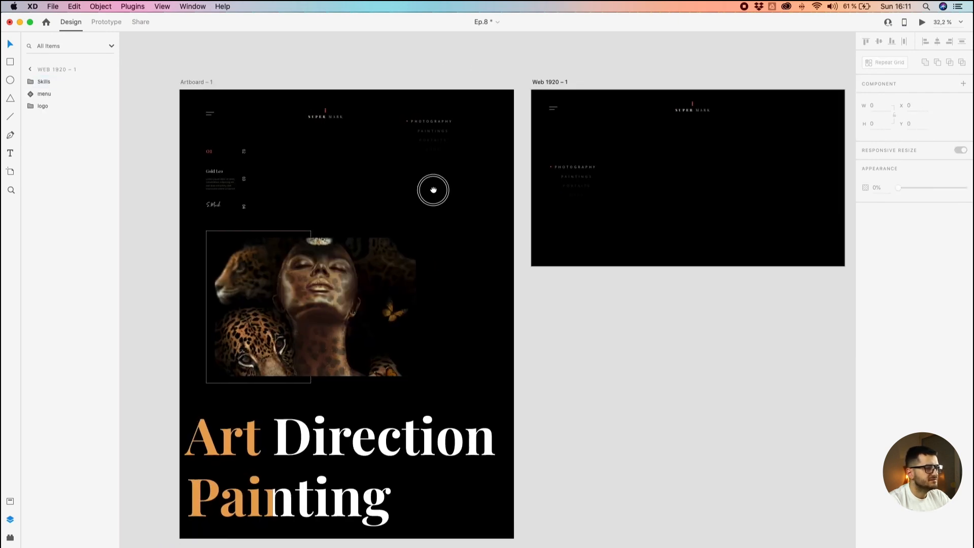
{"action": "left_click_drag", "start_coordinate": [227, 184], "coordinate": [814, 166]}
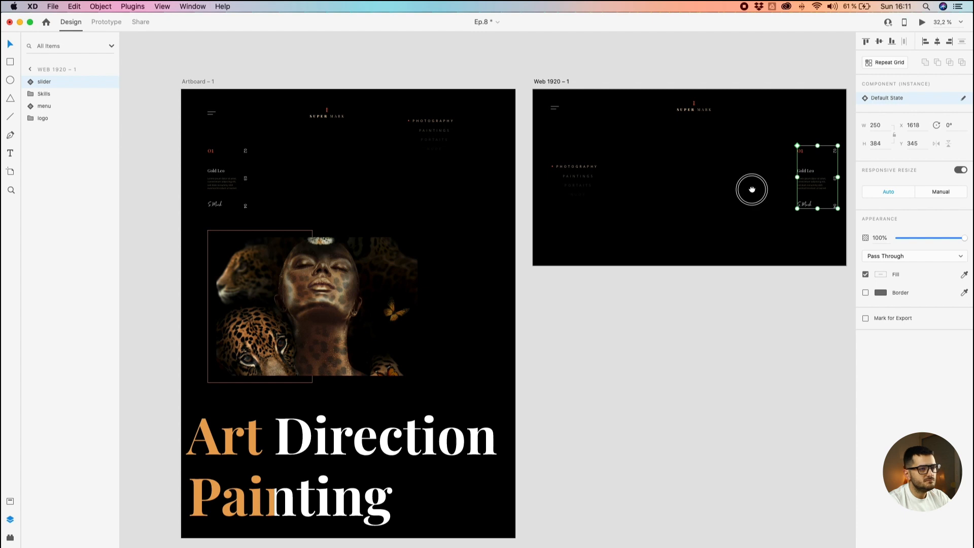
{"action": "left_click_drag", "start_coordinate": [752, 189], "coordinate": [693, 196]}
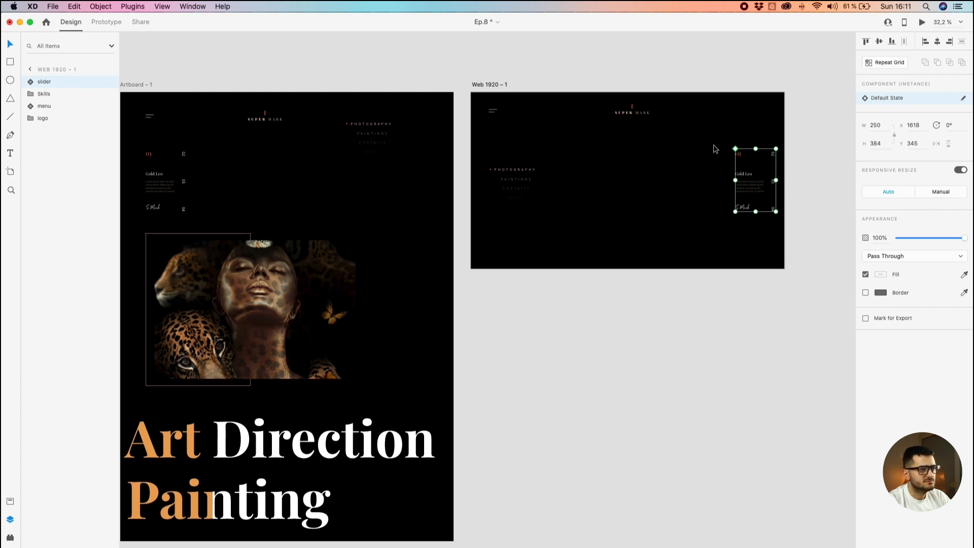
- Copy the leopard portrait component to the web artboard at about X 404, Y 199, and shift the skills list left to about X 27.7
{"action": "left_click_drag", "start_coordinate": [265, 307], "coordinate": [618, 205]}
{"action": "scroll", "coordinate": [618, 205], "scroll_direction": "up", "scroll_amount": 3}
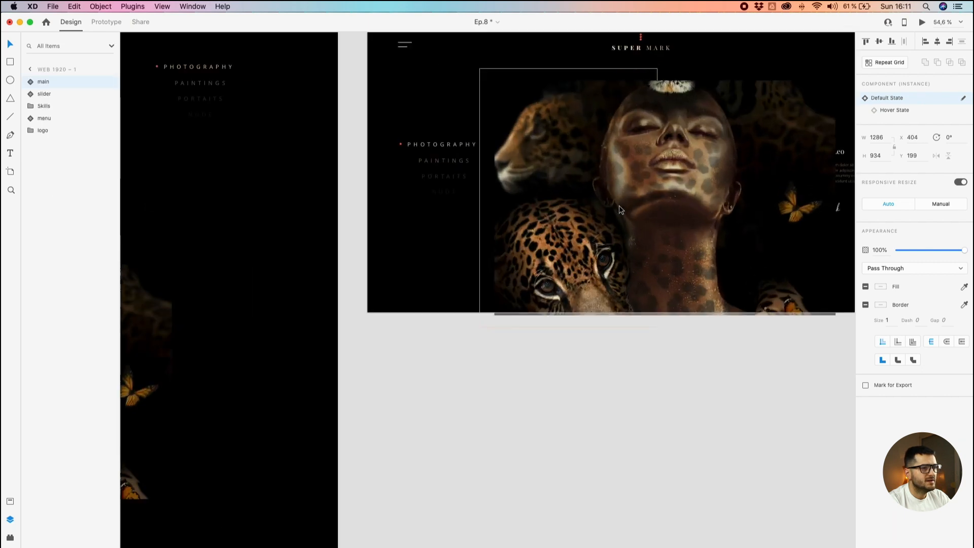
{"action": "left_click", "coordinate": [425, 148]}
{"action": "left_click_drag", "start_coordinate": [425, 148], "coordinate": [418, 148]}
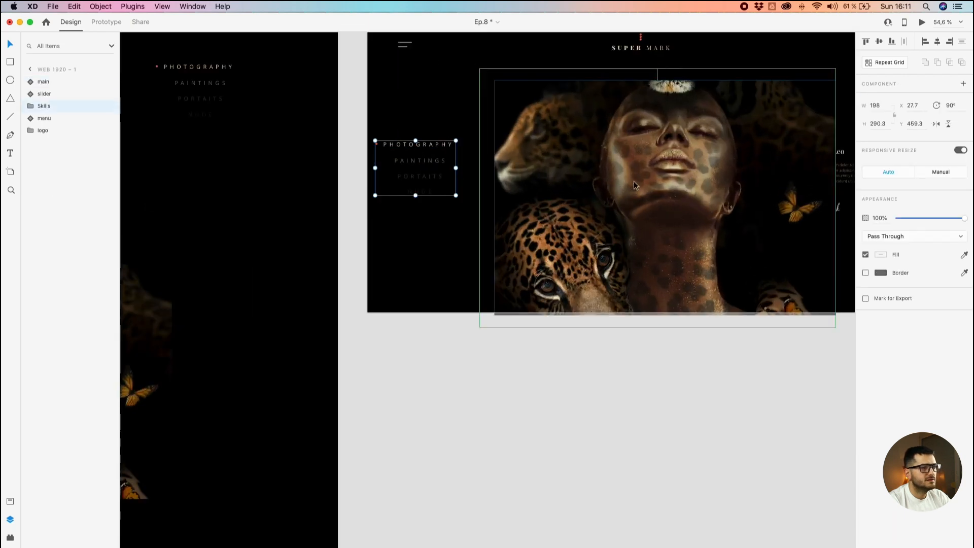
- Move the portrait component vertically to Y 189 so the picture's lower edge meets the bottom of the web artboard
{"action": "left_click_drag", "start_coordinate": [634, 181], "coordinate": [519, 181]}
{"action": "scroll", "coordinate": [540, 303], "scroll_direction": "up", "scroll_amount": 3}
{"action": "scroll", "coordinate": [540, 303], "scroll_direction": "up", "scroll_amount": 1}
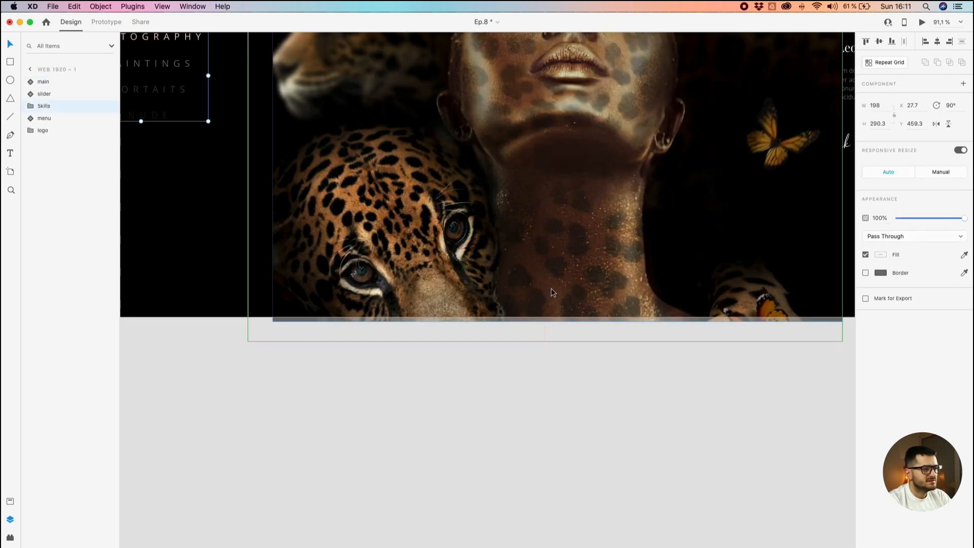
{"action": "left_click", "coordinate": [553, 291]}
{"action": "scroll", "coordinate": [555, 293], "scroll_direction": "up", "scroll_amount": 5}
{"action": "scroll", "coordinate": [556, 293], "scroll_direction": "up", "scroll_amount": 4}
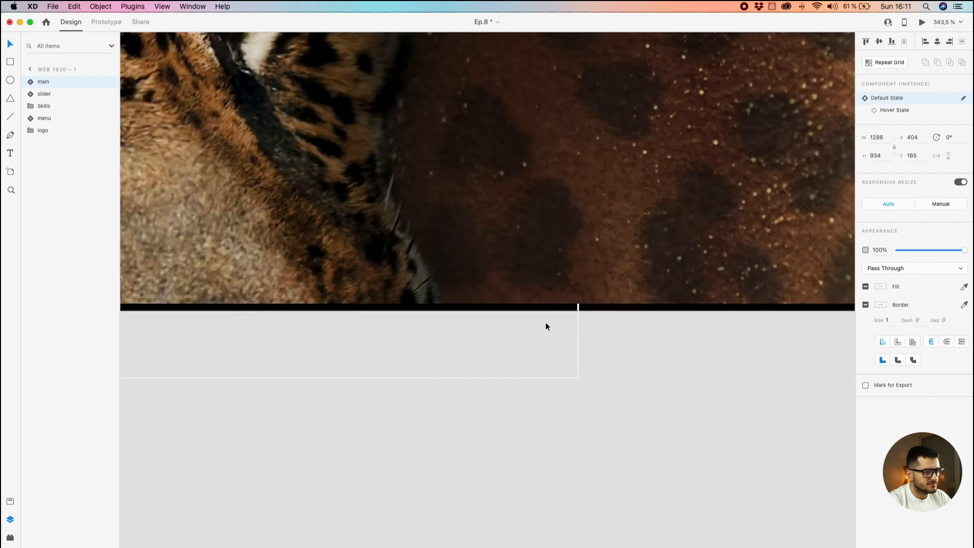
{"action": "left_click_drag", "start_coordinate": [593, 272], "coordinate": [594, 276]}
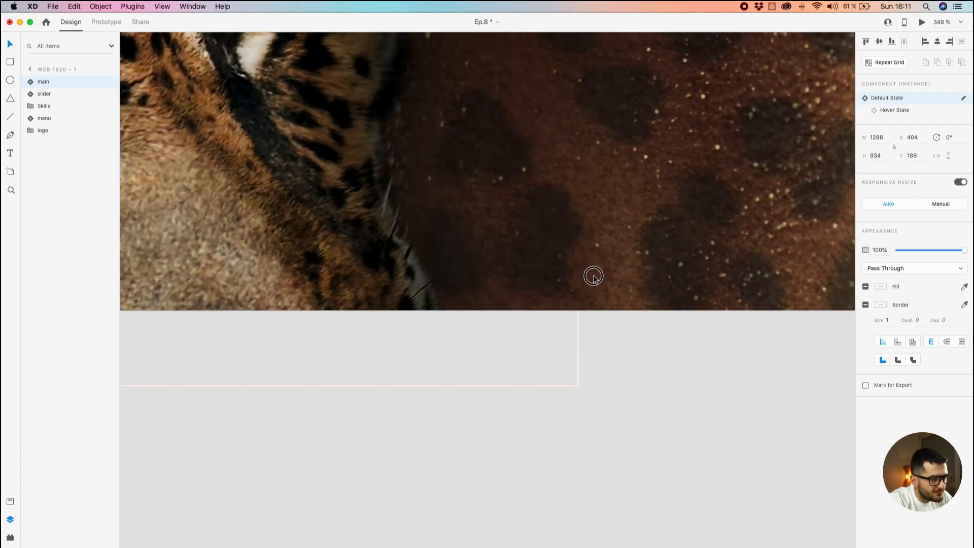
- Center the portrait component horizontally on the web artboard
{"action": "scroll", "coordinate": [592, 272], "scroll_direction": "down", "scroll_amount": 8}
{"action": "scroll", "coordinate": [582, 229], "scroll_direction": "down", "scroll_amount": 3}
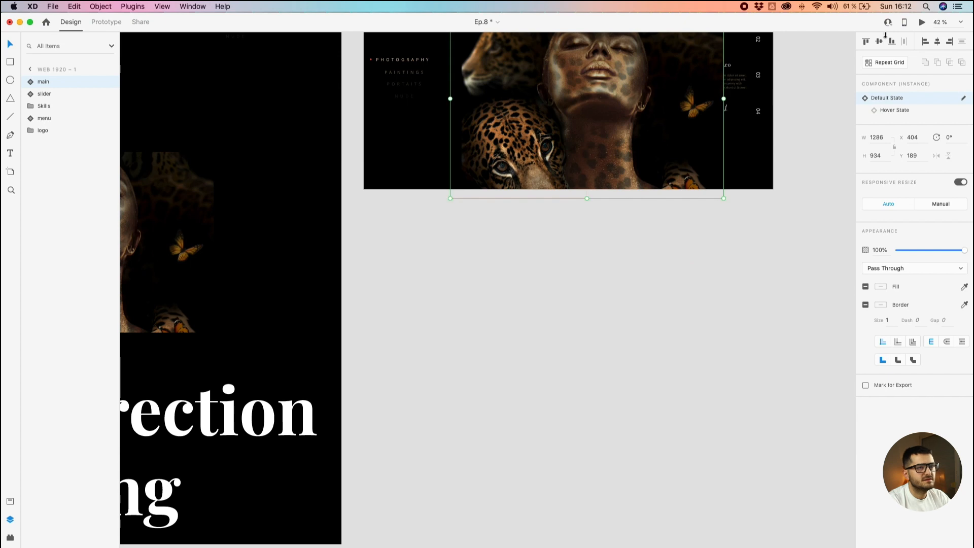
{"action": "left_click", "coordinate": [937, 41]}
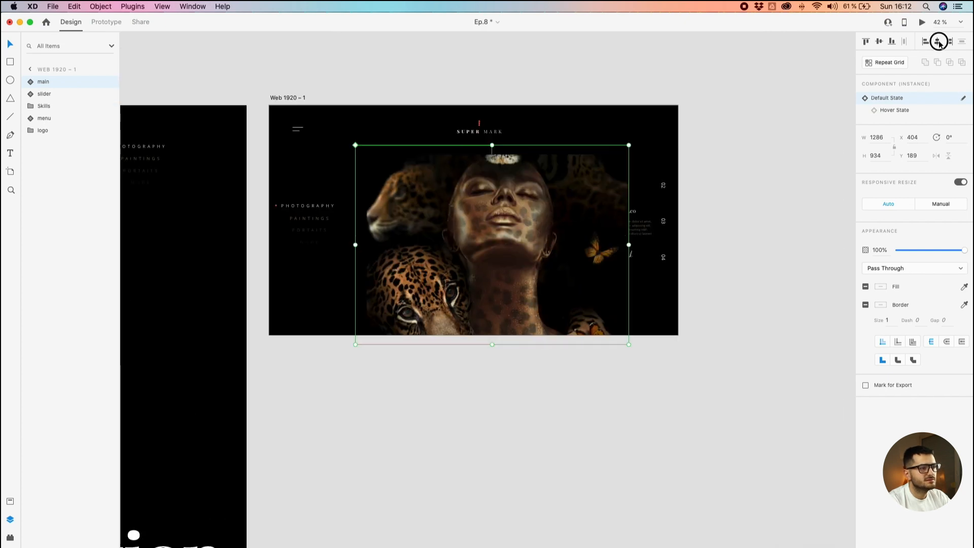
- Center the slider component vertically on the web artboard, and select the skills list
{"action": "left_click", "coordinate": [620, 219]}
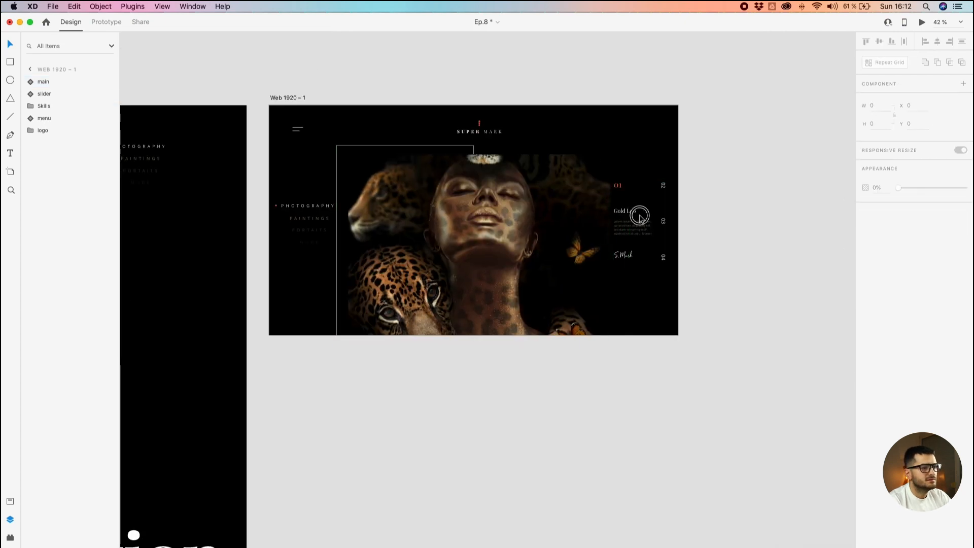
{"action": "left_click", "coordinate": [880, 42]}
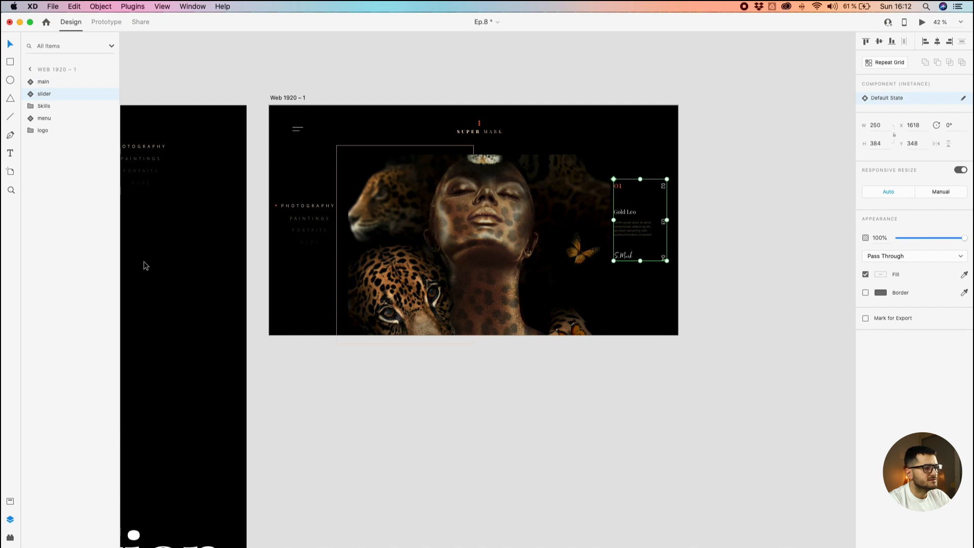
{"action": "left_click", "coordinate": [297, 210]}
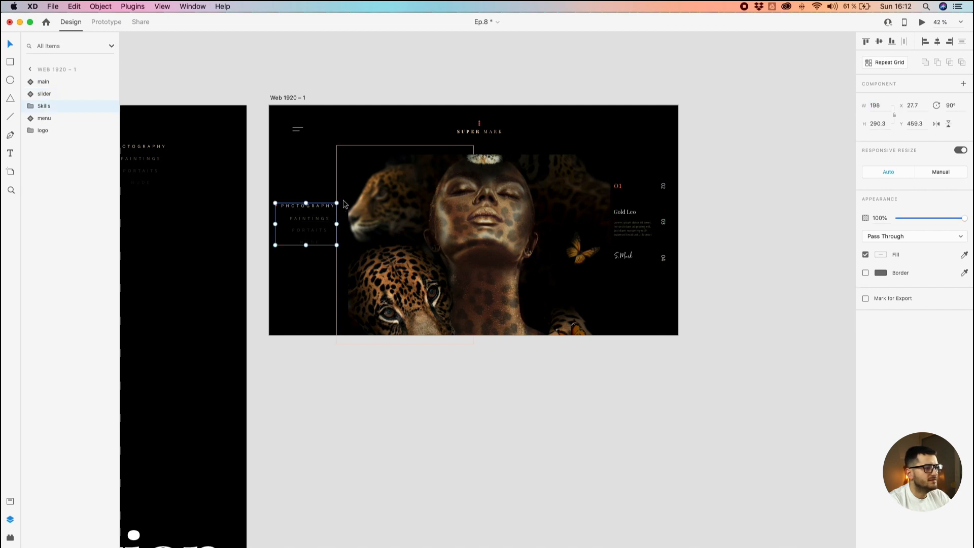
- Rotate the skills list to 0° so its entries read vertically, and shift it slightly left on the web artboard
{"action": "left_click_drag", "start_coordinate": [341, 201], "coordinate": [279, 185]}
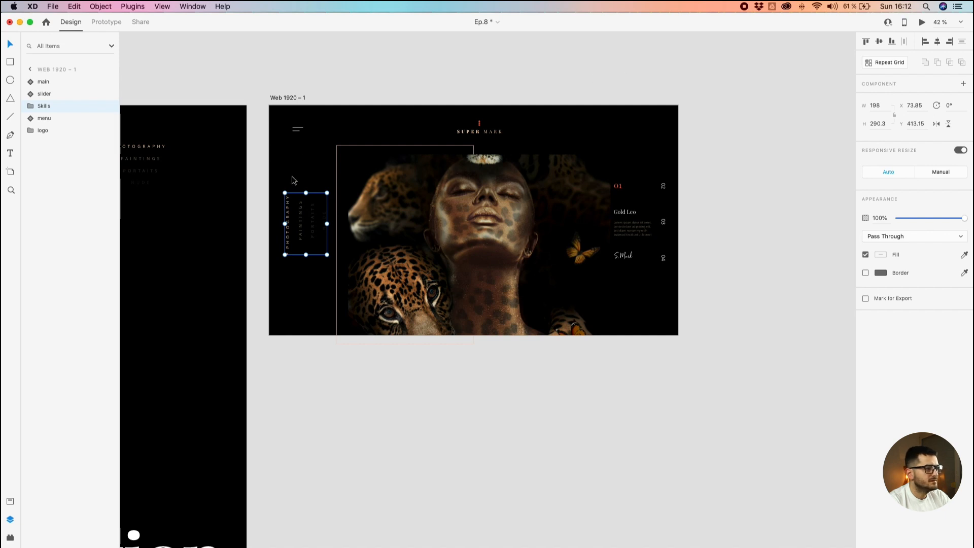
{"action": "left_click_drag", "start_coordinate": [288, 211], "coordinate": [285, 211]}
- Move the logo up to Y 60 on the web artboard, keeping its horizontal position
{"action": "left_click", "coordinate": [467, 136]}
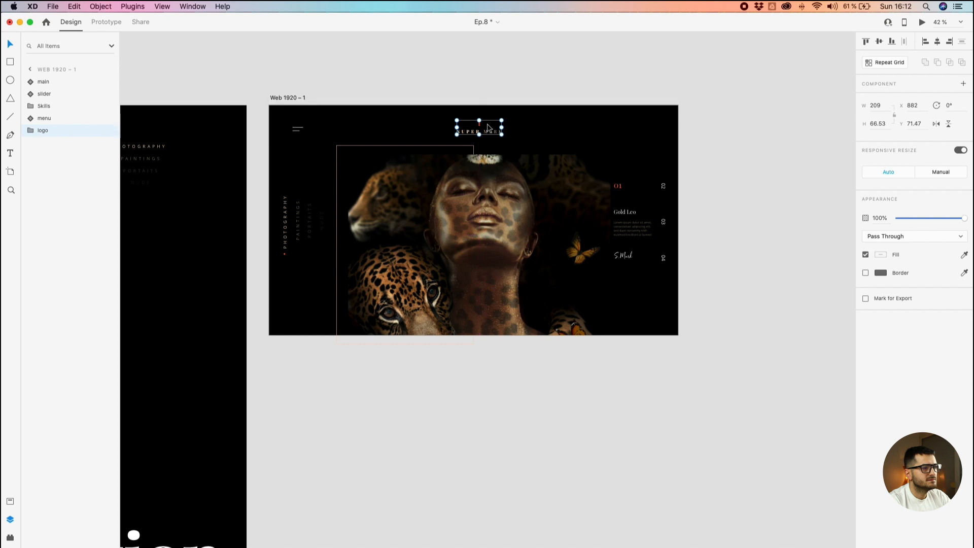
{"action": "left_click", "coordinate": [915, 123]}
{"action": "left_click", "coordinate": [921, 123]}
{"action": "key", "text": "Return"}
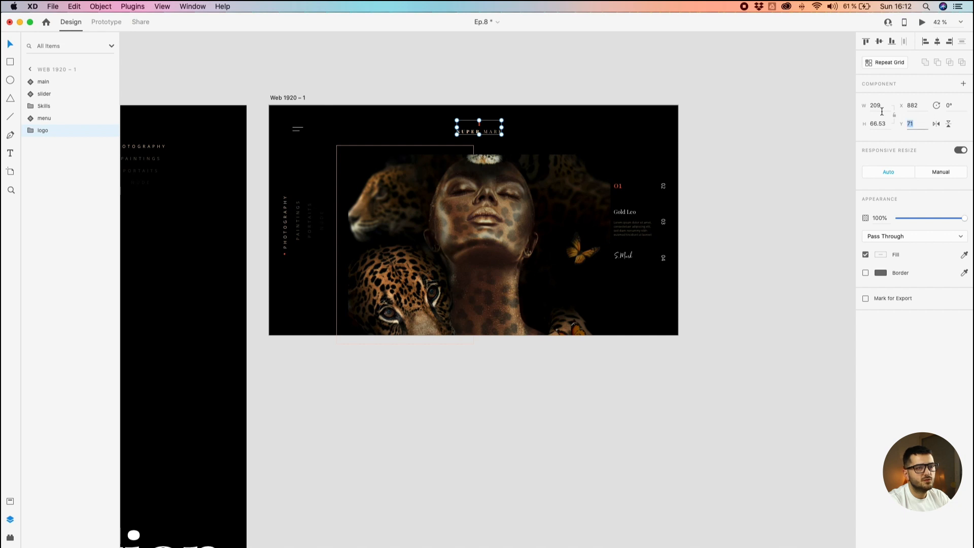
{"action": "left_click", "coordinate": [475, 97]}
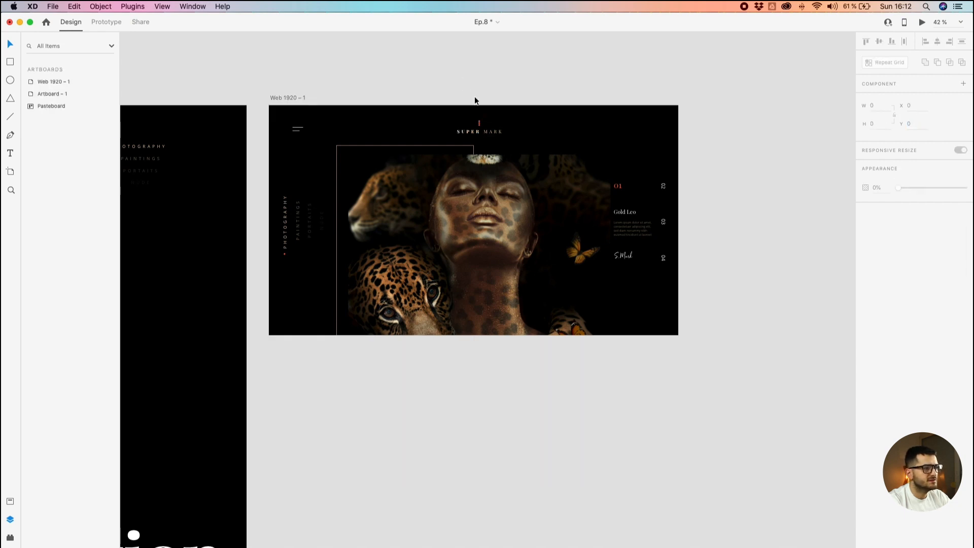
{"action": "left_click", "coordinate": [491, 130]}
{"action": "key", "text": "alt"}
{"action": "key", "text": "Up"}
{"action": "key", "text": "alt"}
{"action": "key", "text": "shift+Up"}
{"action": "key", "text": "alt"}
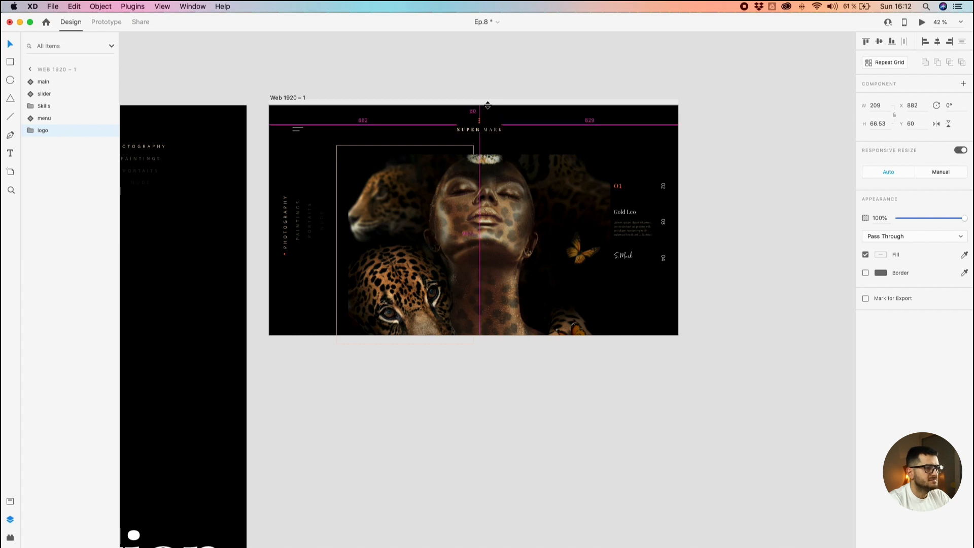
- Align the menu icon with the logo's vertical middle and move the icon left to X 50
{"action": "scroll", "coordinate": [488, 105], "scroll_direction": "up", "scroll_amount": 2}
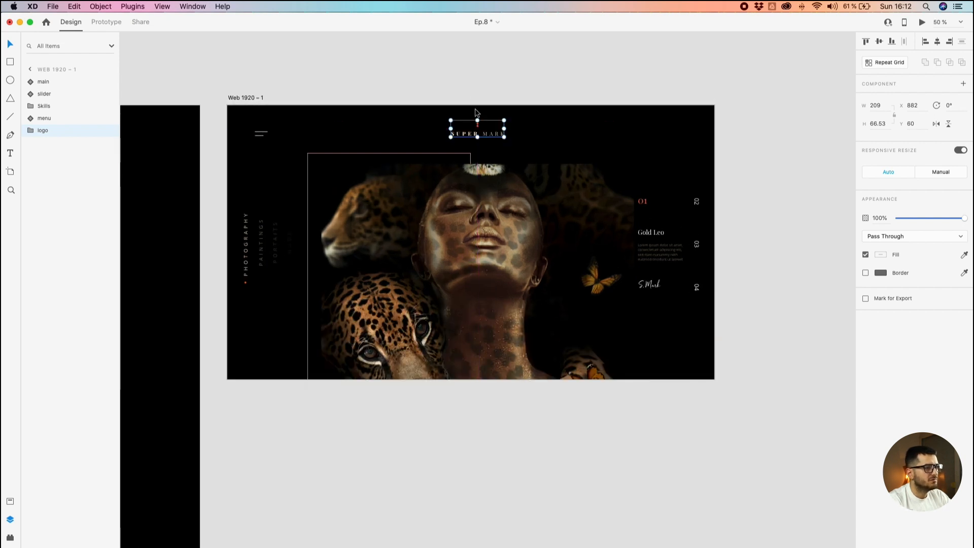
{"action": "left_click", "coordinate": [262, 134], "text": "shift"}
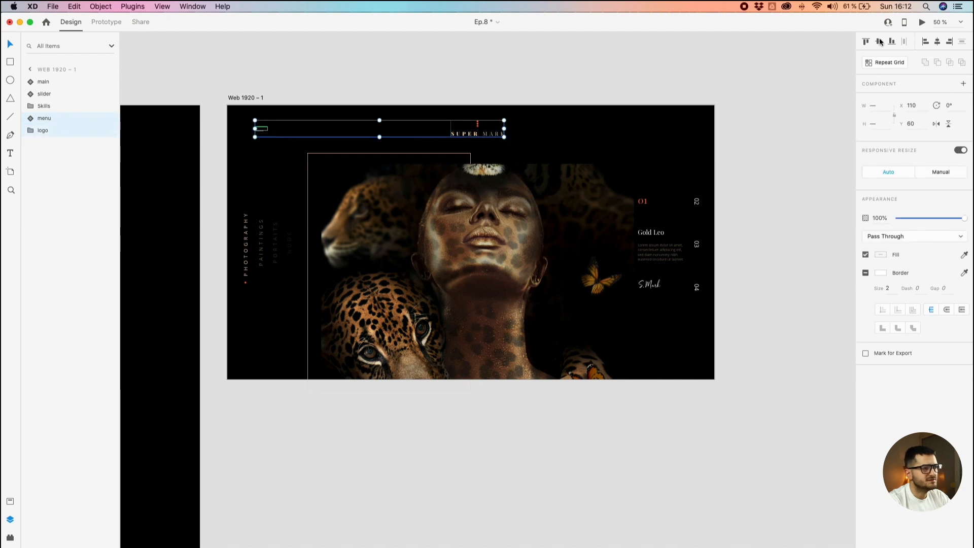
{"action": "left_click", "coordinate": [312, 60]}
{"action": "left_click_drag", "start_coordinate": [243, 119], "coordinate": [303, 142]}
{"action": "left_click", "coordinate": [310, 137]}
{"action": "left_click_drag", "start_coordinate": [544, 117], "coordinate": [265, 72]}
{"action": "left_click", "coordinate": [237, 148]}
{"action": "key", "text": "Left"}
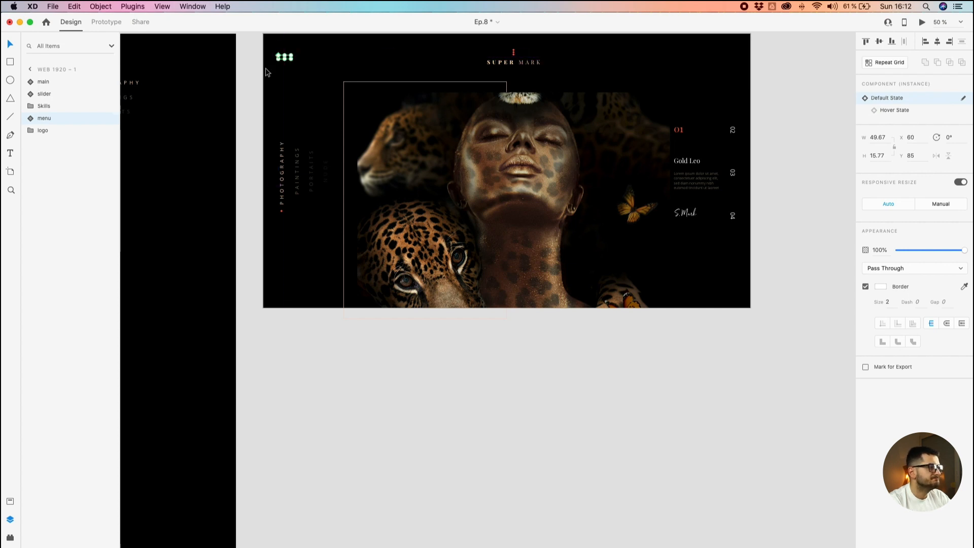
{"action": "key", "text": "shift+Left"}
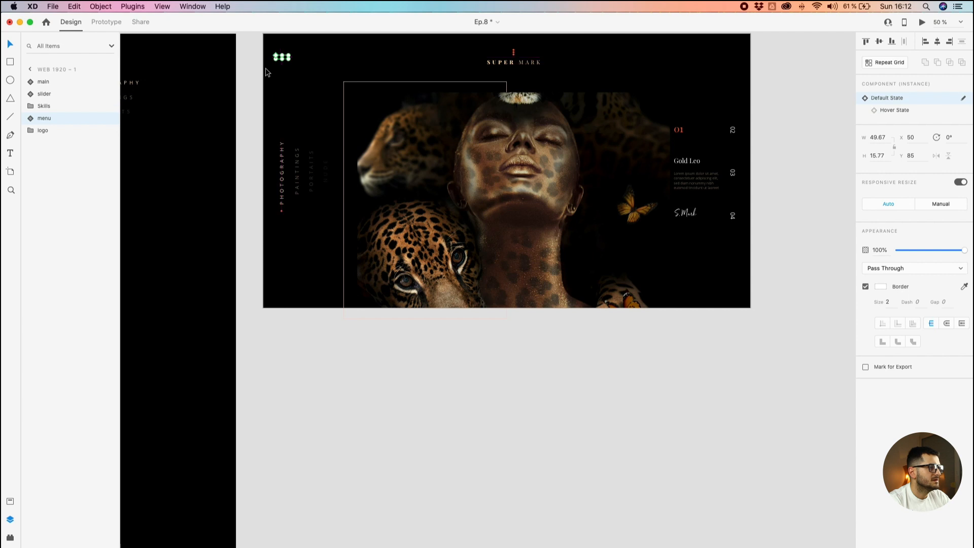
- Align the left edge of the skills list with the left edge of the menu icon
{"action": "left_click", "coordinate": [283, 168]}
{"action": "left_click", "coordinate": [279, 57], "text": "shift"}
{"action": "left_click", "coordinate": [925, 42]}
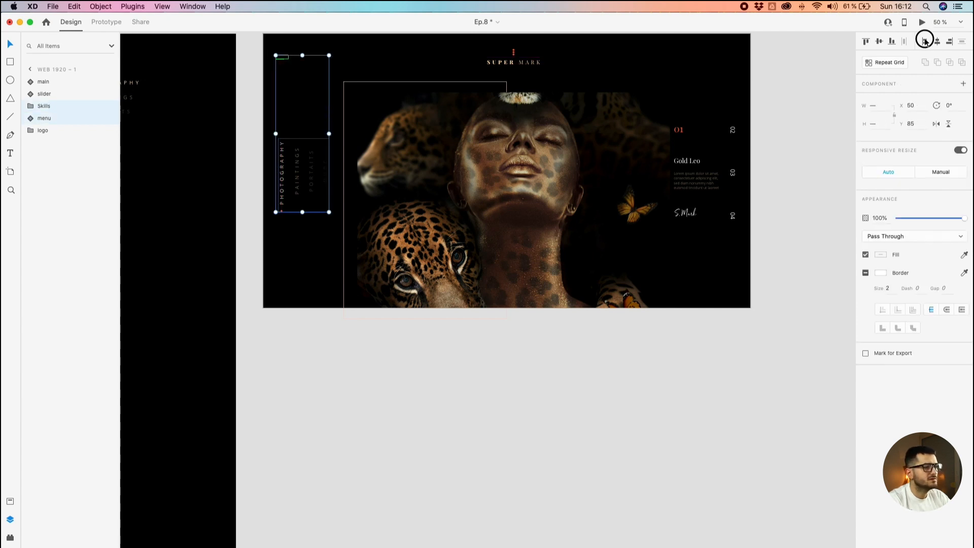
{"action": "left_click", "coordinate": [322, 498]}
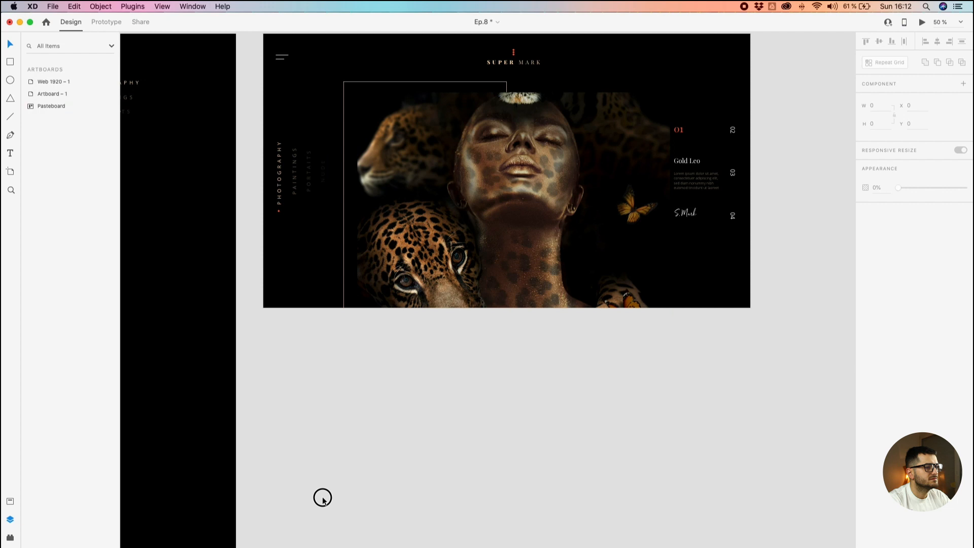
- Shift the slider component right to X 1620, leaving a 50 px margin to the artboard's right edge
{"action": "left_click", "coordinate": [285, 185]}
{"action": "left_click_drag", "start_coordinate": [435, 164], "coordinate": [380, 190]}
{"action": "left_click", "coordinate": [674, 199]}
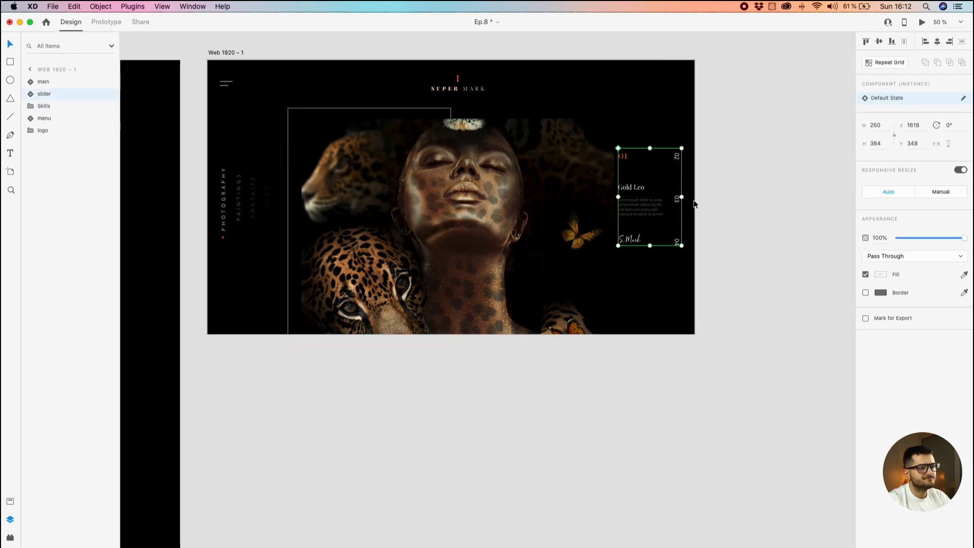
{"action": "key", "text": "Right"}
{"action": "key", "text": "Right"}
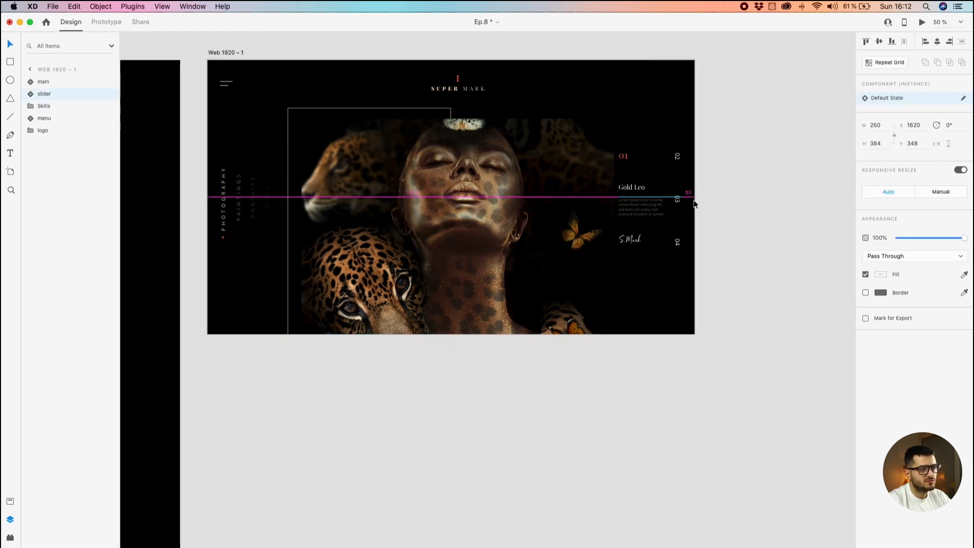
- Move the leopard portrait component left to X 297 on the web artboard
{"action": "left_click", "coordinate": [502, 212]}
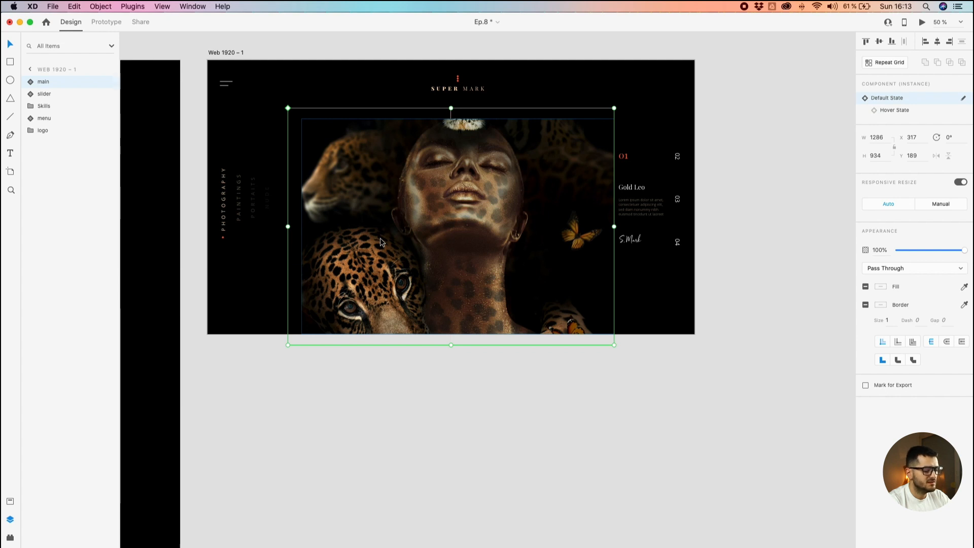
{"action": "key", "text": "shift+Left"}
{"action": "key", "text": "shift+Left"}
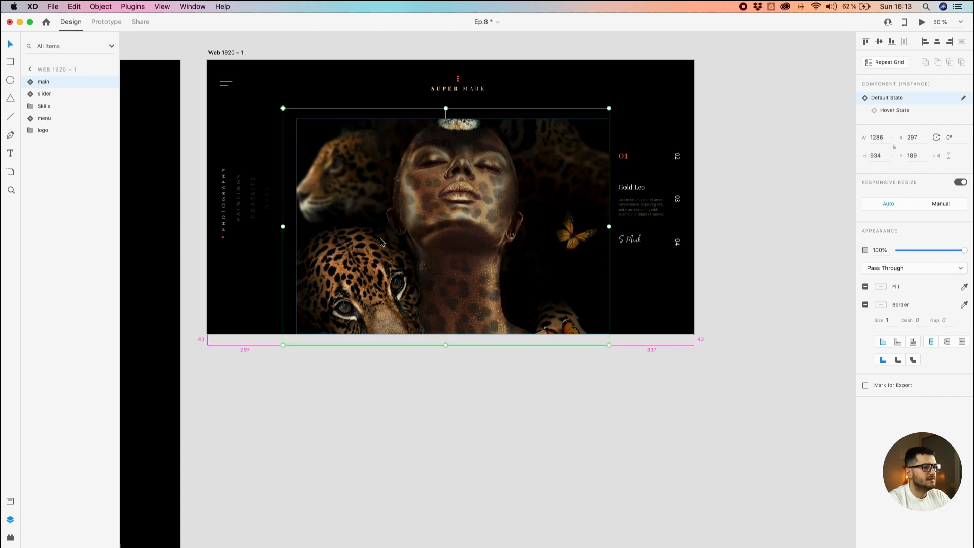
{"action": "left_click", "coordinate": [375, 449]}
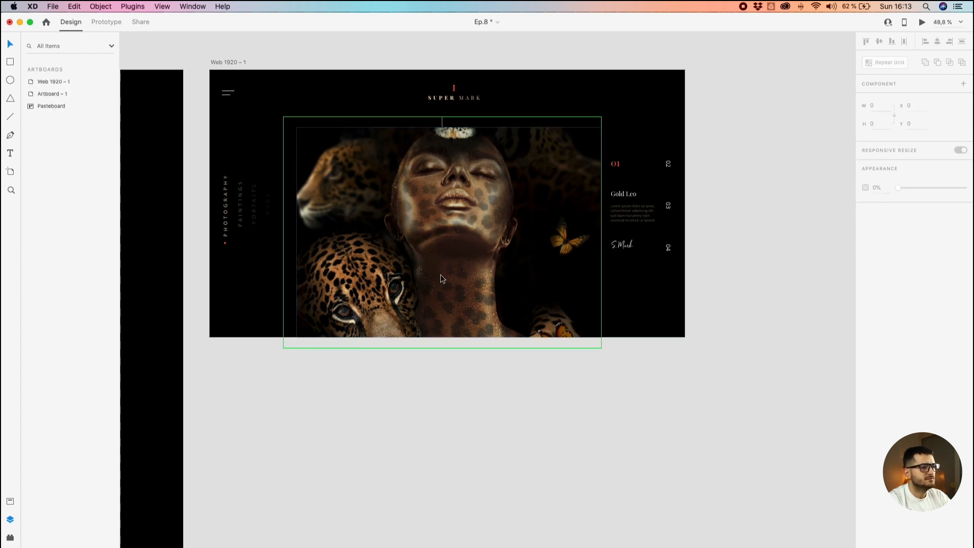
- Copy the large Art Direction heading from the elements artboard to the web artboard, overlapping its bottom edge
{"action": "scroll", "coordinate": [381, 339], "scroll_direction": "down", "scroll_amount": 3}
{"action": "left_click_drag", "start_coordinate": [378, 343], "coordinate": [418, 312]}
{"action": "left_click_drag", "start_coordinate": [394, 367], "coordinate": [505, 281]}
{"action": "left_click", "coordinate": [274, 403]}
{"action": "scroll", "coordinate": [272, 405], "scroll_direction": "down", "scroll_amount": 2}
{"action": "left_click", "coordinate": [139, 403], "text": "shift"}
{"action": "left_click_drag", "start_coordinate": [139, 403], "coordinate": [484, 258]}
{"action": "scroll", "coordinate": [449, 235], "scroll_direction": "up", "scroll_amount": 4}
{"action": "left_click", "coordinate": [491, 327]}
{"action": "scroll", "coordinate": [491, 328], "scroll_direction": "down", "scroll_amount": 1}
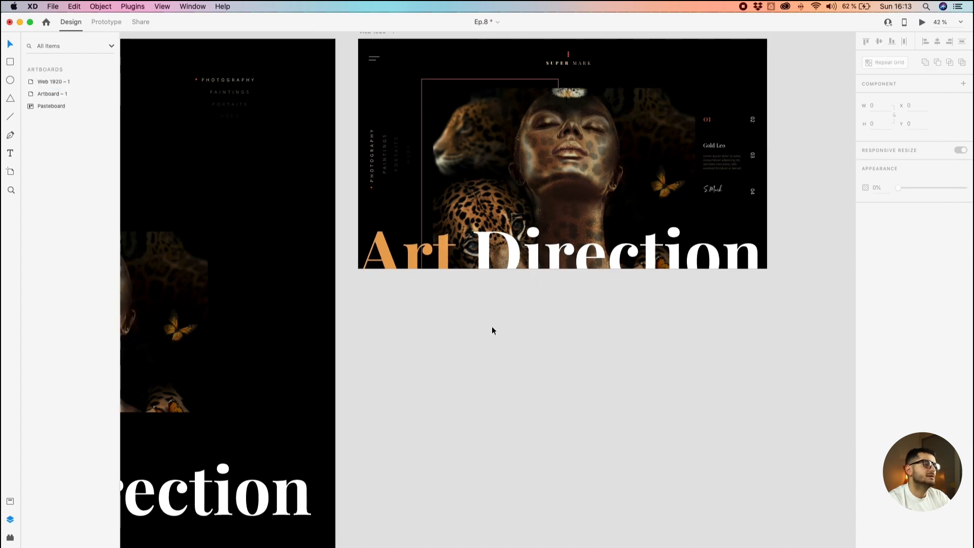
- Rename the web artboard as Intro
{"action": "scroll", "coordinate": [492, 330], "scroll_direction": "down", "scroll_amount": 2}
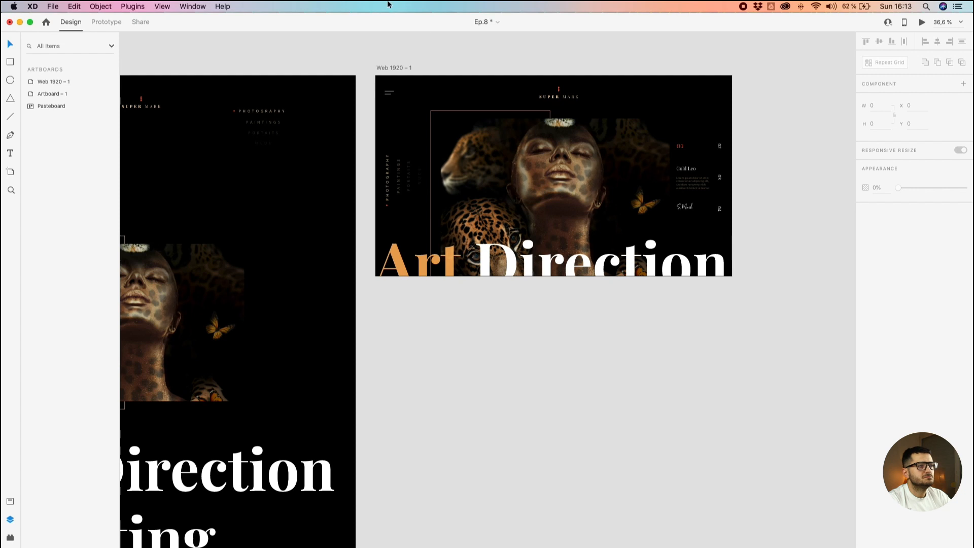
{"action": "double_click", "coordinate": [395, 69]}
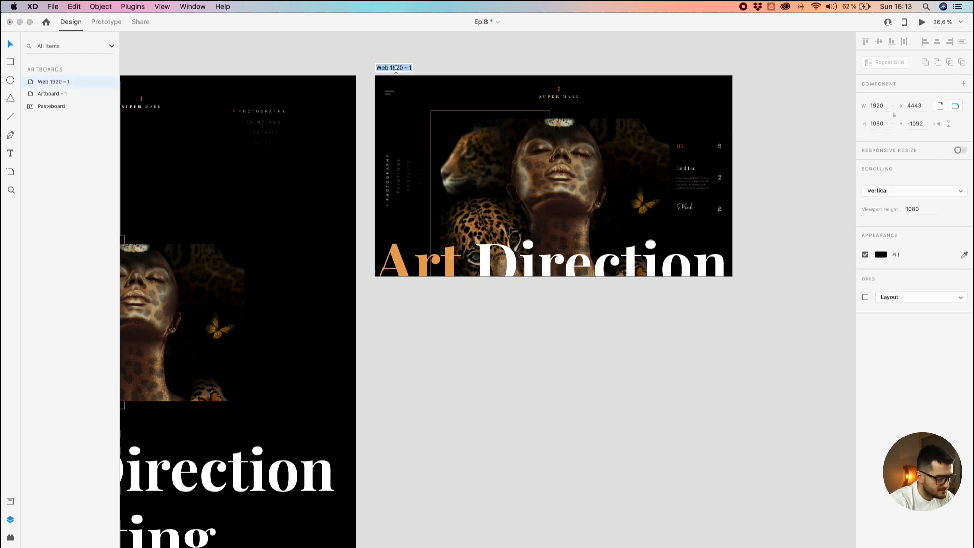
{"action": "key", "text": "BackSpace"}
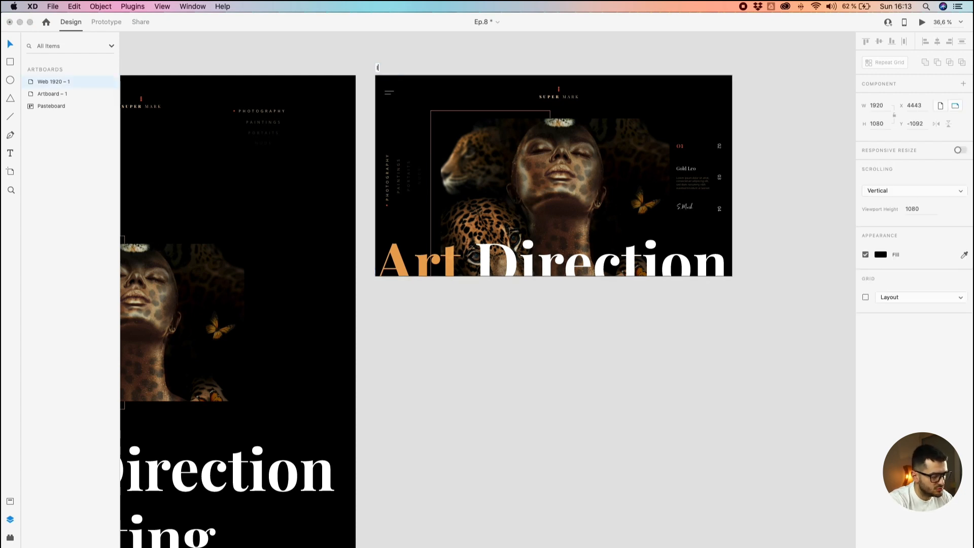
{"action": "key", "text": "Return"}
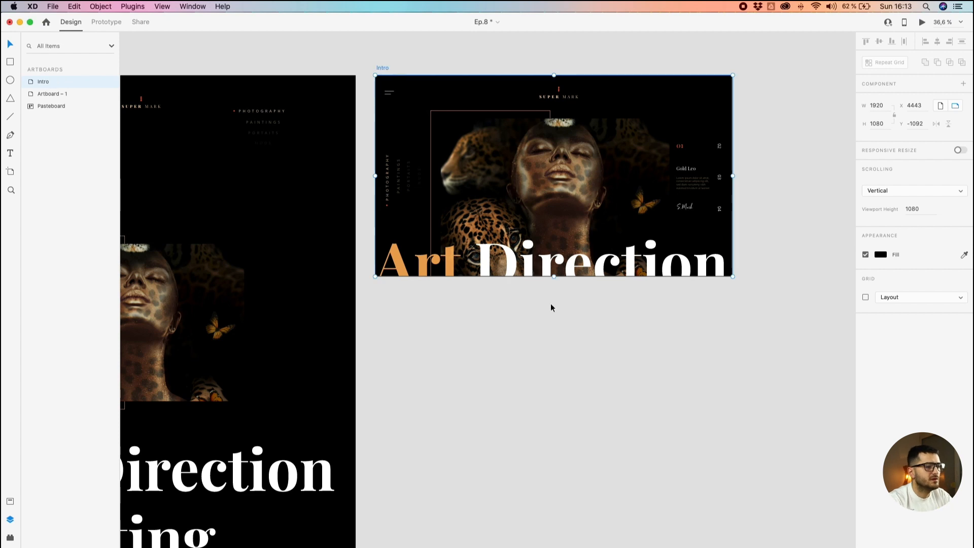
{"action": "left_click", "coordinate": [617, 358]}
{"action": "left_click_drag", "start_coordinate": [563, 362], "coordinate": [548, 365]}
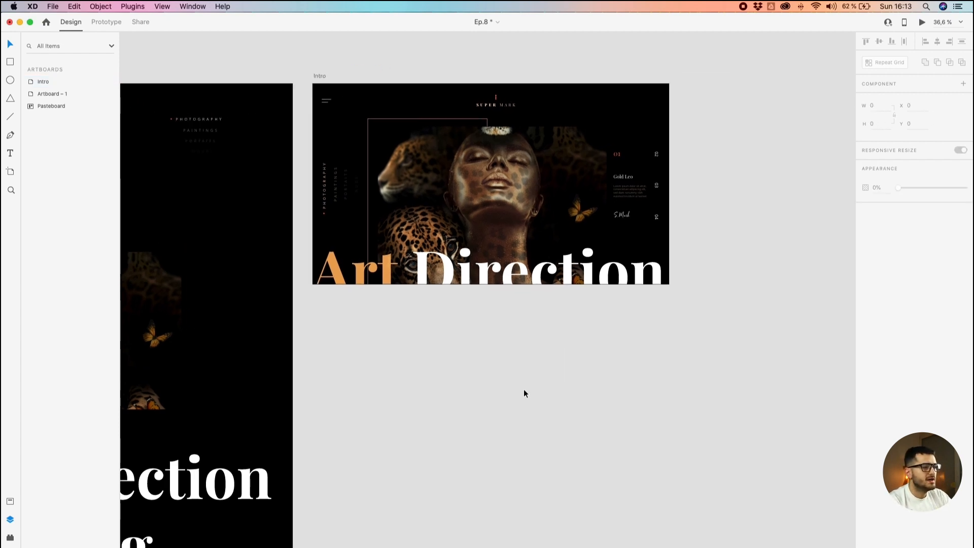
{"action": "scroll", "coordinate": [512, 363], "scroll_direction": "down", "scroll_amount": 1}
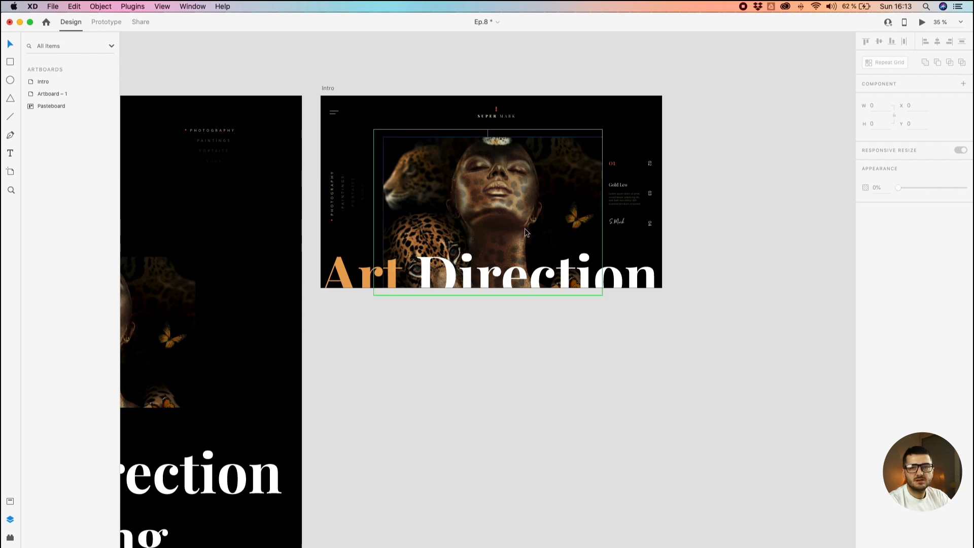
{"action": "double_click", "coordinate": [504, 199]}
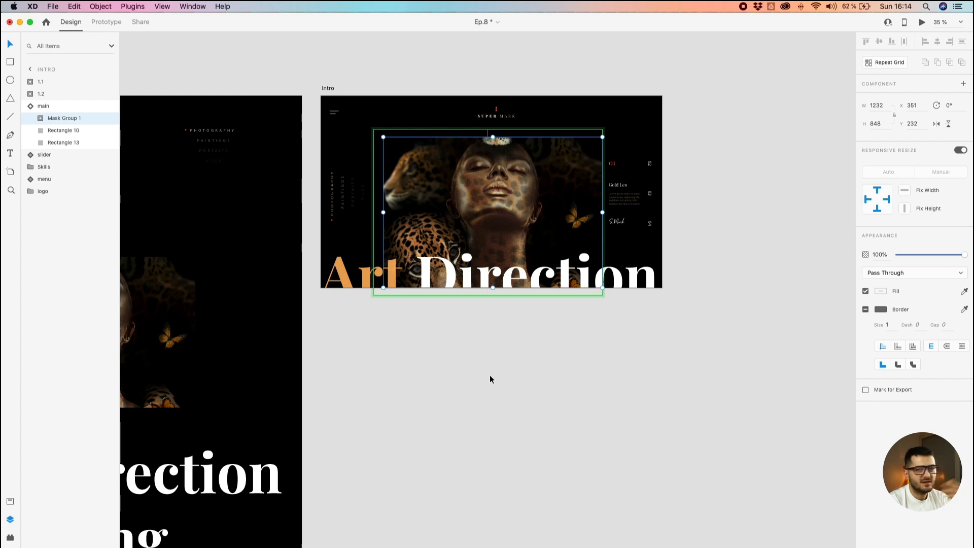
{"action": "left_click", "coordinate": [411, 422]}
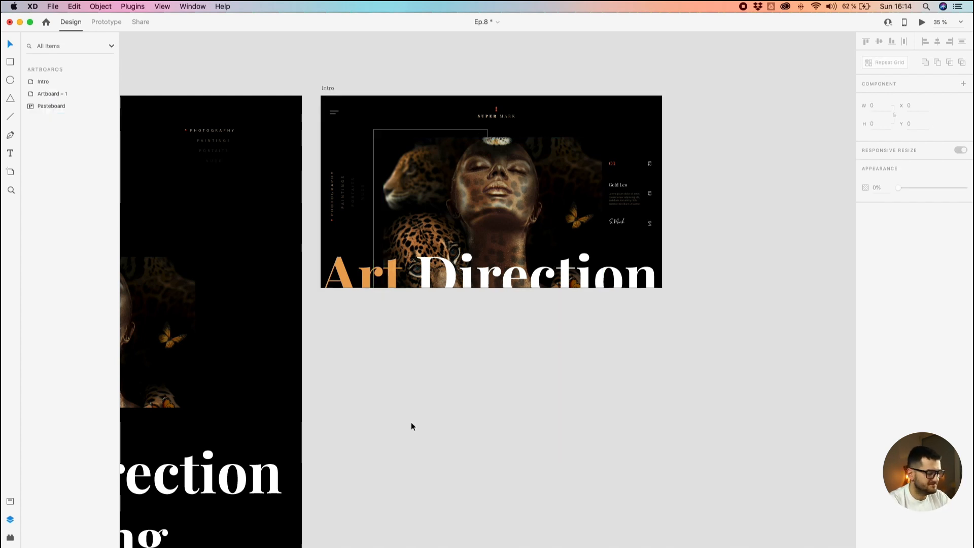
{"action": "scroll", "coordinate": [415, 419], "scroll_direction": "down", "scroll_amount": 1}
{"action": "left_click_drag", "start_coordinate": [417, 419], "coordinate": [477, 381]}
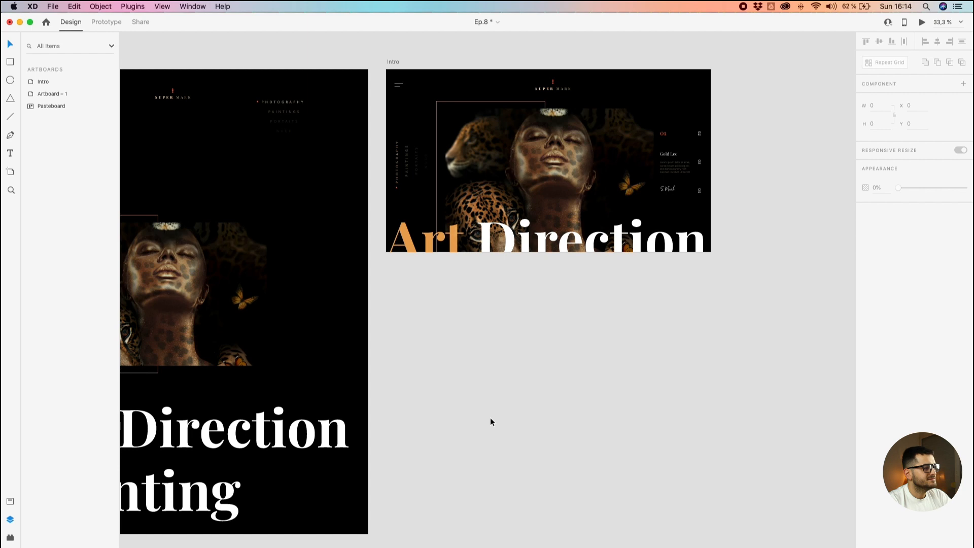
{"action": "left_click_drag", "start_coordinate": [490, 417], "coordinate": [600, 392]}
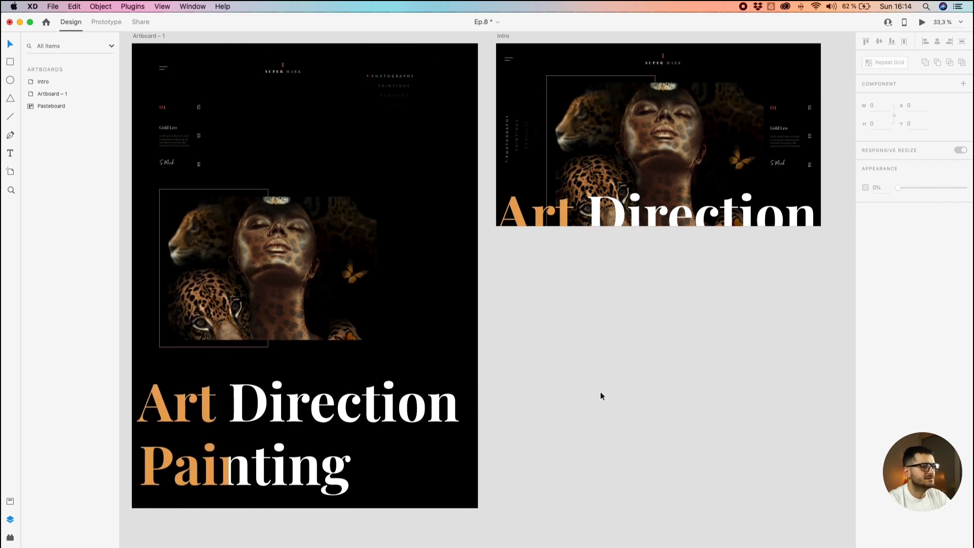
{"action": "left_click_drag", "start_coordinate": [629, 358], "coordinate": [444, 381]}
{"action": "left_click", "coordinate": [485, 198]}
{"action": "left_click", "coordinate": [465, 305]}
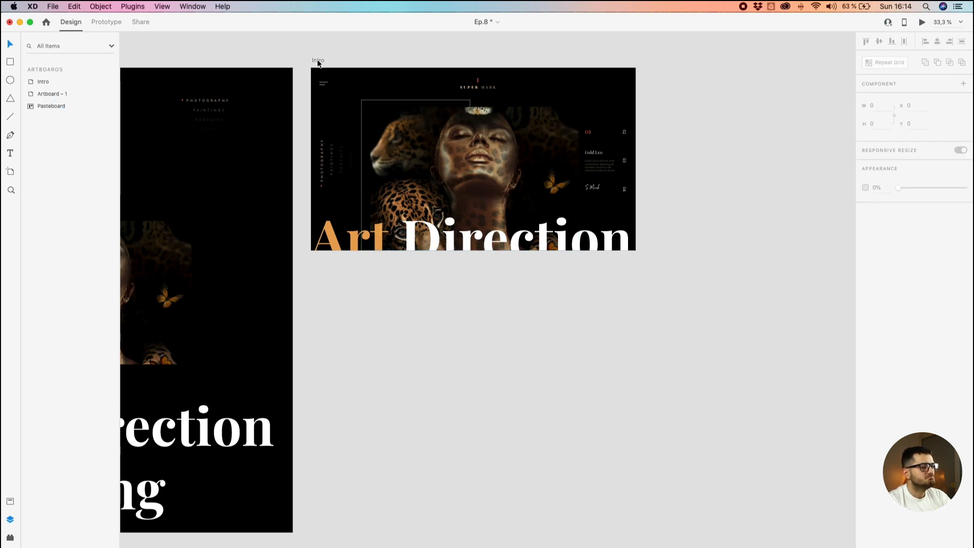
- Duplicate the Intro artboard to its right and rename the copy as Home
{"action": "left_click_drag", "start_coordinate": [314, 65], "coordinate": [524, 83]}
{"action": "double_click", "coordinate": [555, 85]}
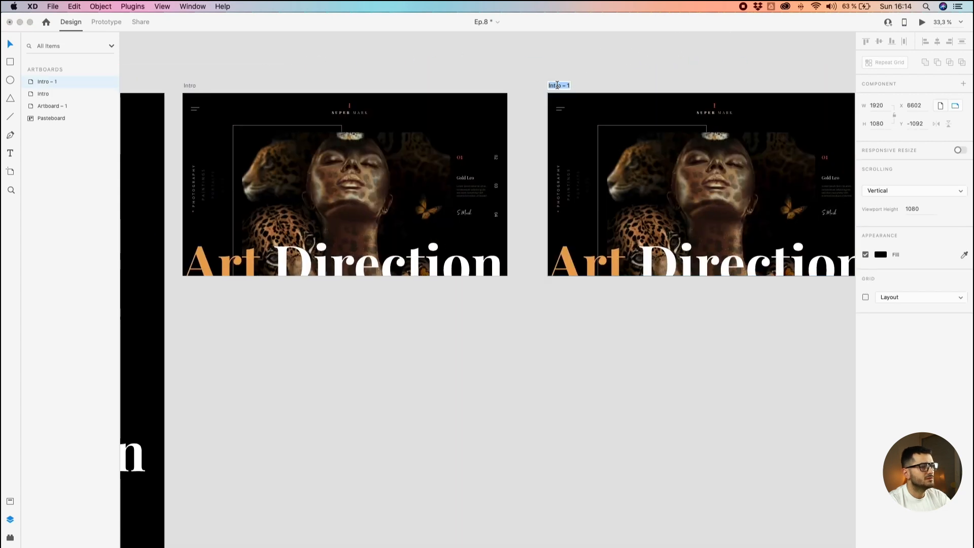
{"action": "type", "text": "Home"}
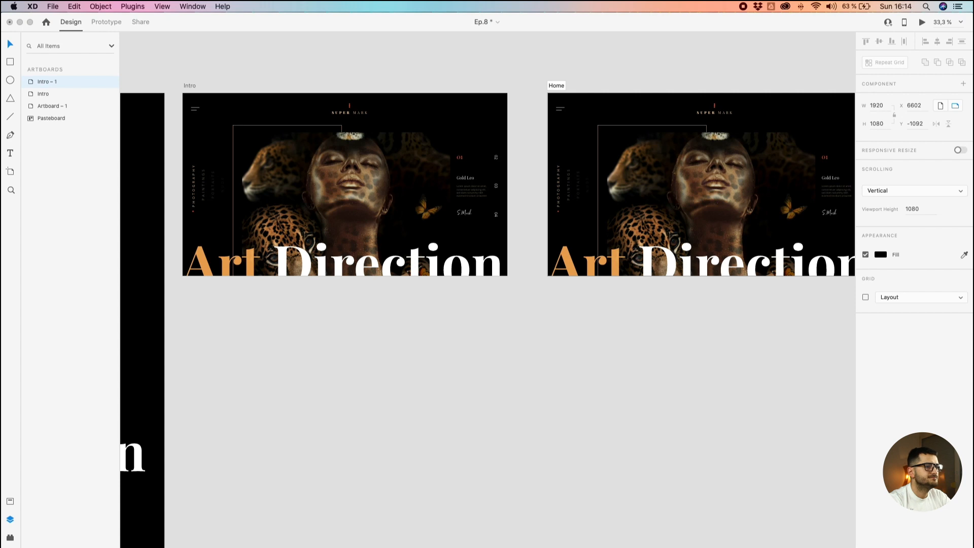
{"action": "key", "text": "Return"}
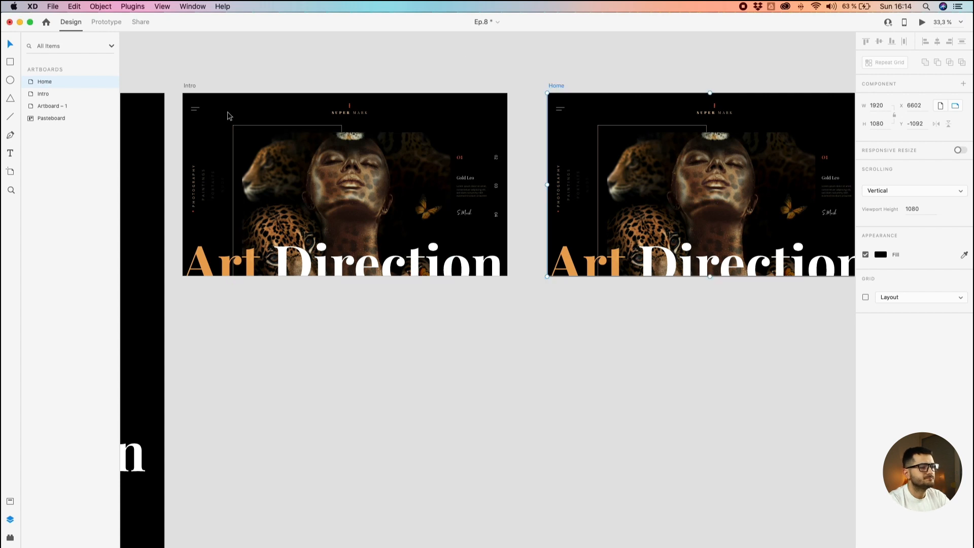
- On the Intro artboard, move the word Direction up to Y 558 and the word Art down to Y 895
{"action": "left_click", "coordinate": [282, 265]}
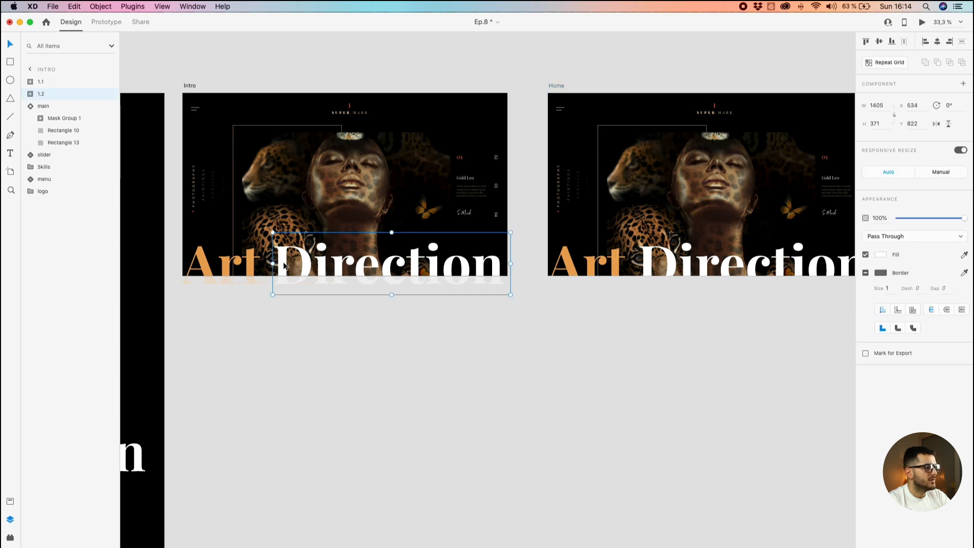
{"action": "left_click_drag", "start_coordinate": [284, 265], "coordinate": [284, 223]}
{"action": "left_click_drag", "start_coordinate": [226, 261], "coordinate": [226, 269]}
{"action": "left_click", "coordinate": [280, 228]}
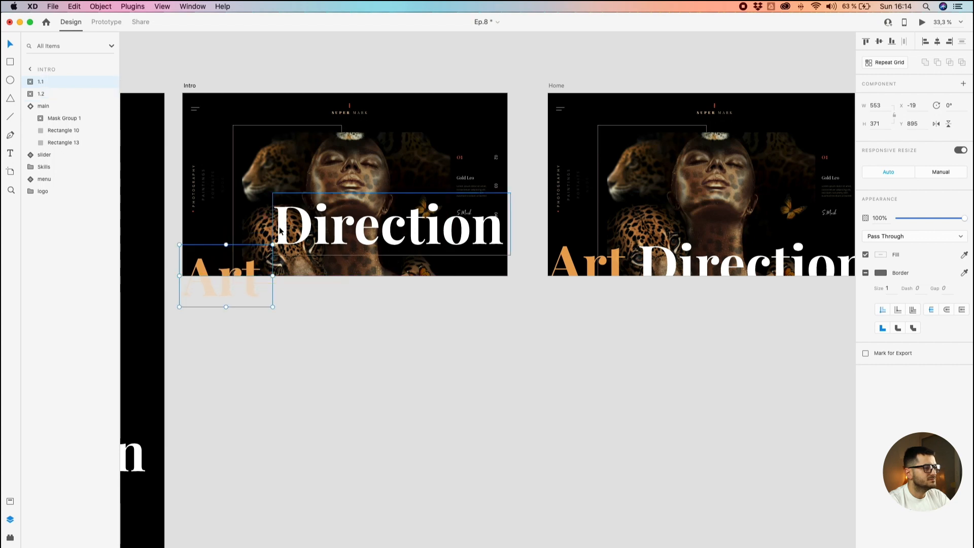
{"action": "left_click_drag", "start_coordinate": [280, 229], "coordinate": [283, 226]}
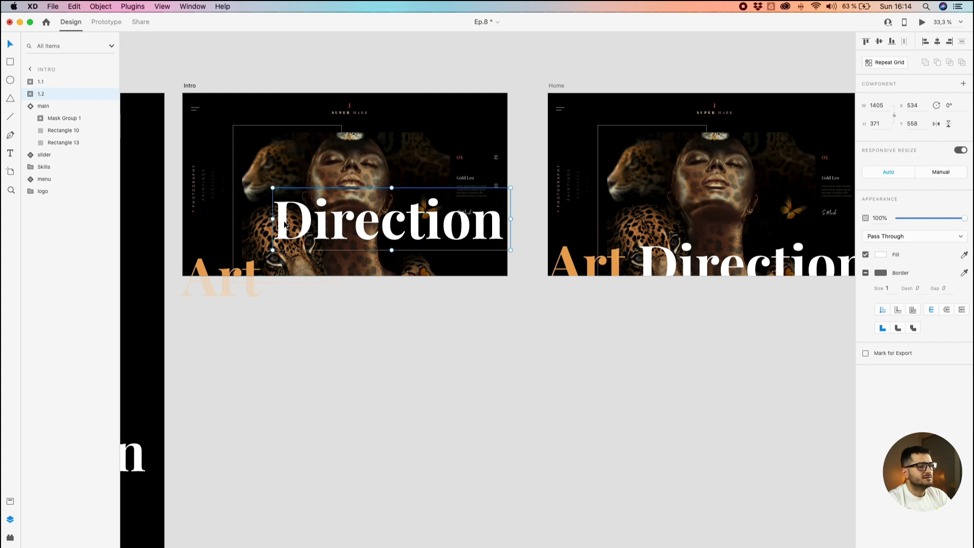
- Set the opacity of both heading words, Art and Direction, on the Intro artboard to 0%
{"action": "left_click", "coordinate": [251, 268], "text": "shift"}
{"action": "left_click_drag", "start_coordinate": [917, 218], "coordinate": [839, 218]}
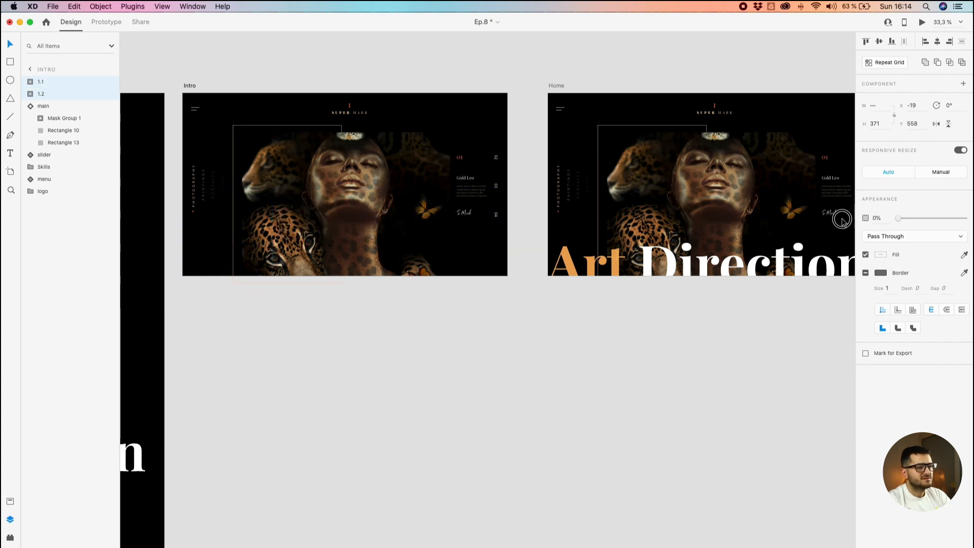
- Duplicate the Home artboard directly below the original
{"action": "left_click", "coordinate": [567, 353]}
{"action": "left_click_drag", "start_coordinate": [604, 339], "coordinate": [435, 335]}
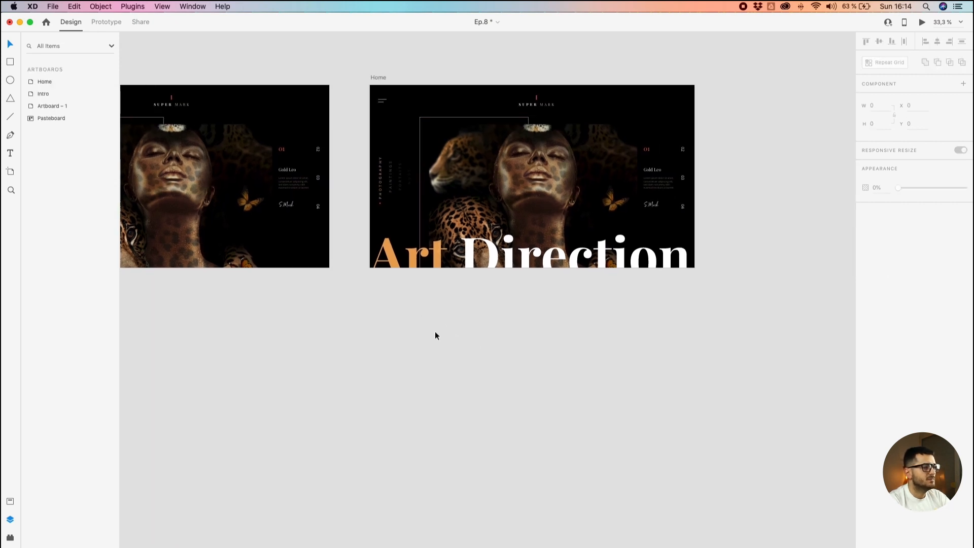
{"action": "scroll", "coordinate": [434, 335], "scroll_direction": "down", "scroll_amount": 5}
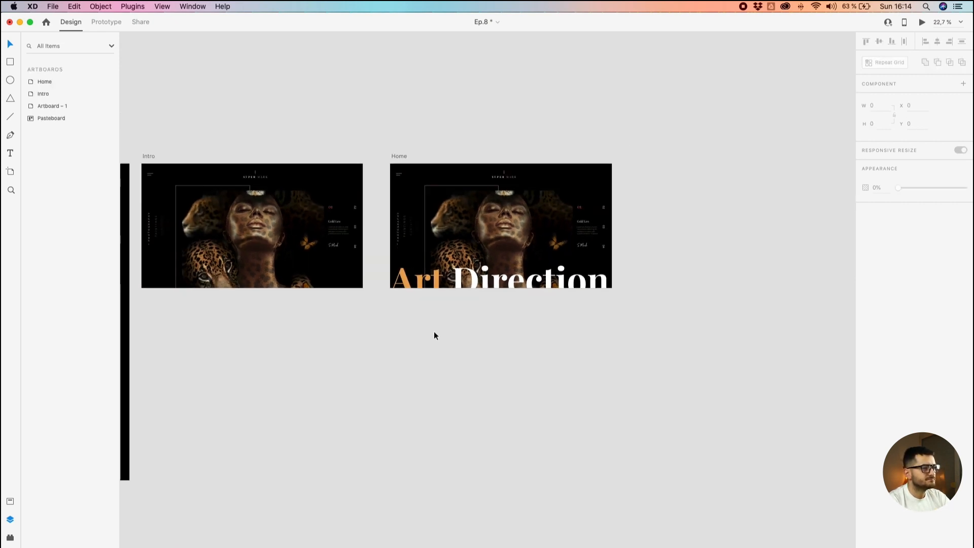
{"action": "left_click_drag", "start_coordinate": [409, 352], "coordinate": [456, 250]}
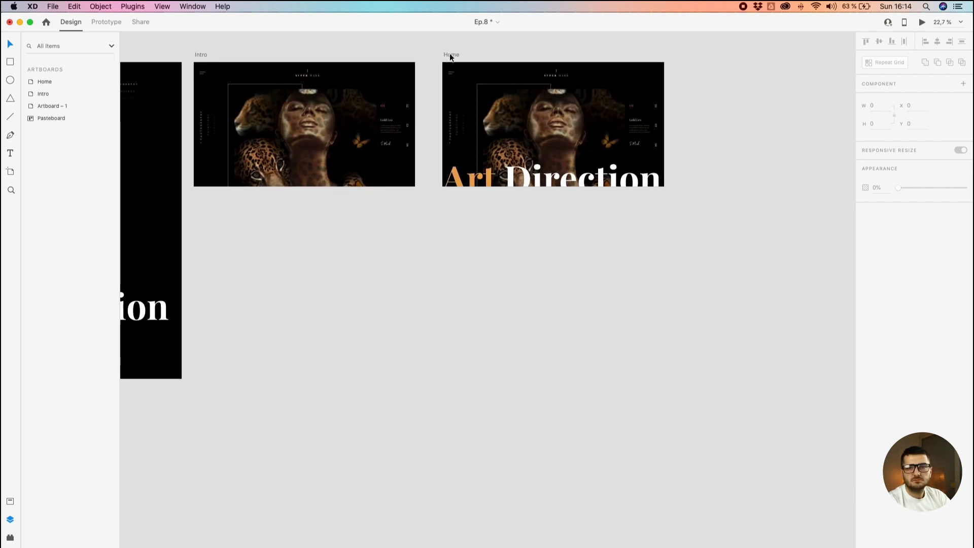
{"action": "left_click_drag", "start_coordinate": [450, 56], "coordinate": [460, 213]}
{"action": "left_click", "coordinate": [405, 220]}
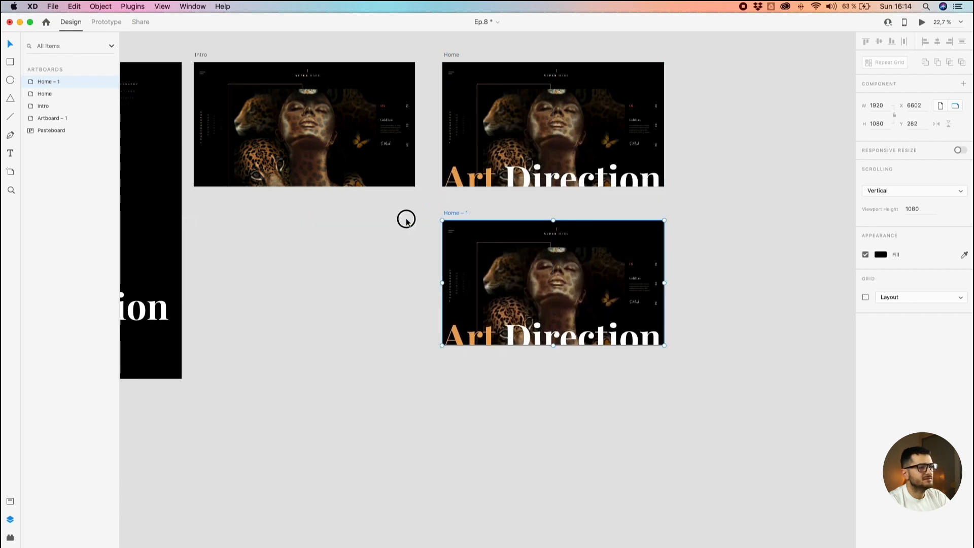
{"action": "left_click_drag", "start_coordinate": [377, 236], "coordinate": [466, 207]}
{"action": "left_click_drag", "start_coordinate": [150, 336], "coordinate": [693, 372]}
{"action": "scroll", "coordinate": [692, 371], "scroll_direction": "up", "scroll_amount": 2}
{"action": "key", "text": "super+z"}
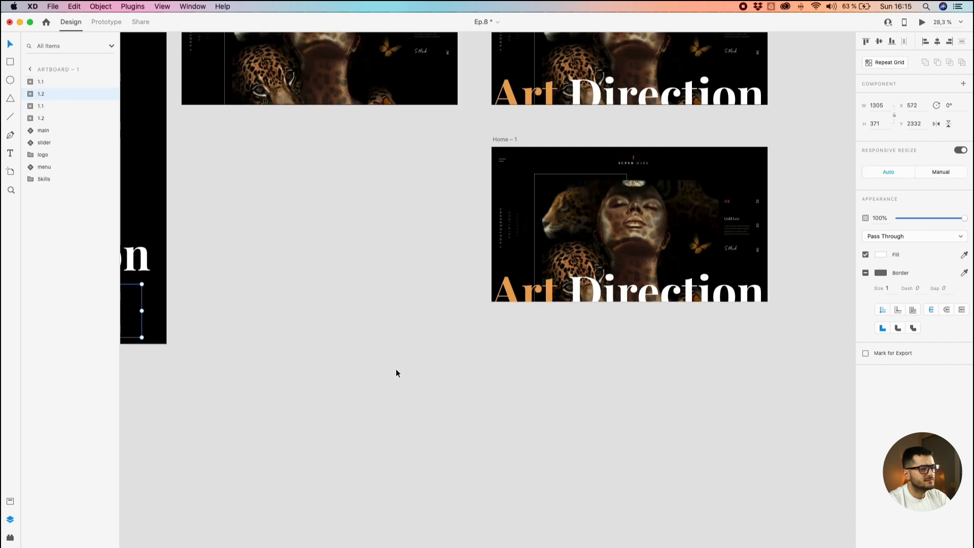
- Copy both parts of the Painting heading from Artboard – 1 onto the pasteboard below the Home – 1 artboard
{"action": "scroll", "coordinate": [395, 369], "scroll_direction": "left", "scroll_amount": 10}
{"action": "left_click", "coordinate": [406, 273], "text": "shift"}
{"action": "scroll", "coordinate": [406, 273], "scroll_direction": "down", "scroll_amount": 3}
{"action": "left_click_drag", "start_coordinate": [405, 272], "coordinate": [771, 318]}
{"action": "left_click_drag", "start_coordinate": [668, 302], "coordinate": [143, 281]}
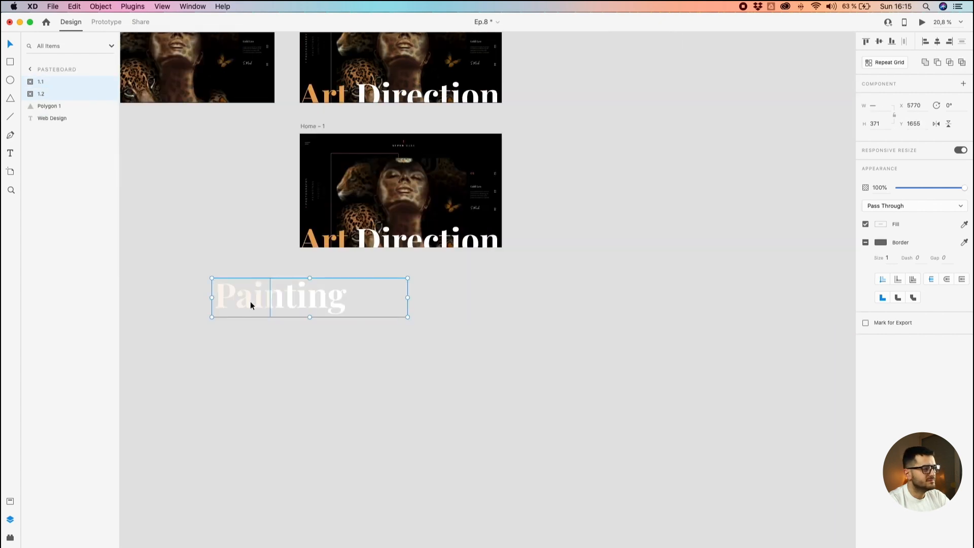
- Place the copied Painting heading over the Art Direction heading on the Home – 1 artboard, at X 11 and Y 852
{"action": "scroll", "coordinate": [251, 301], "scroll_direction": "up", "scroll_amount": 3}
{"action": "left_click_drag", "start_coordinate": [260, 298], "coordinate": [395, 260]}
{"action": "scroll", "coordinate": [396, 260], "scroll_direction": "up", "scroll_amount": 3}
{"action": "key", "text": "super+z"}
{"action": "left_click_drag", "start_coordinate": [215, 310], "coordinate": [424, 280]}
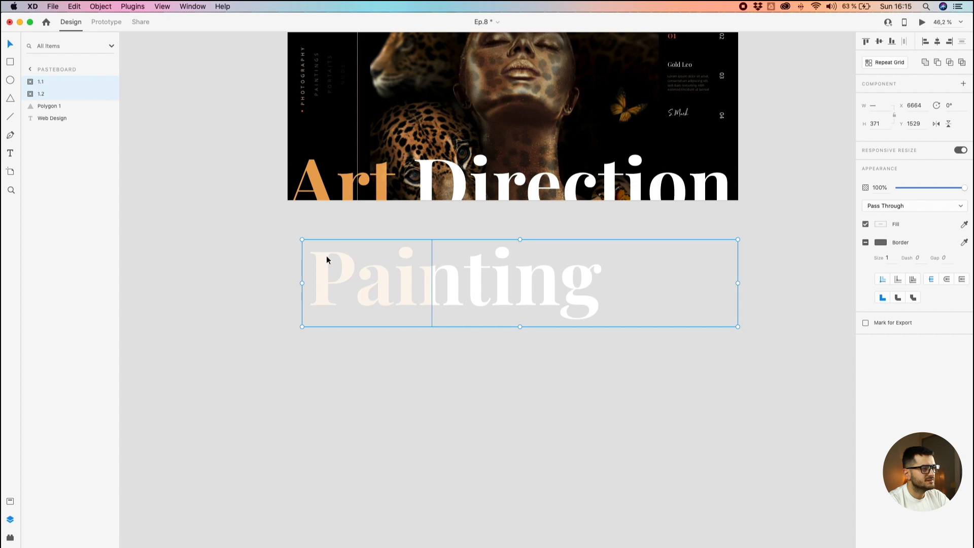
{"action": "left_click_drag", "start_coordinate": [450, 279], "coordinate": [437, 187]}
{"action": "scroll", "coordinate": [311, 162], "scroll_direction": "up", "scroll_amount": 10}
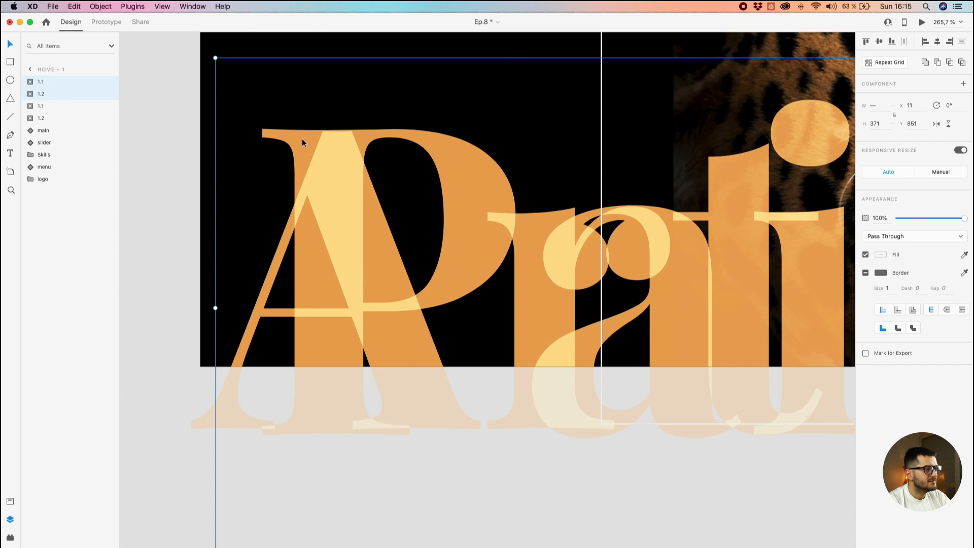
{"action": "left_click_drag", "start_coordinate": [303, 142], "coordinate": [301, 140]}
{"action": "scroll", "coordinate": [301, 140], "scroll_direction": "down", "scroll_amount": 8}
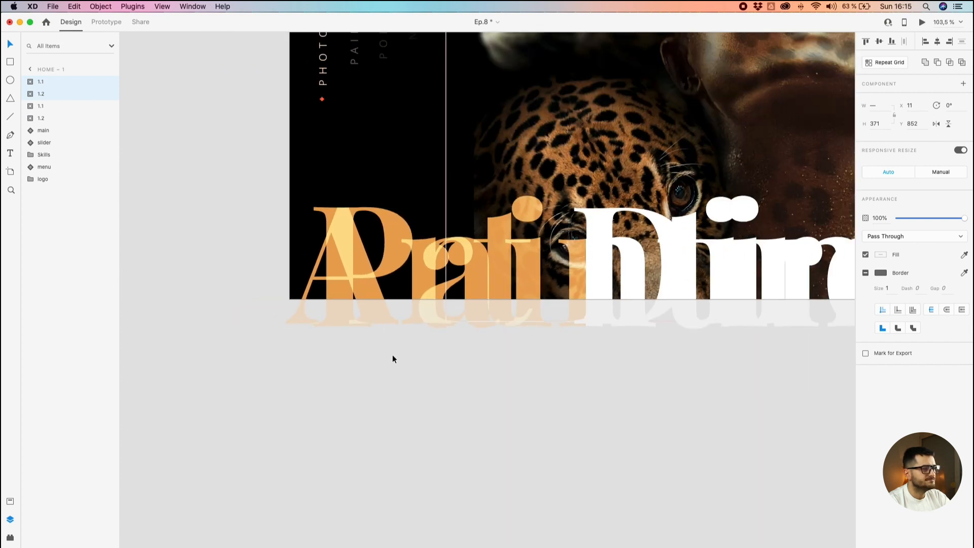
- Delete the word Direction from the Home – 1 artboard
{"action": "left_click", "coordinate": [382, 346]}
{"action": "scroll", "coordinate": [528, 233], "scroll_direction": "right", "scroll_amount": 10}
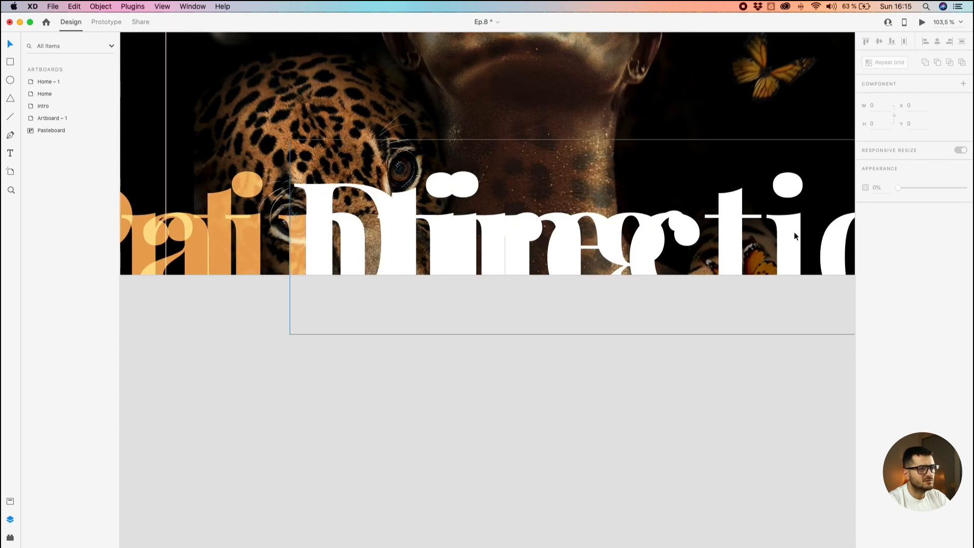
{"action": "scroll", "coordinate": [780, 236], "scroll_direction": "right", "scroll_amount": 5}
{"action": "left_click", "coordinate": [664, 240]}
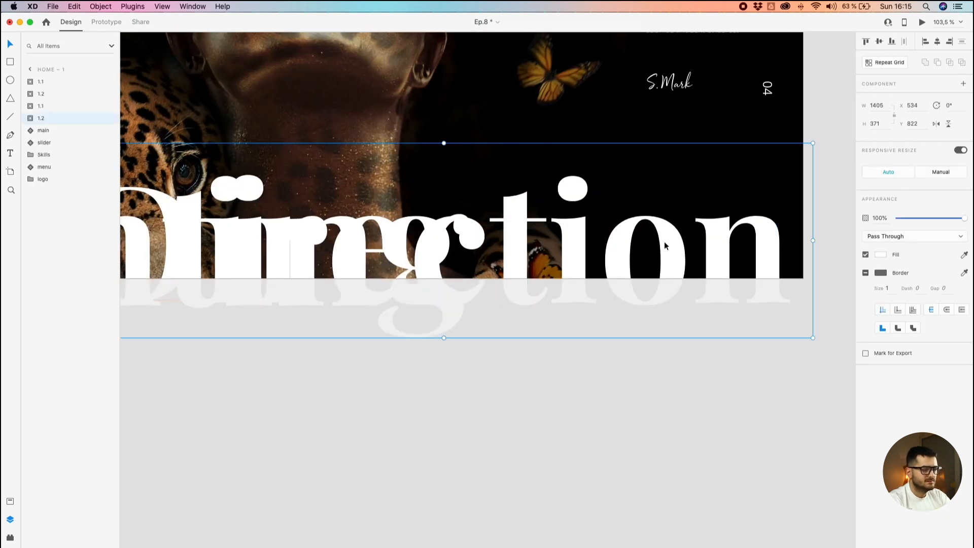
{"action": "key", "text": "Delete"}
- Delete the orange word Art behind the Painting heading on the Home – 1 artboard
{"action": "scroll", "coordinate": [523, 188], "scroll_direction": "down", "scroll_amount": 8}
{"action": "scroll", "coordinate": [193, 184], "scroll_direction": "up", "scroll_amount": 4}
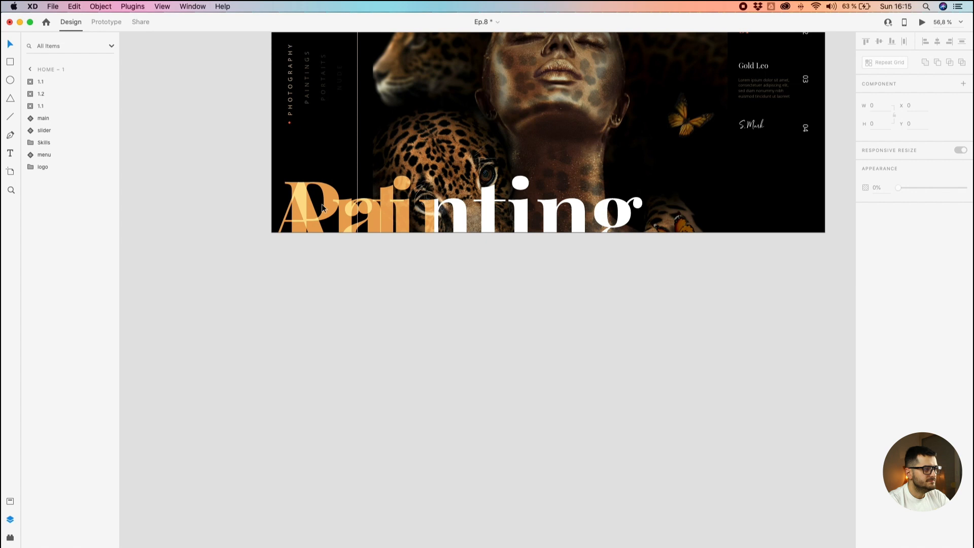
{"action": "scroll", "coordinate": [323, 208], "scroll_direction": "up", "scroll_amount": 2}
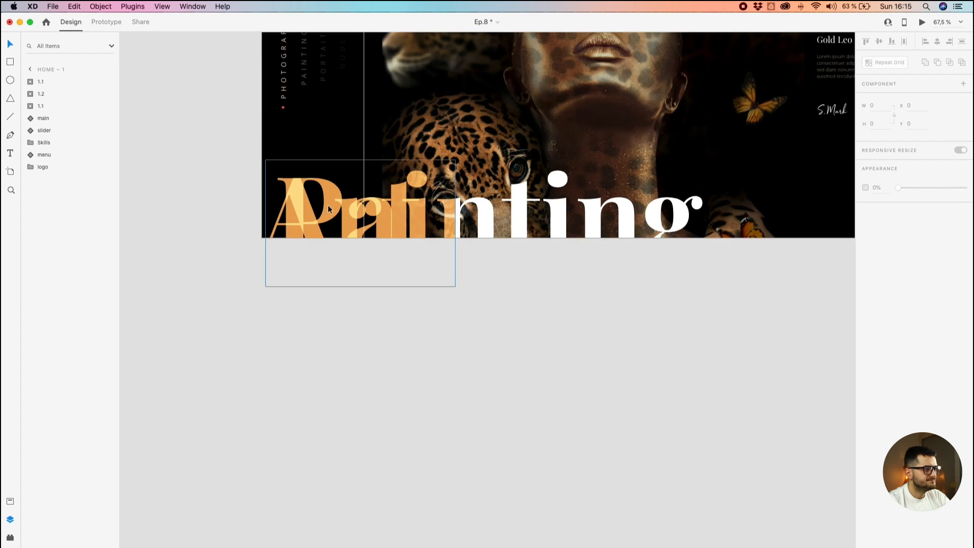
{"action": "left_click", "coordinate": [41, 98]}
{"action": "left_click", "coordinate": [41, 104]}
{"action": "left_click", "coordinate": [108, 105]}
{"action": "left_click", "coordinate": [108, 105]}
{"action": "left_click", "coordinate": [31, 105]}
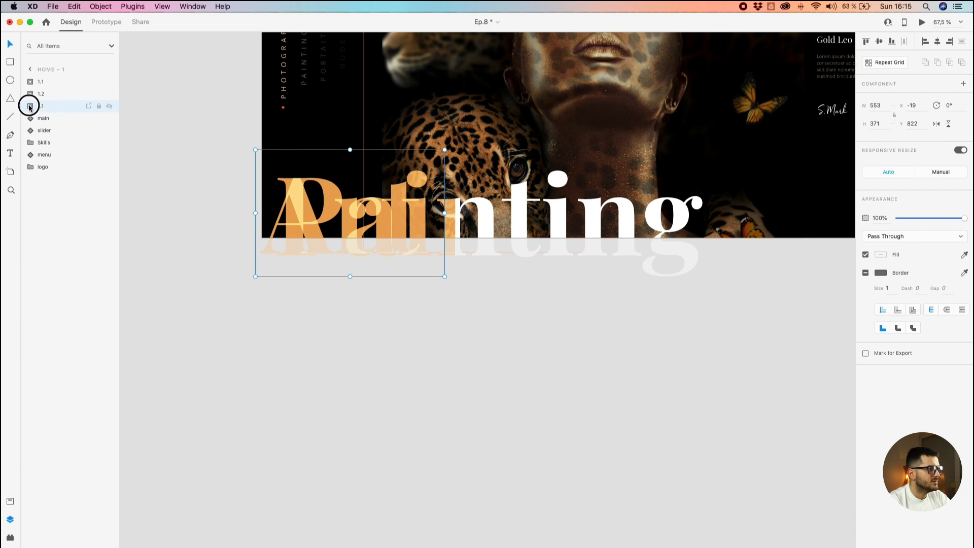
{"action": "key", "text": "Delete"}
- Switch to prototyping and link the Intro artboard to the Home artboard
{"action": "scroll", "coordinate": [601, 366], "scroll_direction": "down", "scroll_amount": 5}
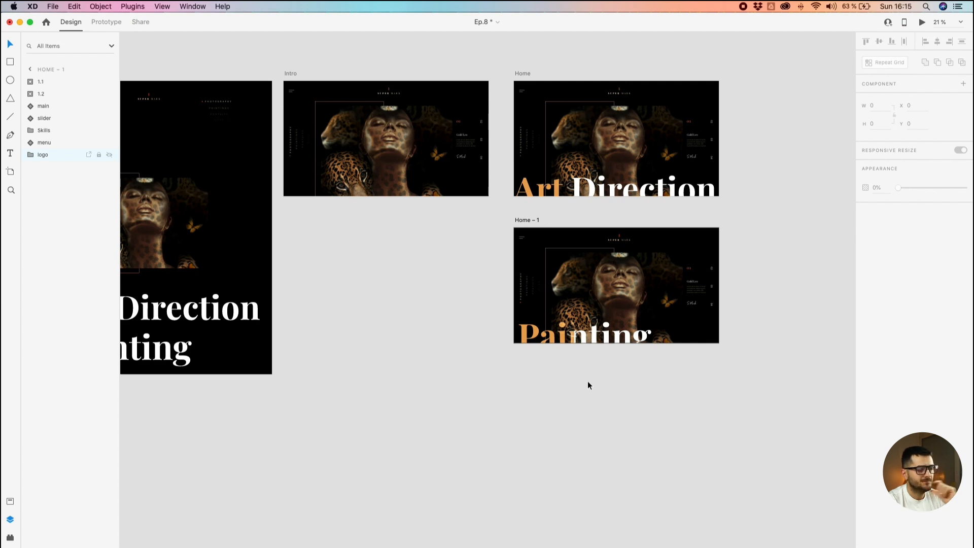
{"action": "scroll", "coordinate": [588, 305], "scroll_direction": "up", "scroll_amount": 2}
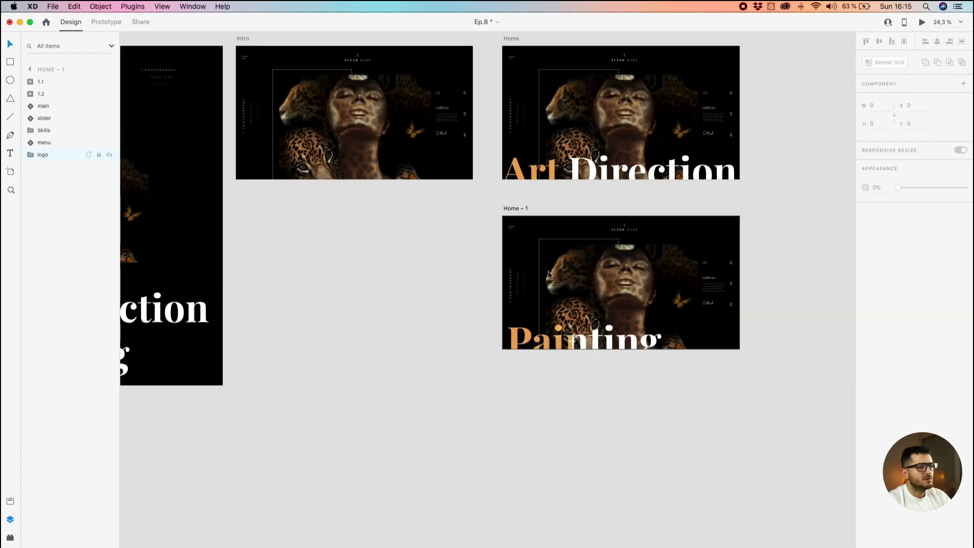
{"action": "left_click_drag", "start_coordinate": [422, 243], "coordinate": [422, 269]}
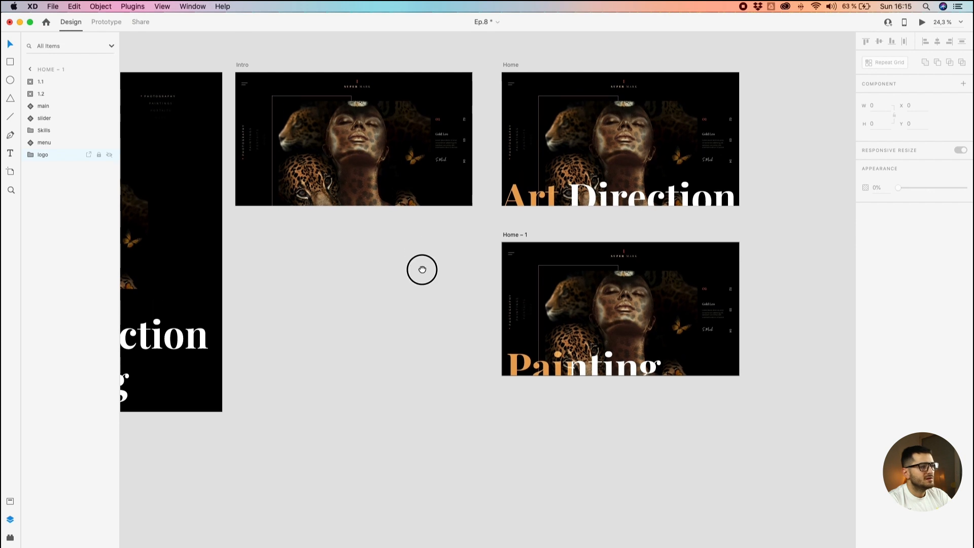
{"action": "left_click", "coordinate": [104, 22]}
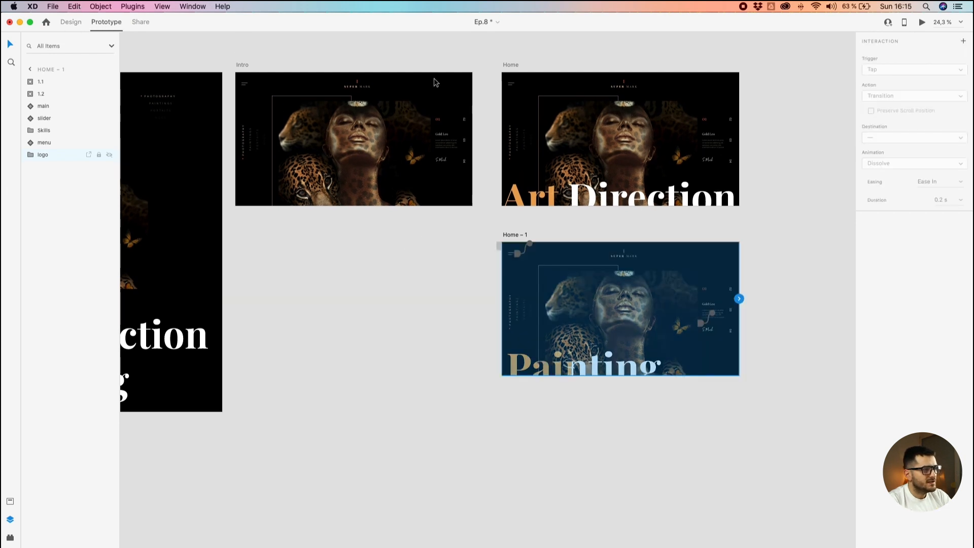
{"action": "left_click", "coordinate": [240, 64]}
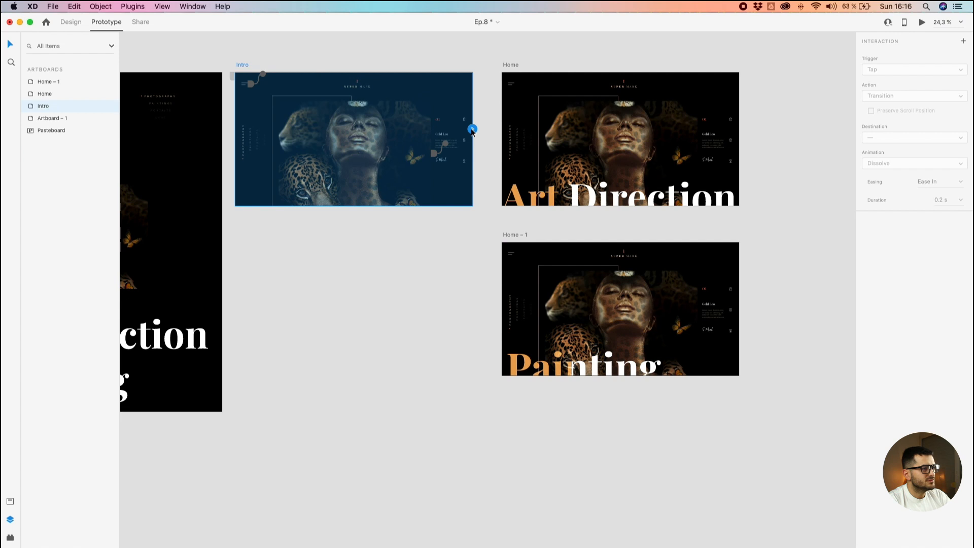
{"action": "left_click_drag", "start_coordinate": [470, 130], "coordinate": [542, 139]}
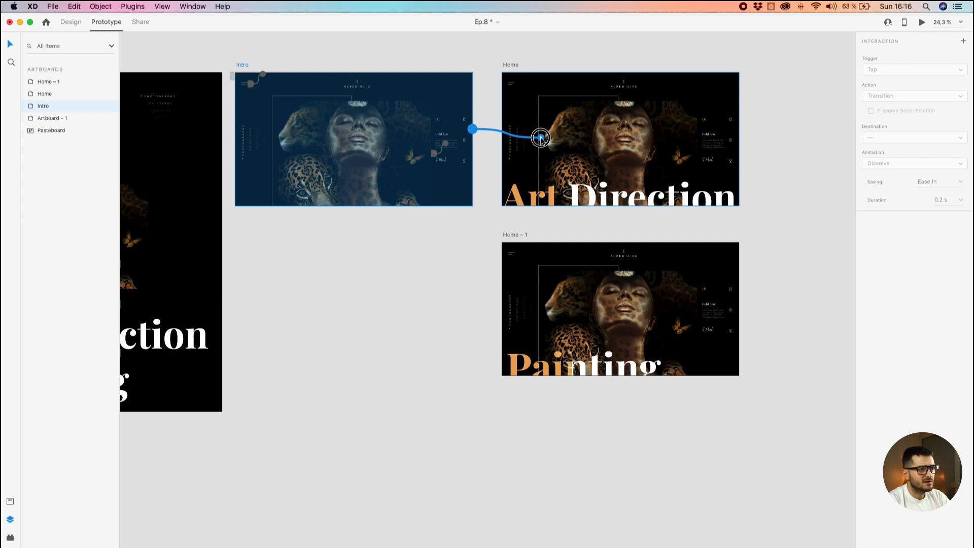
{"action": "left_click_drag", "start_coordinate": [541, 139], "coordinate": [541, 139]}
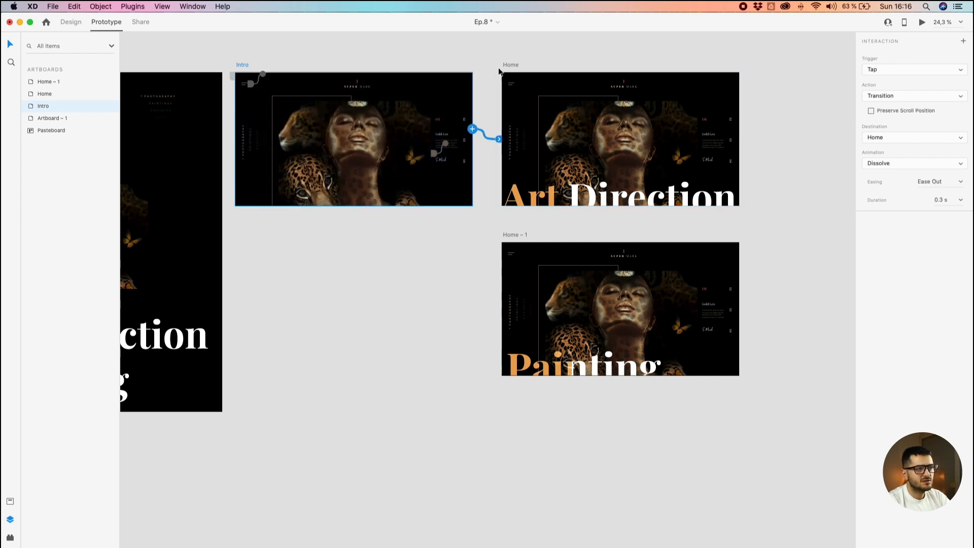
- Set the Intro-to-Home interaction's trigger to Time with a 1 s delay
{"action": "left_click", "coordinate": [881, 71]}
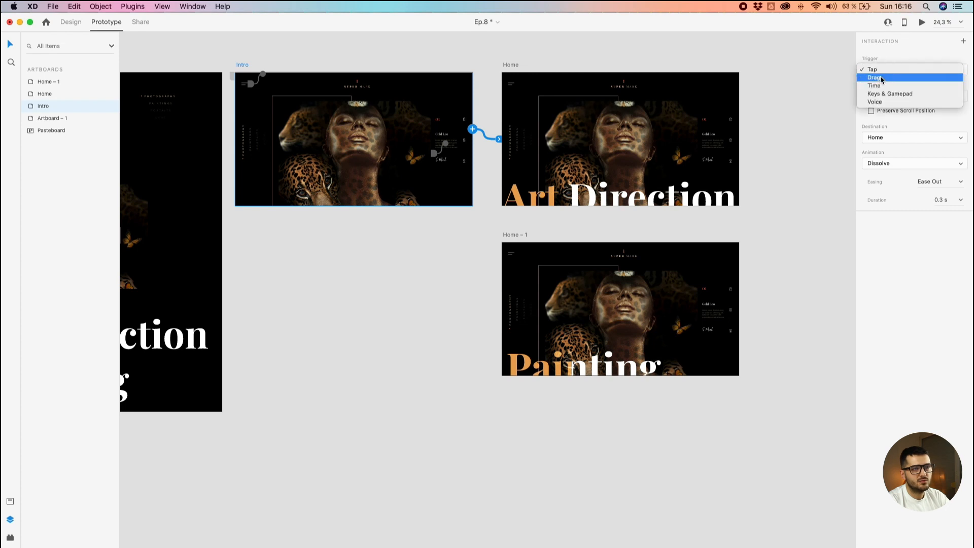
{"action": "left_click", "coordinate": [881, 84]}
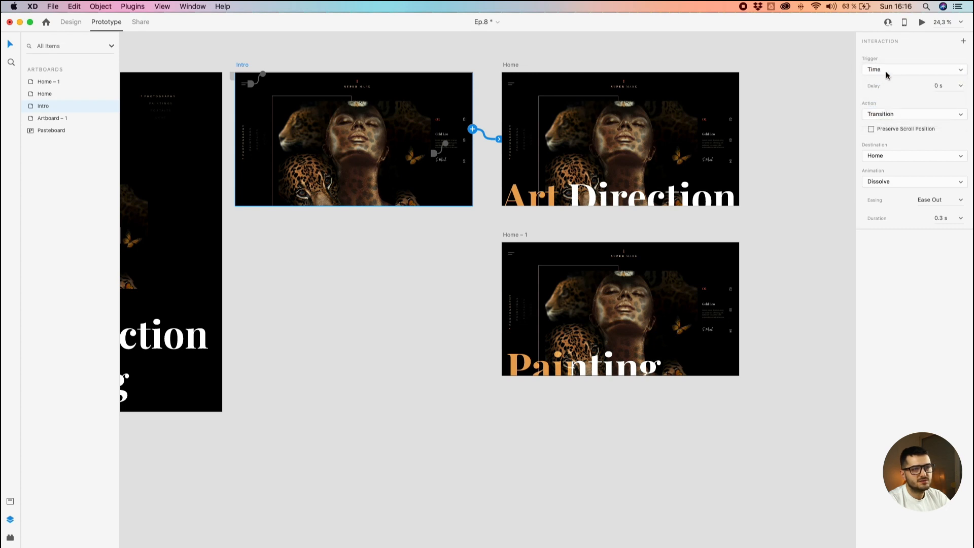
{"action": "left_click", "coordinate": [961, 85]}
{"action": "left_click", "coordinate": [937, 135]}
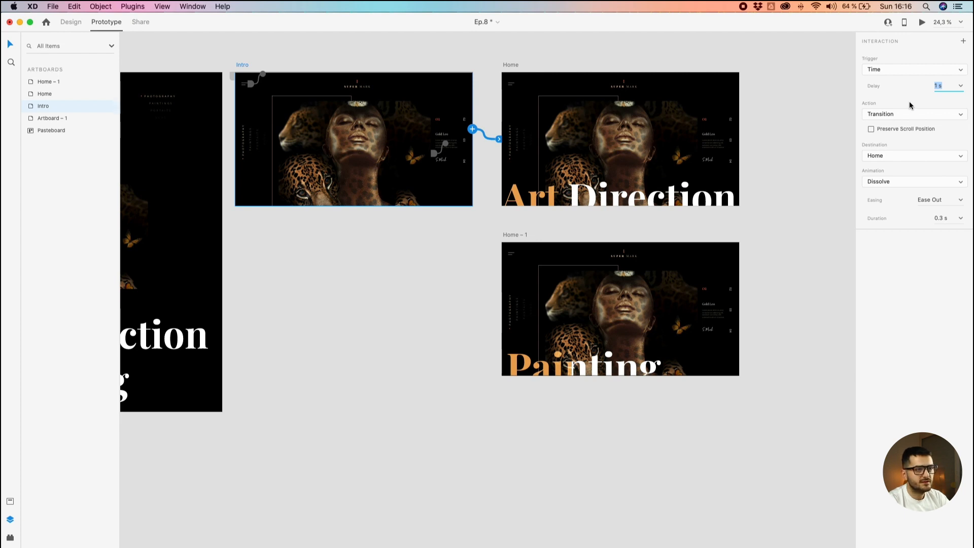
- Set the Intro-to-Home interaction's action to Auto-Animate with a duration of 1 s
{"action": "left_click", "coordinate": [908, 114]}
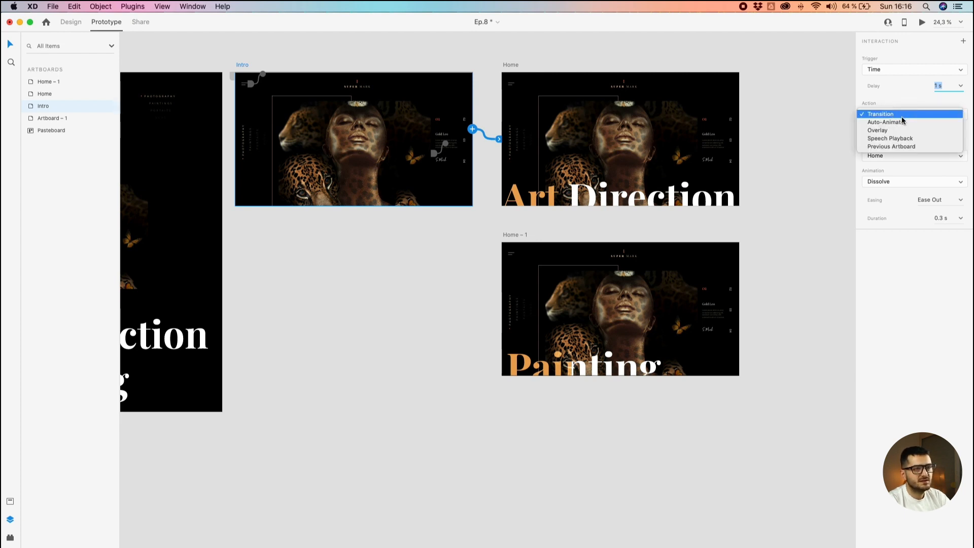
{"action": "left_click", "coordinate": [901, 123]}
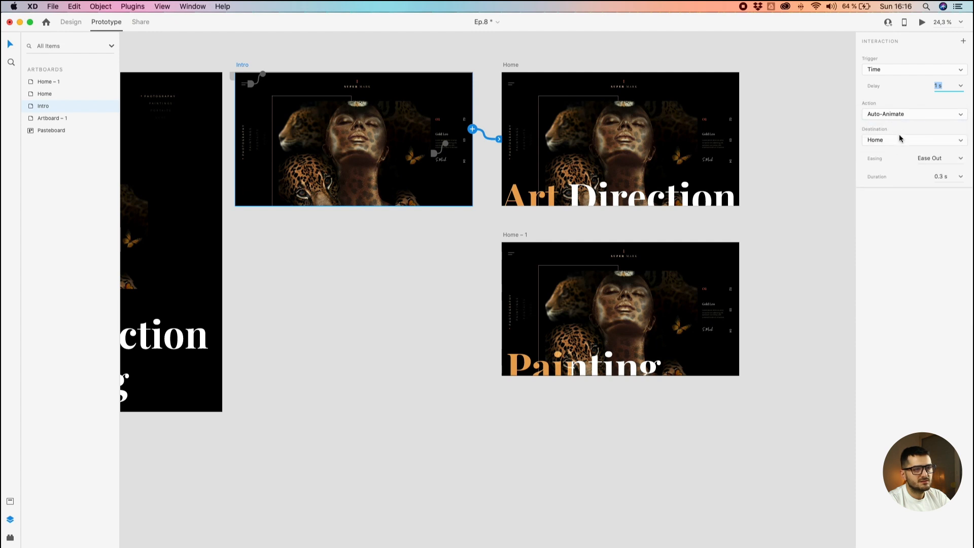
{"action": "left_click", "coordinate": [959, 179]}
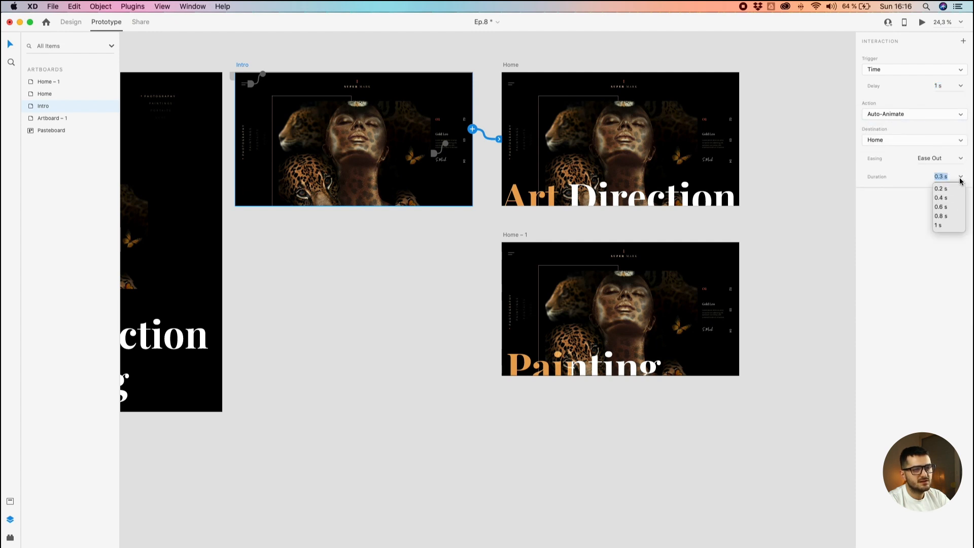
{"action": "left_click", "coordinate": [943, 225]}
{"action": "left_click", "coordinate": [317, 293]}
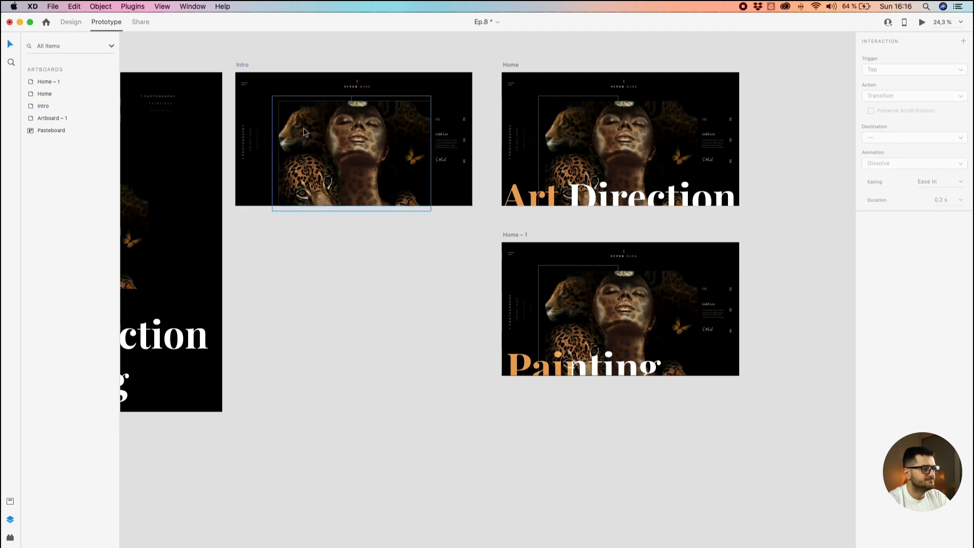
- Preview the prototype from the Intro artboard in a smaller preview window and replay the transition to Home
{"action": "left_click", "coordinate": [241, 65]}
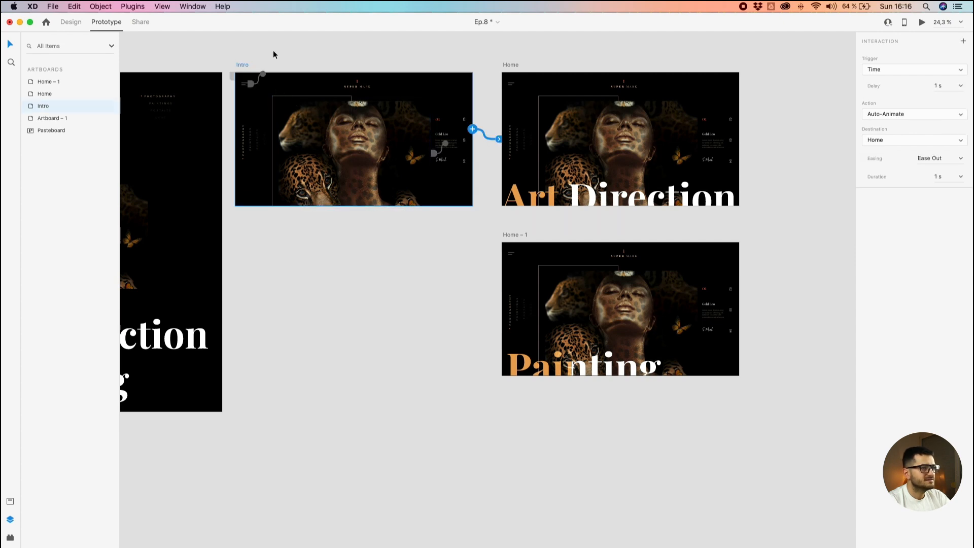
{"action": "left_click", "coordinate": [921, 23]}
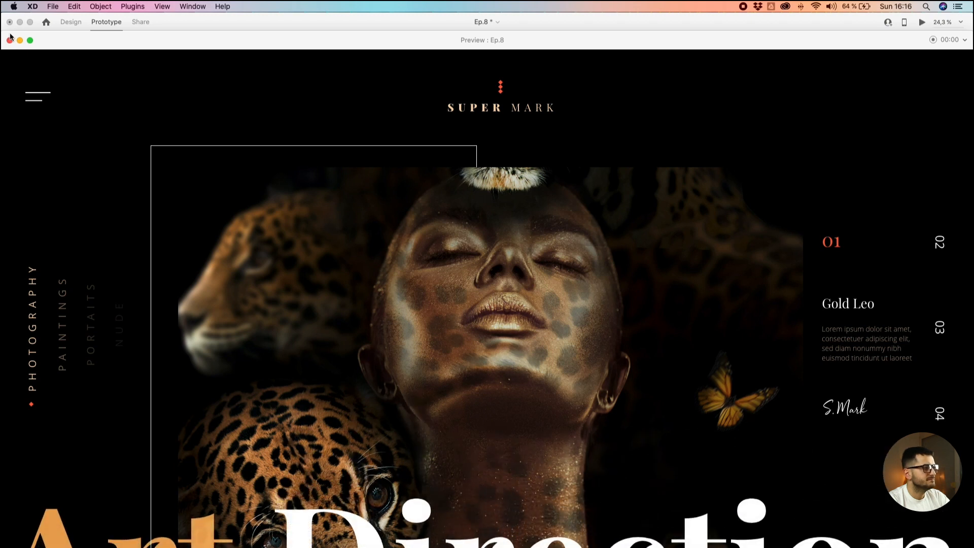
{"action": "left_click_drag", "start_coordinate": [2, 32], "coordinate": [237, 122]}
{"action": "left_click_drag", "start_coordinate": [309, 132], "coordinate": [283, 54]}
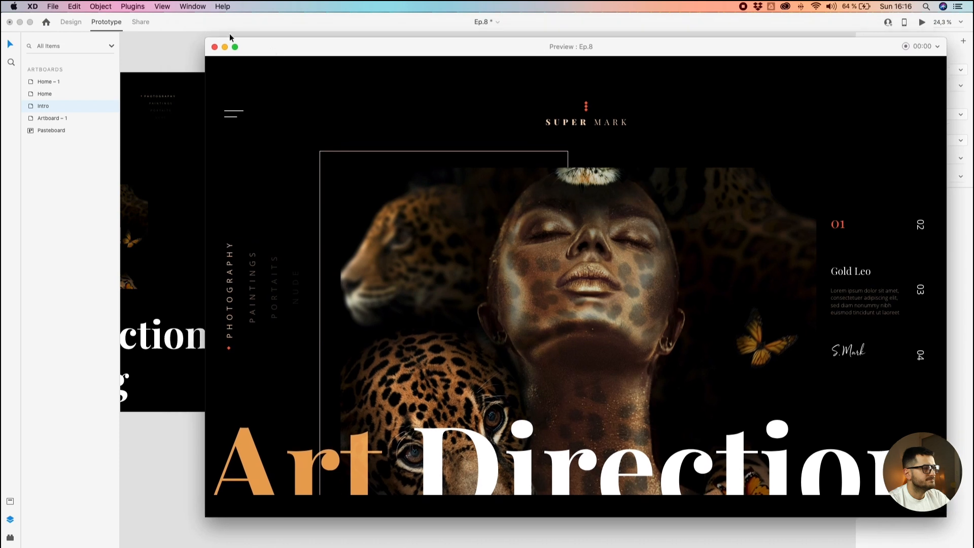
{"action": "left_click_drag", "start_coordinate": [205, 36], "coordinate": [259, 107]}
{"action": "left_click", "coordinate": [231, 64]}
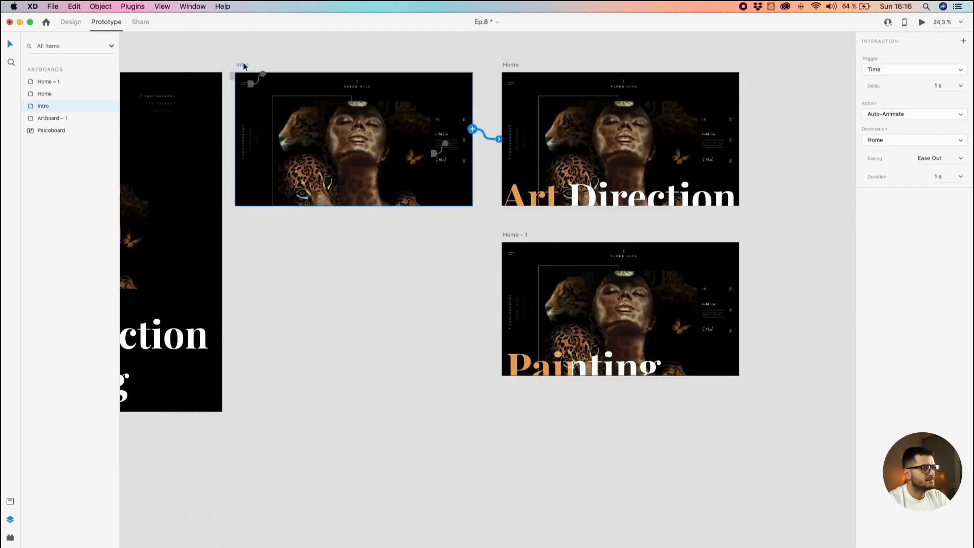
{"action": "left_click", "coordinate": [921, 22]}
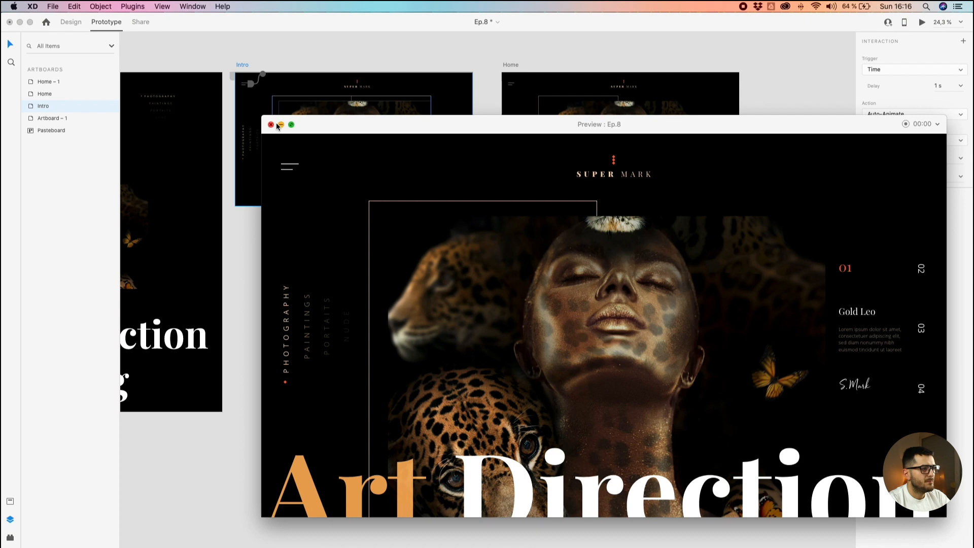
{"action": "left_click_drag", "start_coordinate": [303, 126], "coordinate": [273, 207]}
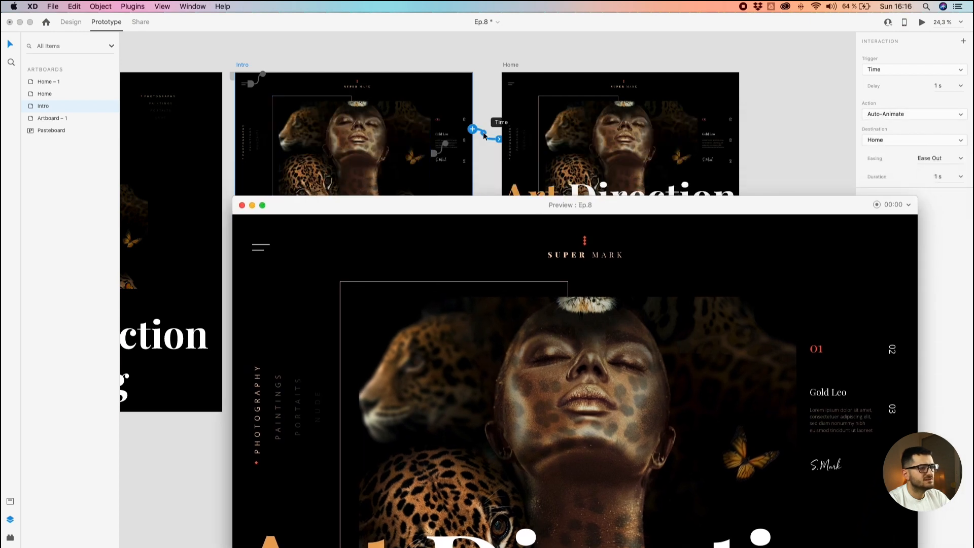
- Set the easing of the Intro-to-Home interaction to Ease In-Out
{"action": "left_click", "coordinate": [962, 160]}
{"action": "left_click", "coordinate": [936, 197]}
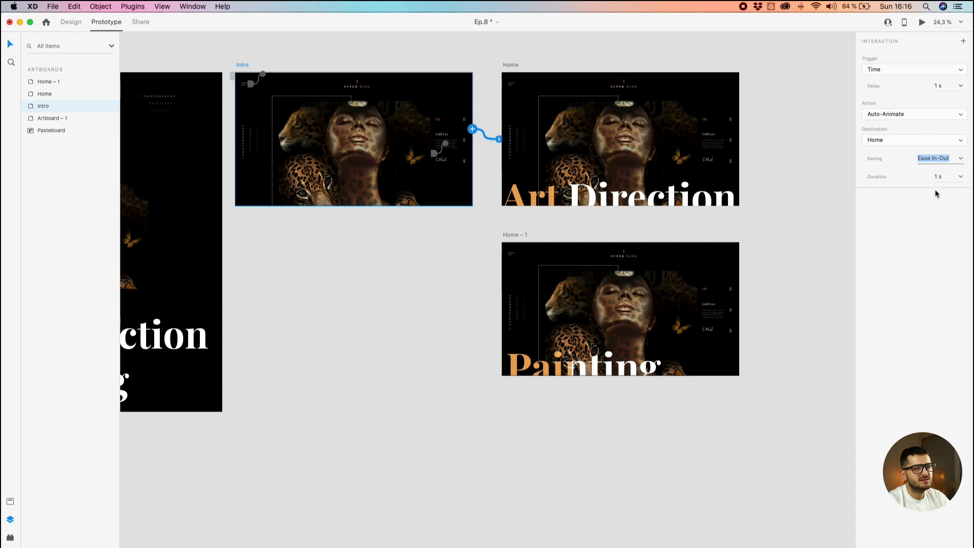
- Set the Intro-to-Home interaction's duration to 1.5 s and preview the transition from the Intro artboard
{"action": "left_click", "coordinate": [942, 177]}
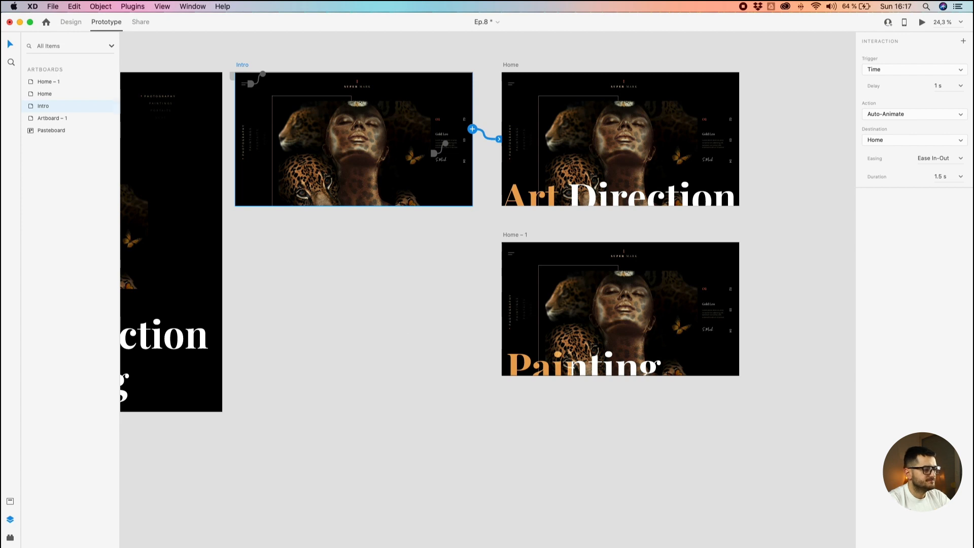
{"action": "key", "text": "super+Return"}
{"action": "left_click_drag", "start_coordinate": [327, 204], "coordinate": [412, 71]}
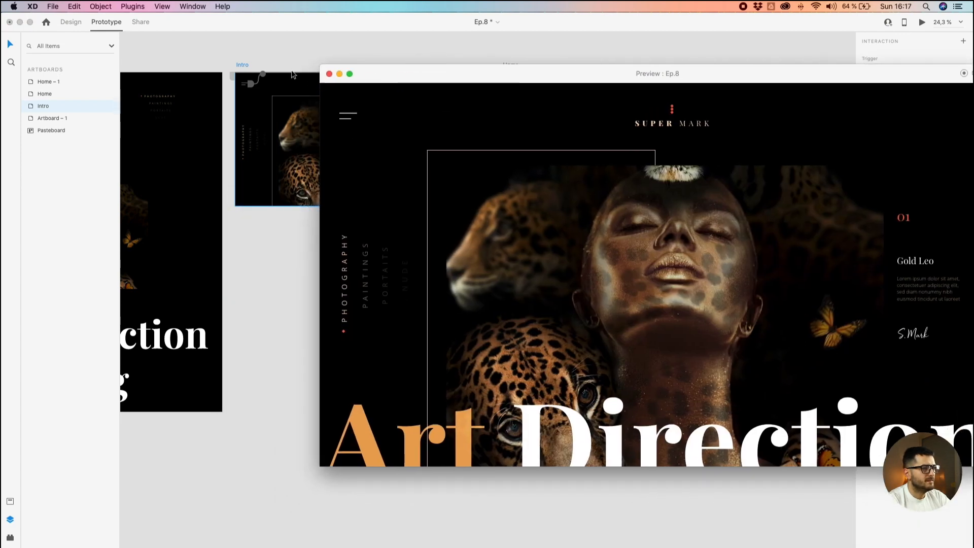
{"action": "left_click", "coordinate": [241, 65]}
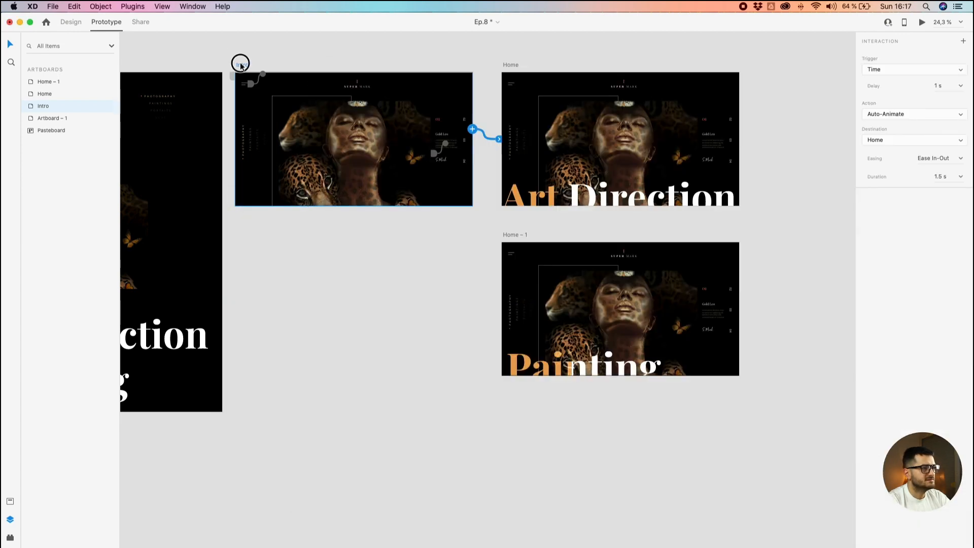
{"action": "left_click", "coordinate": [922, 22]}
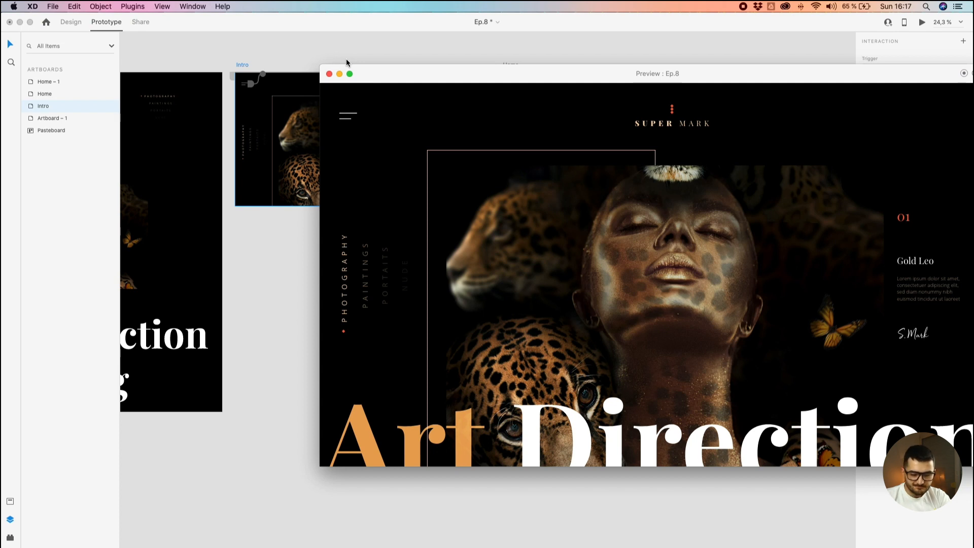
{"action": "left_click", "coordinate": [265, 287]}
- Link the PAINTINGS label on the Home artboard to the Home – 1 artboard with a Tap, Auto-Animate interaction, Ease In-Out, 1.5 s
{"action": "scroll", "coordinate": [523, 129], "scroll_direction": "up", "scroll_amount": 5}
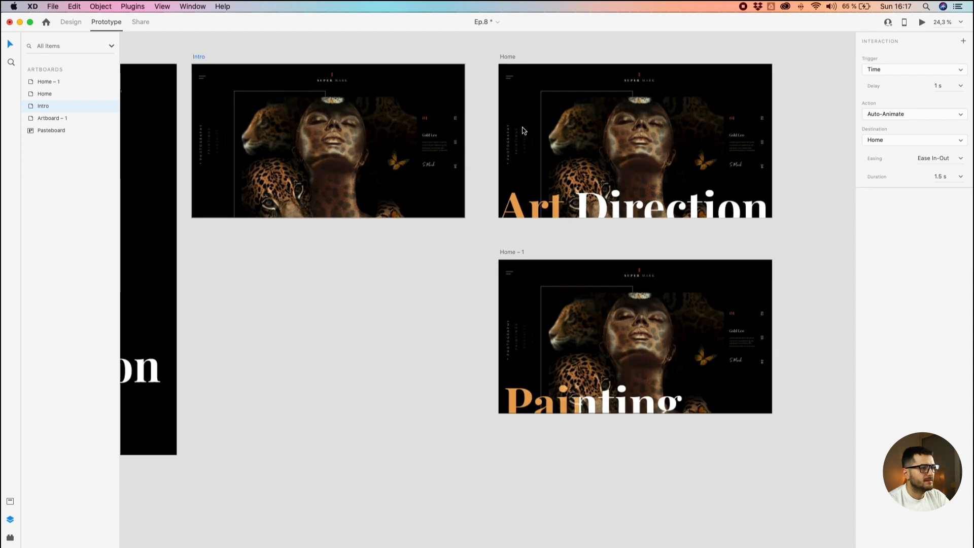
{"action": "mouse_move", "coordinate": [525, 212]}
{"action": "left_mouse_down"}
{"action": "mouse_move", "coordinate": [500, 178]}
{"action": "mouse_move", "coordinate": [391, 109]}
{"action": "mouse_move", "coordinate": [376, 119]}
{"action": "left_mouse_up"}
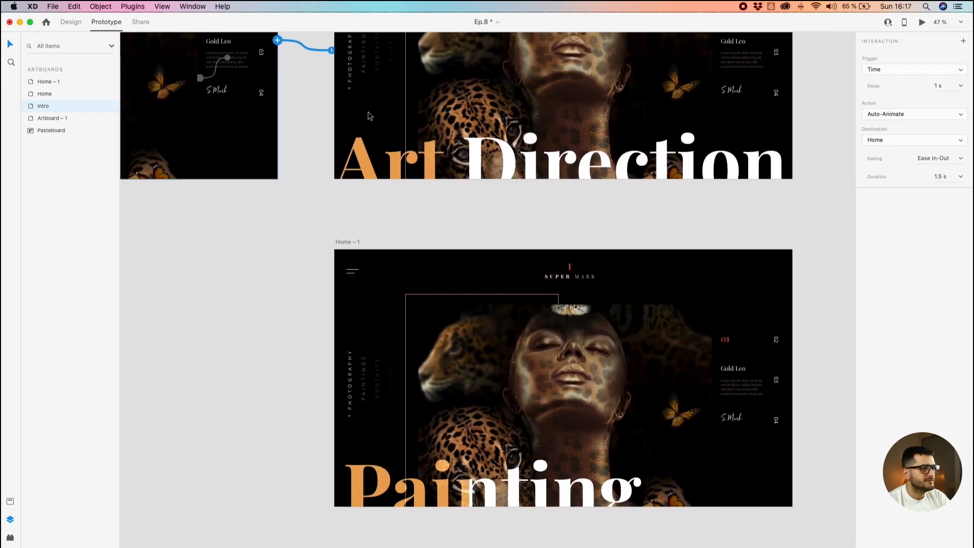
{"action": "double_click", "coordinate": [361, 62]}
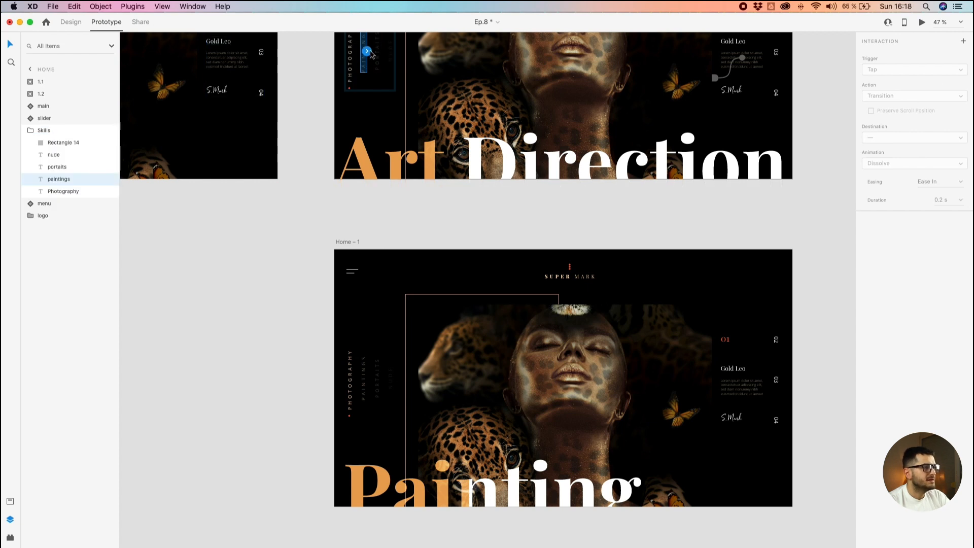
{"action": "scroll", "coordinate": [315, 99], "scroll_direction": "up", "scroll_amount": 5}
{"action": "left_click", "coordinate": [328, 230]}
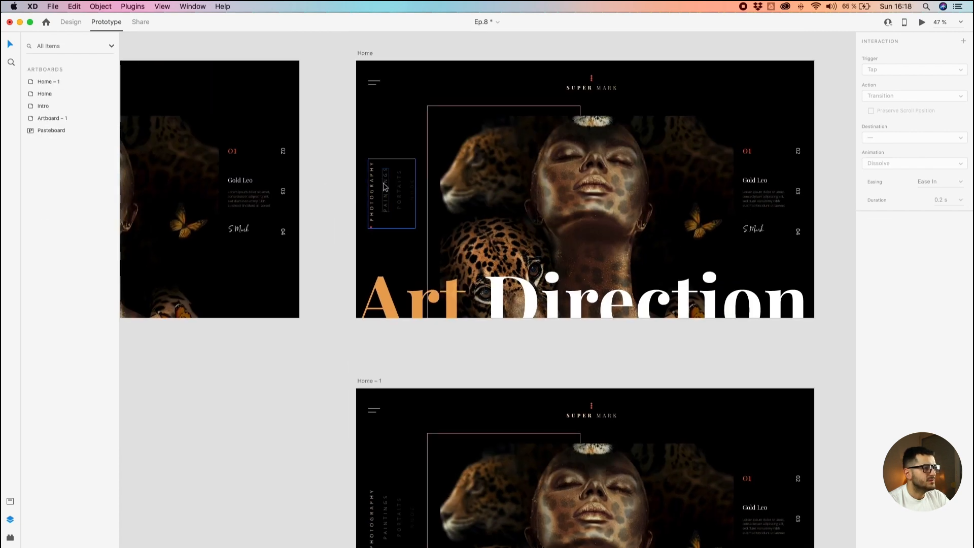
{"action": "double_click", "coordinate": [384, 187]}
{"action": "scroll", "coordinate": [383, 182], "scroll_direction": "up", "scroll_amount": 3}
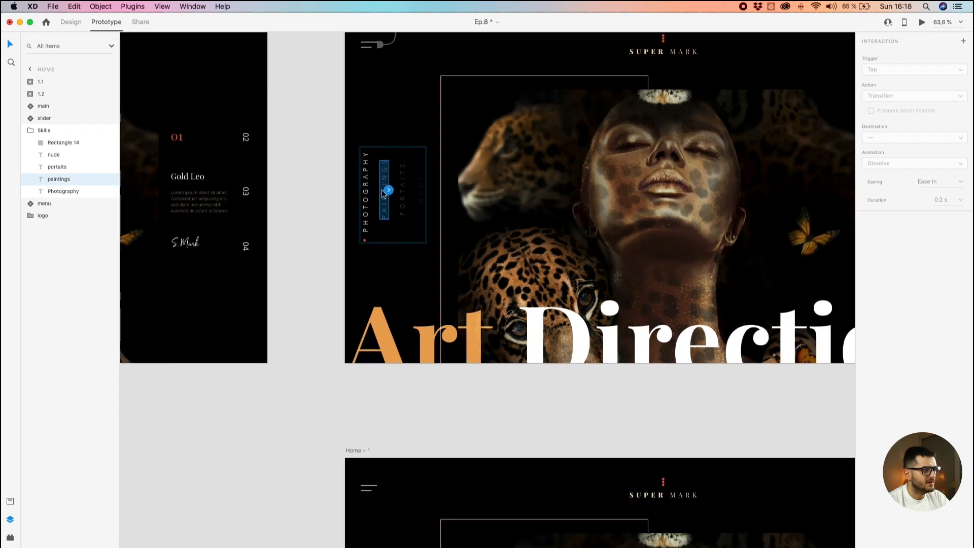
{"action": "scroll", "coordinate": [379, 183], "scroll_direction": "down", "scroll_amount": 2}
{"action": "scroll", "coordinate": [356, 214], "scroll_direction": "down", "scroll_amount": 5}
{"action": "scroll", "coordinate": [355, 83], "scroll_direction": "down", "scroll_amount": 1}
{"action": "mouse_move", "coordinate": [398, 76]}
{"action": "left_mouse_down"}
{"action": "mouse_move", "coordinate": [452, 71]}
{"action": "mouse_move", "coordinate": [531, 277]}
{"action": "mouse_move", "coordinate": [395, 396]}
{"action": "left_mouse_up"}
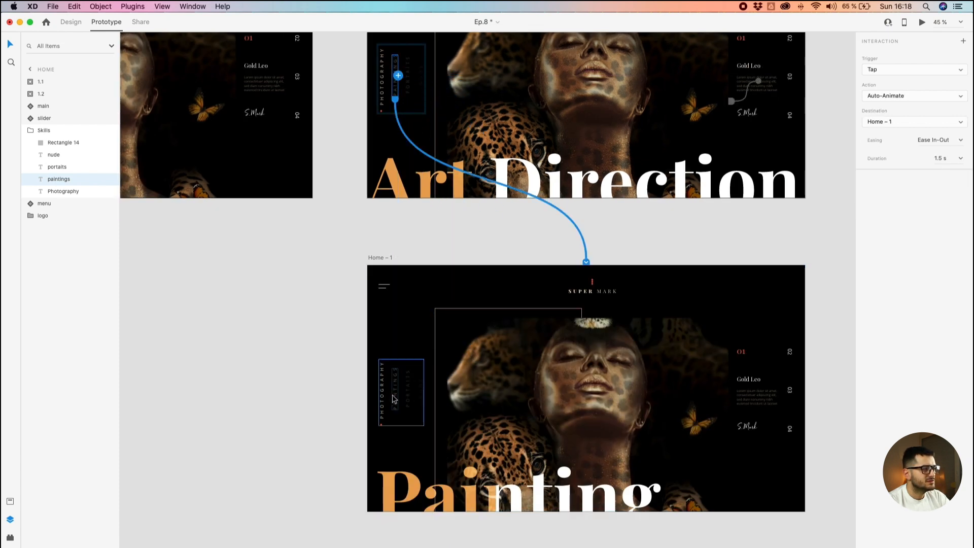
- Rename the Home – 1 artboard as Painting and swap the positions of its PAINTINGS and PHOTOGRAPHY labels at X 50 and X 109
{"action": "double_click", "coordinate": [380, 258]}
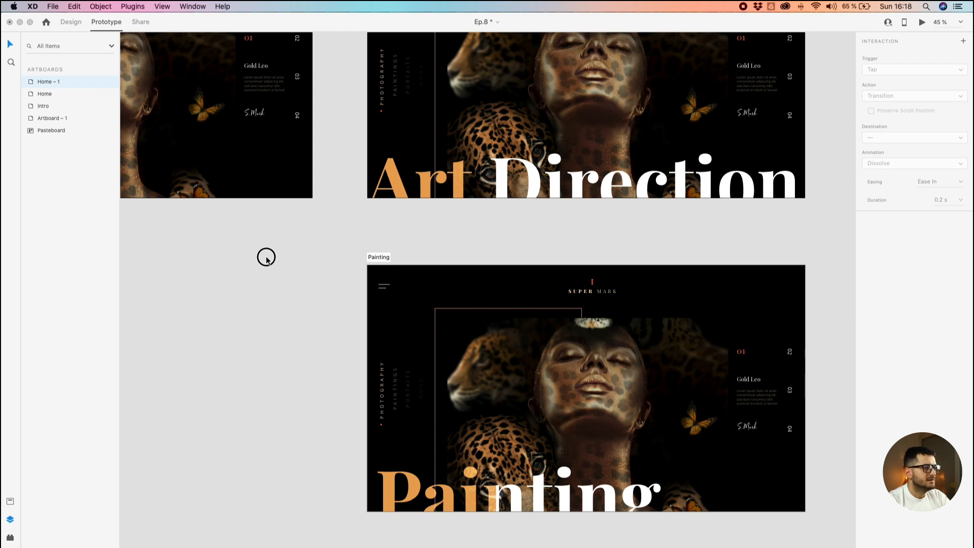
{"action": "key", "text": "Return"}
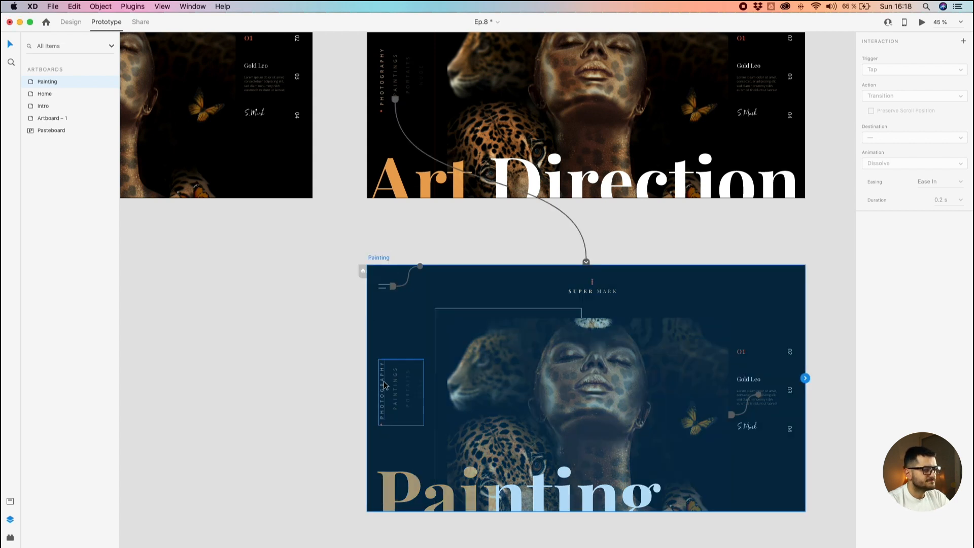
{"action": "scroll", "coordinate": [383, 381], "scroll_direction": "up", "scroll_amount": 6}
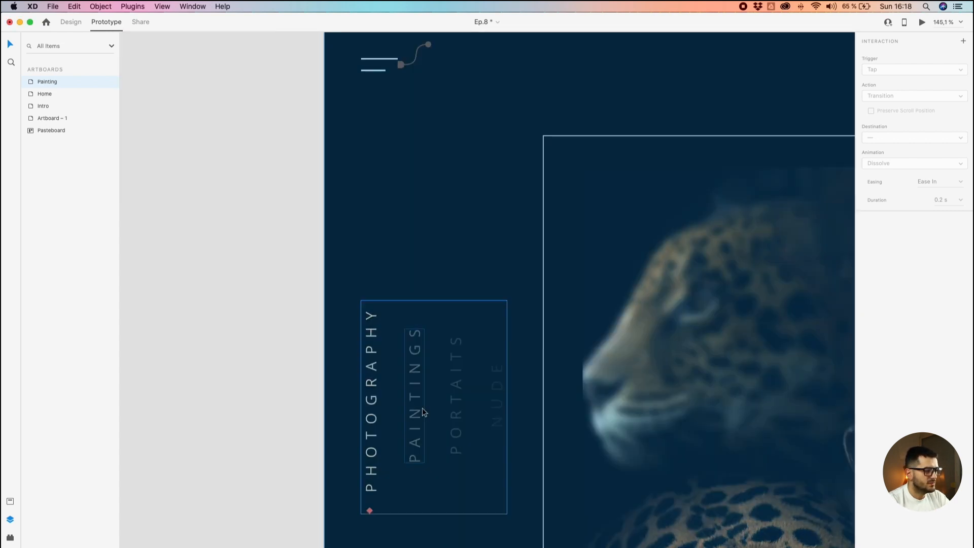
{"action": "double_click", "coordinate": [422, 407]}
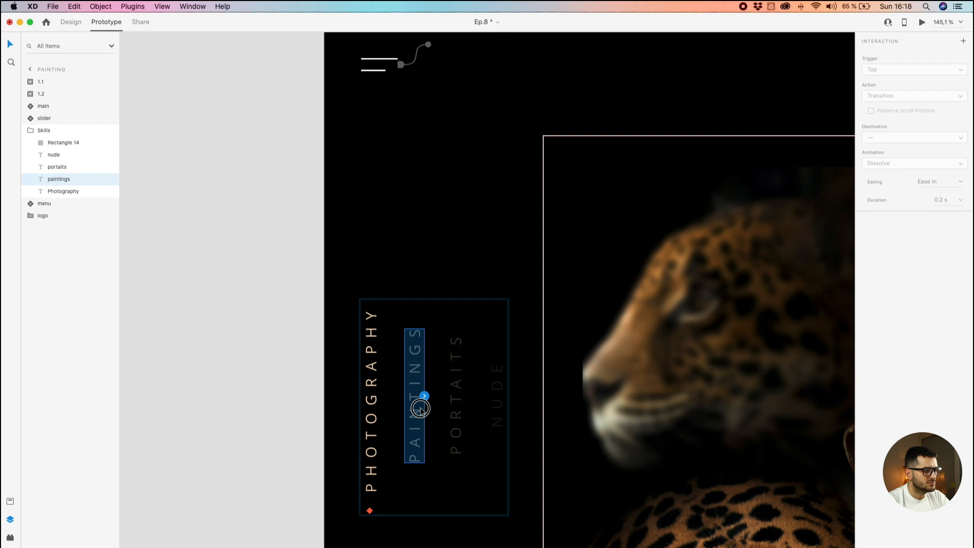
{"action": "left_click", "coordinate": [72, 22]}
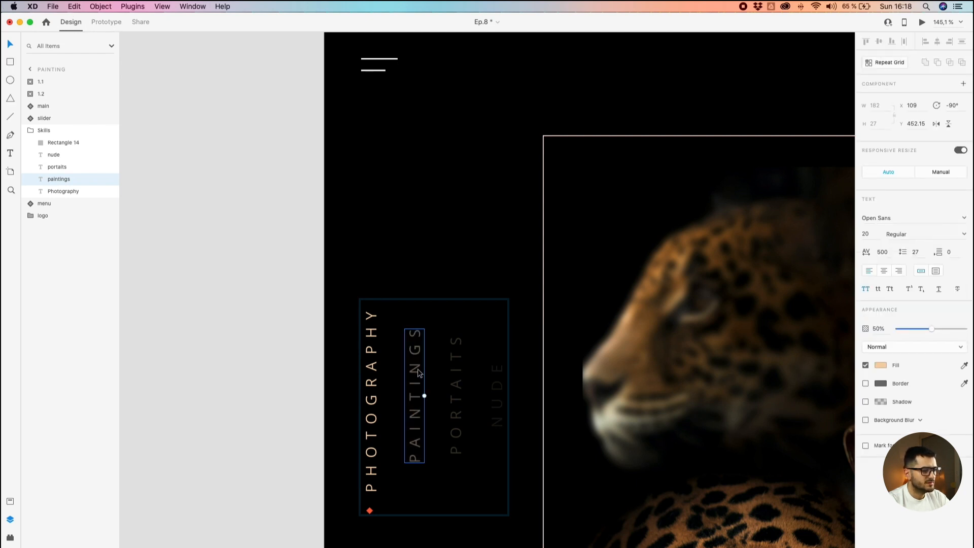
{"action": "left_click_drag", "start_coordinate": [419, 373], "coordinate": [372, 369]}
{"action": "left_click_drag", "start_coordinate": [371, 317], "coordinate": [411, 316]}
- Set the opacity of the Painting artboard's PAINTINGS label to 100% and its PHOTOGRAPHY label to 50%
{"action": "left_click", "coordinate": [370, 355]}
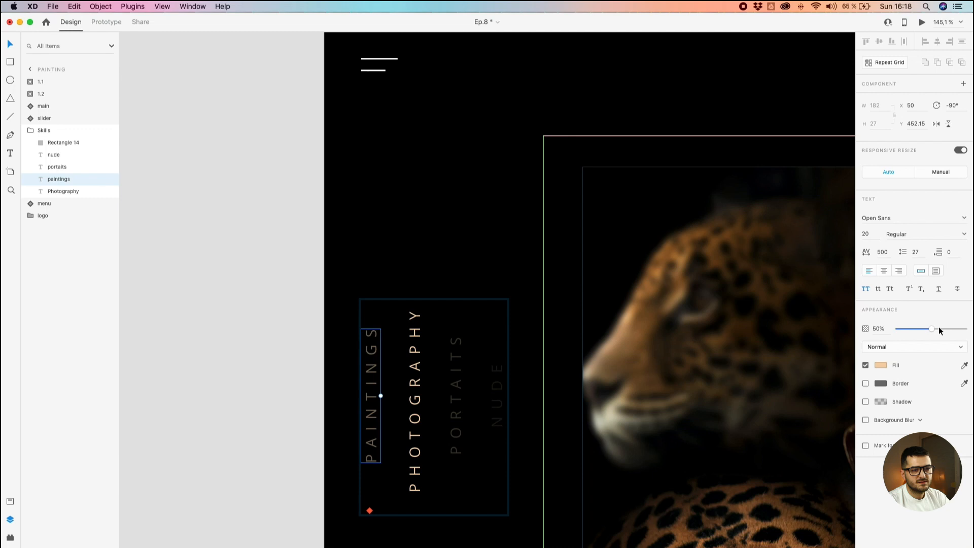
{"action": "left_click_drag", "start_coordinate": [950, 329], "coordinate": [968, 328]}
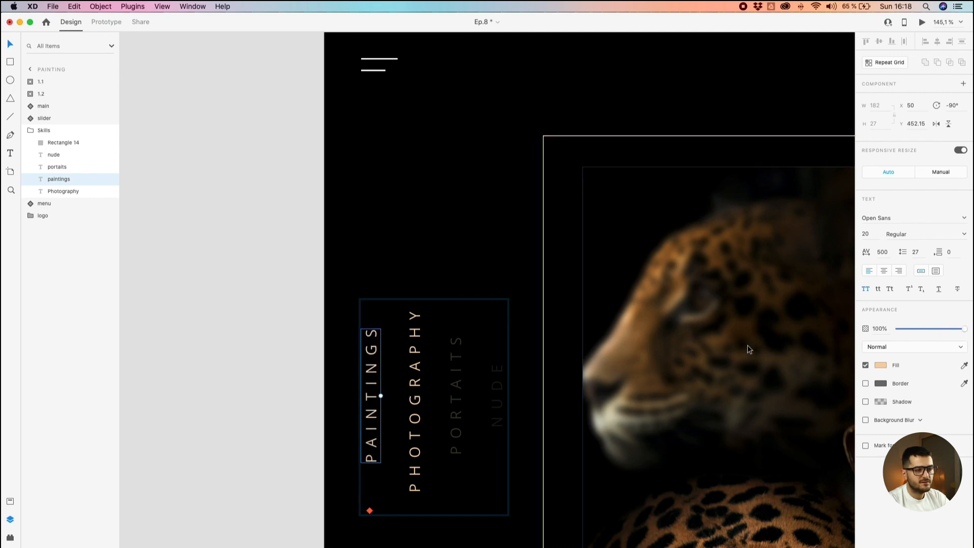
{"action": "left_click", "coordinate": [415, 365]}
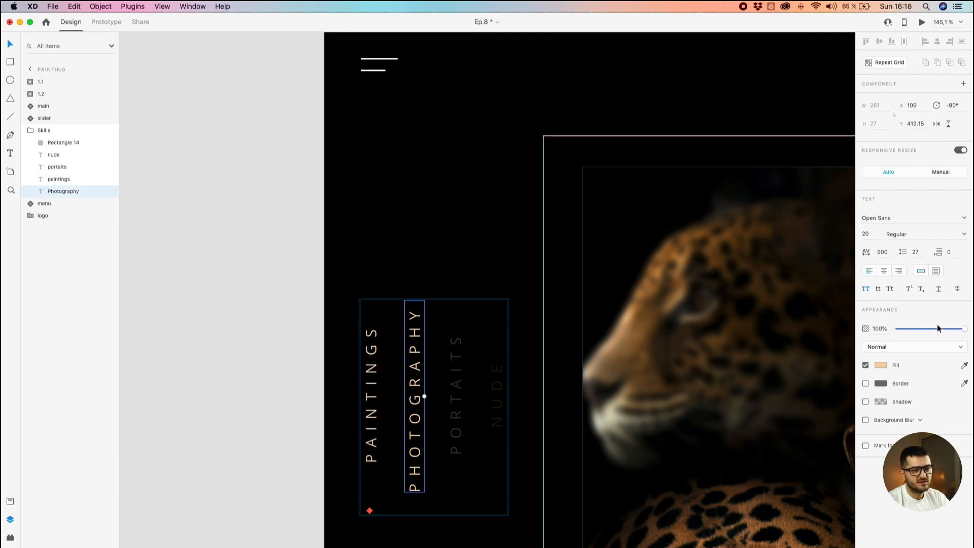
{"action": "left_click", "coordinate": [881, 329]}
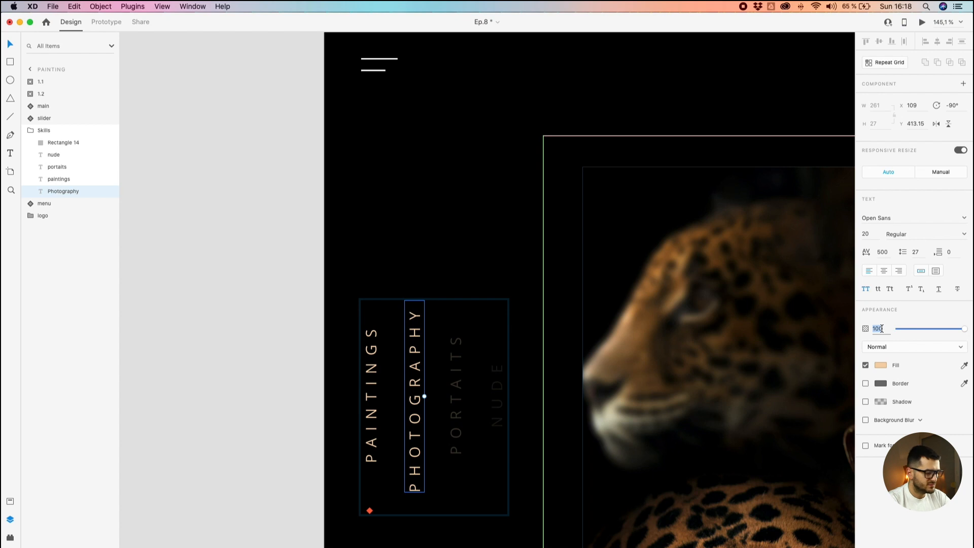
{"action": "type", "text": "50"}
{"action": "key", "text": "Return"}
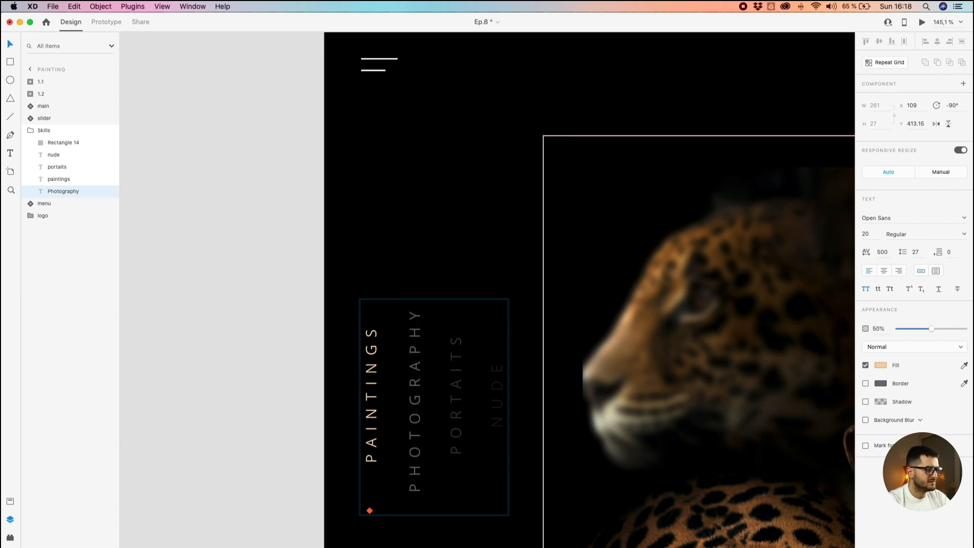
{"action": "left_click", "coordinate": [456, 391]}
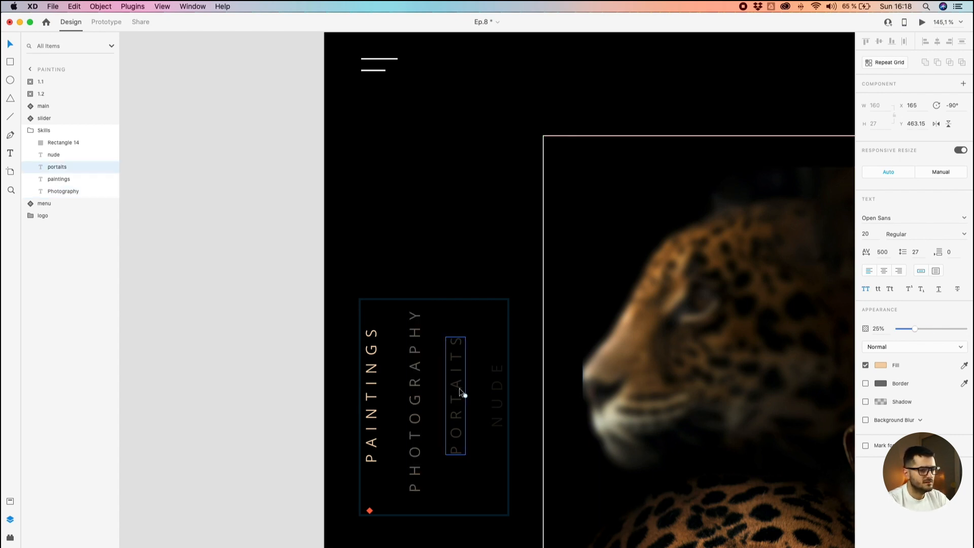
{"action": "left_click", "coordinate": [495, 393]}
{"action": "left_click", "coordinate": [294, 386]}
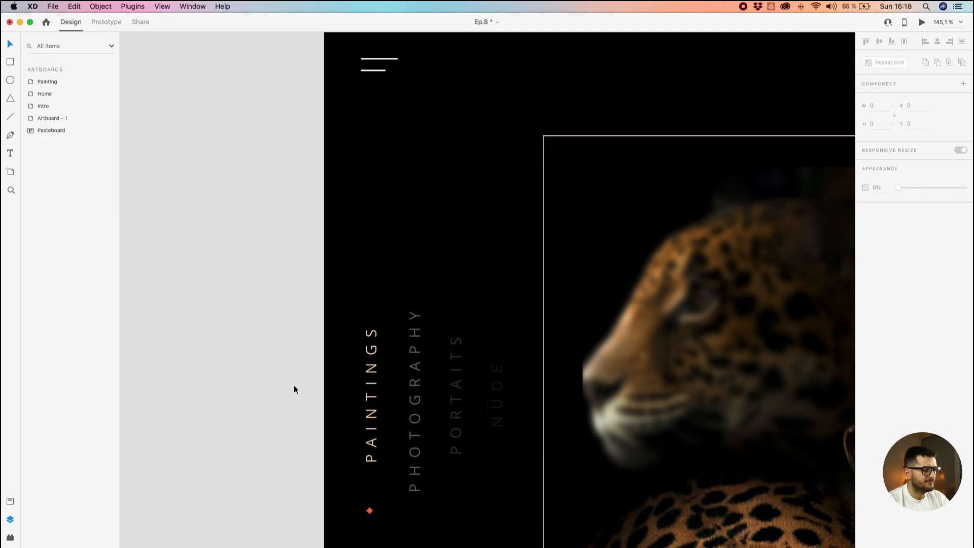
- Move the red diamond marker on the Painting artboard up beneath the PAINTINGS label, to X 59 and Y 650
{"action": "scroll", "coordinate": [369, 510], "scroll_direction": "up", "scroll_amount": 5}
{"action": "double_click", "coordinate": [369, 514]}
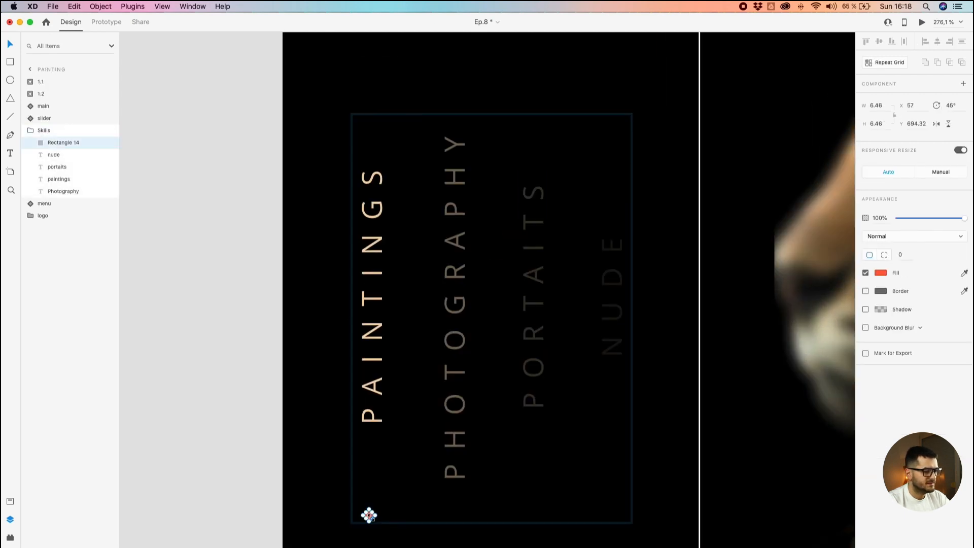
{"action": "scroll", "coordinate": [369, 515], "scroll_direction": "up", "scroll_amount": 4}
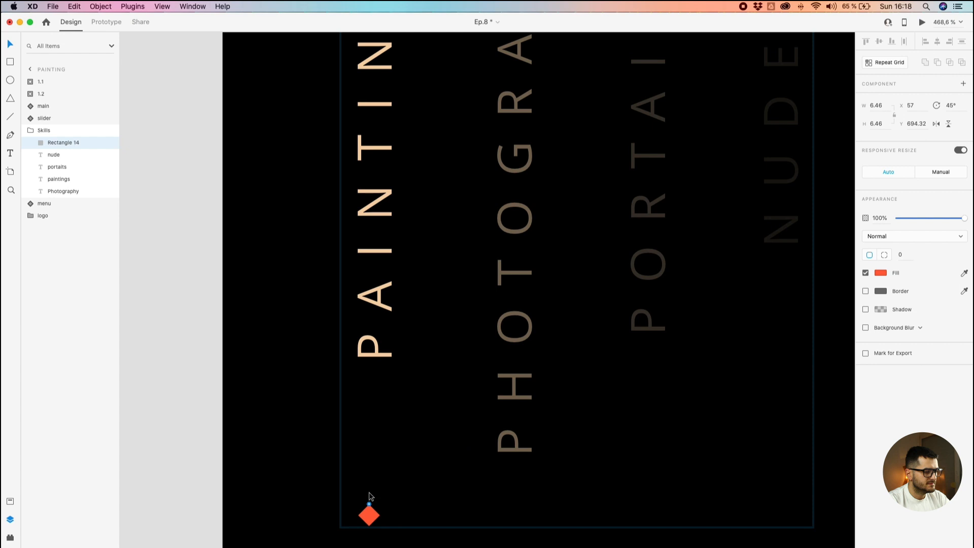
{"action": "scroll", "coordinate": [367, 515], "scroll_direction": "up", "scroll_amount": 3}
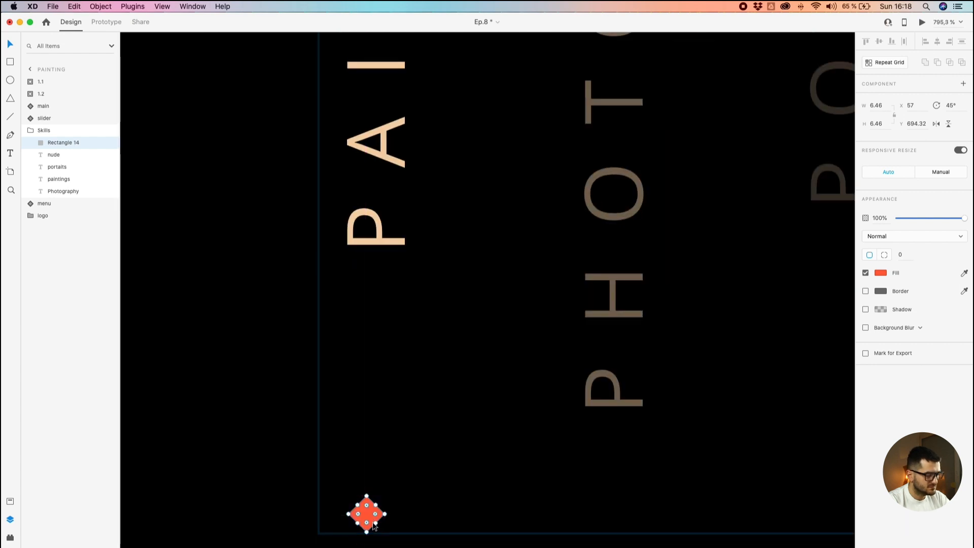
{"action": "left_click_drag", "start_coordinate": [366, 520], "coordinate": [376, 338]}
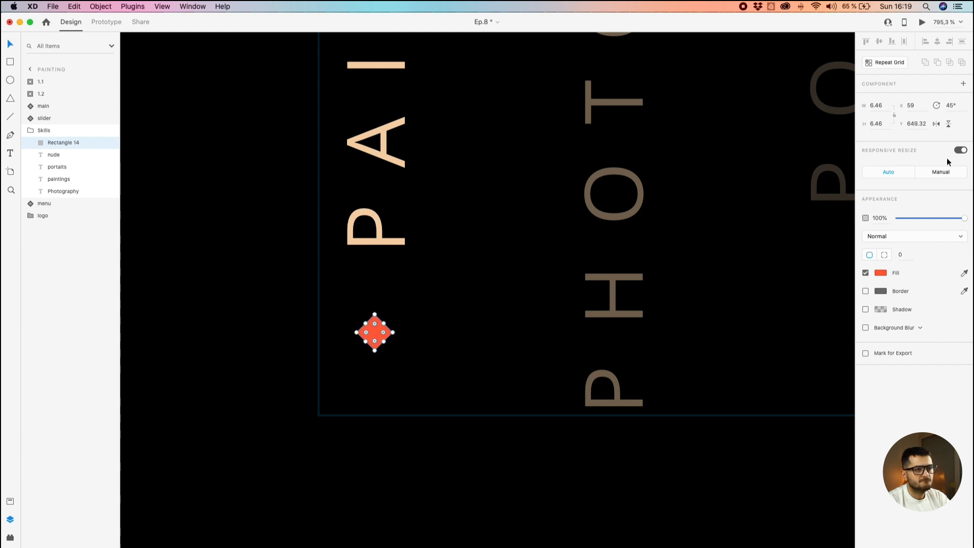
{"action": "left_click", "coordinate": [926, 122]}
{"action": "key", "text": "BackSpace"}
{"action": "key", "text": "Return"}
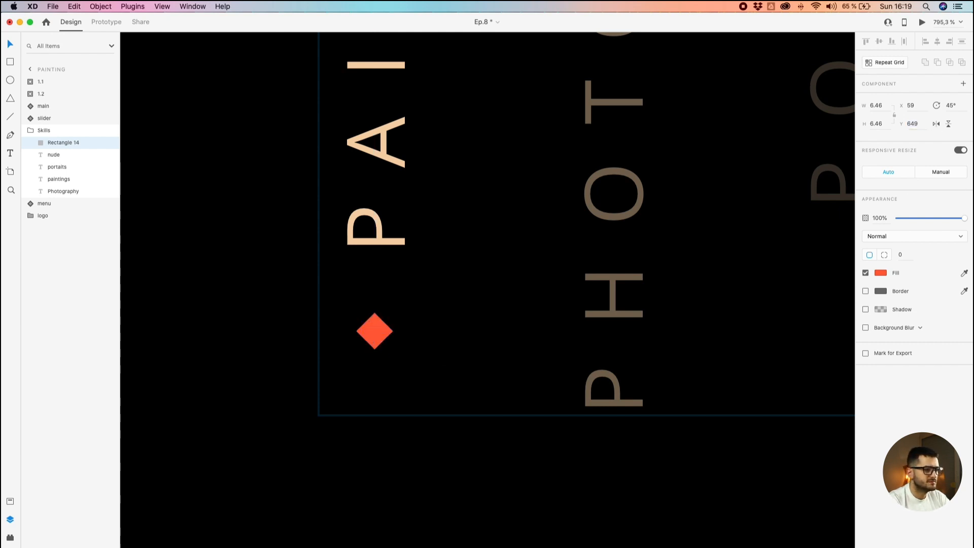
{"action": "key", "text": "Down"}
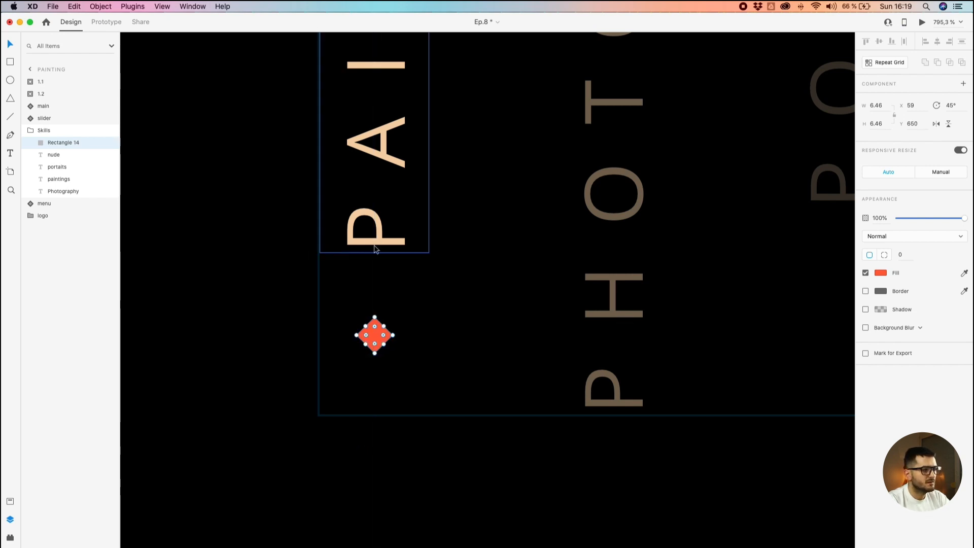
- Set the PAINTINGS label's Y position to 452 and nudge the diamond to Y 649, leaving a 15 px gap below the label
{"action": "left_click", "coordinate": [378, 243]}
{"action": "left_click", "coordinate": [919, 124]}
{"action": "key", "text": "Right"}
{"action": "key", "text": "BackSpace"}
{"action": "key", "text": "Return"}
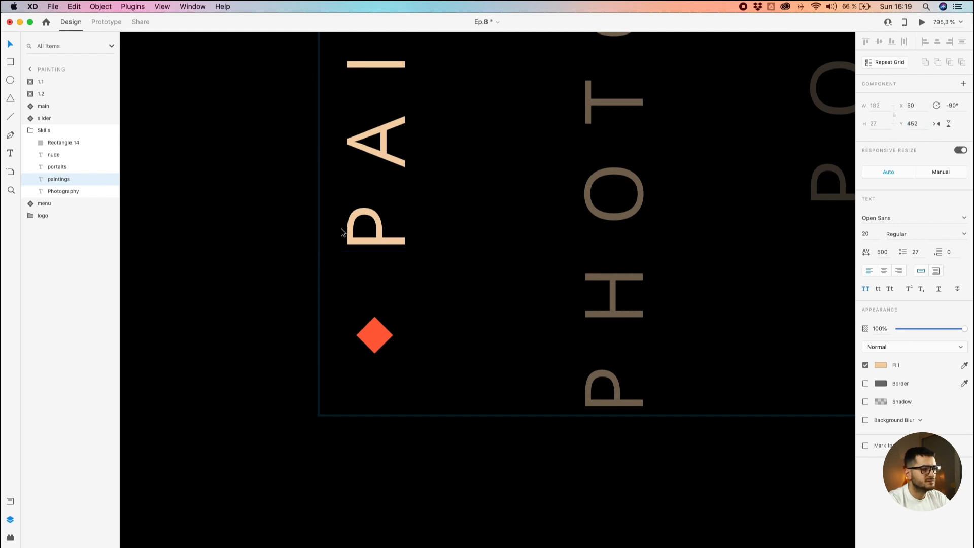
{"action": "left_click", "coordinate": [373, 336]}
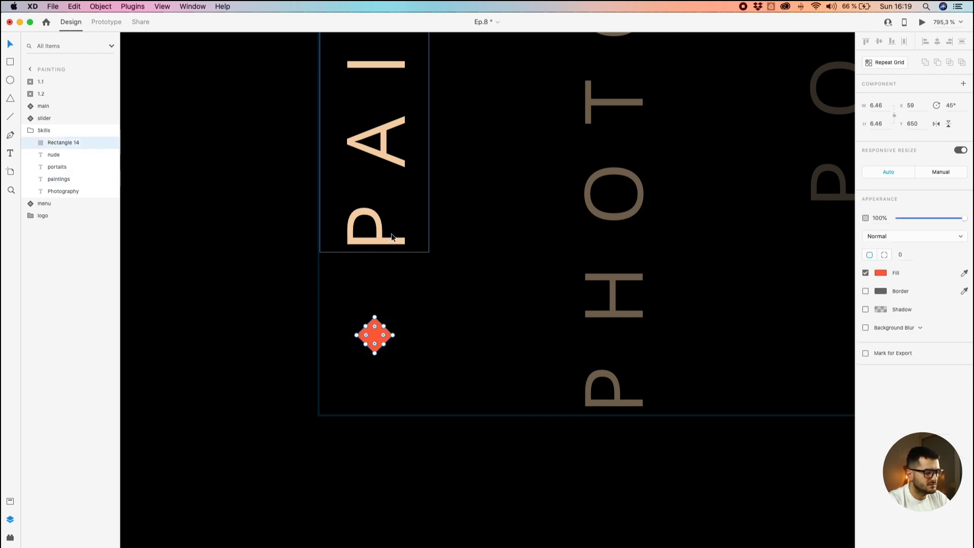
{"action": "key", "text": "Up"}
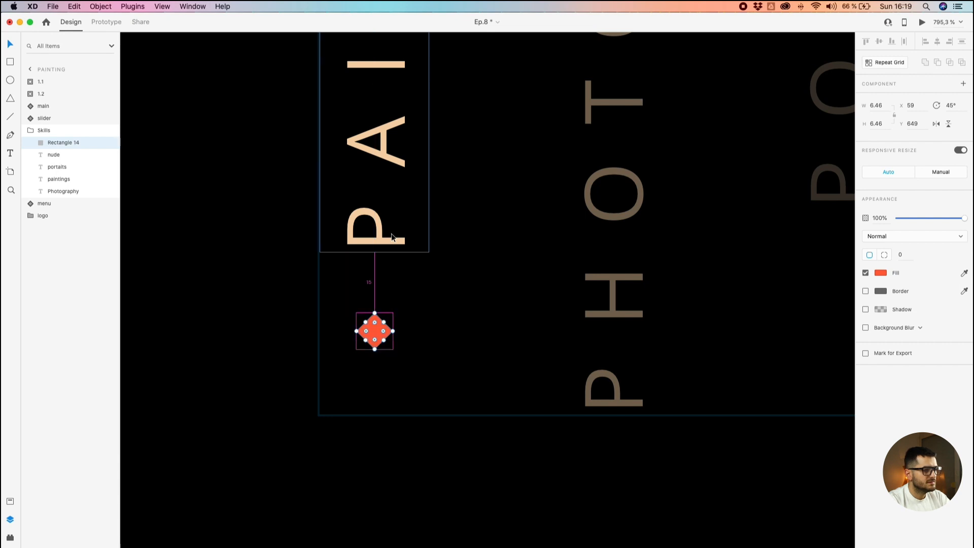
{"action": "scroll", "coordinate": [391, 234], "scroll_direction": "down", "scroll_amount": 5}
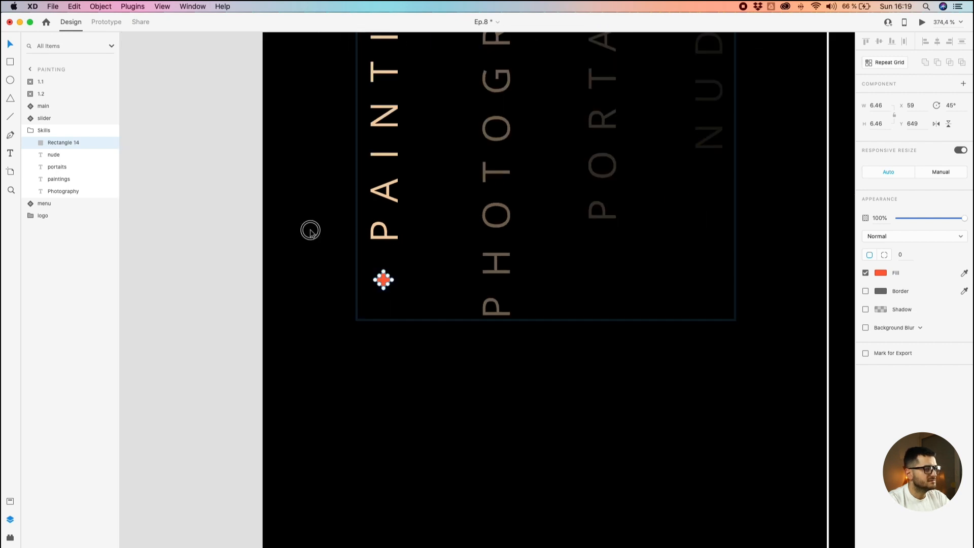
{"action": "left_click", "coordinate": [309, 230]}
- Nudge the red diamond marker on the Home artboard to X 58 and up to Y 689.32, closer beneath the PHOTOGRAPHY label
{"action": "scroll", "coordinate": [309, 230], "scroll_direction": "down", "scroll_amount": 3}
{"action": "scroll", "coordinate": [234, 229], "scroll_direction": "down", "scroll_amount": 5}
{"action": "scroll", "coordinate": [230, 229], "scroll_direction": "down", "scroll_amount": 4}
{"action": "left_click_drag", "start_coordinate": [225, 135], "coordinate": [336, 447]}
{"action": "scroll", "coordinate": [375, 203], "scroll_direction": "up", "scroll_amount": 10}
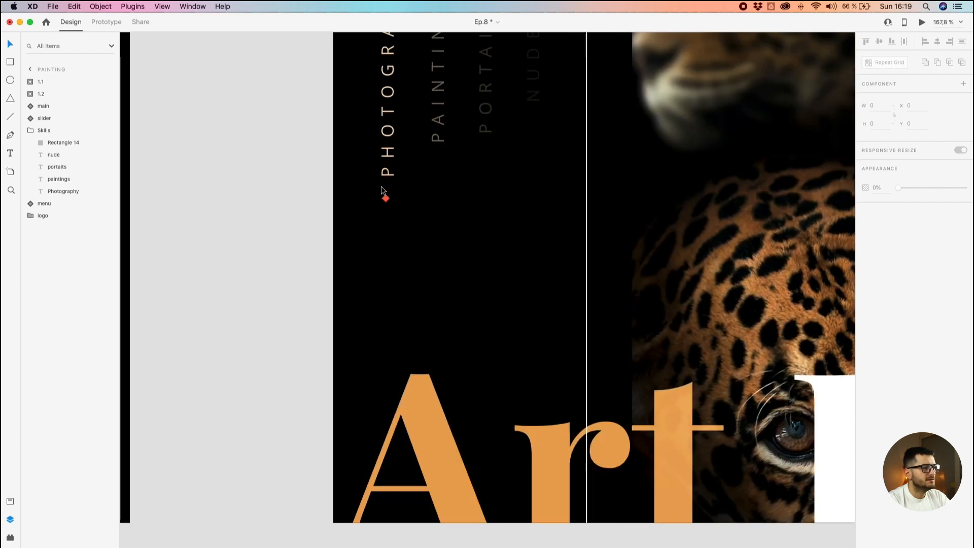
{"action": "left_click", "coordinate": [381, 192]}
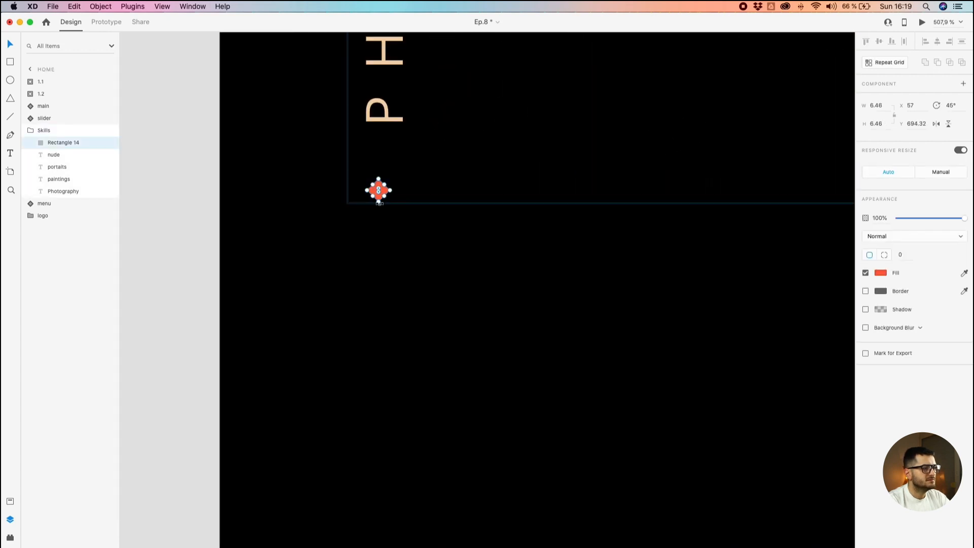
{"action": "scroll", "coordinate": [380, 191], "scroll_direction": "up", "scroll_amount": 2}
{"action": "key", "text": "Right"}
{"action": "key", "text": "alt"}
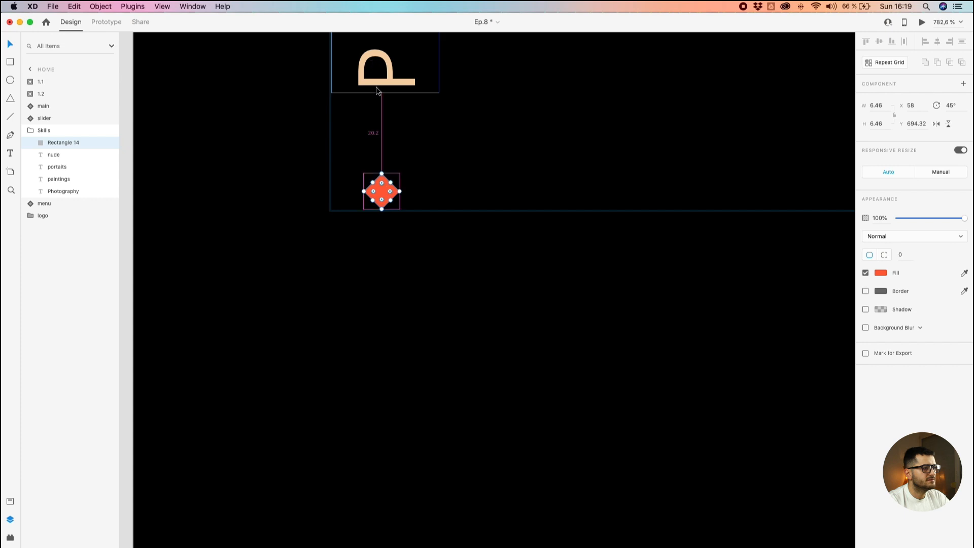
{"action": "key", "text": "Up"}
{"action": "key", "text": "Up"}
{"action": "key", "text": "Up"}
{"action": "key", "text": "Up"}
{"action": "key", "text": "Up"}
{"action": "key", "text": "Up"}
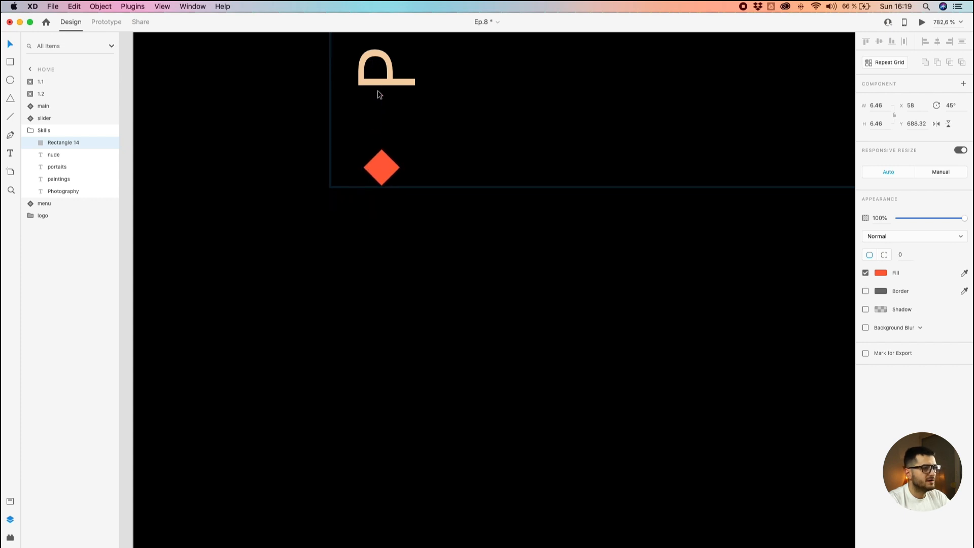
{"action": "key", "text": "Down"}
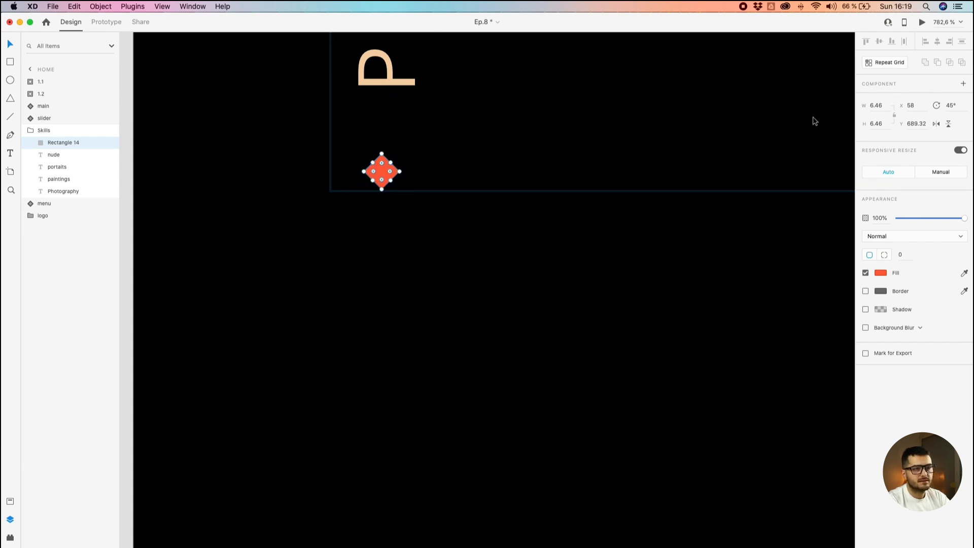
- Round the Home artboard's diamond marker to Y 689 and its PHOTOGRAPHY label to Y 413
{"action": "left_click", "coordinate": [922, 124]}
{"action": "key", "text": "Right"}
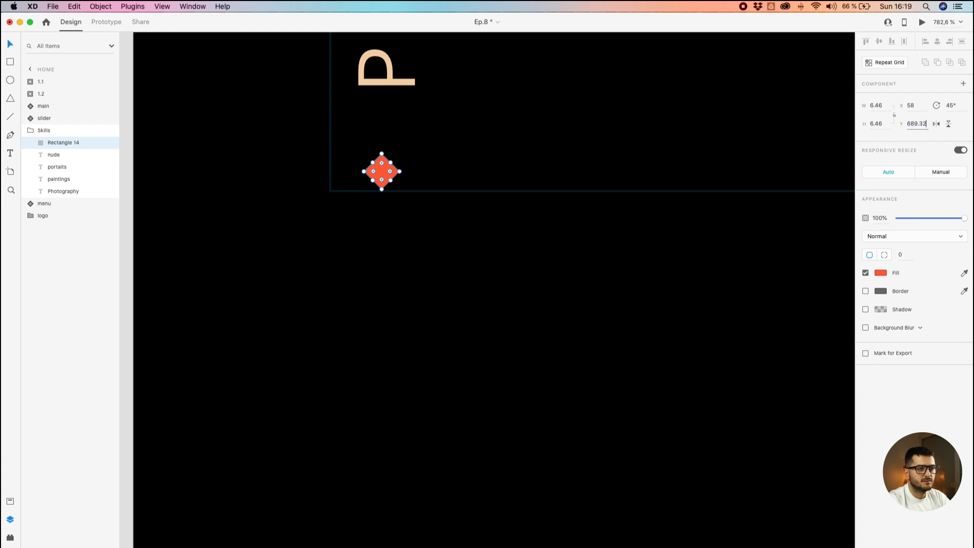
{"action": "key", "text": "Return"}
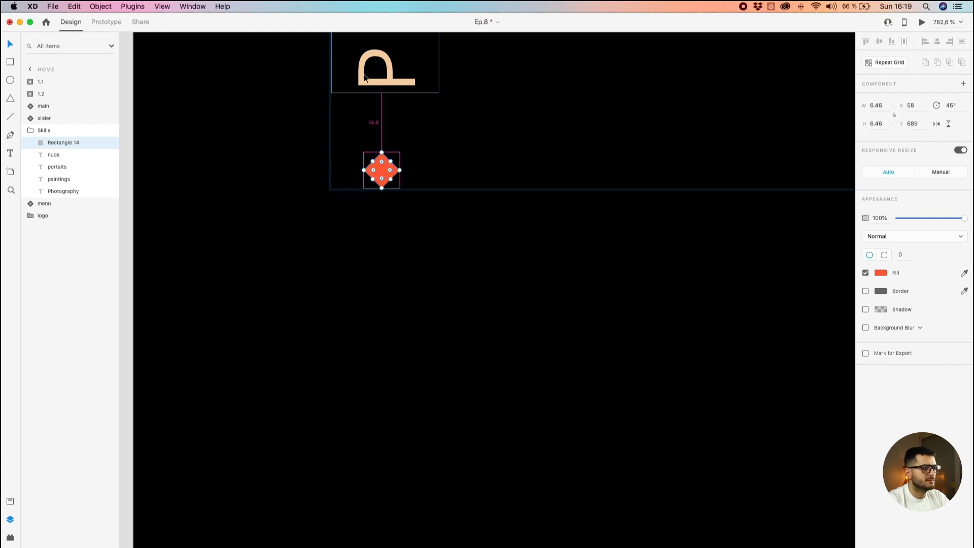
{"action": "left_click", "coordinate": [373, 76]}
{"action": "left_click", "coordinate": [919, 124]}
{"action": "key", "text": "Right"}
{"action": "key", "text": "Return"}
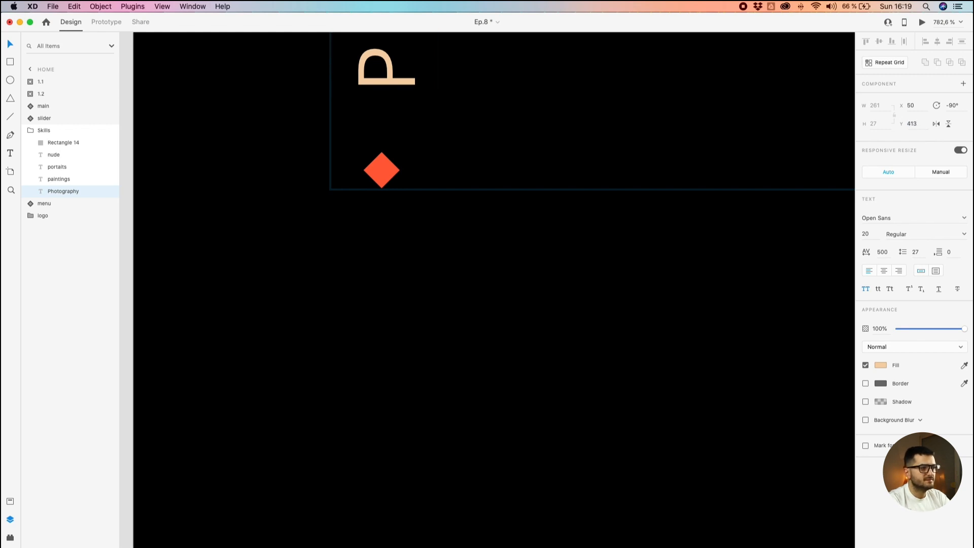
- Shift the Home artboard's diamond marker sideways to X 59 and check its gap below the PHOTOGRAPHY label
{"action": "left_click_drag", "start_coordinate": [378, 166], "coordinate": [384, 165]}
{"action": "key", "text": "alt"}
{"action": "scroll", "coordinate": [386, 87], "scroll_direction": "down", "scroll_amount": 15}
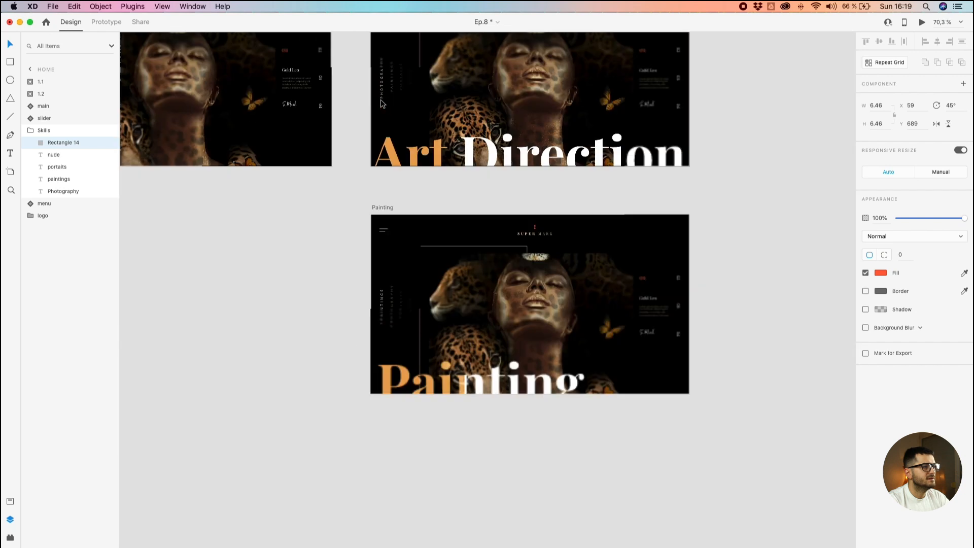
- Replace the Skills group on the Intro artboard with a copy of the Home artboard's adjusted Skills group
{"action": "left_click_drag", "start_coordinate": [321, 94], "coordinate": [468, 207]}
{"action": "left_click", "coordinate": [229, 200]}
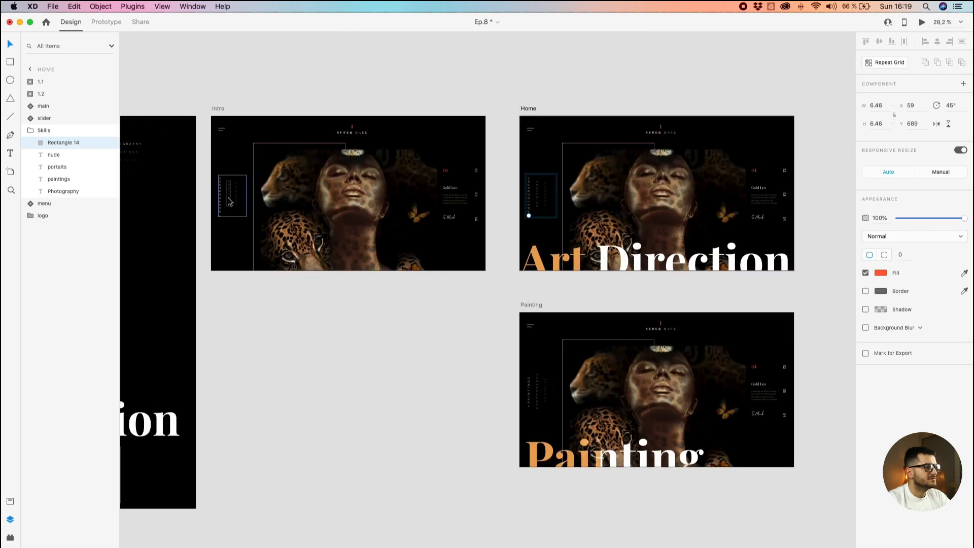
{"action": "key", "text": "Delete"}
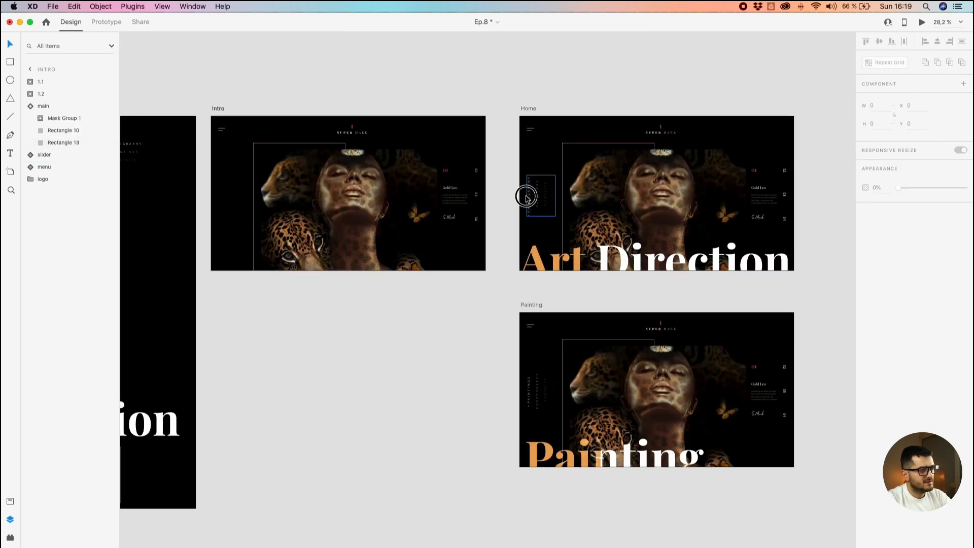
{"action": "left_click", "coordinate": [527, 196]}
{"action": "key", "text": "super+c"}
{"action": "left_click", "coordinate": [222, 107]}
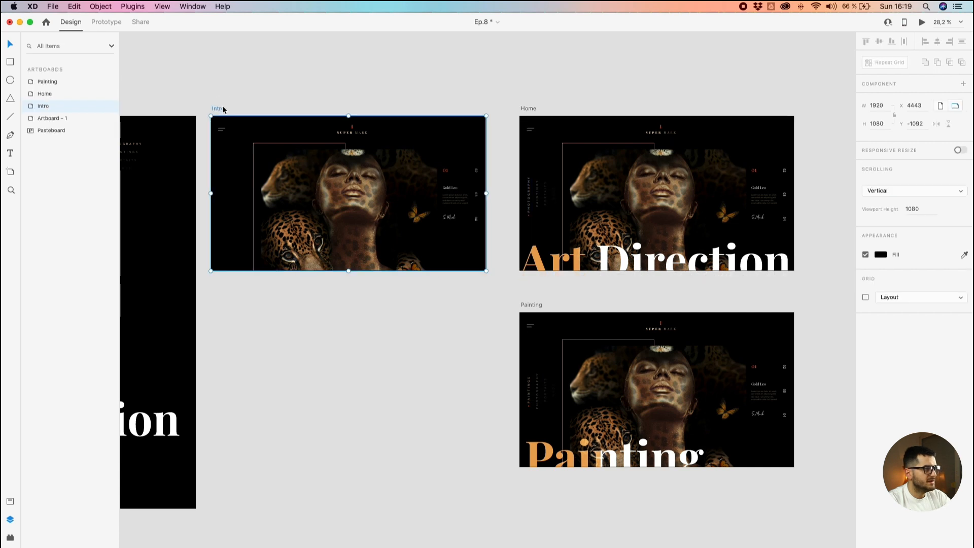
{"action": "key", "text": "super+v"}
{"action": "left_click", "coordinate": [262, 71]}
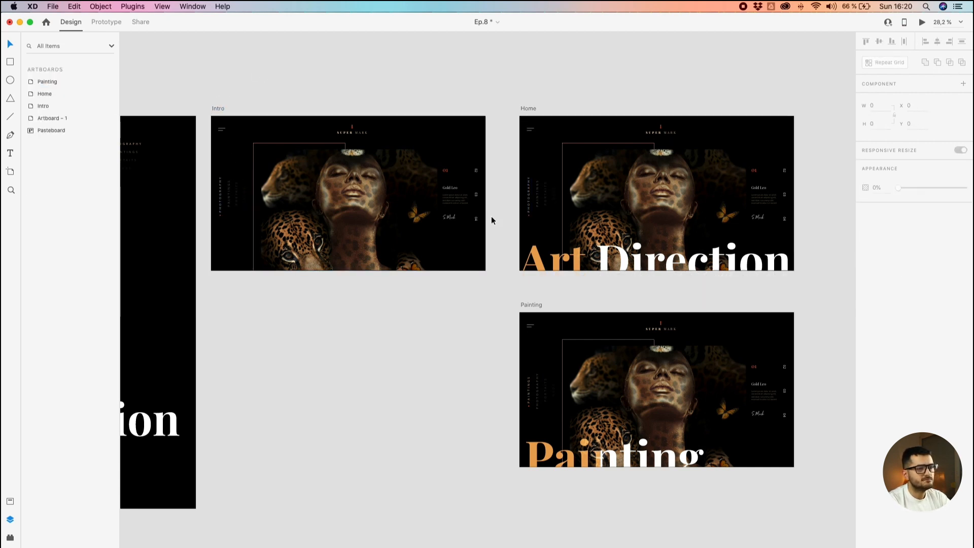
- Inspect the prototype interaction of the PAINTINGS label on the Home artboard
{"action": "mouse_move", "coordinate": [432, 388]}
{"action": "left_mouse_down"}
{"action": "mouse_move", "coordinate": [265, 285]}
{"action": "mouse_move", "coordinate": [282, 315]}
{"action": "left_mouse_up"}
{"action": "scroll", "coordinate": [434, 184], "scroll_direction": "up", "scroll_amount": 3}
{"action": "left_click", "coordinate": [380, 106]}
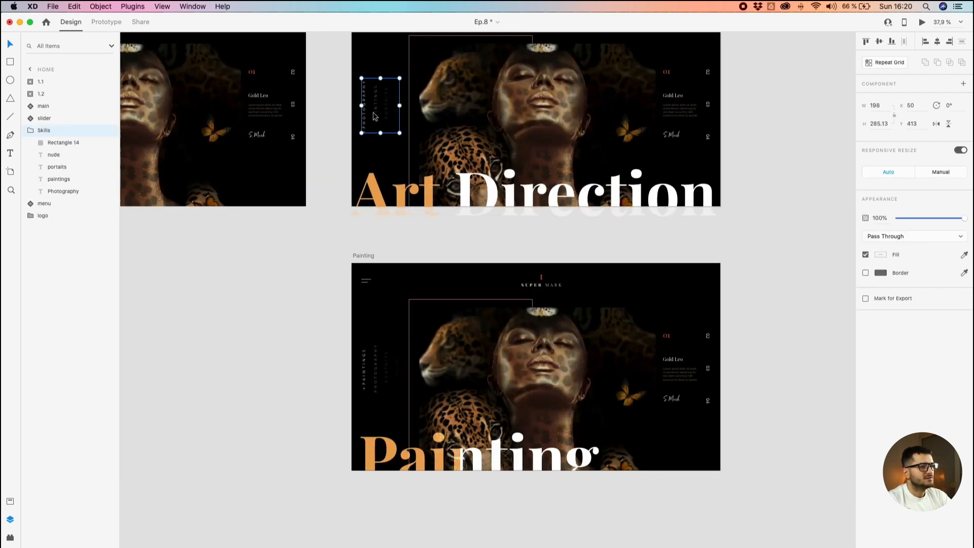
{"action": "left_click", "coordinate": [107, 22]}
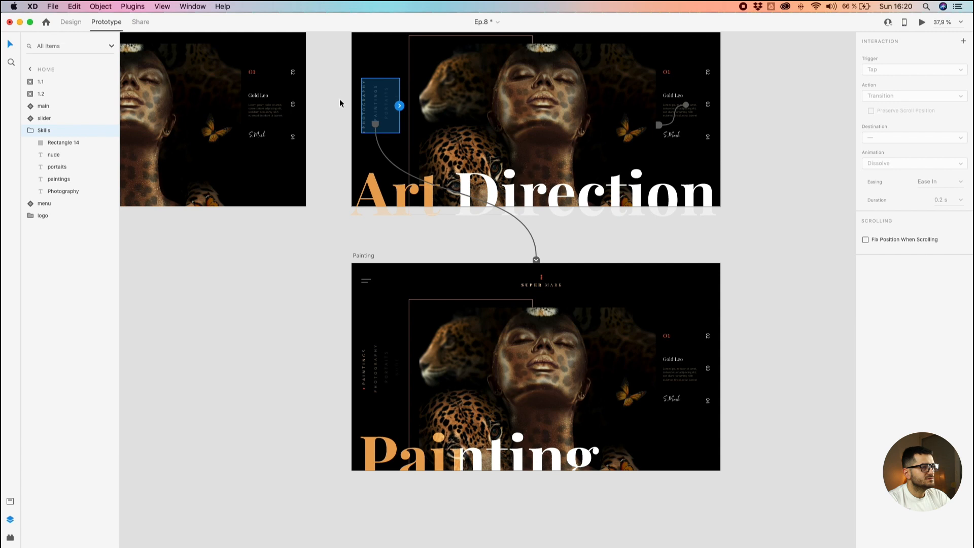
{"action": "double_click", "coordinate": [376, 105]}
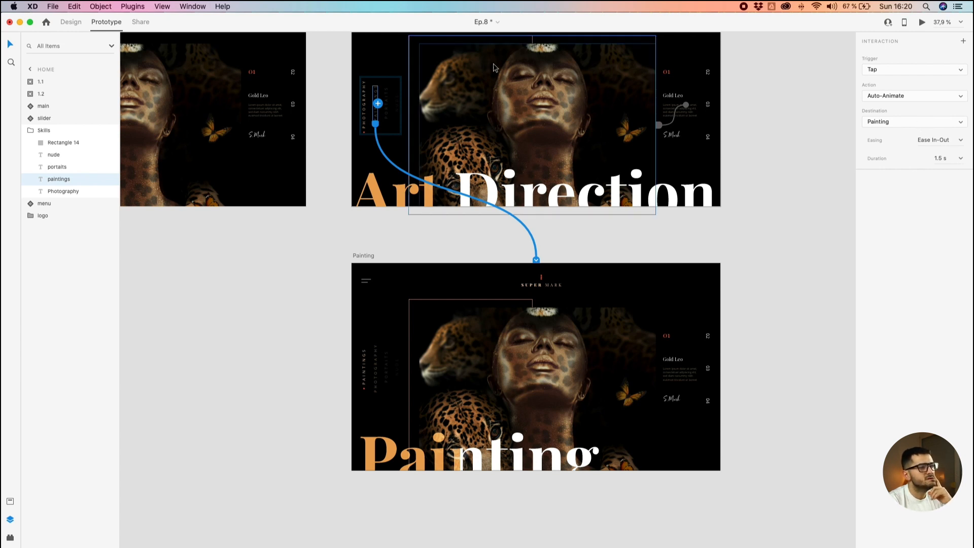
- Preview the prototype from the Home artboard and test the transition to Painting through the PAINTINGS label
{"action": "scroll", "coordinate": [456, 77], "scroll_direction": "down", "scroll_amount": 3}
{"action": "scroll", "coordinate": [381, 109], "scroll_direction": "up", "scroll_amount": 7}
{"action": "left_click", "coordinate": [360, 228]}
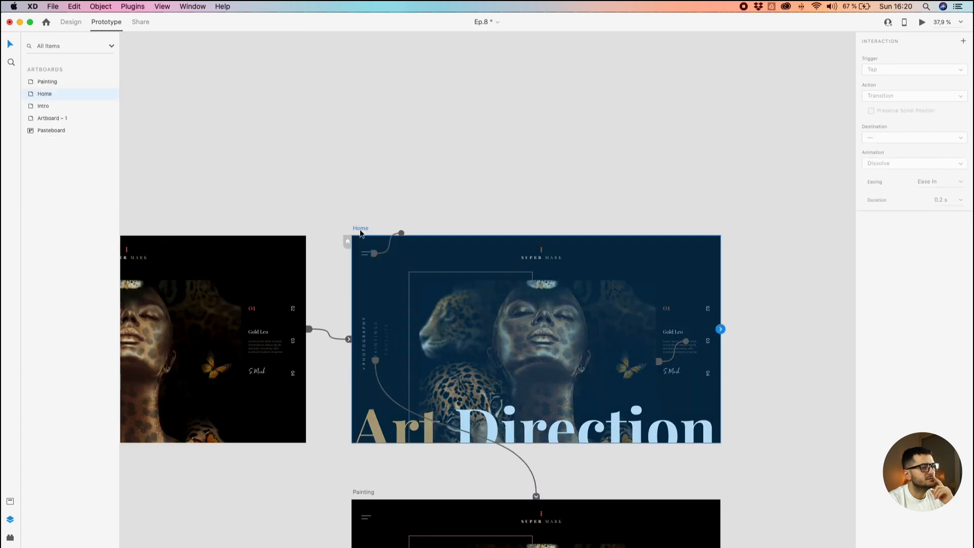
{"action": "left_click", "coordinate": [921, 22]}
{"action": "left_click_drag", "start_coordinate": [573, 74], "coordinate": [451, 31]}
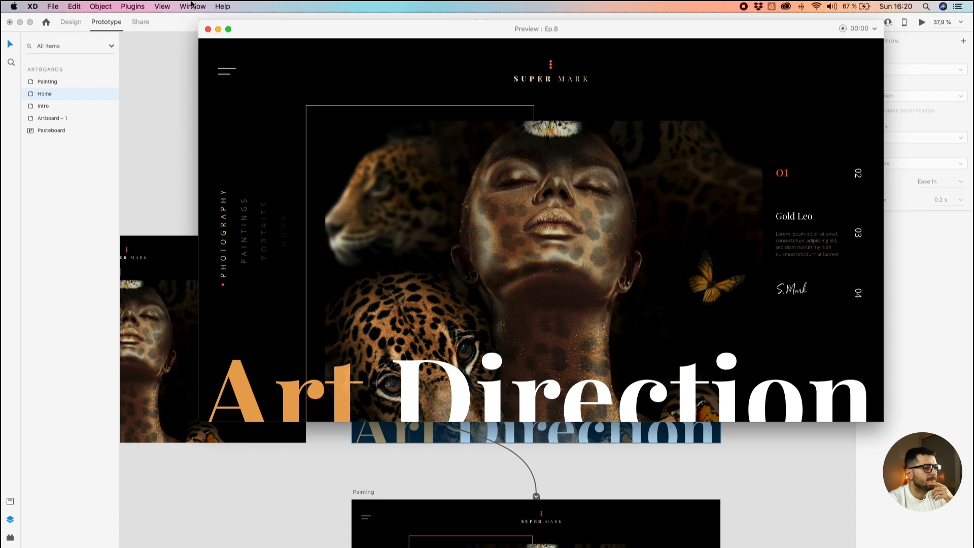
{"action": "left_click", "coordinate": [243, 220]}
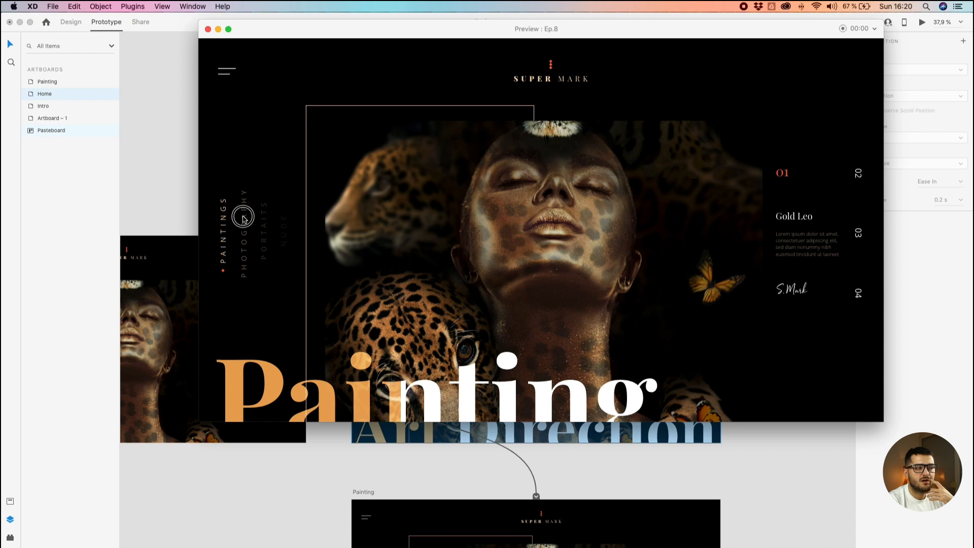
{"action": "left_click", "coordinate": [184, 60]}
{"action": "left_click", "coordinate": [354, 450]}
- Link the Painting artboard's PHOTOGRAPHY label to the Home artboard with a Tap trigger and Auto-Animate, Ease In-Out, 1.5 s
{"action": "scroll", "coordinate": [351, 466], "scroll_direction": "down", "scroll_amount": 5}
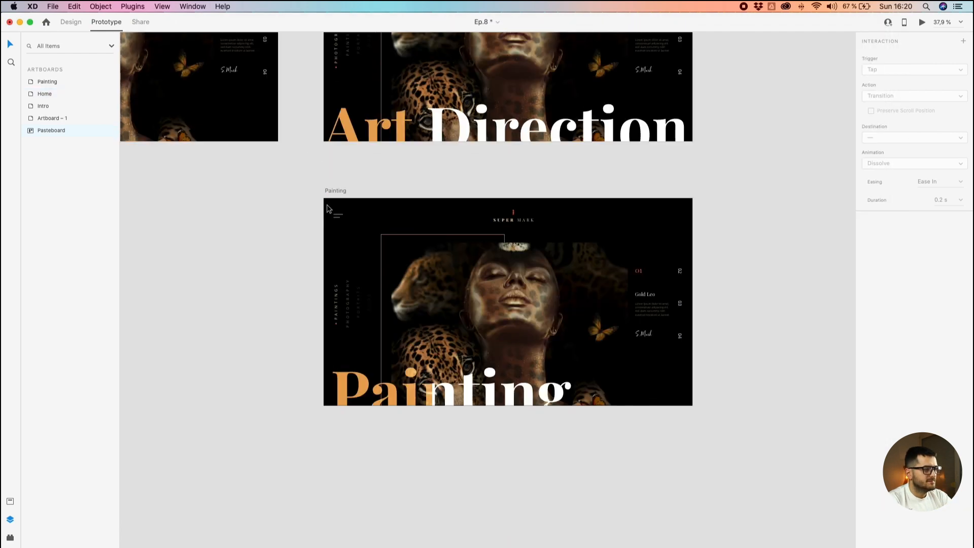
{"action": "scroll", "coordinate": [341, 311], "scroll_direction": "up", "scroll_amount": 2}
{"action": "left_click", "coordinate": [348, 301]}
{"action": "double_click", "coordinate": [348, 302]}
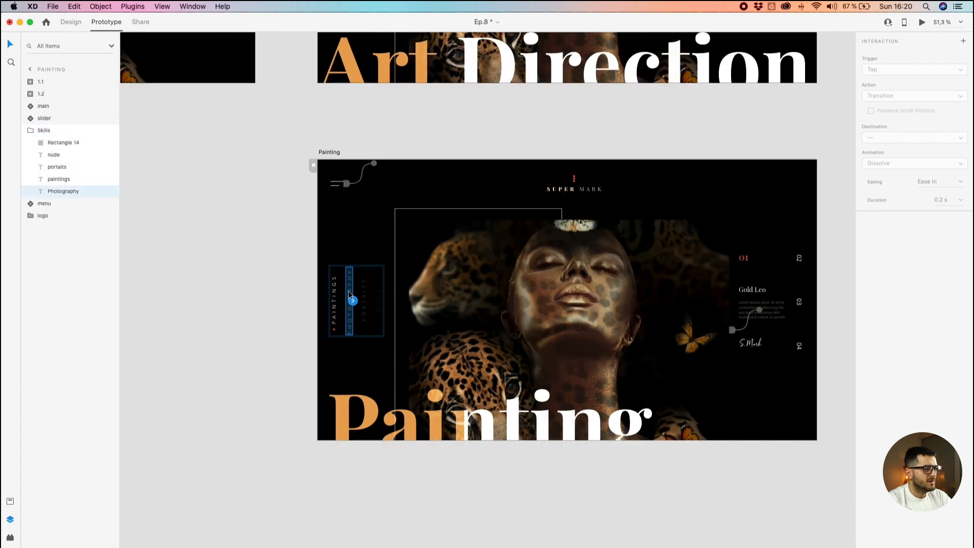
{"action": "scroll", "coordinate": [348, 290], "scroll_direction": "down", "scroll_amount": 3}
{"action": "left_click_drag", "start_coordinate": [369, 367], "coordinate": [356, 119]}
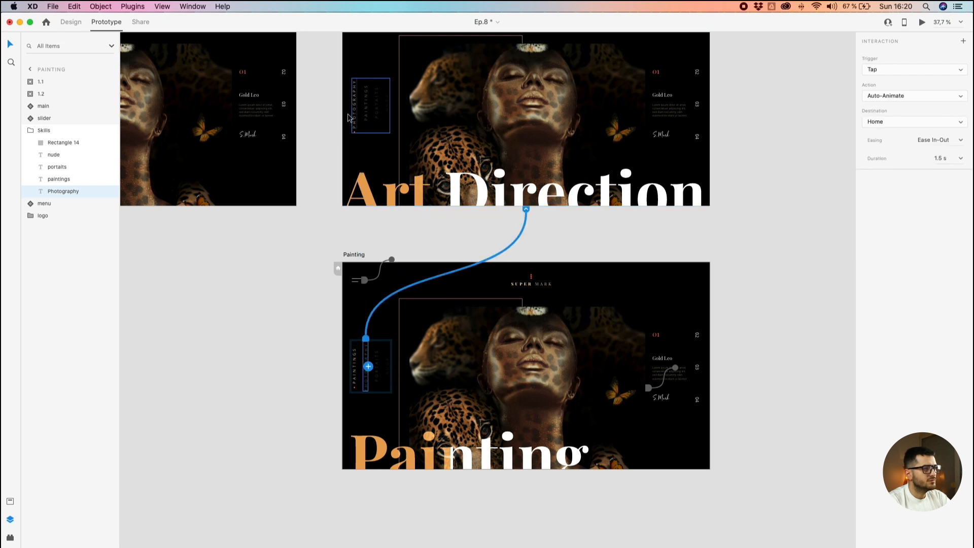
- Preview the prototype from Home, test switching repeatedly between Home and Painting through the PAINTINGS and PHOTOGRAPHY labels, and close the preview
{"action": "scroll", "coordinate": [338, 179], "scroll_direction": "up", "scroll_amount": 3}
{"action": "left_click_drag", "start_coordinate": [339, 242], "coordinate": [314, 185]}
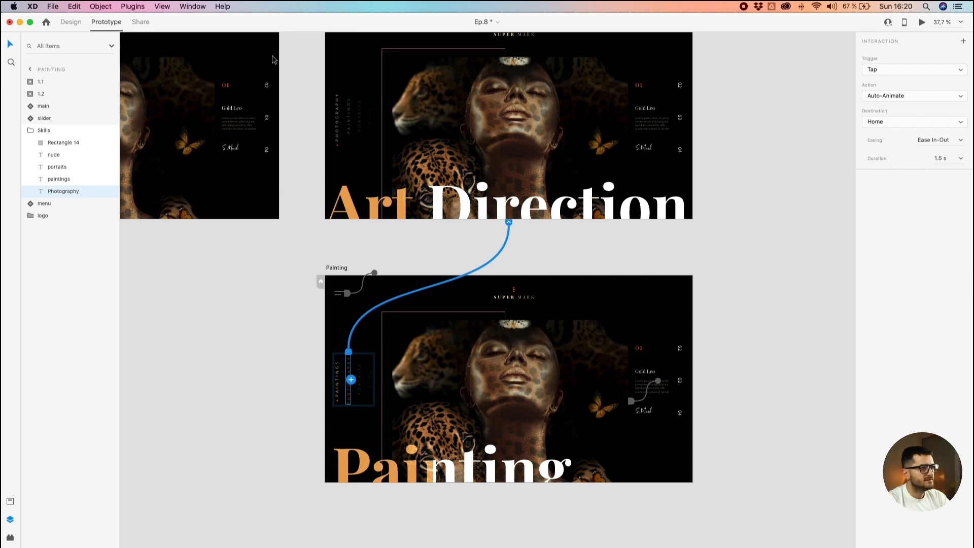
{"action": "scroll", "coordinate": [303, 86], "scroll_direction": "up", "scroll_amount": 5}
{"action": "left_click", "coordinate": [330, 236]}
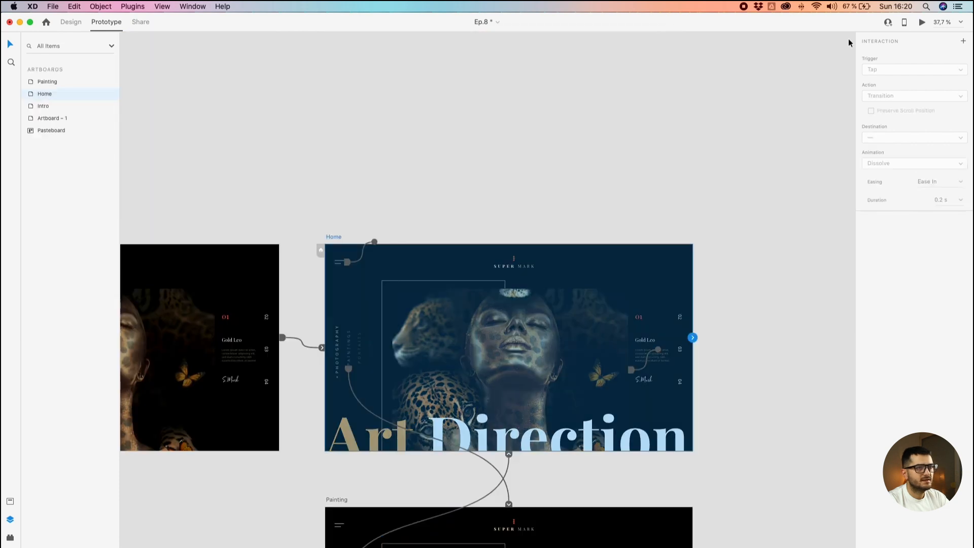
{"action": "left_click", "coordinate": [922, 22]}
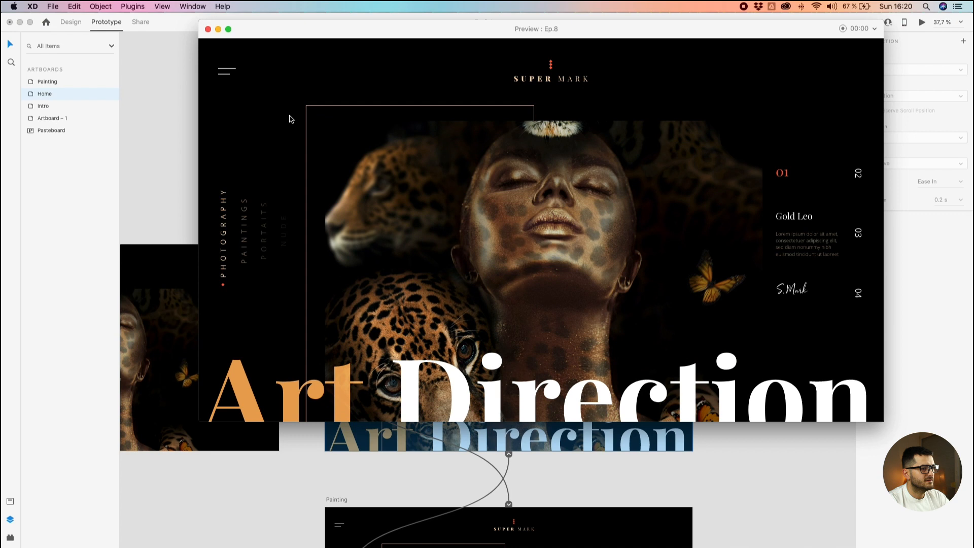
{"action": "left_click", "coordinate": [245, 216]}
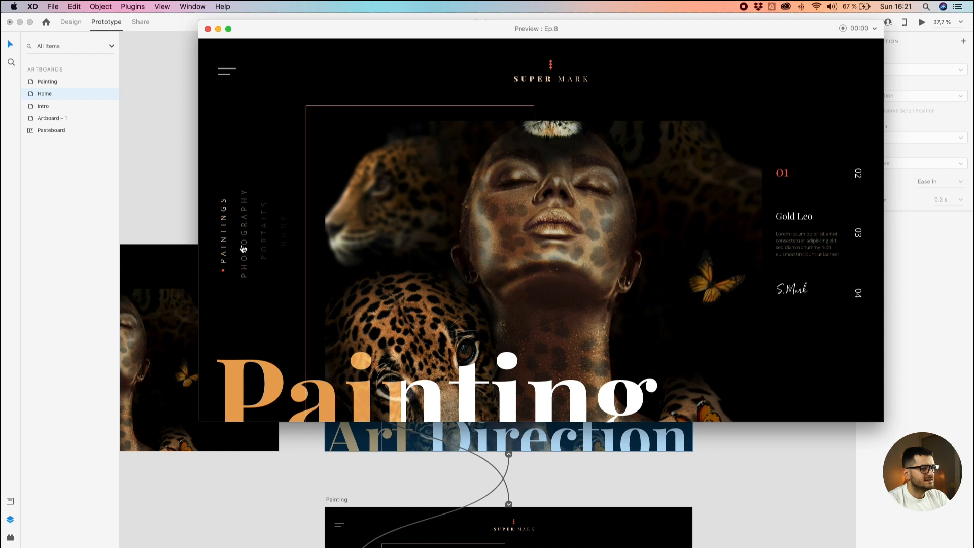
{"action": "left_click", "coordinate": [243, 248]}
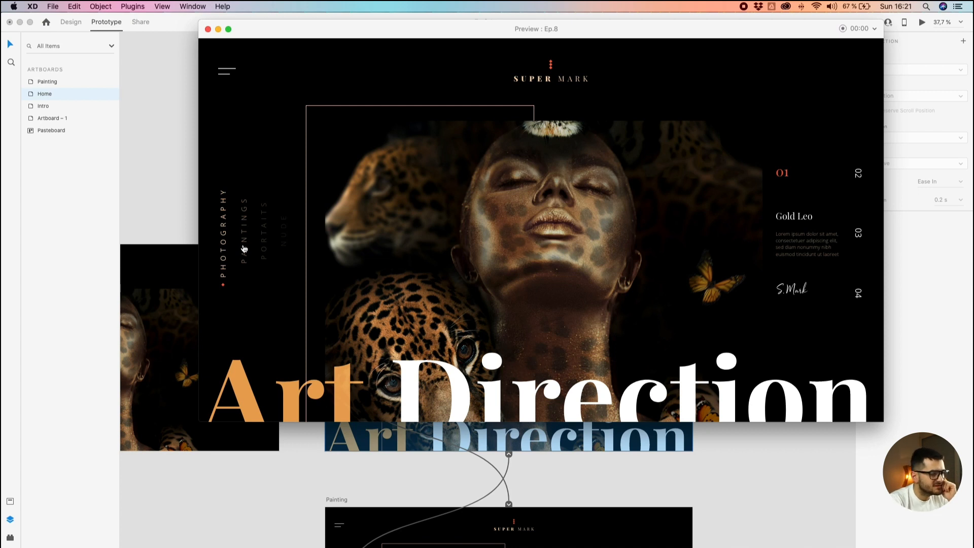
{"action": "left_click", "coordinate": [244, 248]}
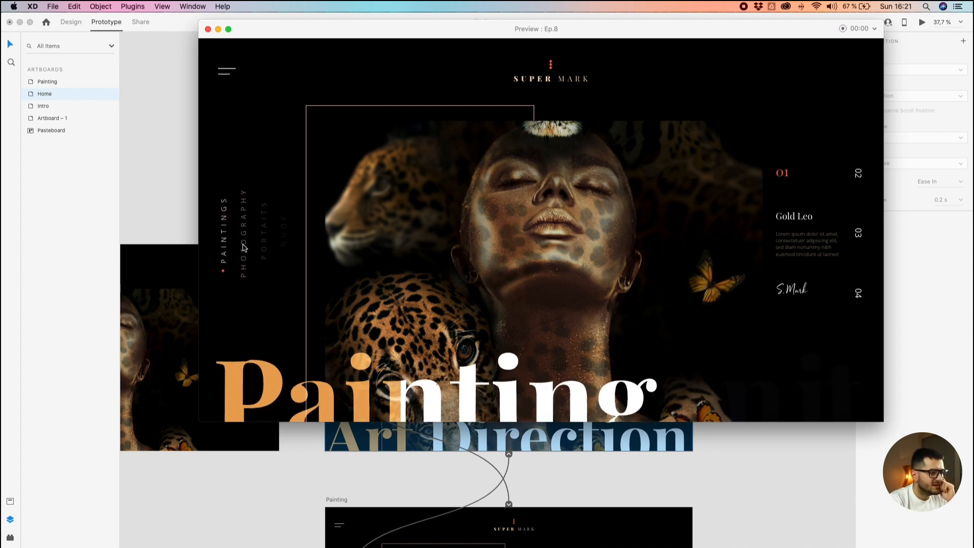
{"action": "left_click", "coordinate": [243, 249]}
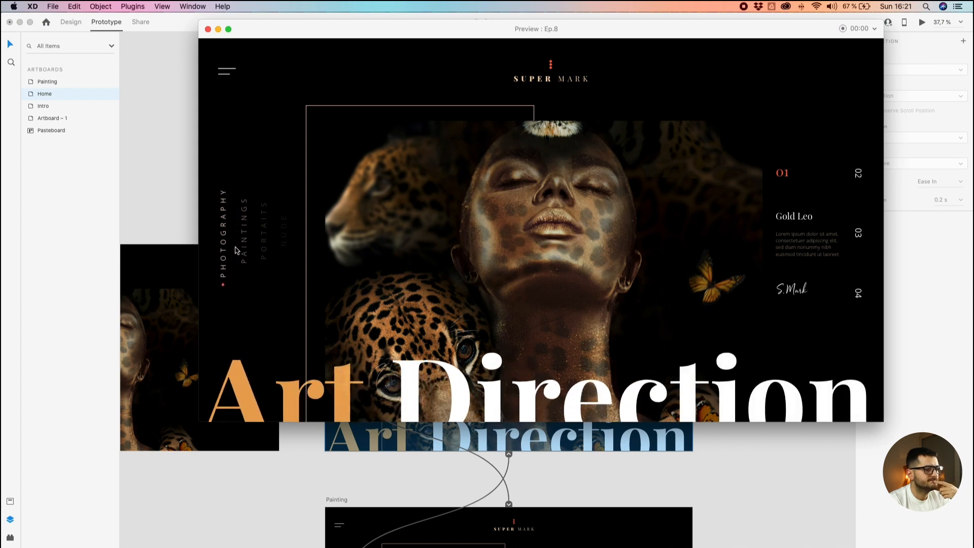
{"action": "left_click", "coordinate": [242, 250]}
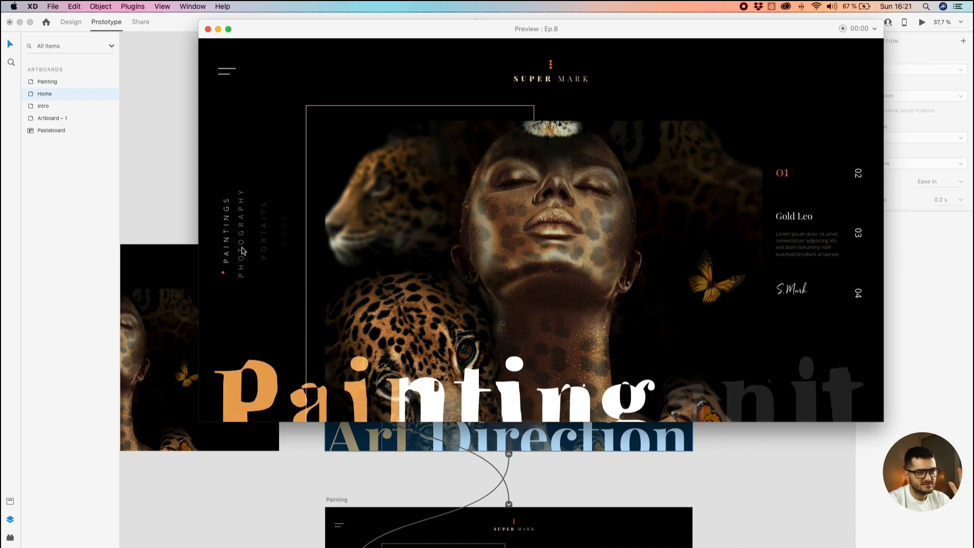
{"action": "left_click", "coordinate": [243, 251]}
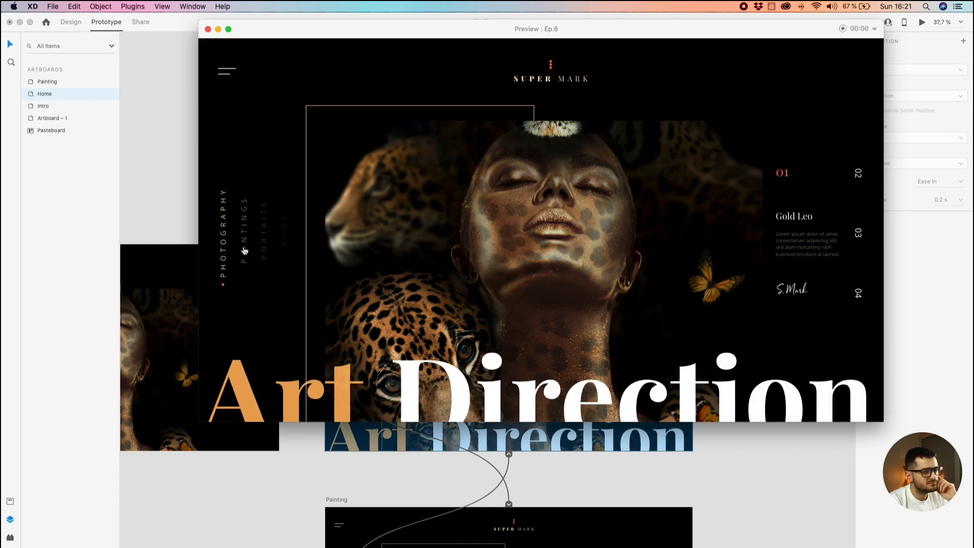
{"action": "left_click", "coordinate": [244, 250]}
{"action": "left_click", "coordinate": [244, 248]}
{"action": "left_click", "coordinate": [244, 248]}
{"action": "left_click", "coordinate": [244, 250]}
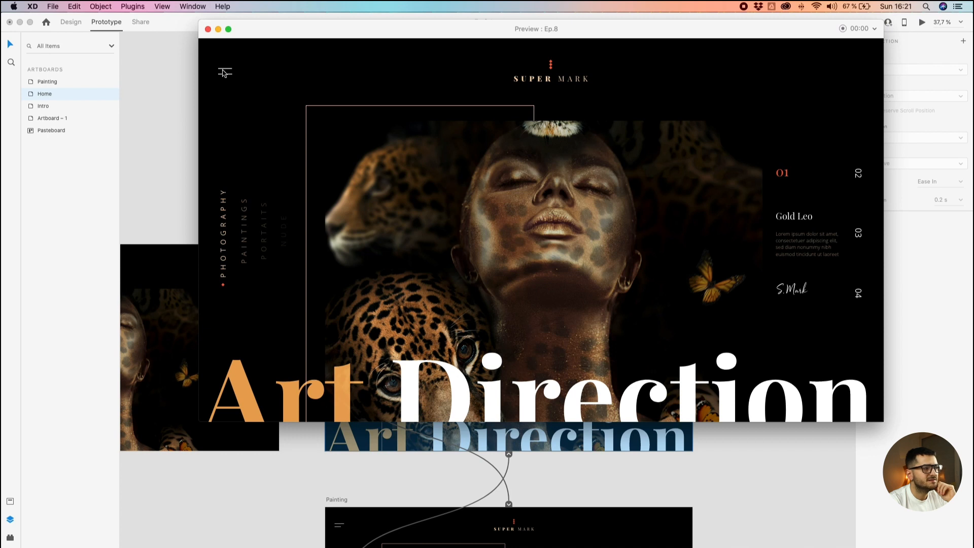
{"action": "left_click", "coordinate": [209, 31]}
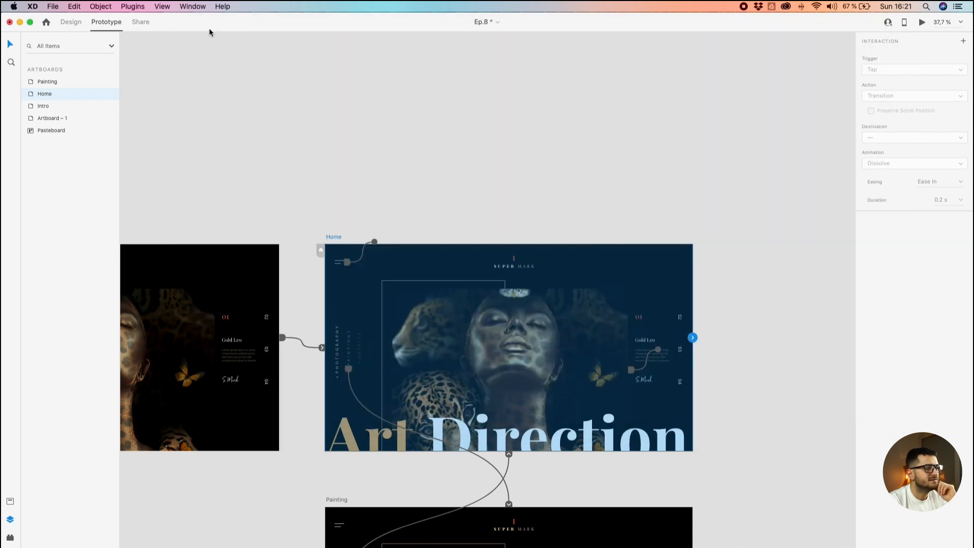
{"action": "left_click", "coordinate": [237, 122]}
{"action": "left_click_drag", "start_coordinate": [302, 178], "coordinate": [300, 22]}
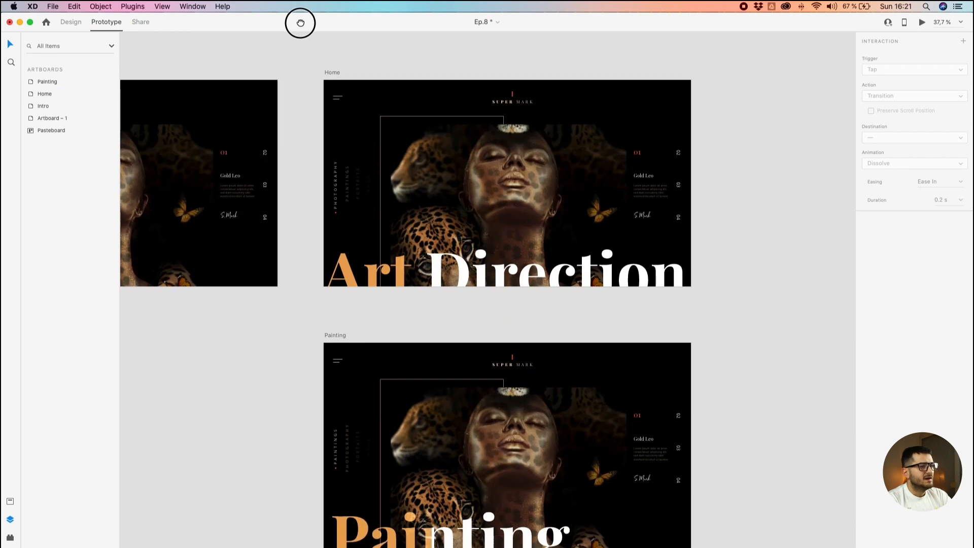
{"action": "left_click_drag", "start_coordinate": [256, 388], "coordinate": [272, 360]}
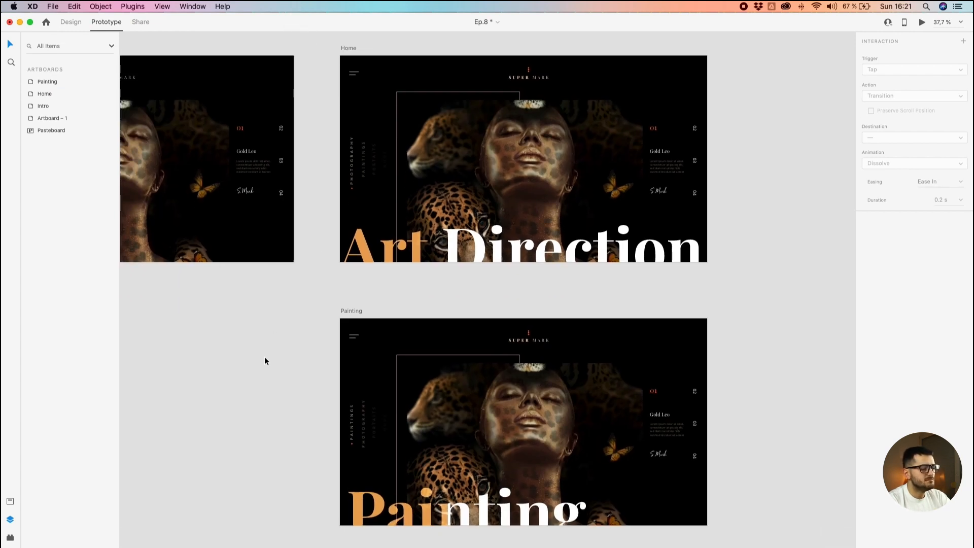
- Move the Painting artboard up so that it sits closer beneath the Home artboard
{"action": "scroll", "coordinate": [264, 361], "scroll_direction": "down", "scroll_amount": 1}
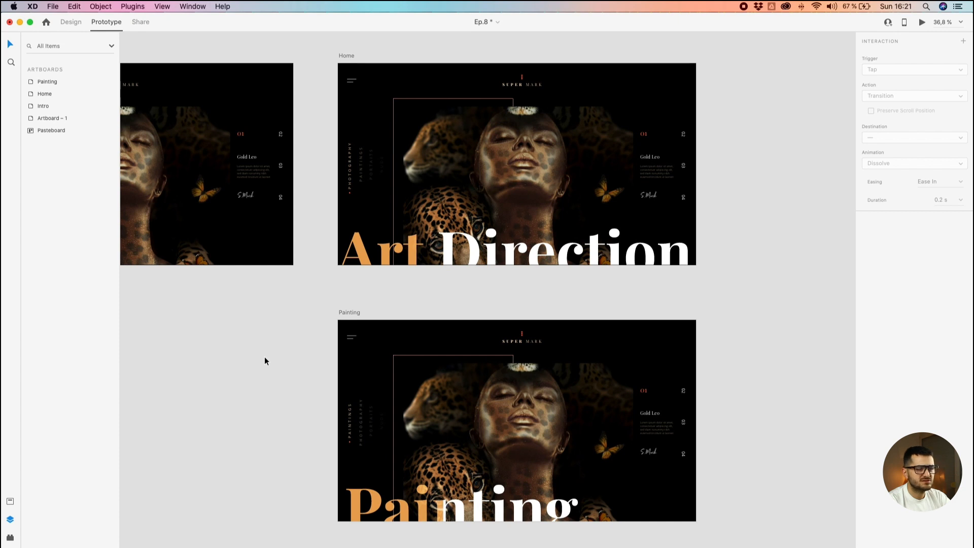
{"action": "left_click_drag", "start_coordinate": [264, 361], "coordinate": [434, 335]}
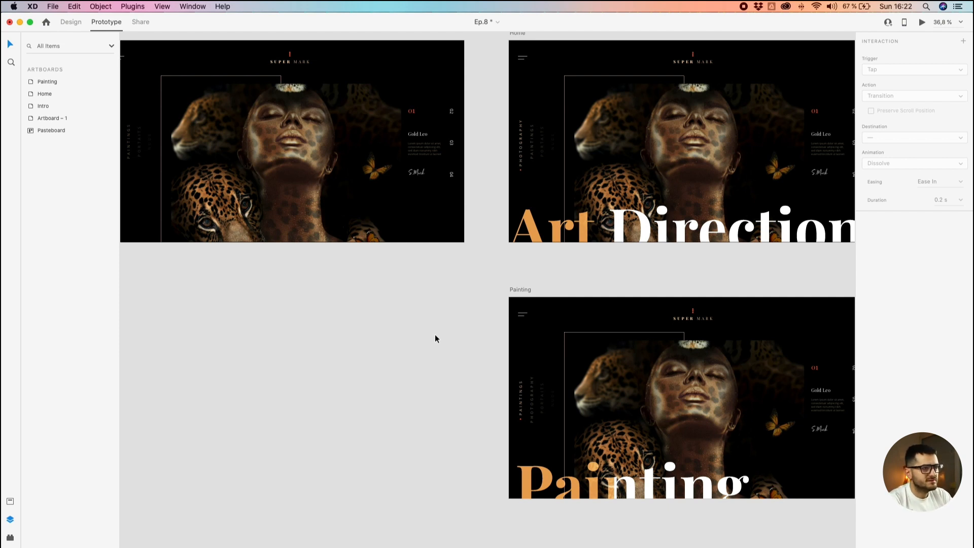
{"action": "left_click_drag", "start_coordinate": [516, 290], "coordinate": [516, 270]}
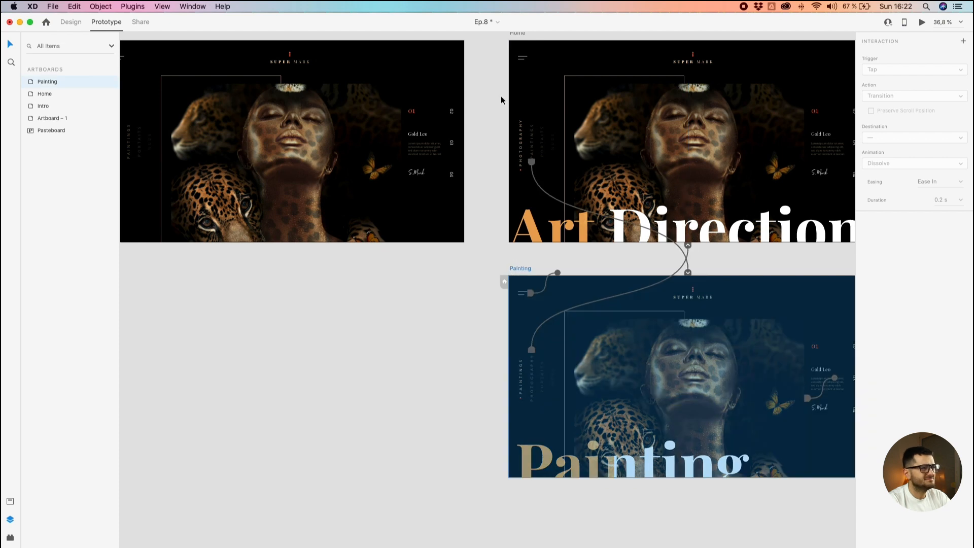
- Move the Home and Painting artboards together closer to the Intro artboard, tightening the spacing between them
{"action": "scroll", "coordinate": [501, 96], "scroll_direction": "up", "scroll_amount": 2}
{"action": "left_click", "coordinate": [517, 52], "text": "shift"}
{"action": "left_click_drag", "start_coordinate": [517, 52], "coordinate": [499, 52]}
{"action": "left_click", "coordinate": [443, 279]}
{"action": "left_click_drag", "start_coordinate": [502, 289], "coordinate": [503, 282]}
{"action": "scroll", "coordinate": [402, 320], "scroll_direction": "down", "scroll_amount": 2}
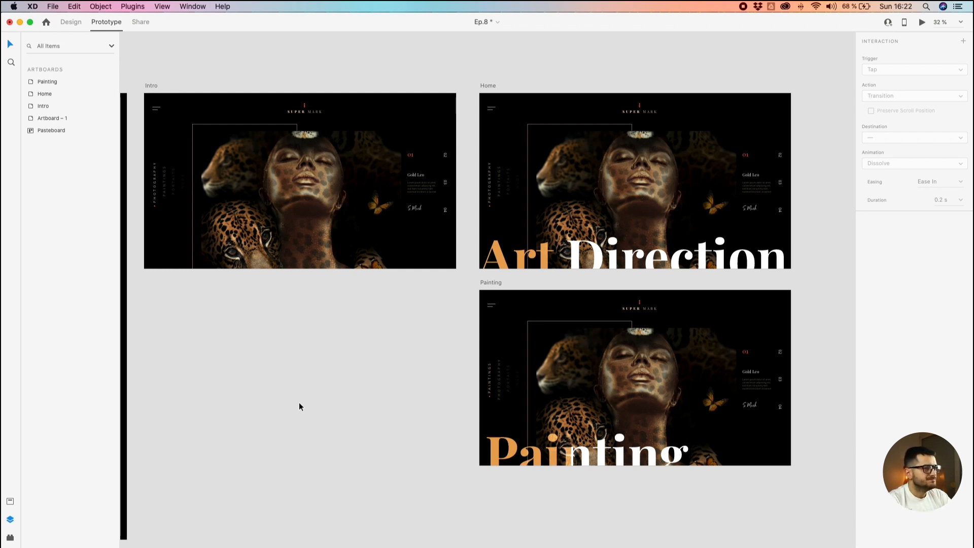
{"action": "left_click_drag", "start_coordinate": [307, 316], "coordinate": [250, 333]}
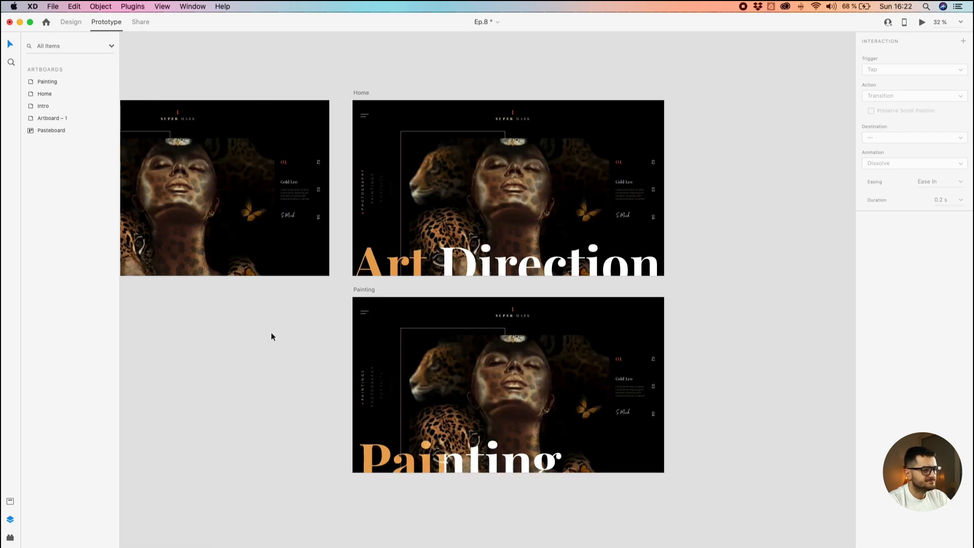
{"action": "scroll", "coordinate": [270, 333], "scroll_direction": "down", "scroll_amount": 3}
{"action": "left_click_drag", "start_coordinate": [213, 344], "coordinate": [294, 279]}
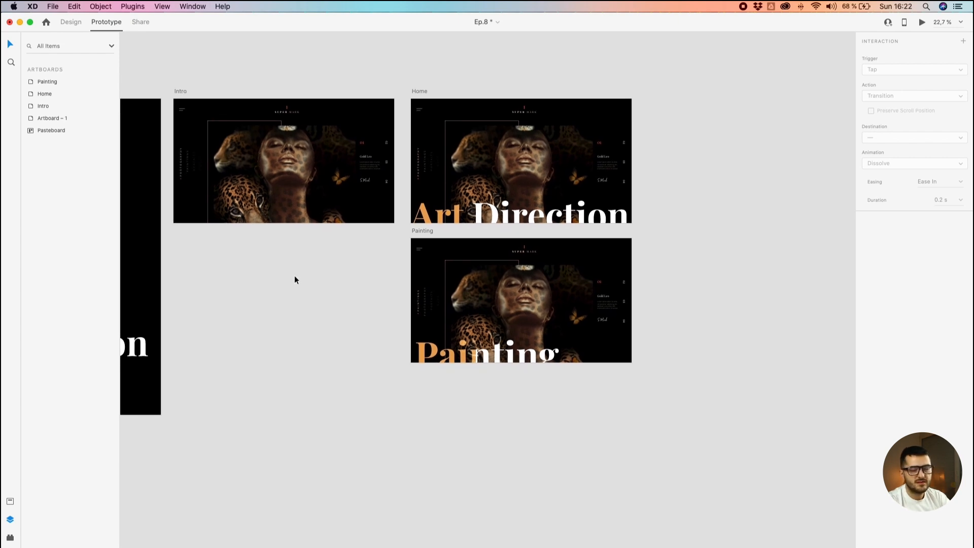
{"action": "left_click_drag", "start_coordinate": [335, 269], "coordinate": [231, 280]}
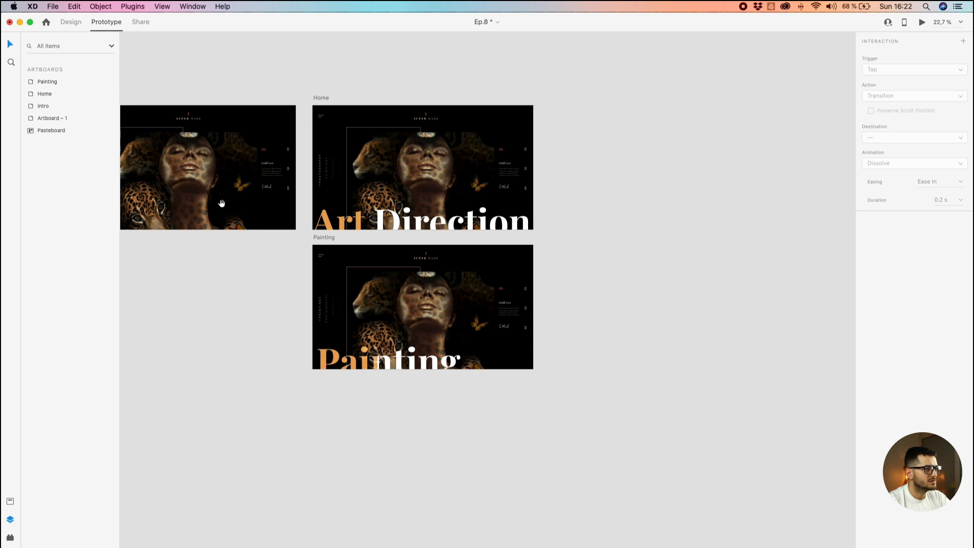
{"action": "left_click_drag", "start_coordinate": [222, 202], "coordinate": [352, 206]}
{"action": "left_click", "coordinate": [352, 206]}
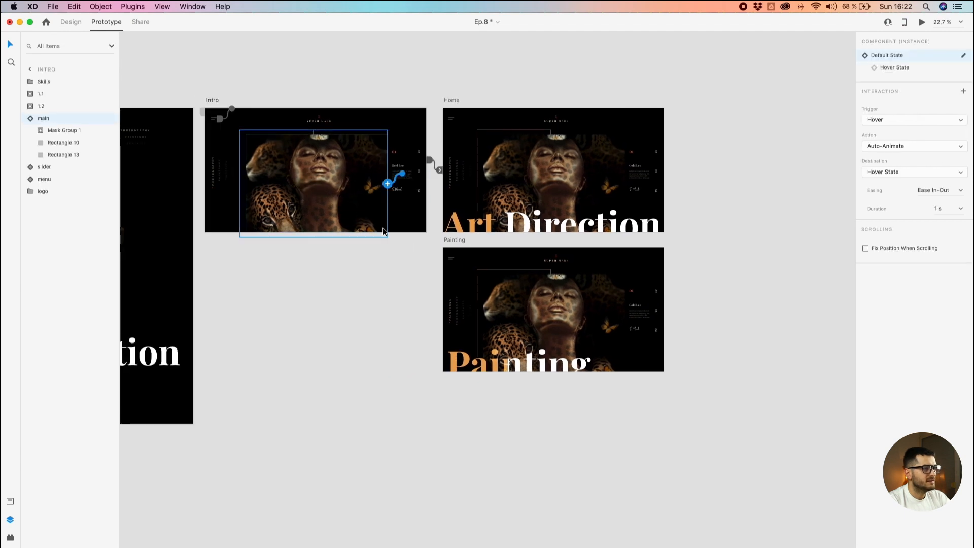
- Switch the document from Prototype to Design mode and clear the selection
{"action": "left_click", "coordinate": [68, 26]}
{"action": "left_click", "coordinate": [307, 302]}
{"action": "left_click_drag", "start_coordinate": [306, 302], "coordinate": [440, 297]}
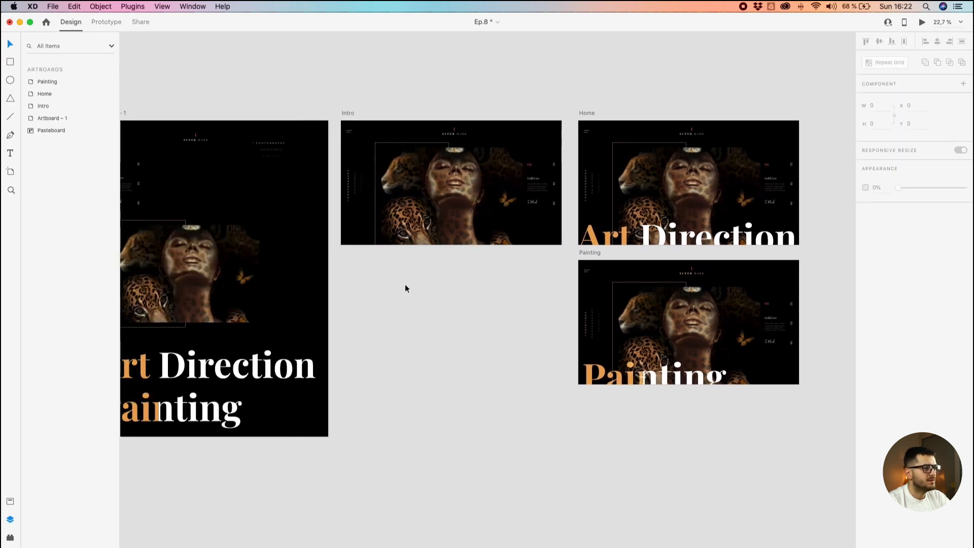
{"action": "left_click", "coordinate": [410, 169]}
{"action": "scroll", "coordinate": [411, 168], "scroll_direction": "up", "scroll_amount": 1}
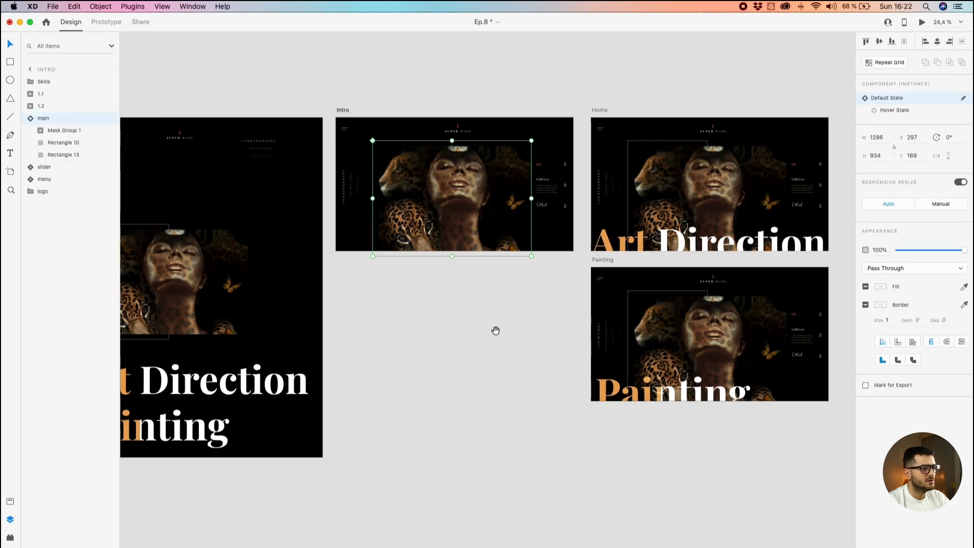
{"action": "left_click_drag", "start_coordinate": [496, 330], "coordinate": [305, 290]}
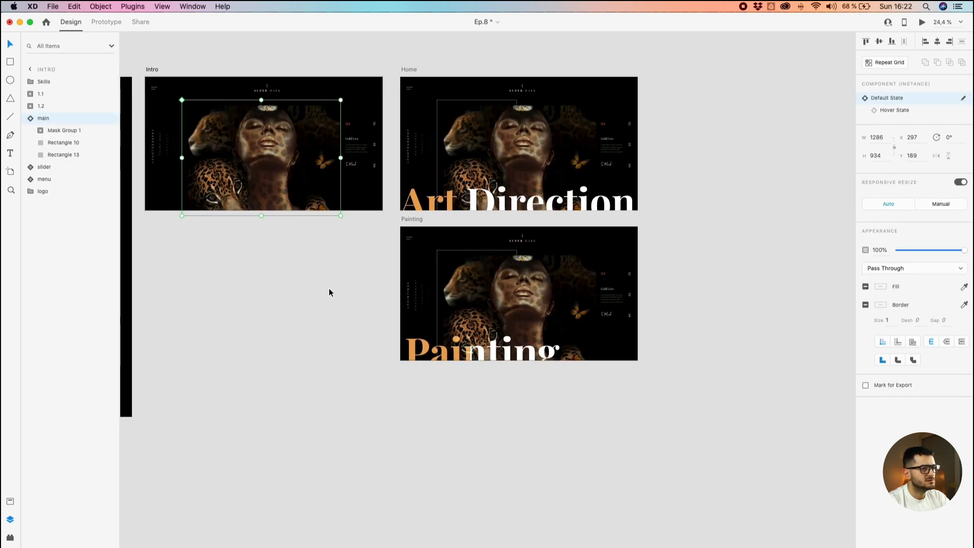
{"action": "scroll", "coordinate": [506, 302], "scroll_direction": "up", "scroll_amount": 5}
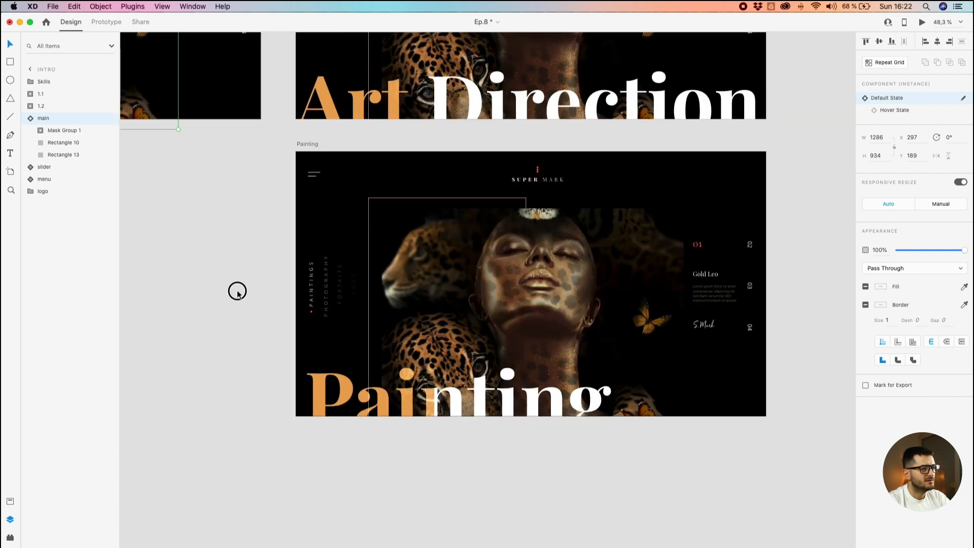
{"action": "left_click", "coordinate": [237, 294]}
{"action": "scroll", "coordinate": [433, 303], "scroll_direction": "down", "scroll_amount": 2}
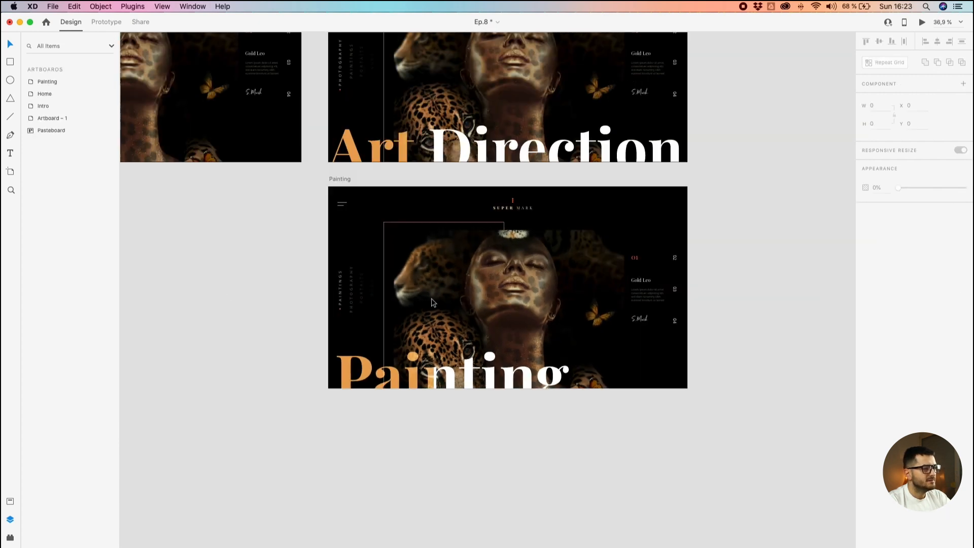
- Open the mask group inside the Painting artboard's main component for editing its contents
{"action": "left_click", "coordinate": [492, 305]}
{"action": "left_click_drag", "start_coordinate": [498, 303], "coordinate": [458, 332]}
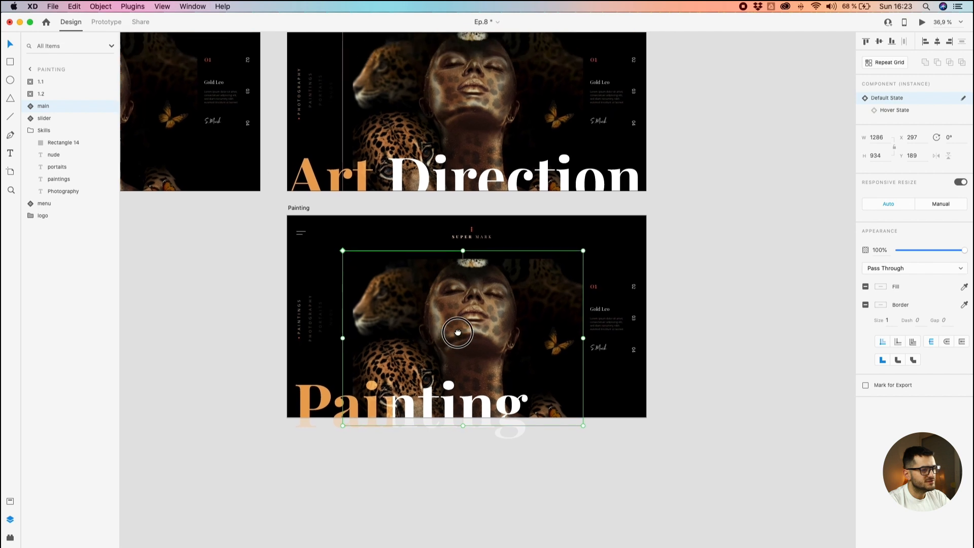
{"action": "double_click", "coordinate": [457, 334]}
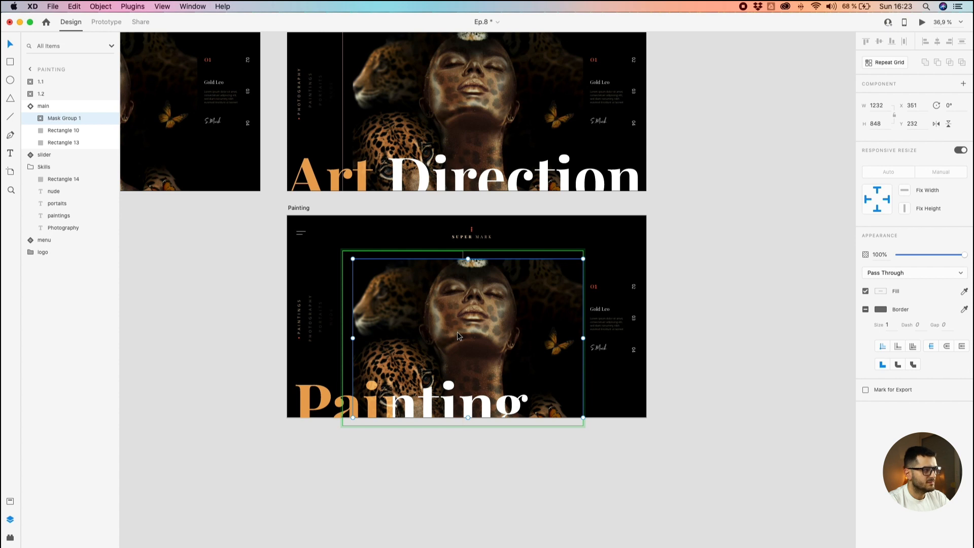
{"action": "double_click", "coordinate": [457, 333]}
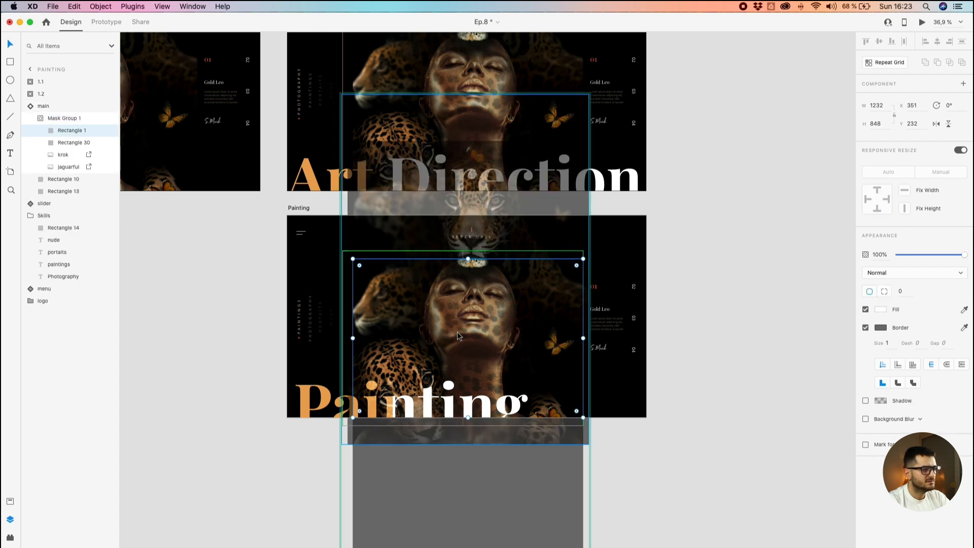
{"action": "left_click_drag", "start_coordinate": [457, 333], "coordinate": [454, 245]}
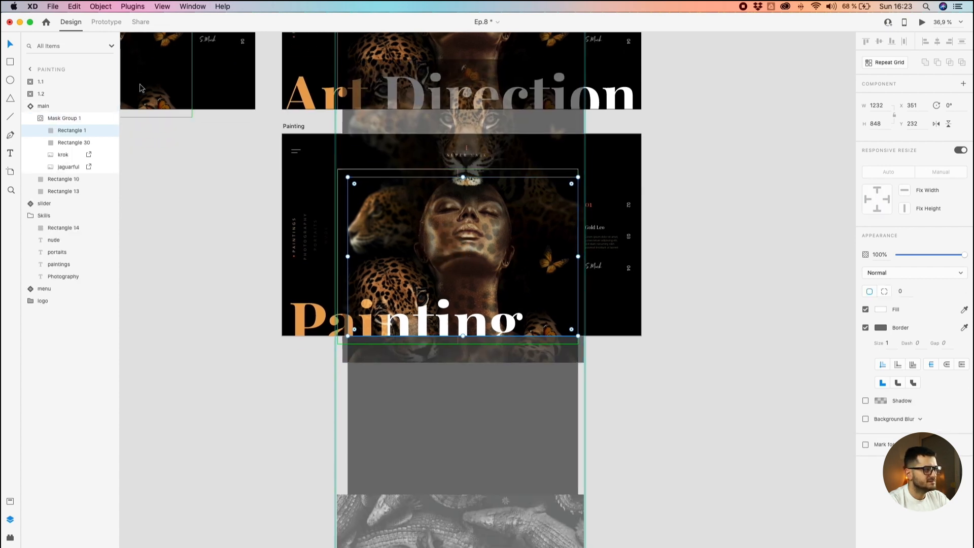
- Move the krok crocodile image and Rectangle 30 up inside the mask to Y -701, so the crocodiles fill the Painting artboard's picture frame
{"action": "mouse_move", "coordinate": [67, 128]}
{"action": "left_mouse_down"}
{"action": "mouse_move", "coordinate": [70, 152]}
{"action": "mouse_move", "coordinate": [72, 140]}
{"action": "left_mouse_up"}
{"action": "left_click", "coordinate": [71, 141]}
{"action": "left_click", "coordinate": [68, 154]}
{"action": "scroll", "coordinate": [376, 387], "scroll_direction": "down", "scroll_amount": 5}
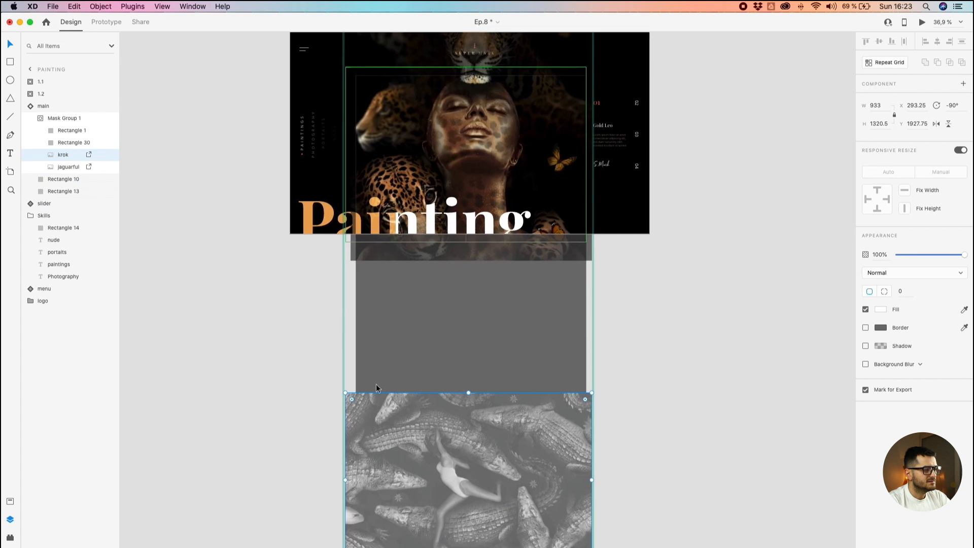
{"action": "left_click", "coordinate": [441, 293]}
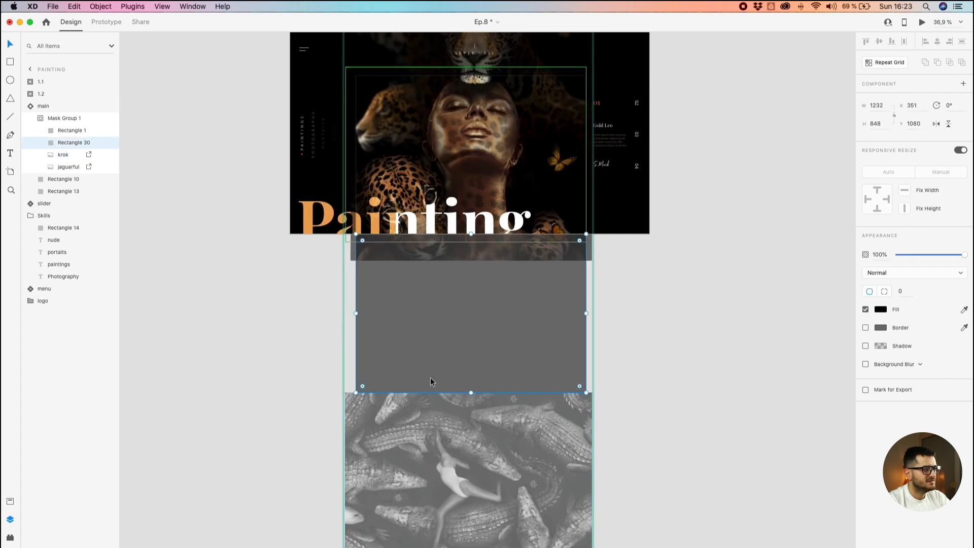
{"action": "left_click", "coordinate": [437, 410], "text": "shift"}
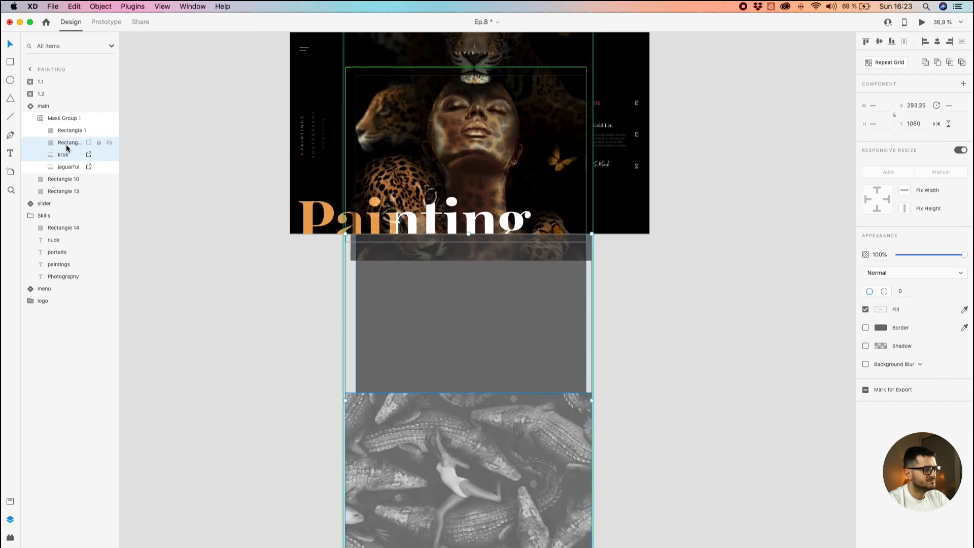
{"action": "scroll", "coordinate": [256, 218], "scroll_direction": "down", "scroll_amount": 3}
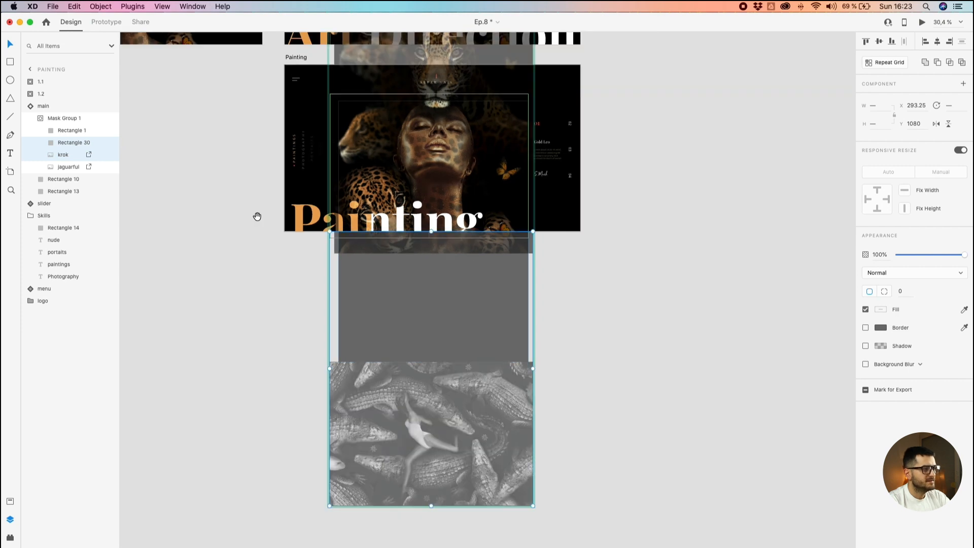
{"action": "left_click_drag", "start_coordinate": [257, 216], "coordinate": [281, 272]}
{"action": "left_click_drag", "start_coordinate": [511, 502], "coordinate": [494, 228]}
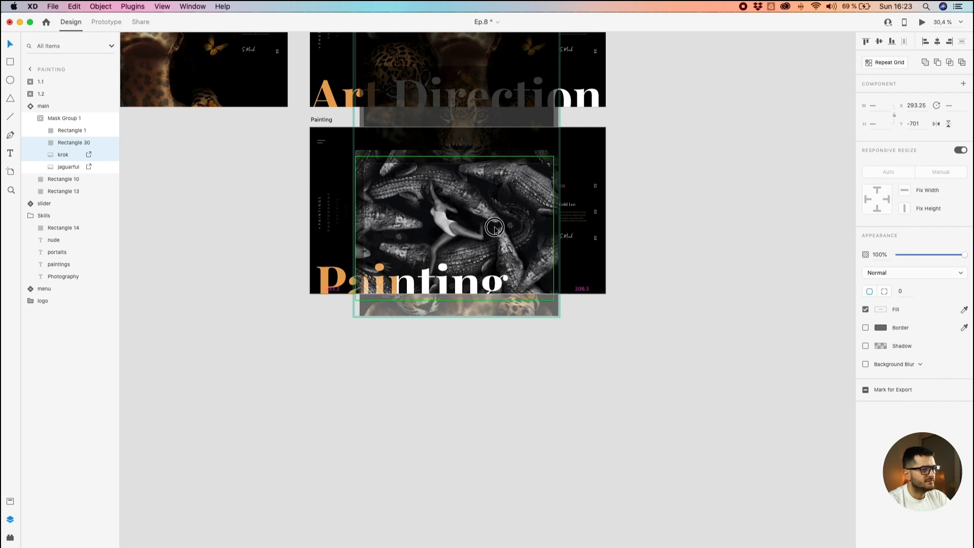
{"action": "left_click", "coordinate": [491, 424]}
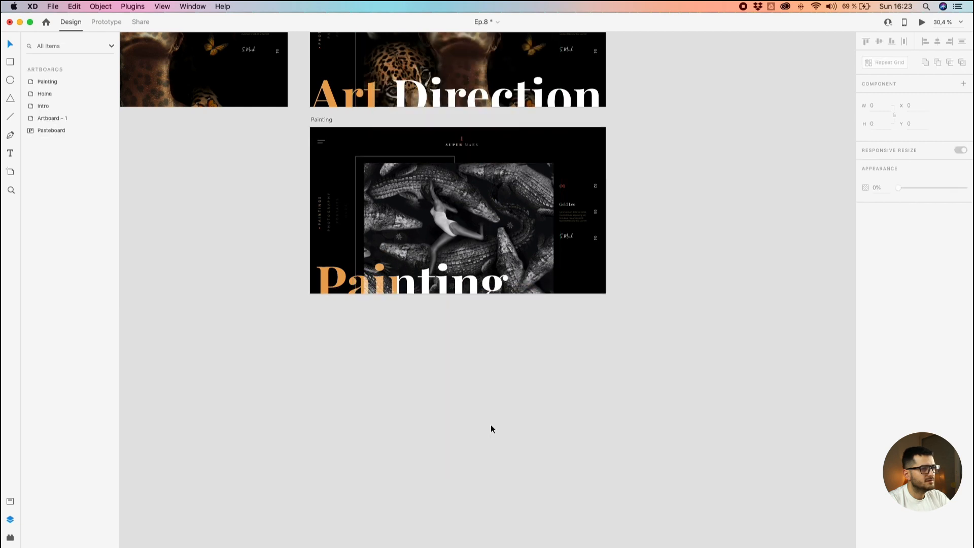
- Shift the krok image and Rectangle 30 inside the Painting mask group sideways to X 300.25, centring them on the artboard
{"action": "scroll", "coordinate": [478, 393], "scroll_direction": "up", "scroll_amount": 3}
{"action": "double_click", "coordinate": [436, 265]}
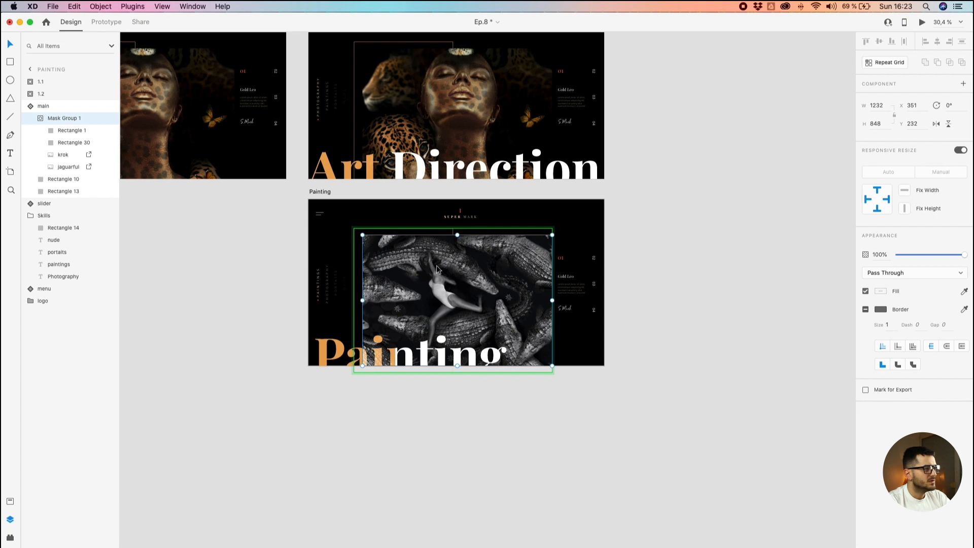
{"action": "left_click", "coordinate": [63, 154]}
{"action": "left_click", "coordinate": [69, 143], "text": "shift"}
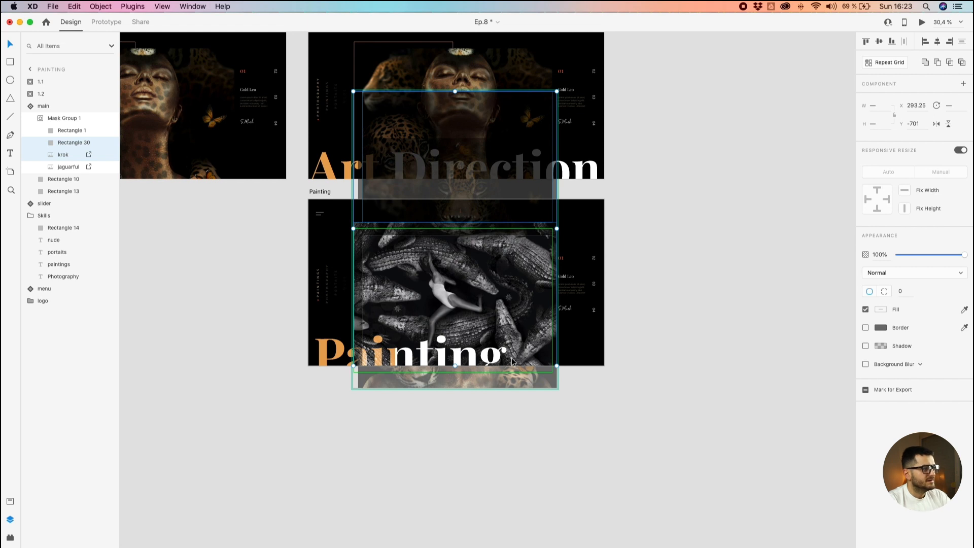
{"action": "scroll", "coordinate": [511, 361], "scroll_direction": "up", "scroll_amount": 5}
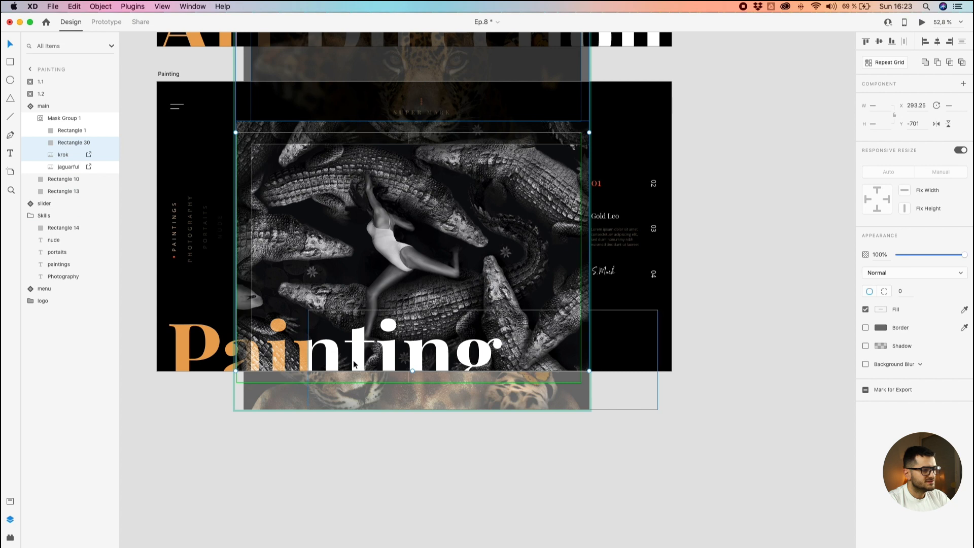
{"action": "scroll", "coordinate": [402, 388], "scroll_direction": "up", "scroll_amount": 5}
{"action": "scroll", "coordinate": [402, 388], "scroll_direction": "left", "scroll_amount": 3}
{"action": "scroll", "coordinate": [402, 390], "scroll_direction": "down", "scroll_amount": 3}
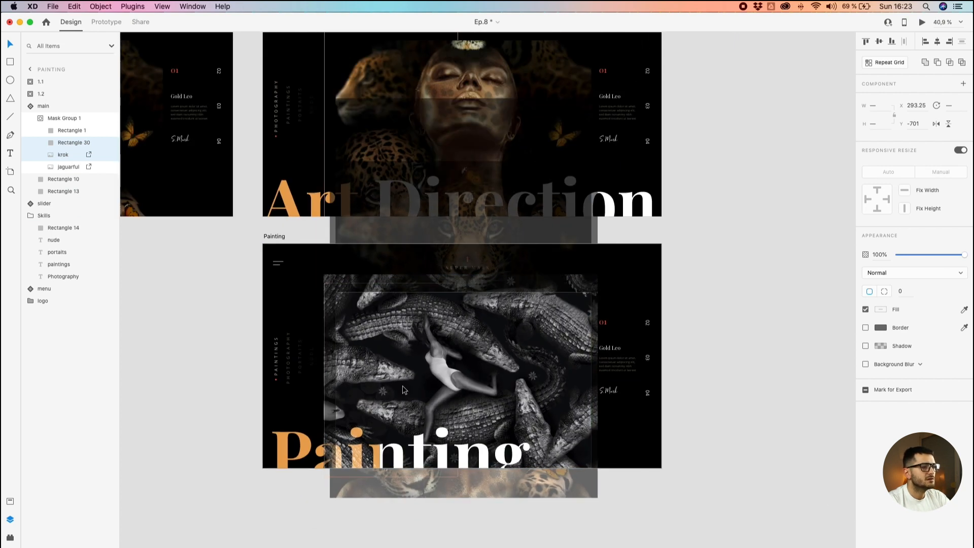
{"action": "left_click_drag", "start_coordinate": [381, 378], "coordinate": [380, 349]}
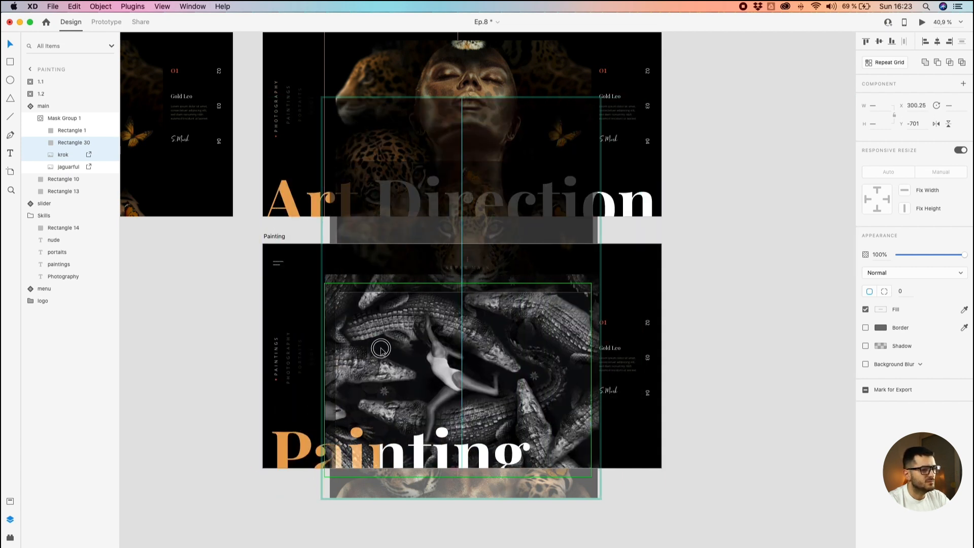
{"action": "scroll", "coordinate": [379, 347], "scroll_direction": "down", "scroll_amount": 5}
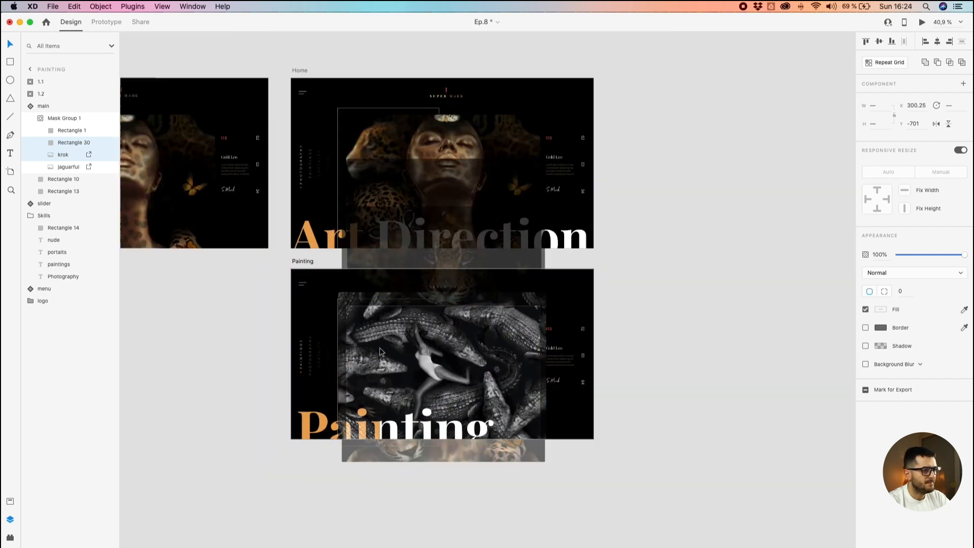
{"action": "left_click", "coordinate": [244, 352]}
- Preview the prototype from the Home artboard and test the transition to the crocodile picture through the PAINTINGS label
{"action": "scroll", "coordinate": [263, 357], "scroll_direction": "up", "scroll_amount": 5}
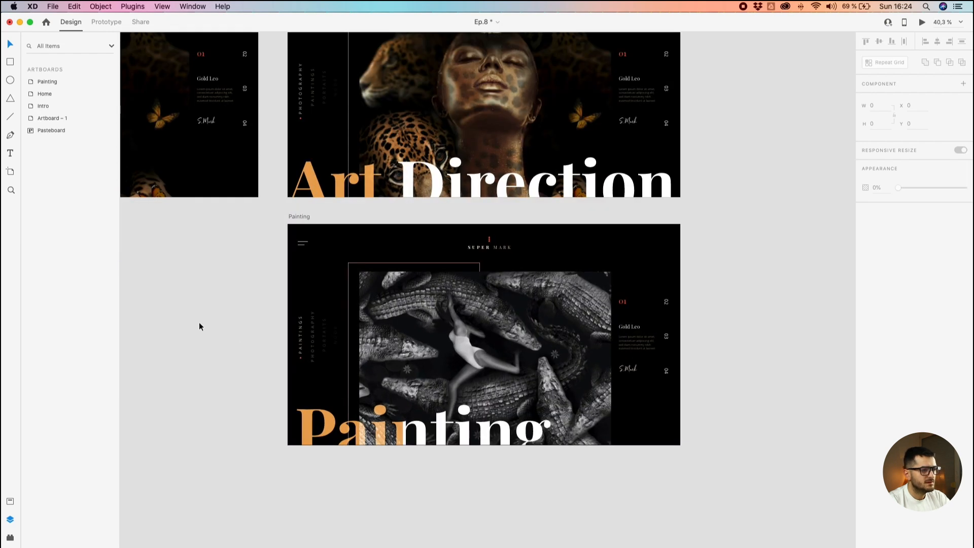
{"action": "scroll", "coordinate": [199, 326], "scroll_direction": "down", "scroll_amount": 5}
{"action": "scroll", "coordinate": [199, 326], "scroll_direction": "up", "scroll_amount": 10}
{"action": "left_click", "coordinate": [295, 203]}
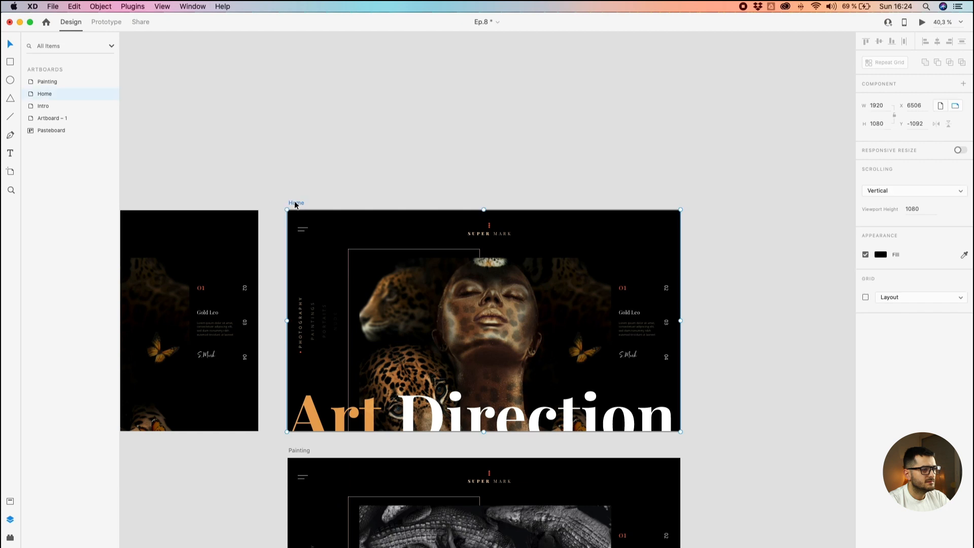
{"action": "left_click", "coordinate": [922, 23]}
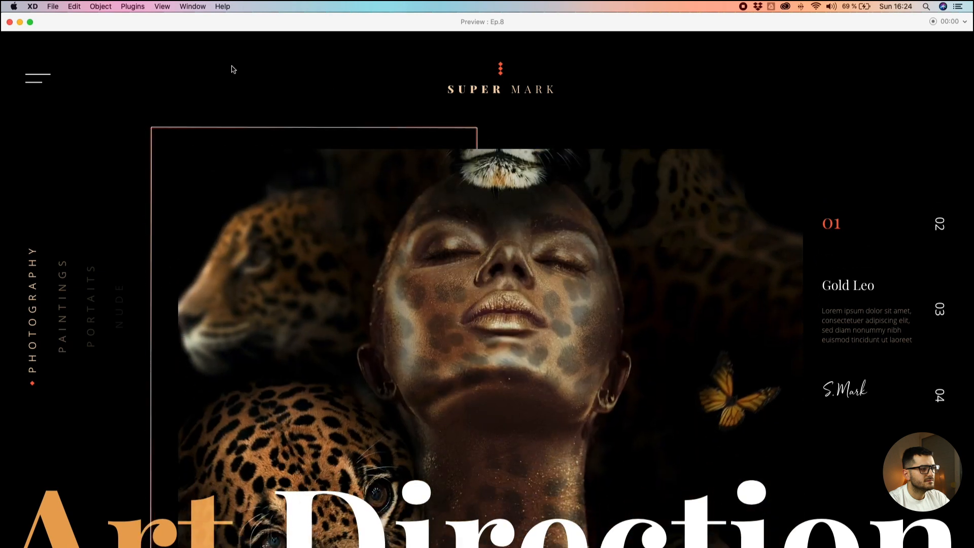
{"action": "left_click", "coordinate": [66, 331]}
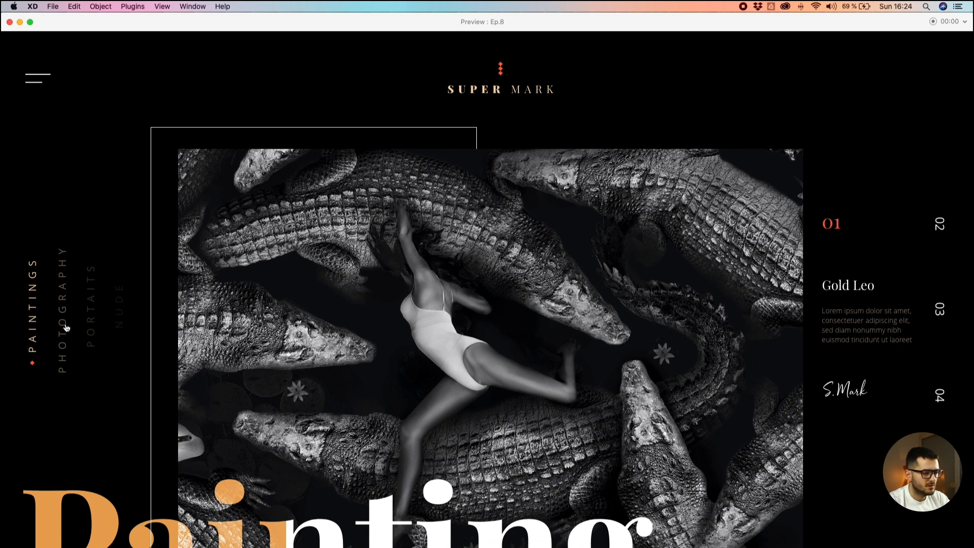
- Shrink the preview window and test the transition back to Home through the PHOTOGRAPHY label
{"action": "left_click_drag", "start_coordinate": [3, 15], "coordinate": [134, 114]}
{"action": "left_click_drag", "start_coordinate": [247, 120], "coordinate": [213, 43]}
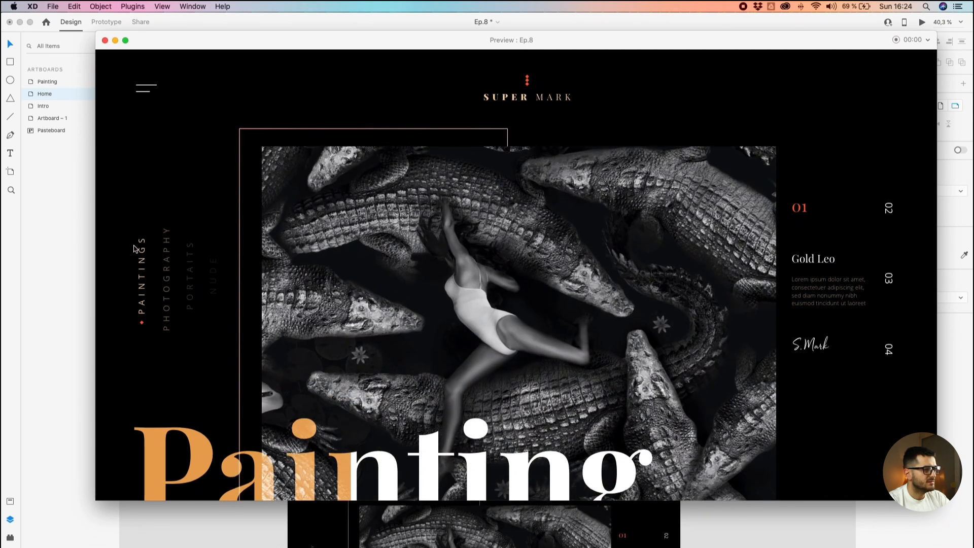
{"action": "left_click", "coordinate": [168, 285]}
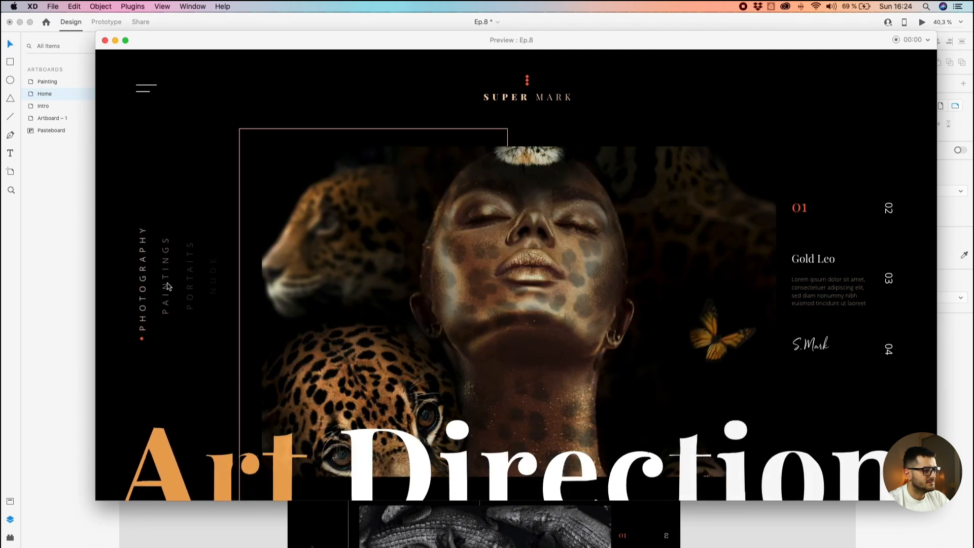
- Test the transitions between Home and Painting through the PAINTINGS and PHOTOGRAPHY labels and close the preview
{"action": "left_click", "coordinate": [168, 287]}
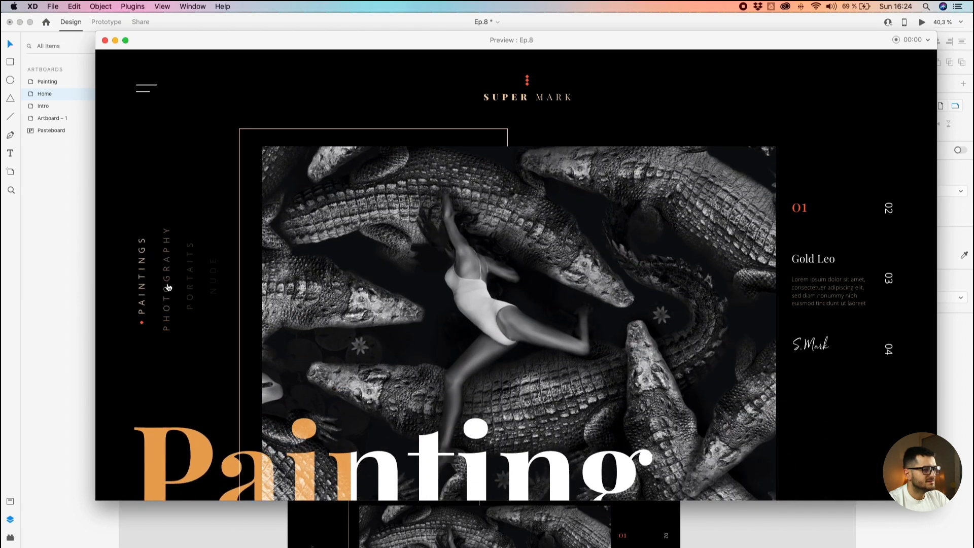
{"action": "left_click", "coordinate": [165, 290]}
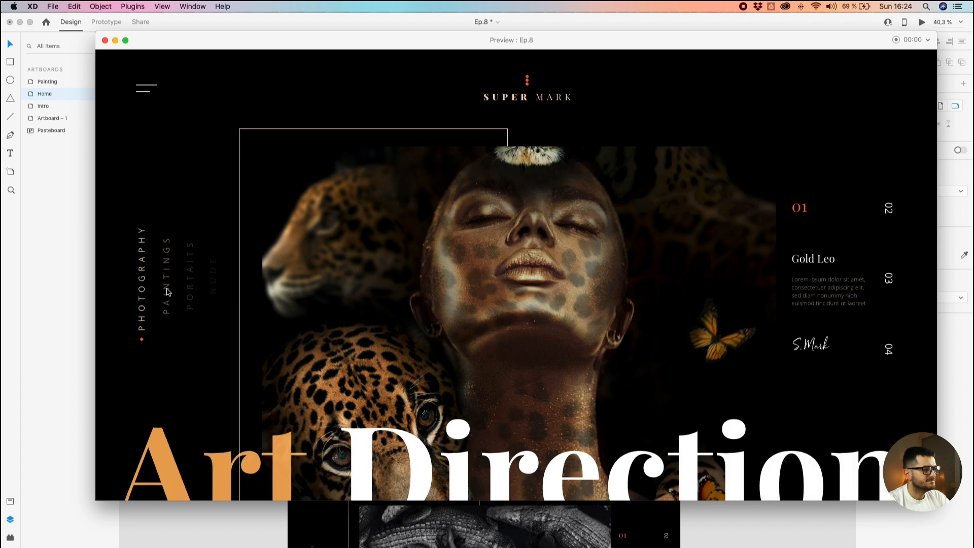
{"action": "left_click", "coordinate": [167, 291]}
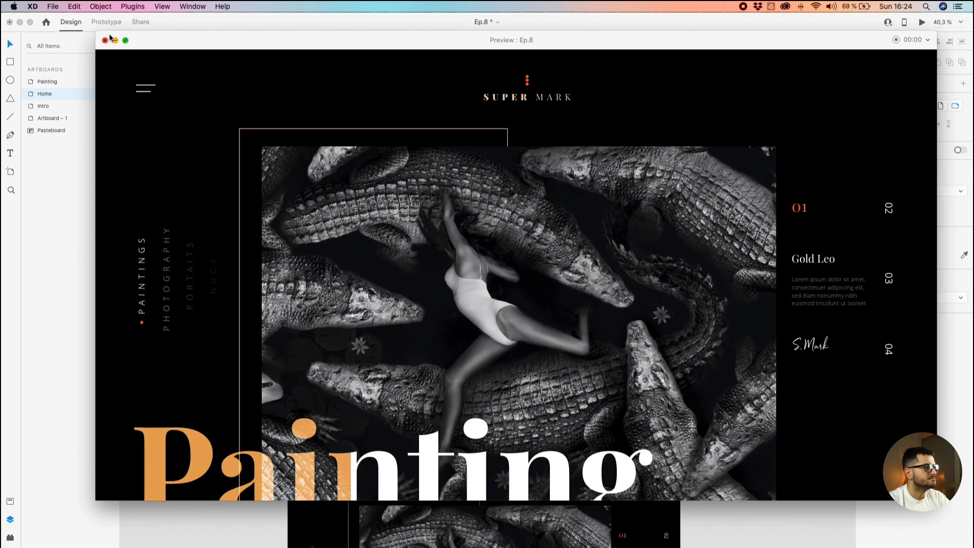
{"action": "left_click", "coordinate": [105, 40]}
- Fill Rectangle 30 inside the Painting artboard's image mask with the saved beige asset colour #F4D2AA
{"action": "left_click", "coordinate": [363, 153]}
{"action": "scroll", "coordinate": [363, 153], "scroll_direction": "down", "scroll_amount": 5}
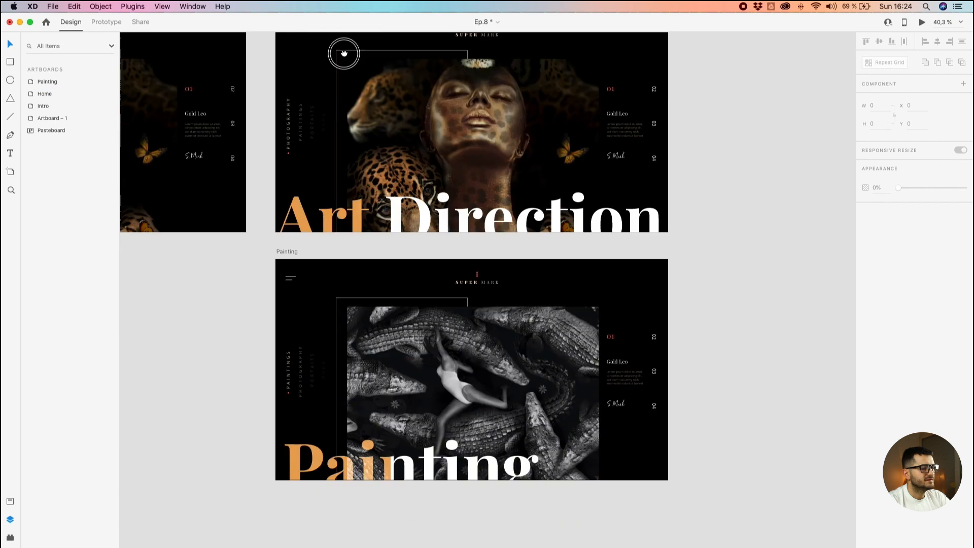
{"action": "double_click", "coordinate": [422, 299]}
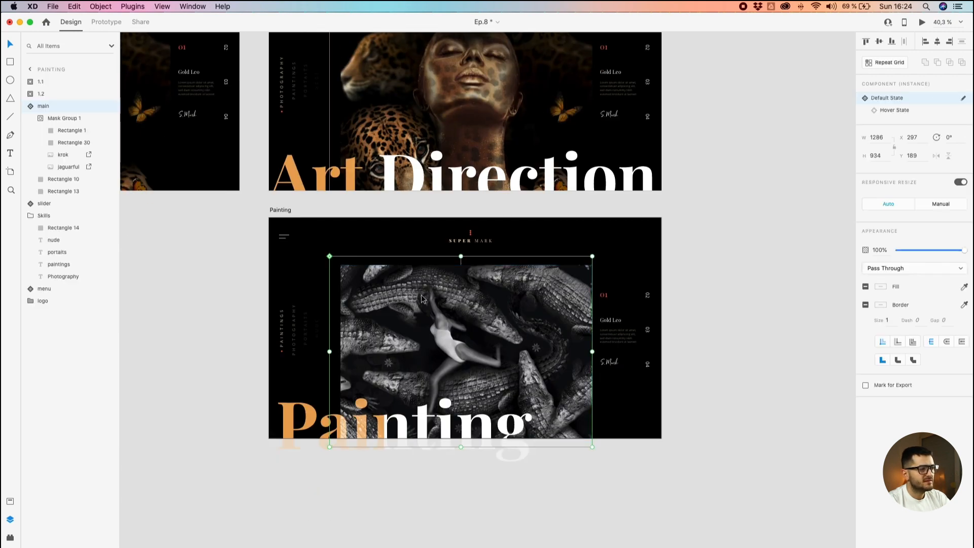
{"action": "double_click", "coordinate": [399, 314]}
{"action": "left_click", "coordinate": [425, 221]}
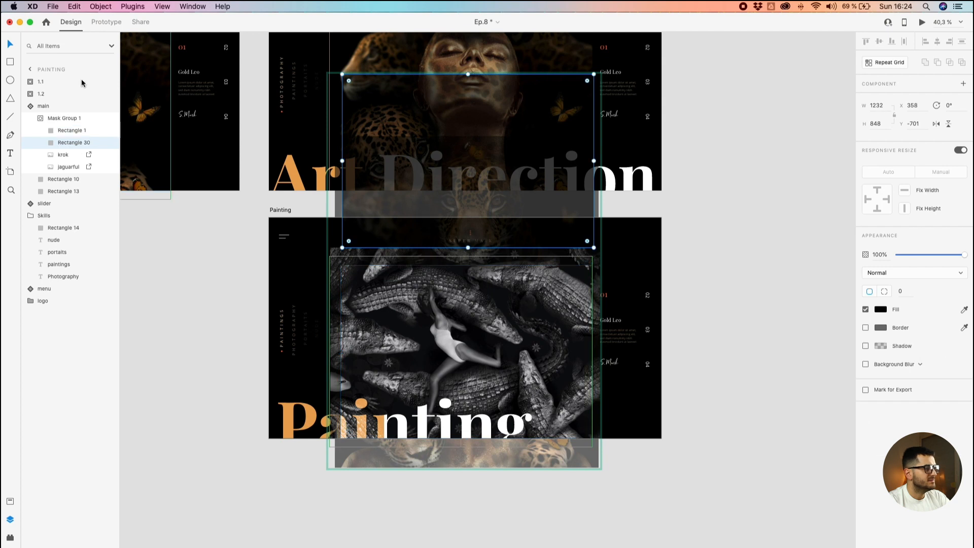
{"action": "left_click", "coordinate": [10, 502]}
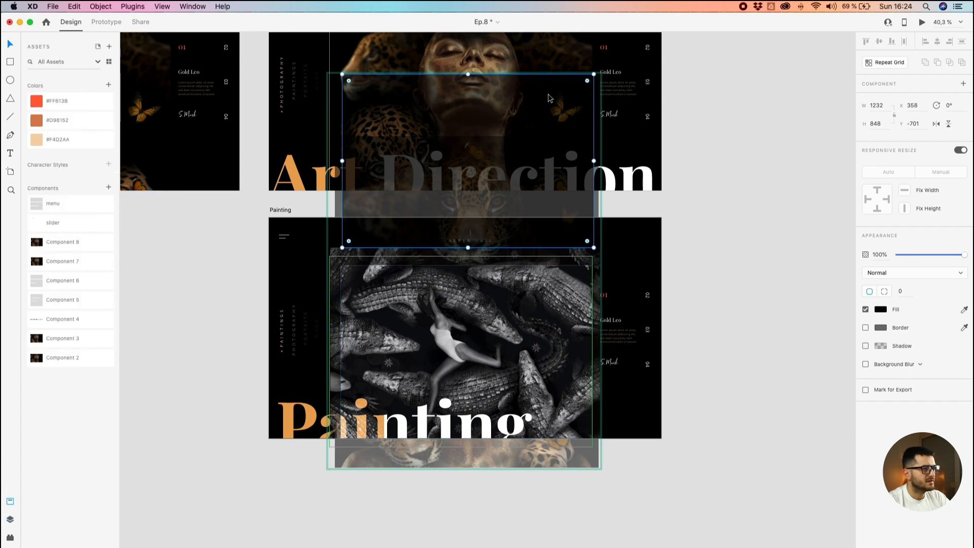
{"action": "left_click", "coordinate": [38, 141]}
{"action": "left_click", "coordinate": [205, 275]}
- Preview the prototype from the Home artboard, switch repeatedly between Paintings and Photography to check the coloured wipe, and close the preview
{"action": "left_click_drag", "start_coordinate": [299, 141], "coordinate": [374, 290]}
{"action": "left_click", "coordinate": [350, 111]}
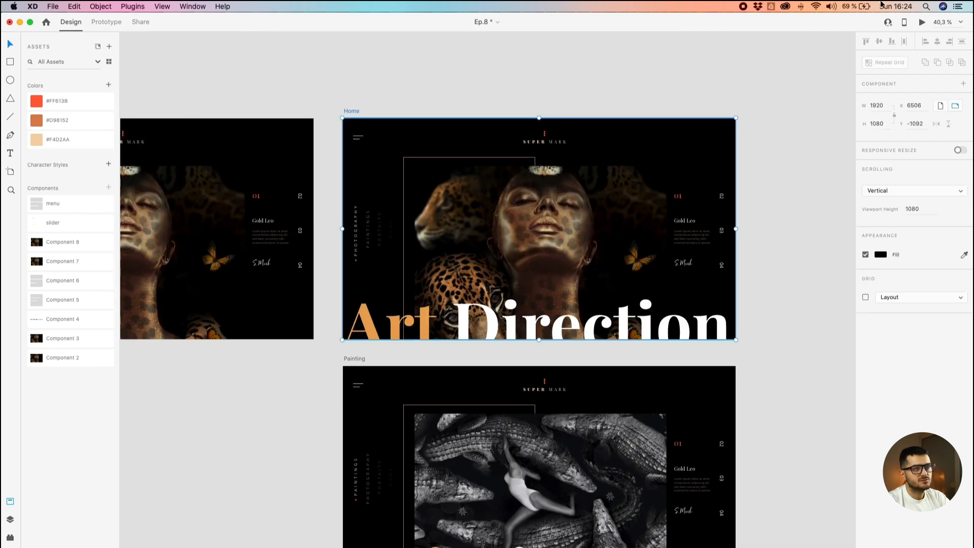
{"action": "left_click", "coordinate": [921, 23]}
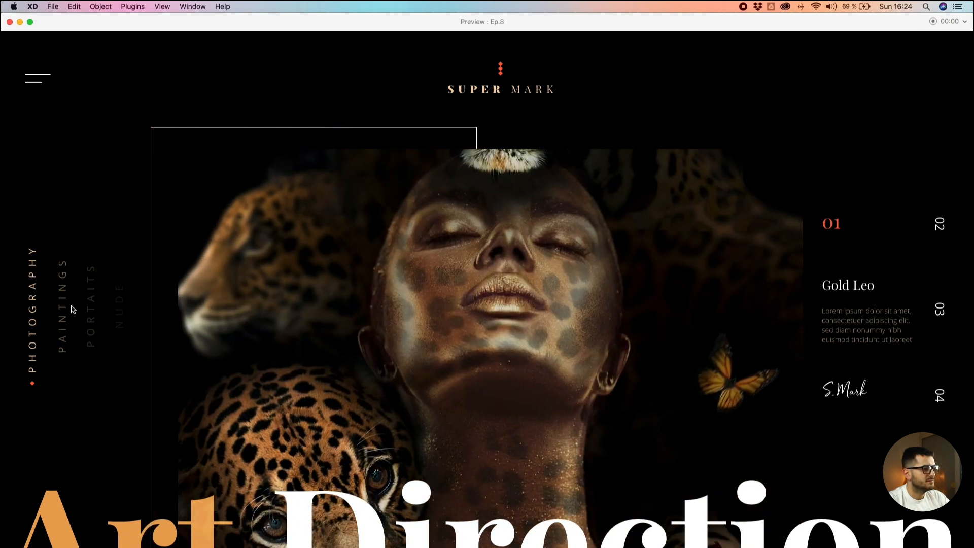
{"action": "left_click", "coordinate": [60, 316]}
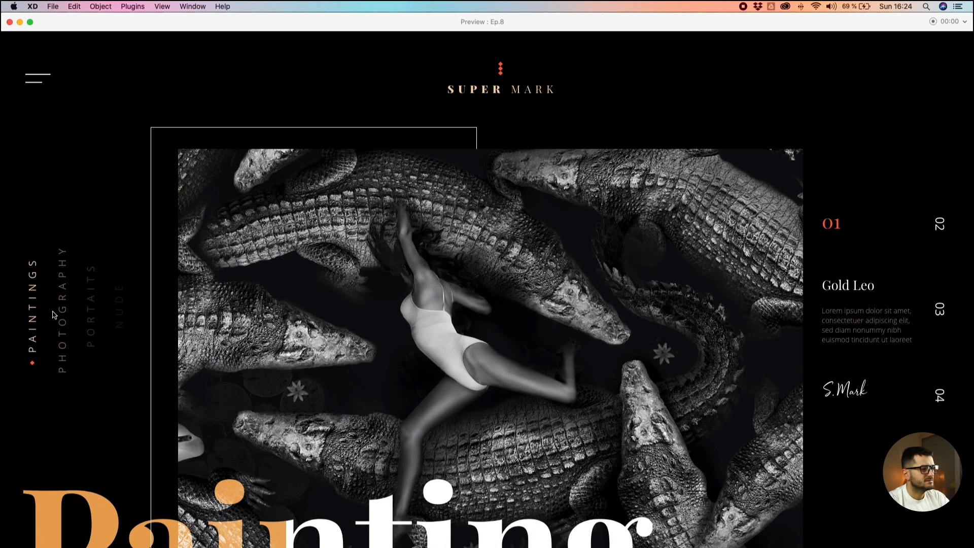
{"action": "left_click", "coordinate": [55, 314]}
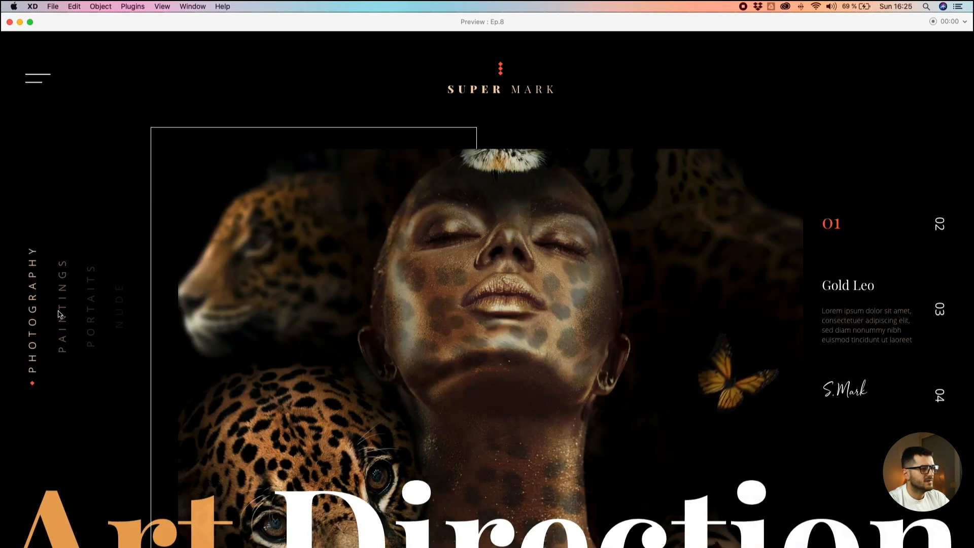
{"action": "left_click", "coordinate": [60, 314]}
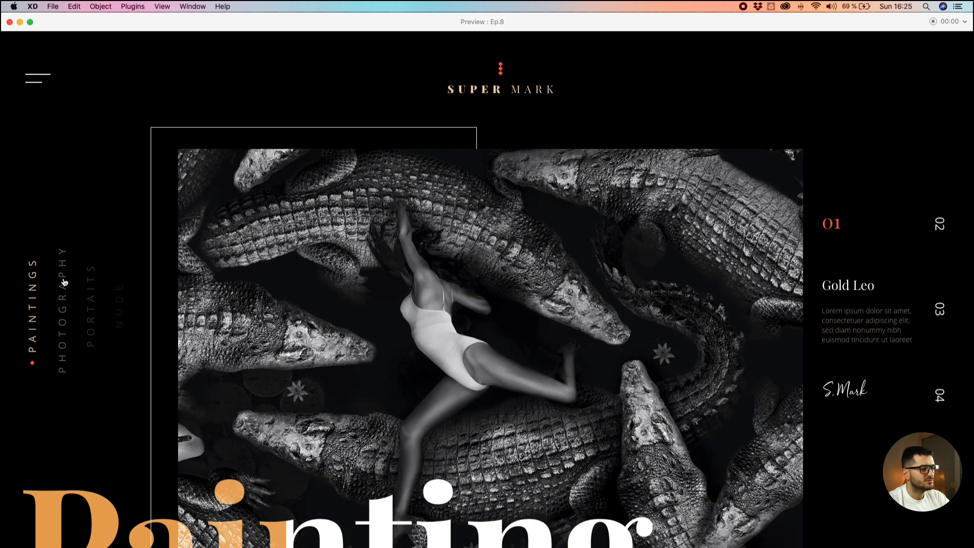
{"action": "left_click", "coordinate": [64, 282]}
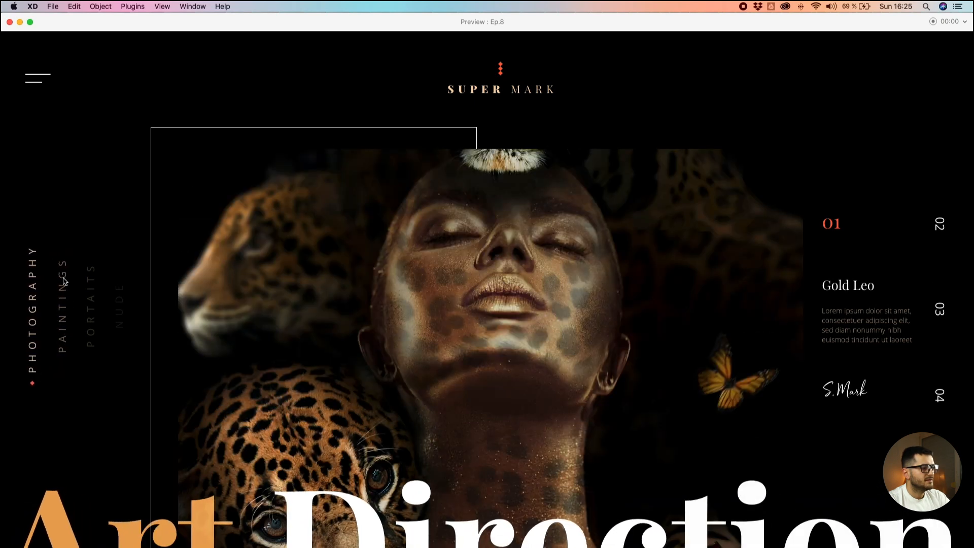
{"action": "left_click", "coordinate": [64, 282]}
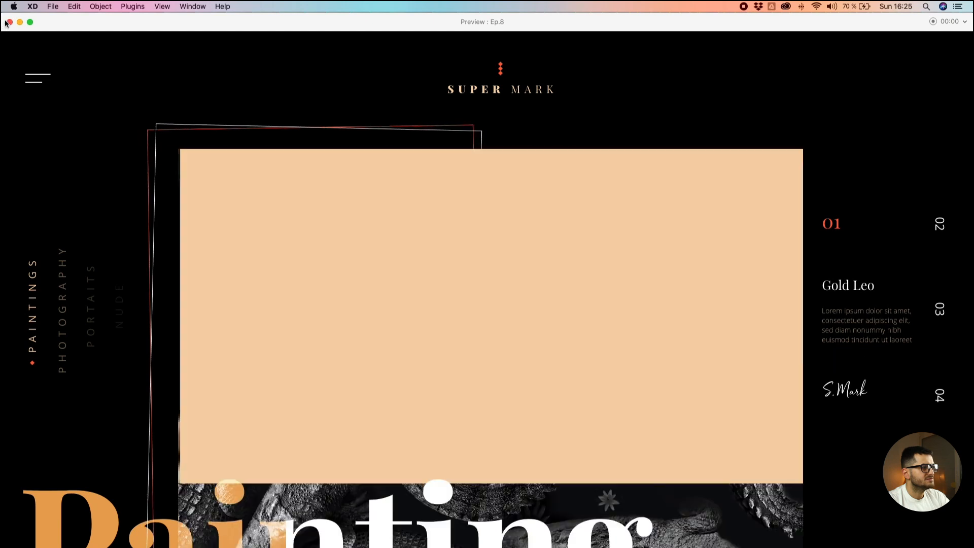
{"action": "left_click", "coordinate": [8, 22]}
- Compare the fill of the dividing rectangle inside the image masks of the Painting and Home artboards
{"action": "scroll", "coordinate": [445, 381], "scroll_direction": "down", "scroll_amount": 5}
{"action": "scroll", "coordinate": [446, 380], "scroll_direction": "right", "scroll_amount": 3}
{"action": "left_click", "coordinate": [336, 212]}
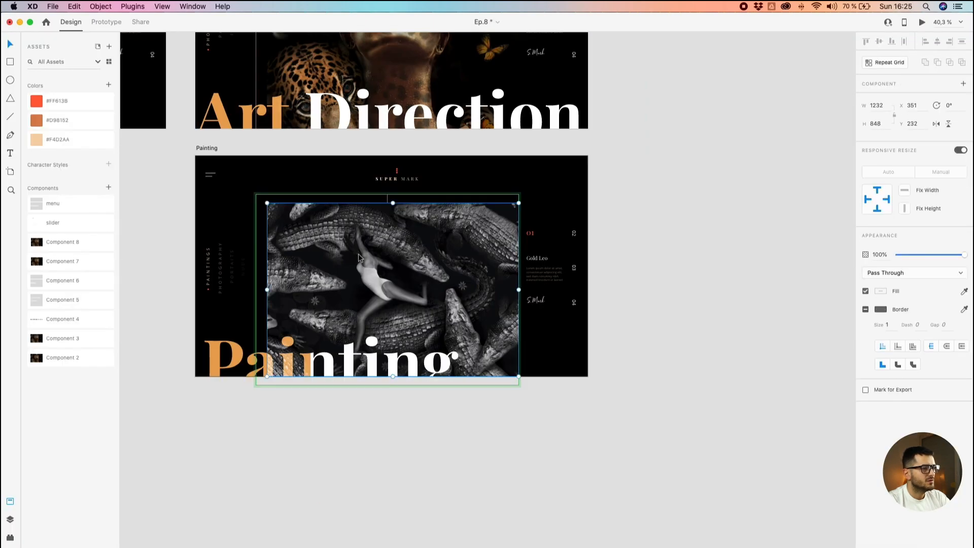
{"action": "double_click", "coordinate": [336, 212]}
{"action": "left_click", "coordinate": [346, 169]}
{"action": "scroll", "coordinate": [345, 169], "scroll_direction": "up", "scroll_amount": 3}
{"action": "scroll", "coordinate": [346, 169], "scroll_direction": "left", "scroll_amount": 1}
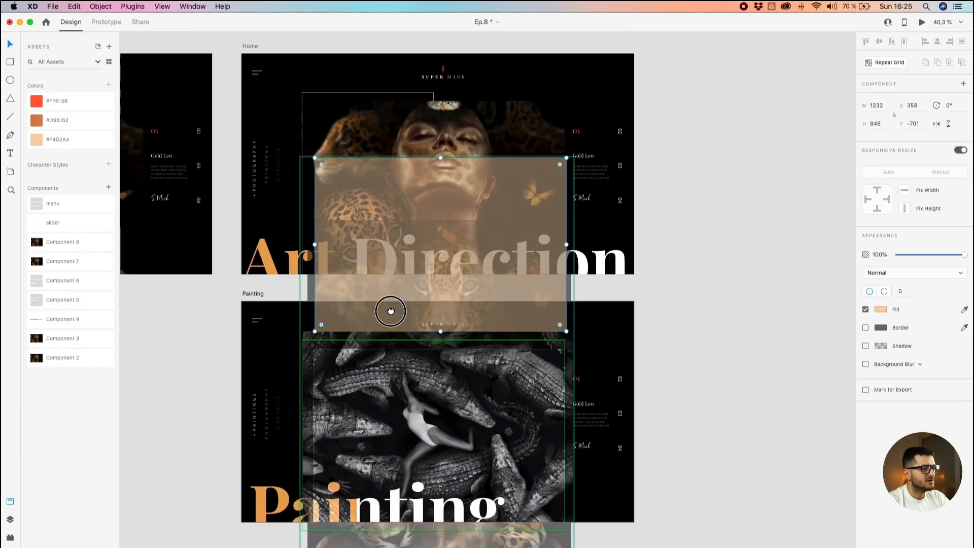
{"action": "left_click", "coordinate": [799, 341]}
{"action": "left_click", "coordinate": [449, 118]}
{"action": "double_click", "coordinate": [449, 134]}
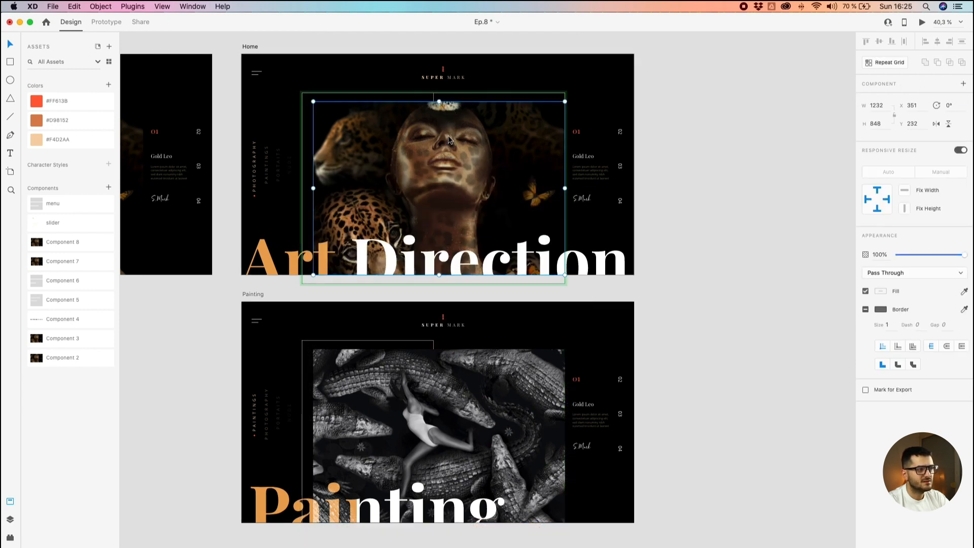
{"action": "double_click", "coordinate": [448, 138]}
{"action": "left_click", "coordinate": [500, 313]}
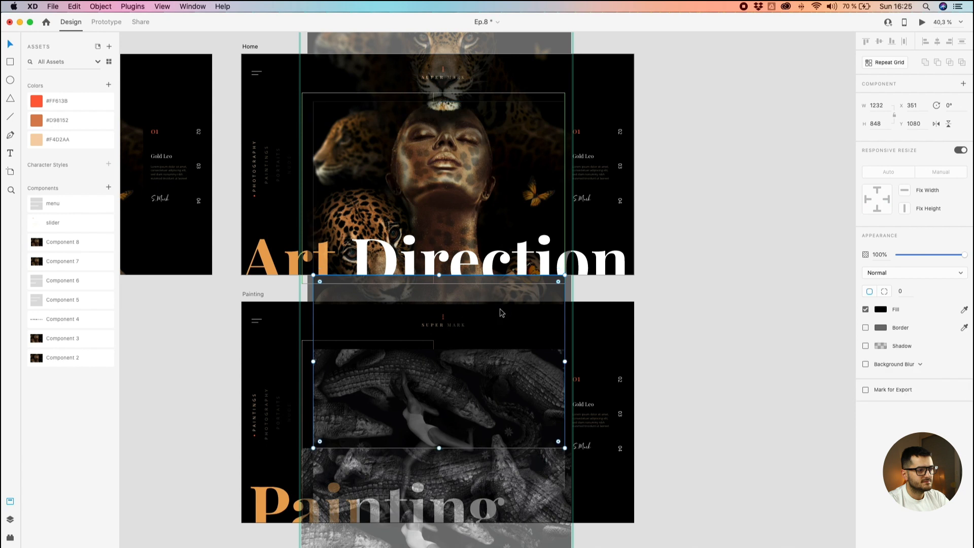
{"action": "left_click", "coordinate": [808, 298]}
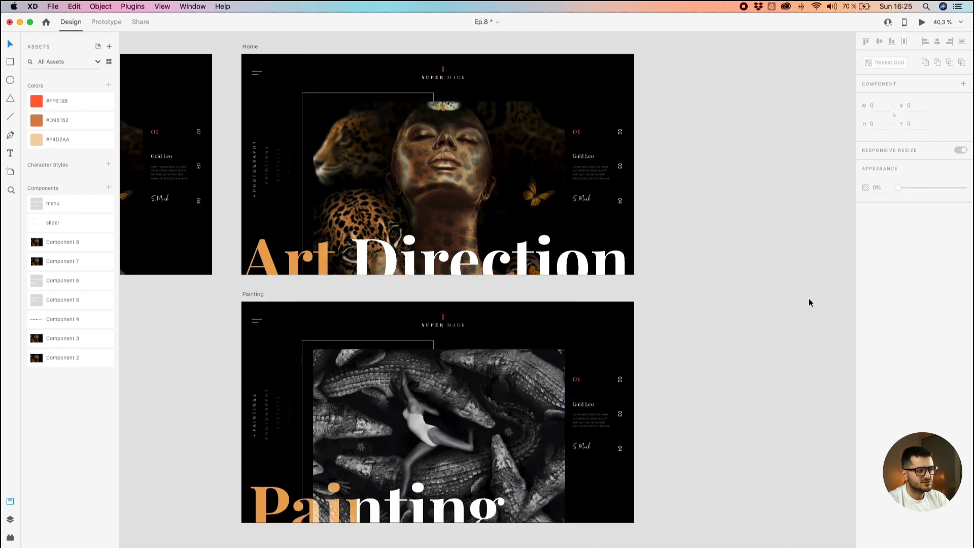
- Open the master of the Home artboard's image component and move it into the empty space above Artboard – 1
{"action": "left_click_drag", "start_coordinate": [245, 220], "coordinate": [439, 228]}
{"action": "scroll", "coordinate": [439, 227], "scroll_direction": "down", "scroll_amount": 3}
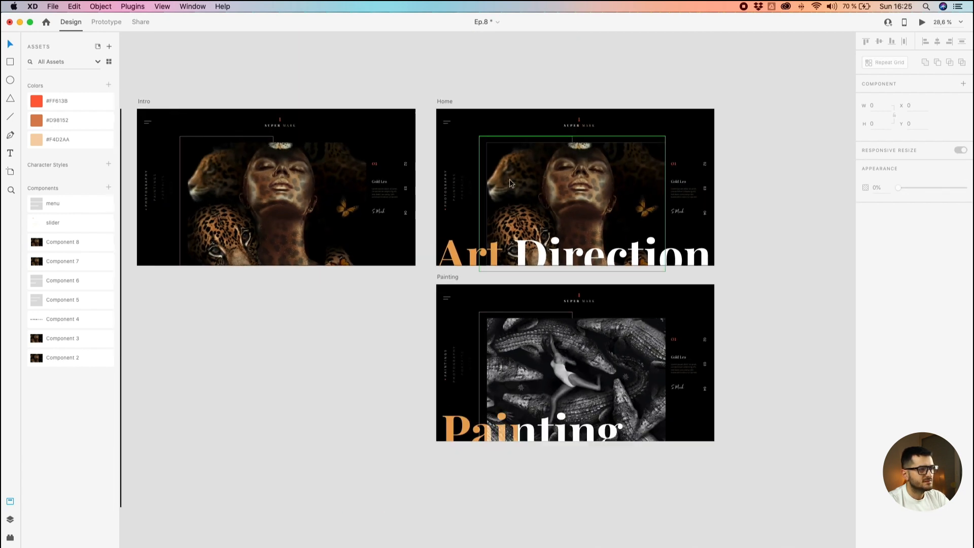
{"action": "right_click", "coordinate": [560, 168]}
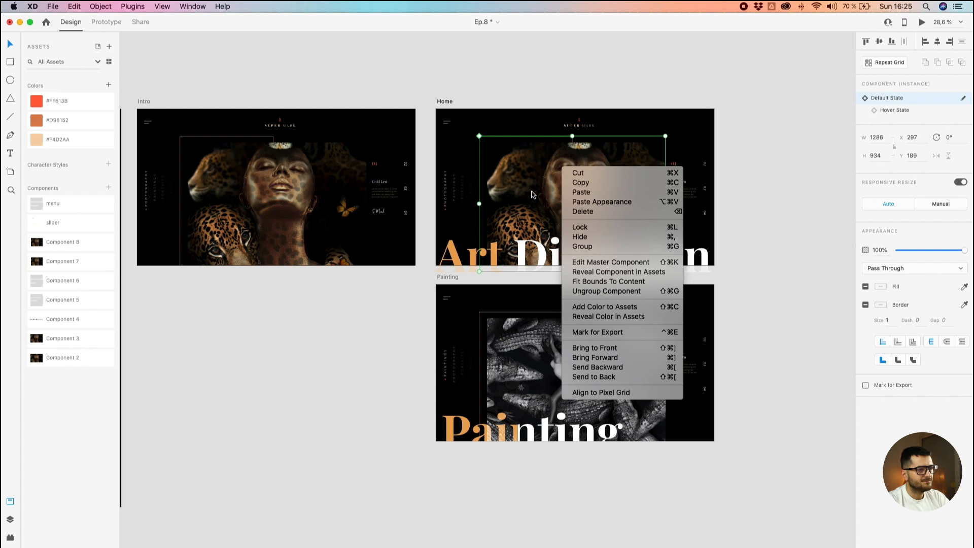
{"action": "left_click", "coordinate": [588, 261]}
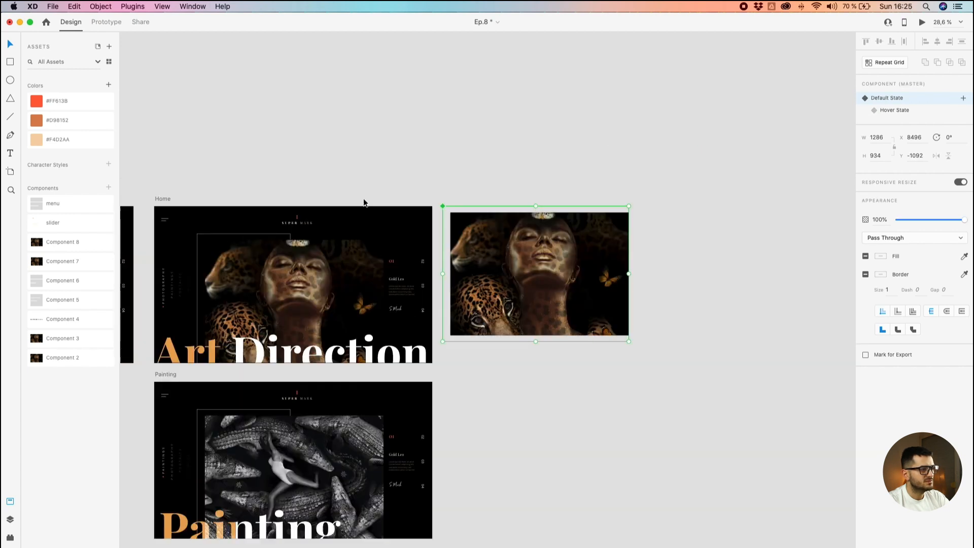
{"action": "scroll", "coordinate": [504, 301], "scroll_direction": "left", "scroll_amount": 3}
{"action": "scroll", "coordinate": [630, 257], "scroll_direction": "down", "scroll_amount": 3}
{"action": "left_click_drag", "start_coordinate": [665, 261], "coordinate": [330, 158]}
{"action": "scroll", "coordinate": [234, 171], "scroll_direction": "up", "scroll_amount": 3}
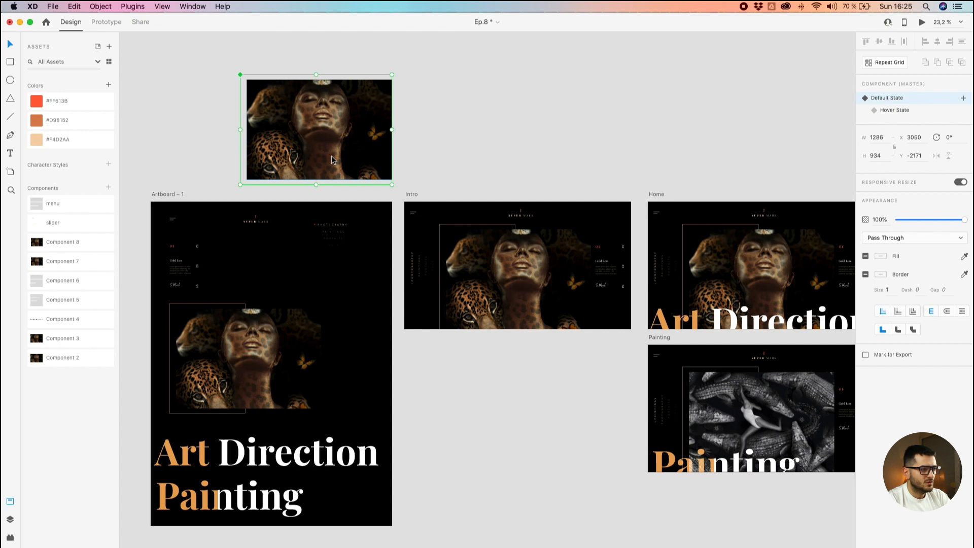
- Fill the black dividing rectangle inside the master image component's mask with the saved orange-red asset colour #FF613B
{"action": "left_click", "coordinate": [495, 285]}
{"action": "left_click", "coordinate": [753, 278]}
{"action": "left_click", "coordinate": [765, 404]}
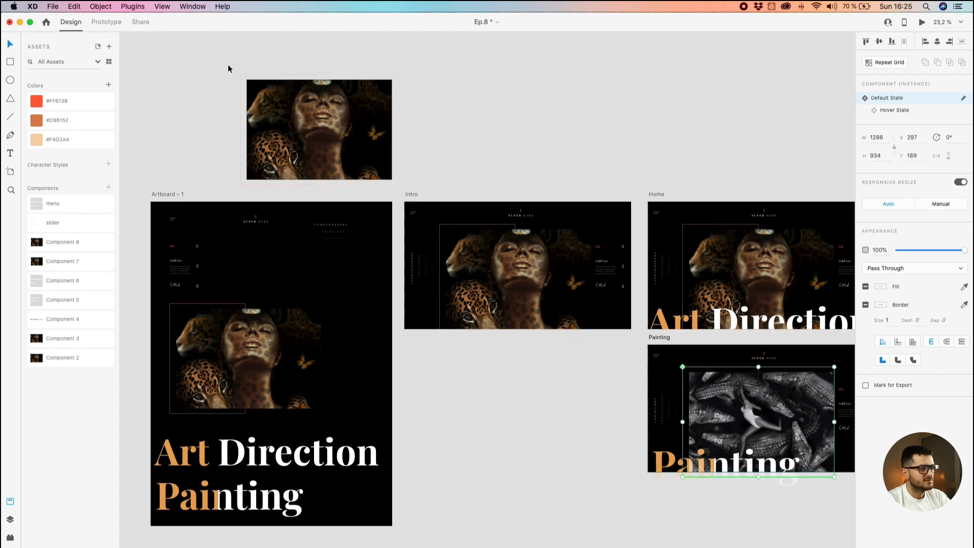
{"action": "double_click", "coordinate": [316, 123]}
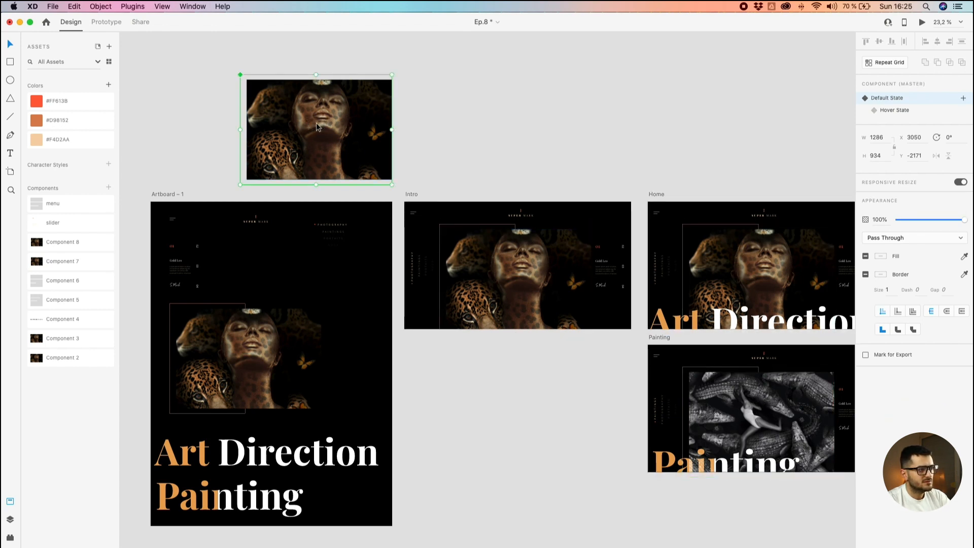
{"action": "double_click", "coordinate": [316, 124]}
{"action": "left_click", "coordinate": [297, 187]}
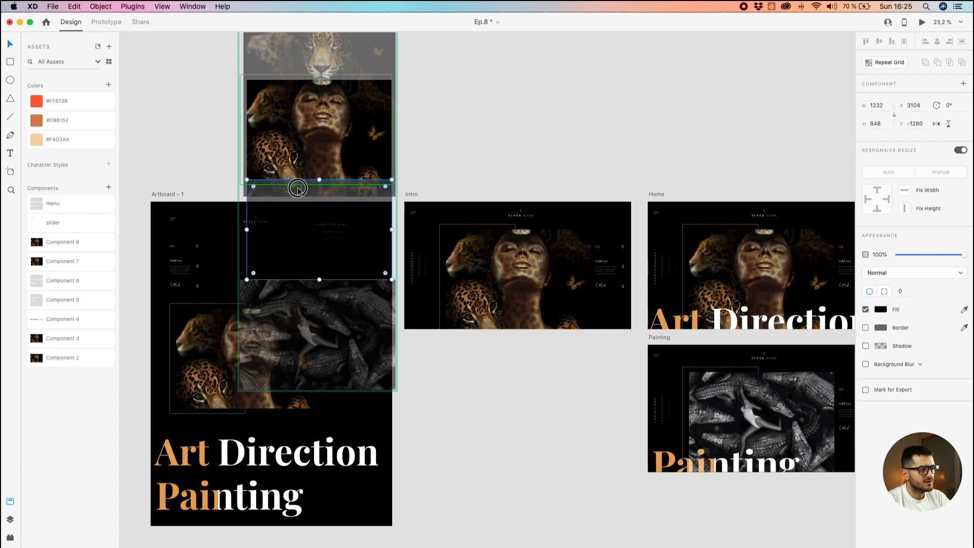
{"action": "left_click_drag", "start_coordinate": [325, 161], "coordinate": [295, 189]}
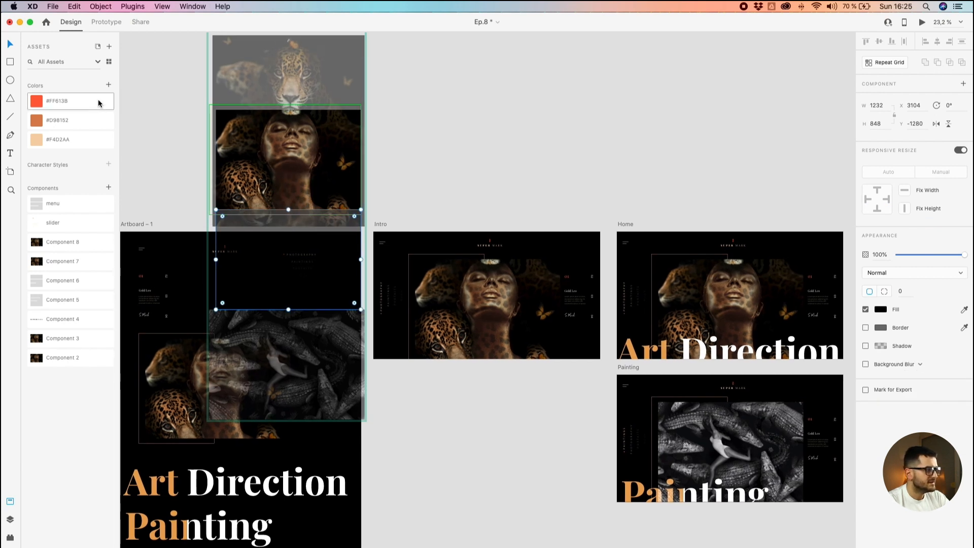
{"action": "left_click", "coordinate": [37, 100]}
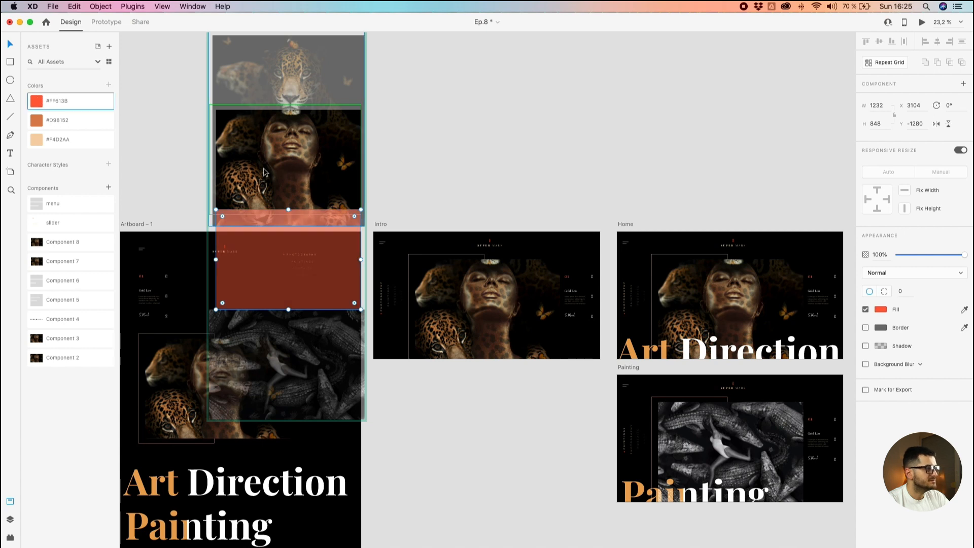
{"action": "left_click", "coordinate": [159, 133]}
- Check the dividing rectangle's fill inside the image component instances on the Intro and Home artboards
{"action": "left_click_drag", "start_coordinate": [304, 161], "coordinate": [356, 42]}
{"action": "double_click", "coordinate": [491, 287]}
{"action": "double_click", "coordinate": [492, 309]}
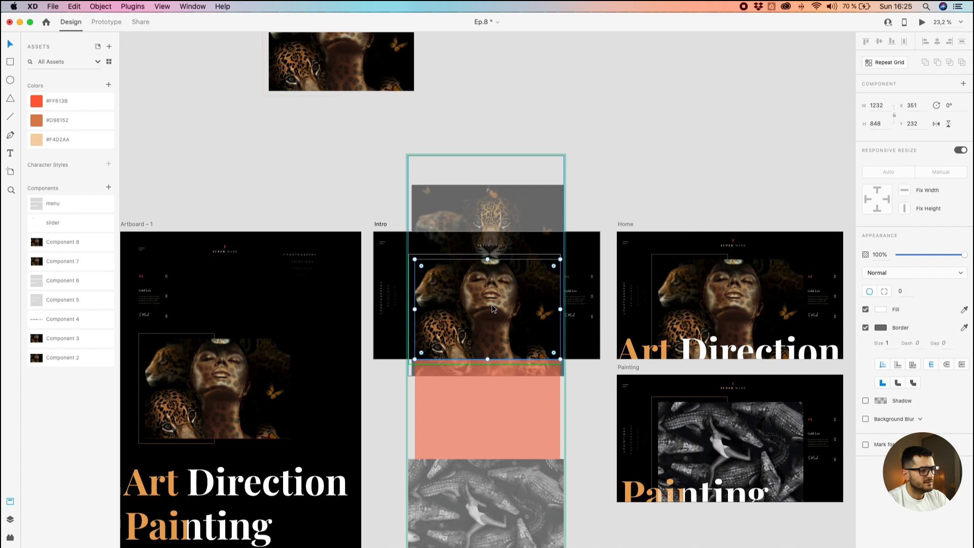
{"action": "left_click", "coordinate": [506, 367]}
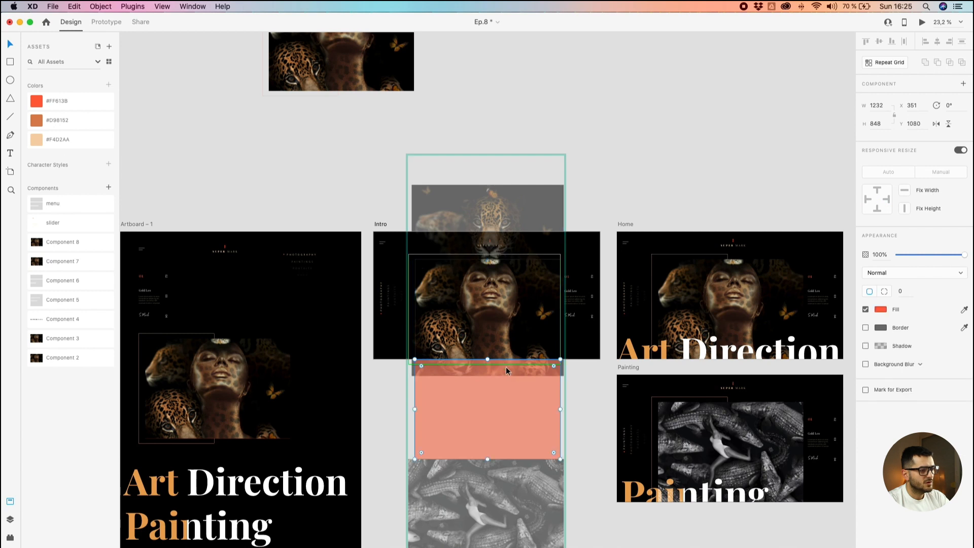
{"action": "left_click", "coordinate": [700, 300]}
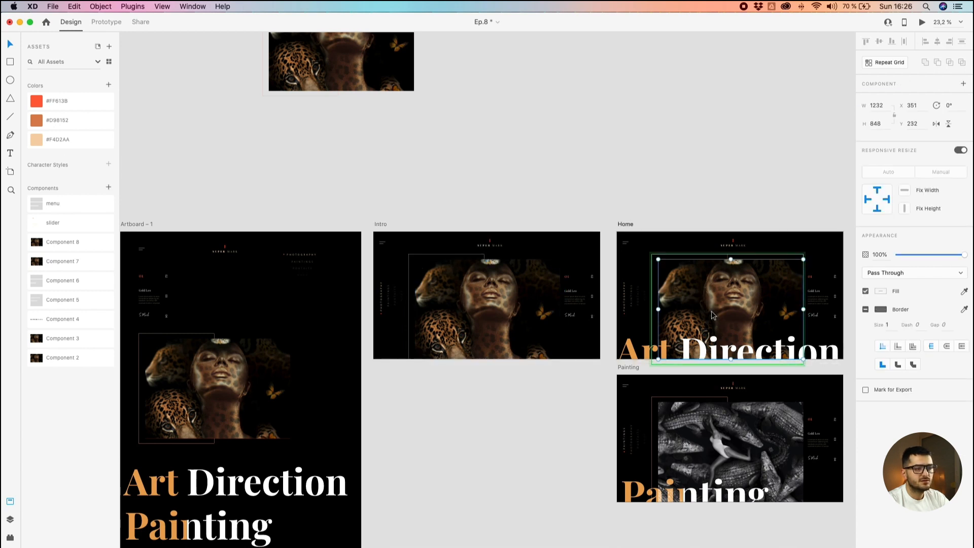
{"action": "double_click", "coordinate": [712, 316]}
{"action": "scroll", "coordinate": [638, 296], "scroll_direction": "right", "scroll_amount": 3}
{"action": "scroll", "coordinate": [638, 296], "scroll_direction": "down", "scroll_amount": 3}
{"action": "left_click", "coordinate": [639, 297]}
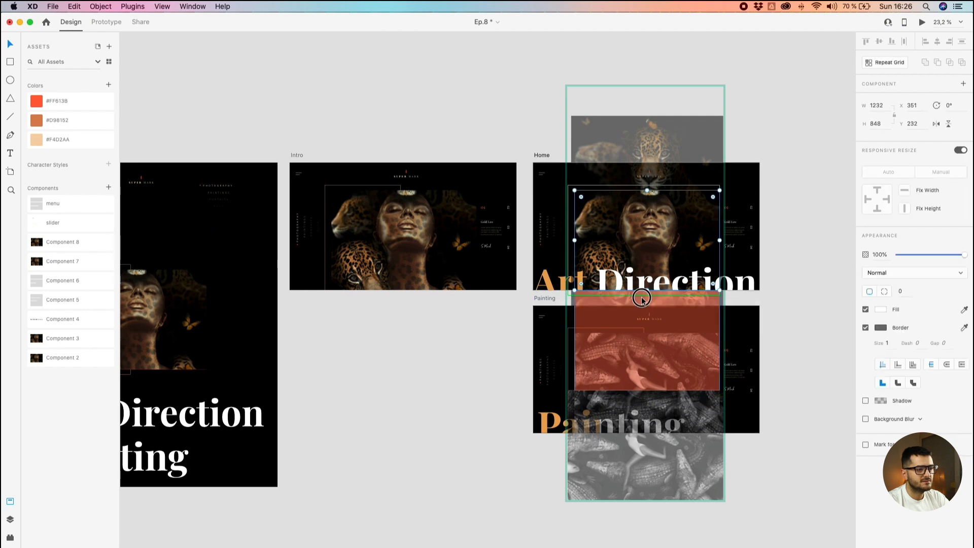
{"action": "left_click", "coordinate": [513, 327]}
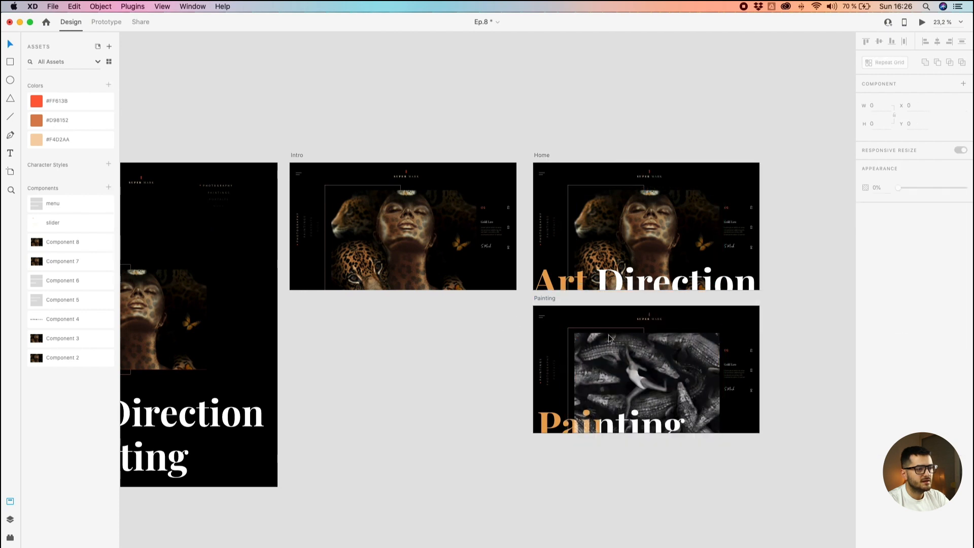
- Select the dividing rectangle inside the Painting artboard's image mask to compare its fill with the master component
{"action": "left_click", "coordinate": [628, 365]}
{"action": "double_click", "coordinate": [628, 364]}
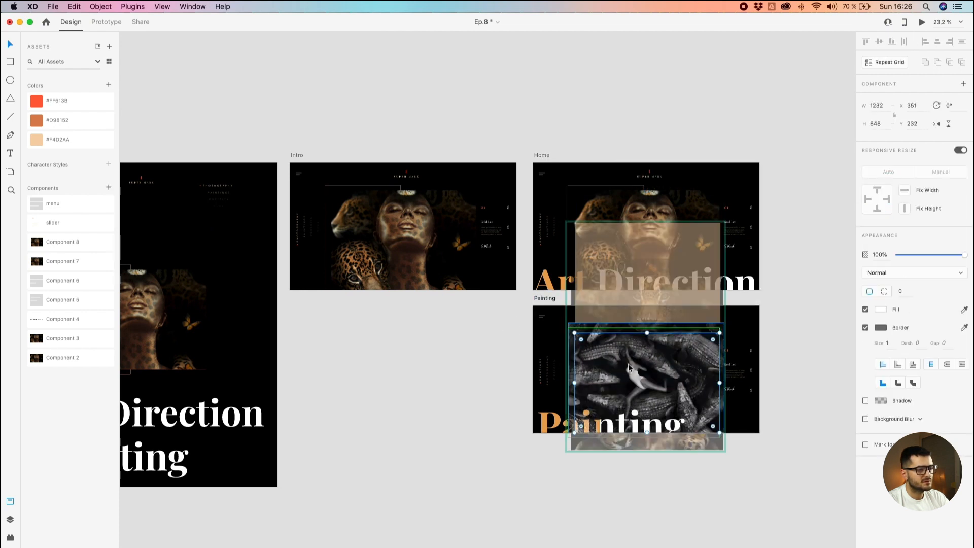
{"action": "left_click", "coordinate": [625, 254]}
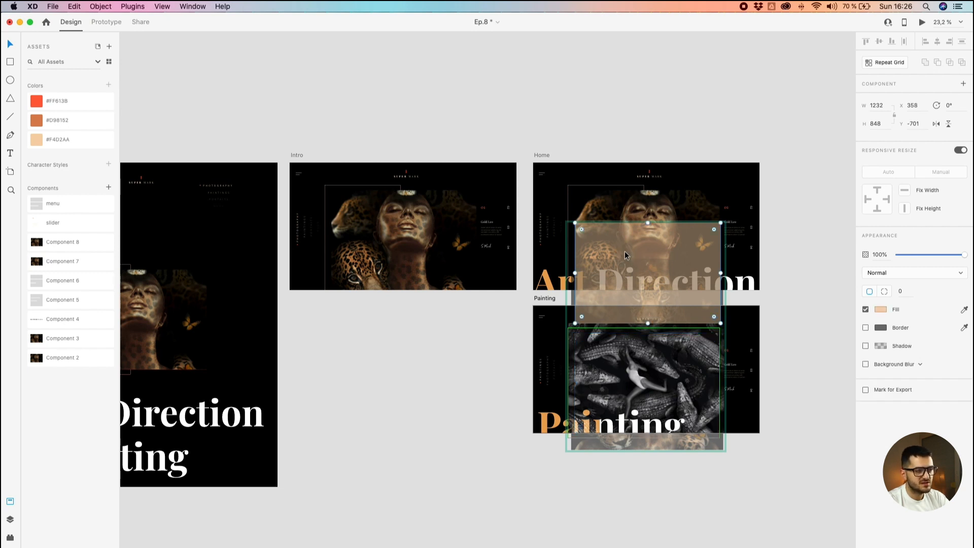
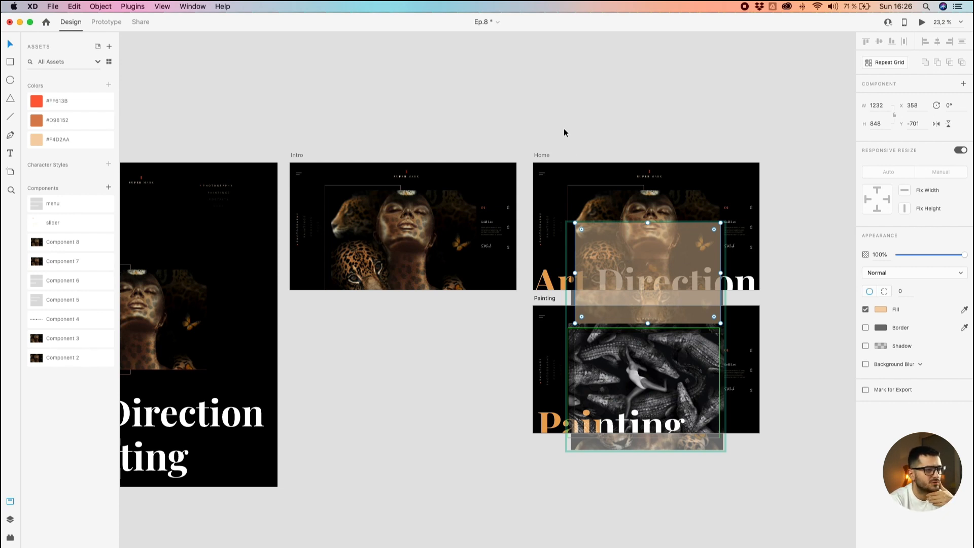
{"action": "key", "text": "Delete"}
{"action": "left_click", "coordinate": [620, 339]}
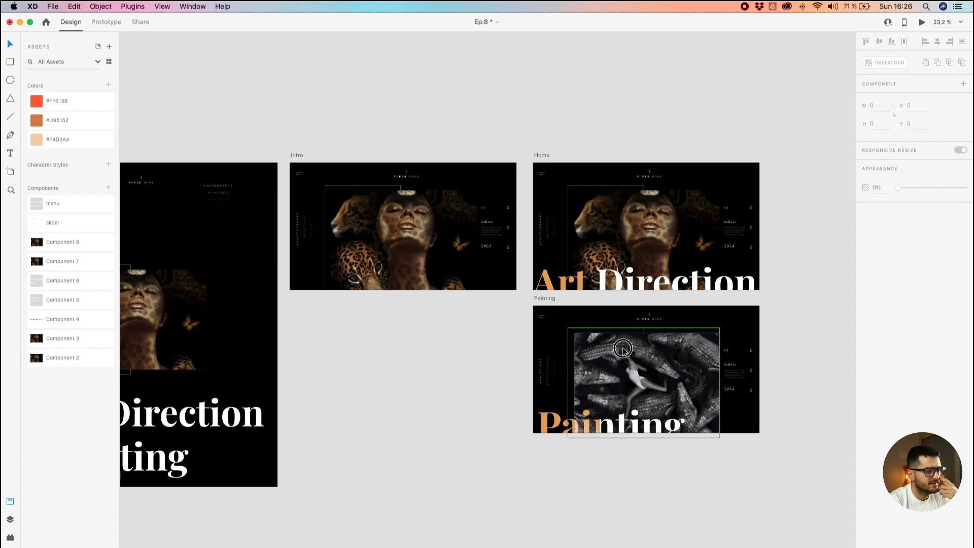
{"action": "double_click", "coordinate": [623, 351]}
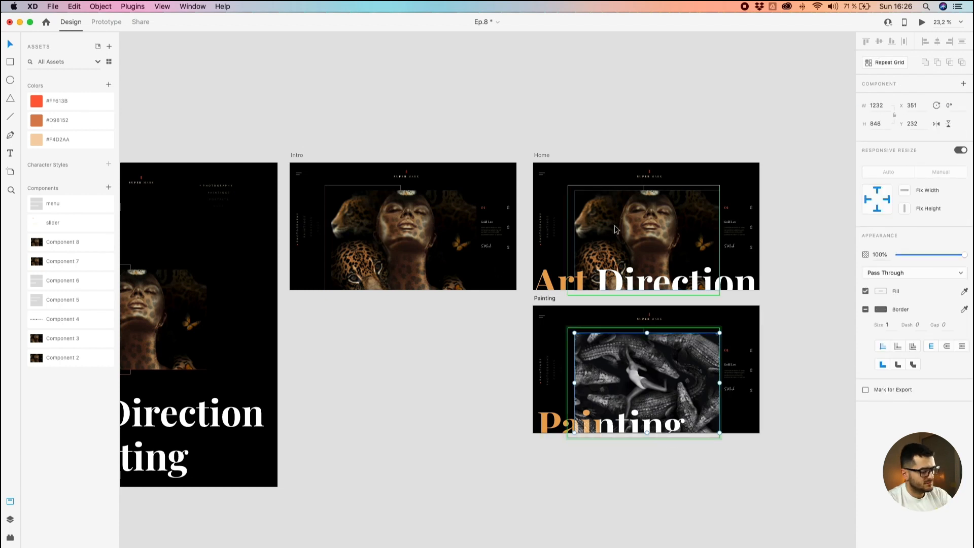
- Undo the recent edits to the dividing rectangle's fill and the master image component's placement, then clear the selection
{"action": "key", "text": "super+z"}
{"action": "key", "text": "super+z"}
{"action": "key", "text": "super+z"}
{"action": "key", "text": "super+z"}
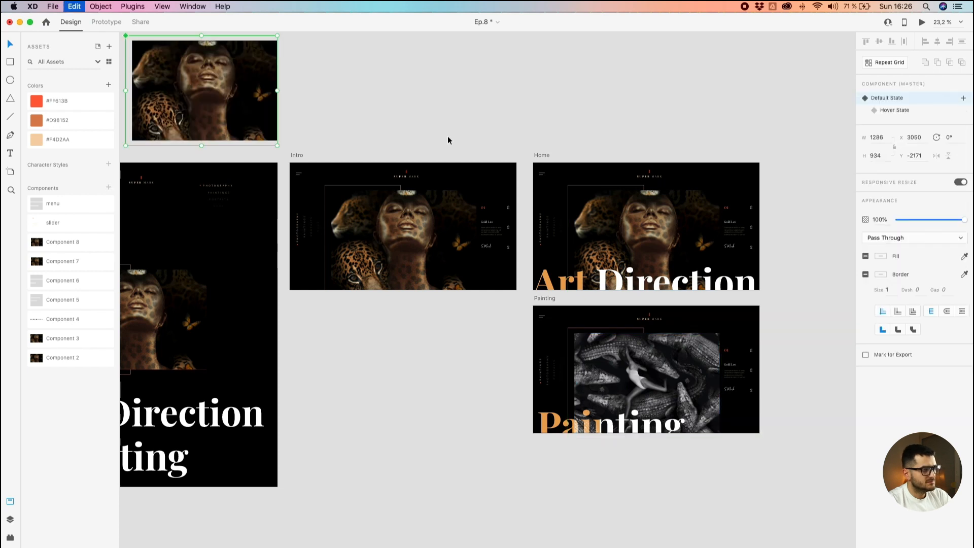
{"action": "left_click", "coordinate": [643, 231]}
{"action": "key", "text": "super+z"}
{"action": "key", "text": "super+z"}
{"action": "key", "text": "super+z"}
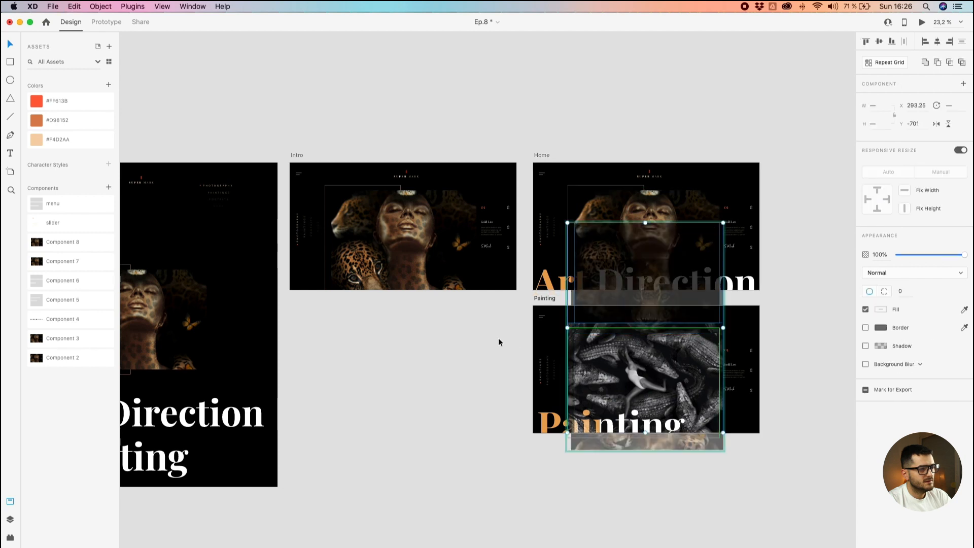
{"action": "left_click", "coordinate": [377, 332]}
- Open the master of the Intro artboard's image component and move it into the empty space beside the Home artboard
{"action": "scroll", "coordinate": [481, 325], "scroll_direction": "down", "scroll_amount": 2}
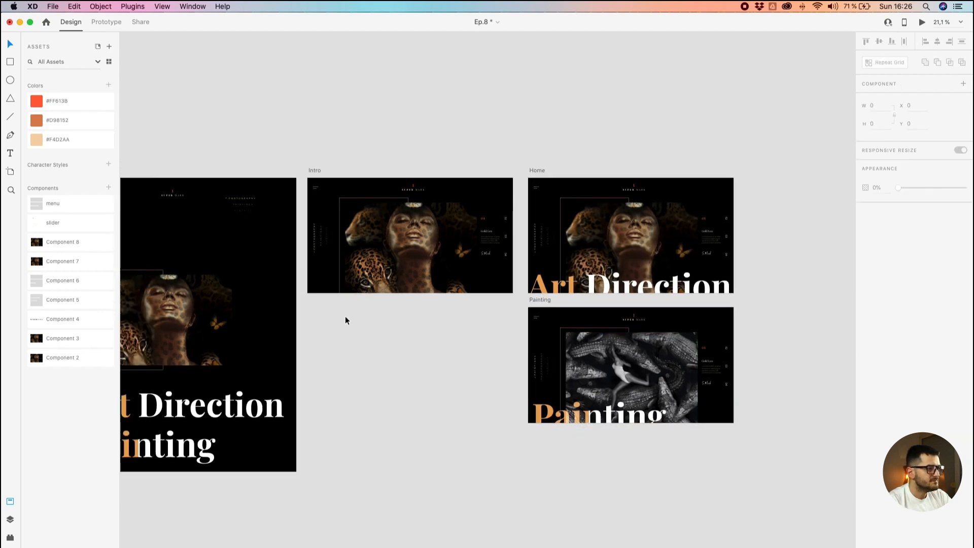
{"action": "scroll", "coordinate": [352, 308], "scroll_direction": "left", "scroll_amount": 3}
{"action": "right_click", "coordinate": [476, 234]}
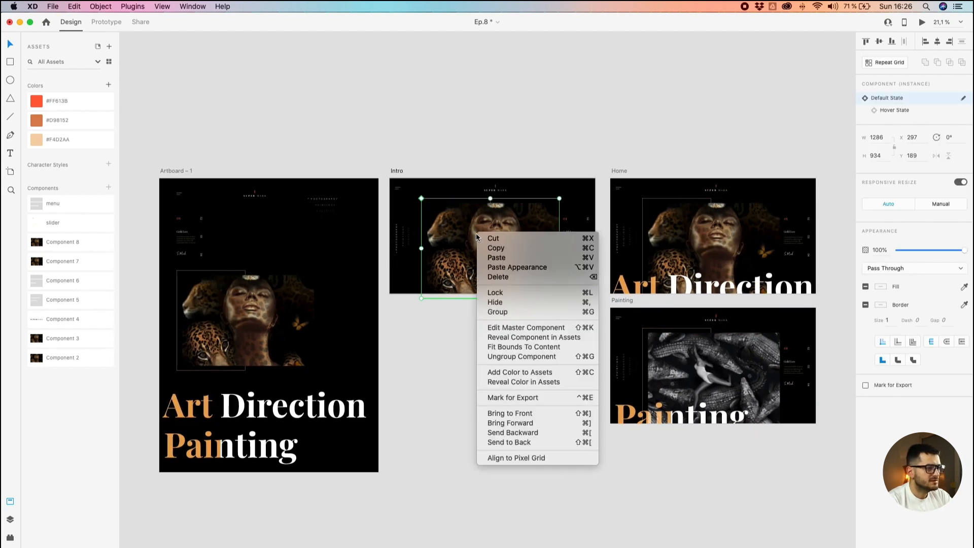
{"action": "left_click", "coordinate": [532, 329]}
{"action": "left_click_drag", "start_coordinate": [459, 311], "coordinate": [532, 268]}
{"action": "scroll", "coordinate": [664, 353], "scroll_direction": "up", "scroll_amount": 3}
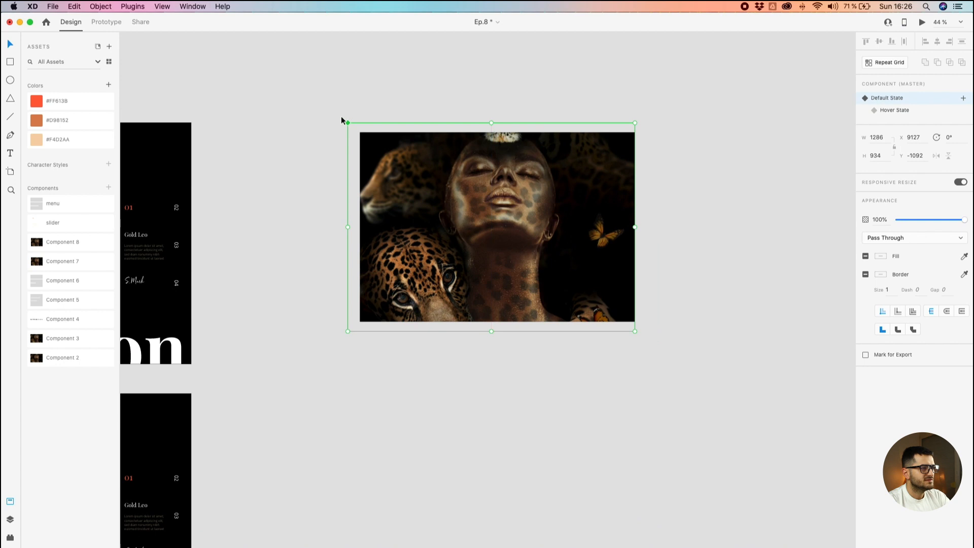
- Move the master image component farther away from the Home artboard, to X 9649 and Y -1134
{"action": "scroll", "coordinate": [346, 126], "scroll_direction": "up", "scroll_amount": 3}
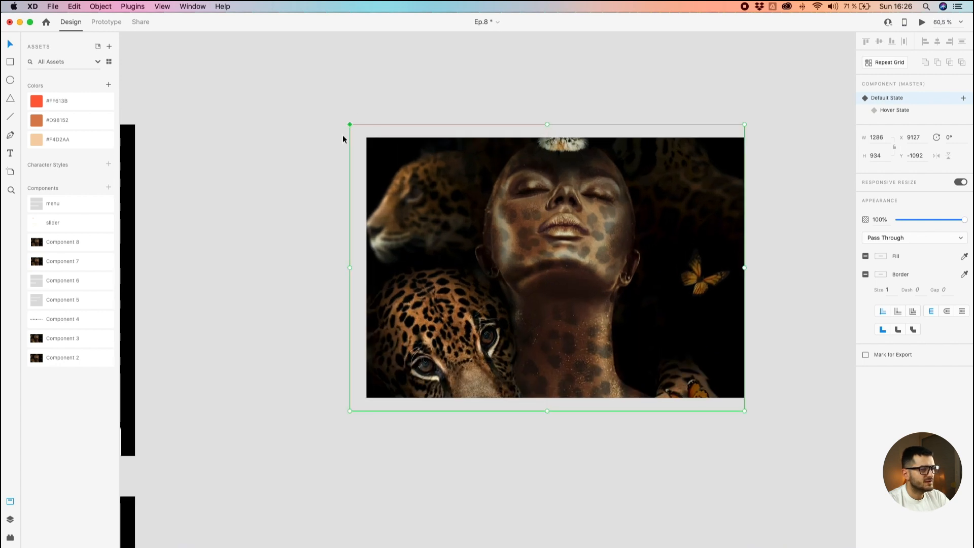
{"action": "scroll", "coordinate": [343, 137], "scroll_direction": "down", "scroll_amount": 2}
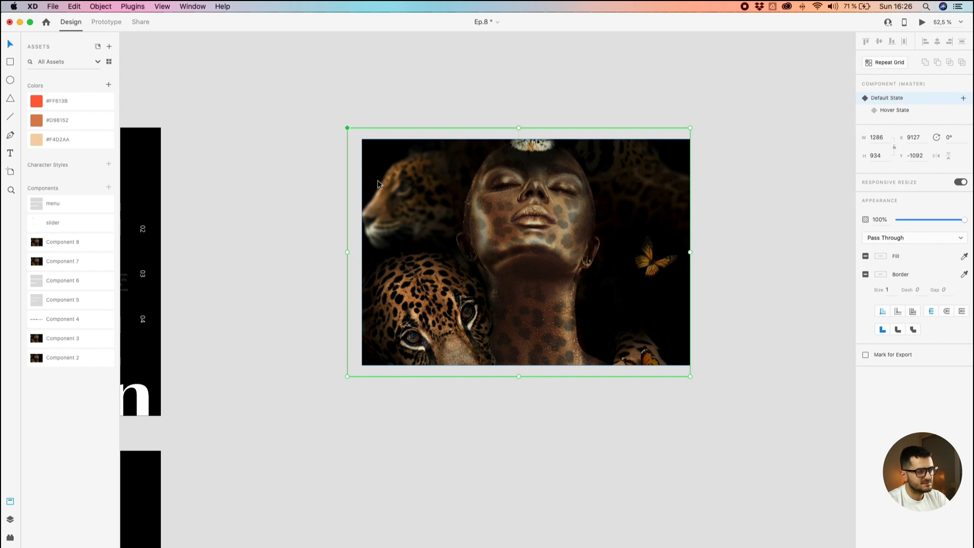
{"action": "scroll", "coordinate": [377, 179], "scroll_direction": "down", "scroll_amount": 2}
{"action": "left_click_drag", "start_coordinate": [315, 213], "coordinate": [450, 211]}
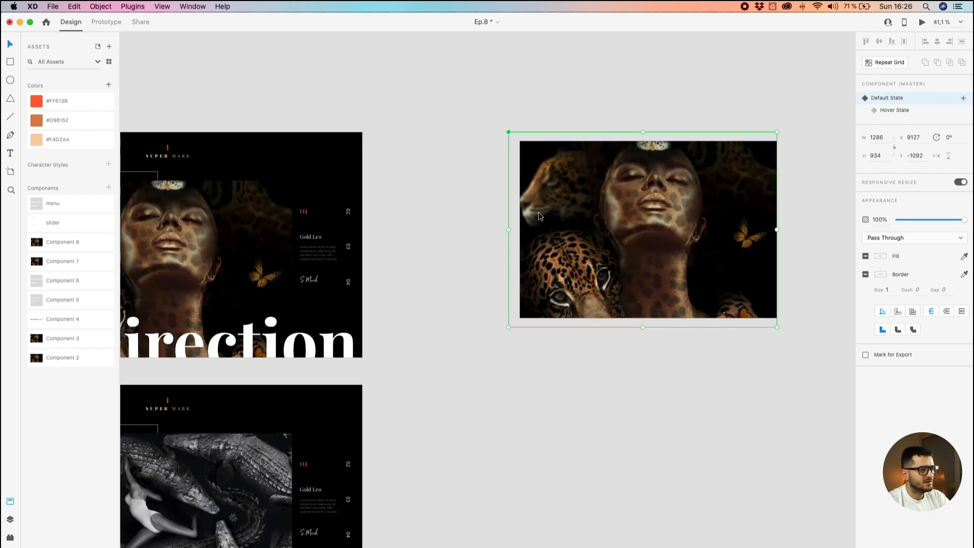
{"action": "scroll", "coordinate": [538, 216], "scroll_direction": "down", "scroll_amount": 3}
{"action": "left_click_drag", "start_coordinate": [562, 221], "coordinate": [628, 210]}
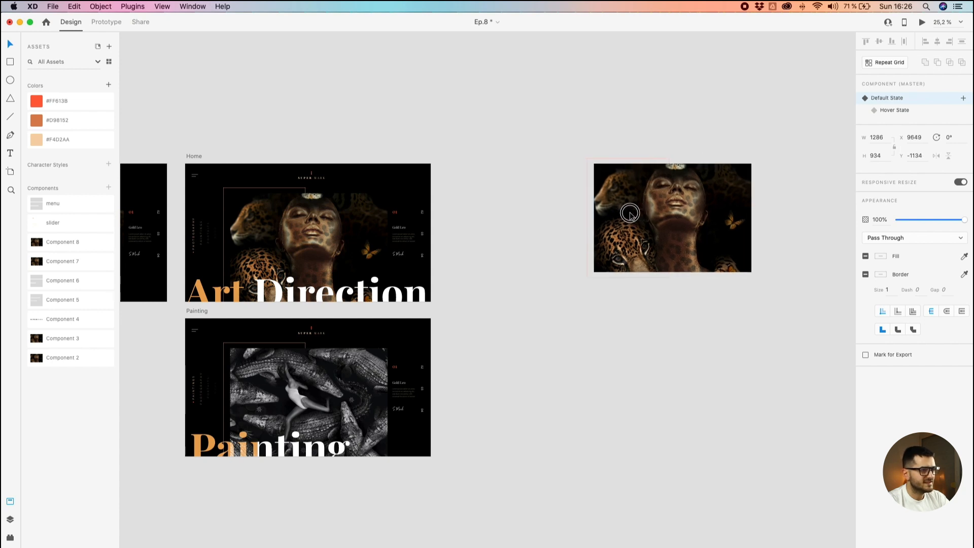
{"action": "left_click", "coordinate": [543, 208]}
- Check whether the images on the Home, Intro and Painting artboards are instances of the same component
{"action": "left_click", "coordinate": [283, 217]}
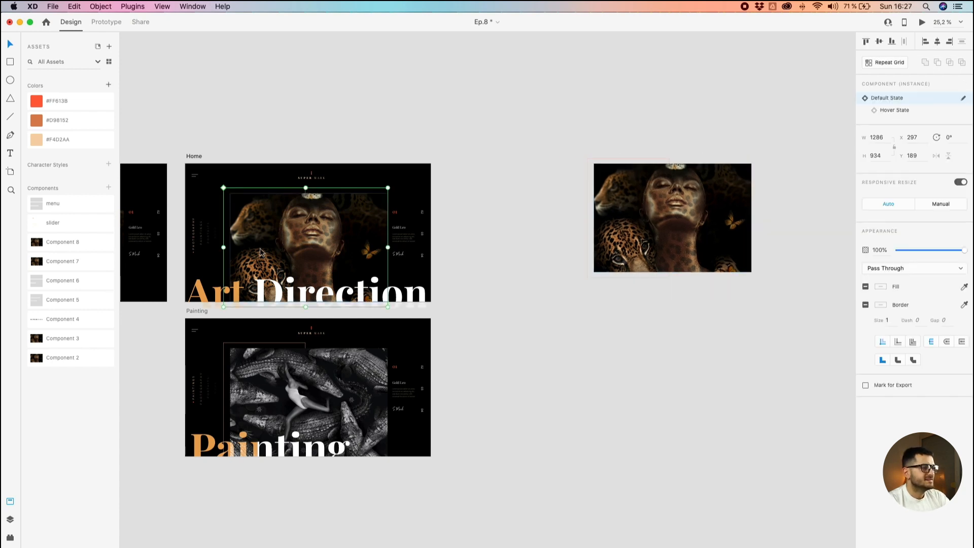
{"action": "scroll", "coordinate": [287, 272], "scroll_direction": "left", "scroll_amount": 5}
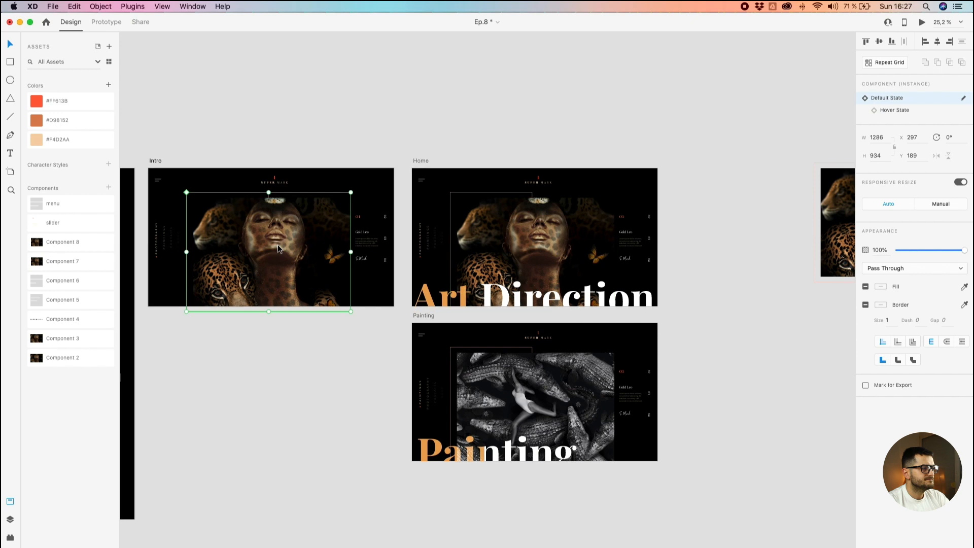
{"action": "left_click", "coordinate": [490, 373]}
{"action": "scroll", "coordinate": [468, 365], "scroll_direction": "up", "scroll_amount": 5}
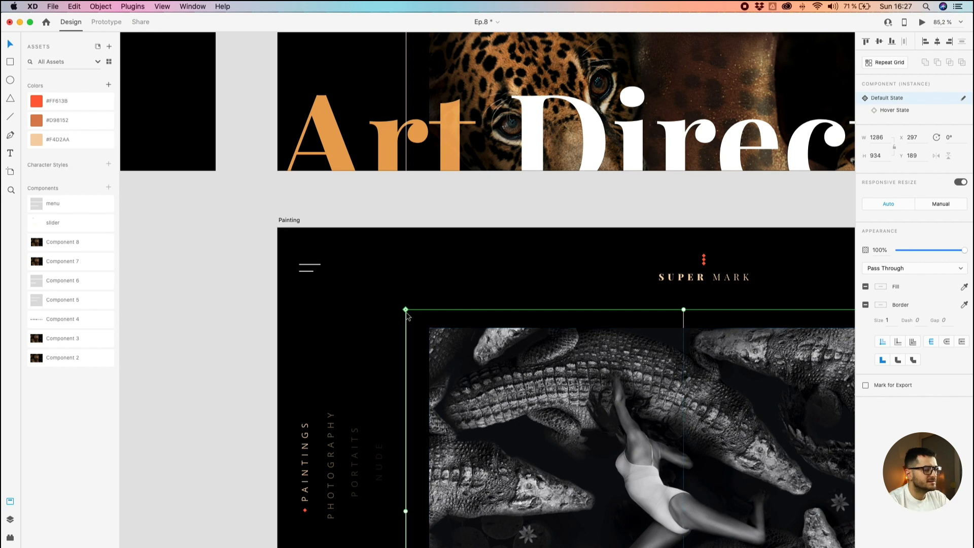
{"action": "scroll", "coordinate": [507, 368], "scroll_direction": "down", "scroll_amount": 3}
{"action": "double_click", "coordinate": [542, 374]}
{"action": "double_click", "coordinate": [542, 374]}
{"action": "left_click", "coordinate": [549, 277]}
{"action": "left_click", "coordinate": [408, 318]}
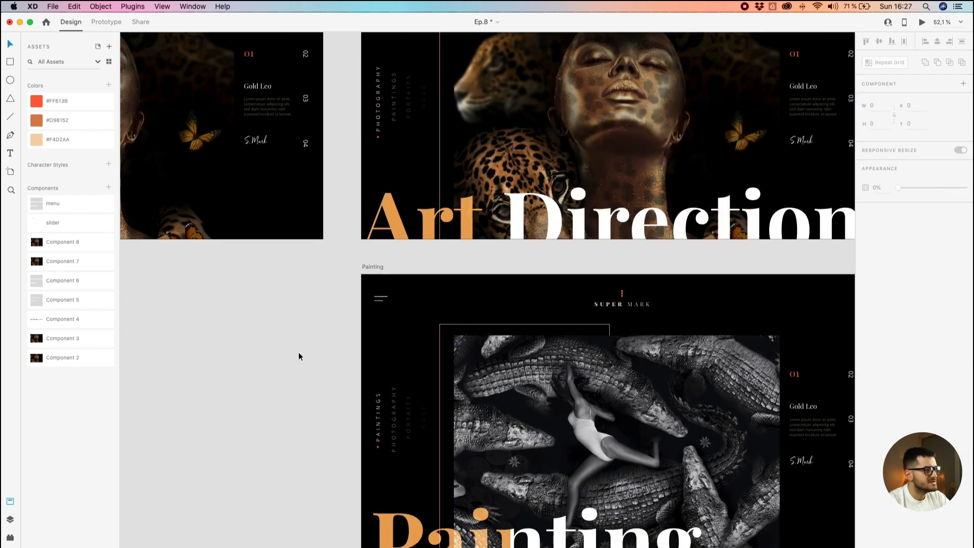
{"action": "scroll", "coordinate": [300, 351], "scroll_direction": "down", "scroll_amount": 3}
- Compare the component markers and properties of the image instances across the Home, Intro and Painting artboards
{"action": "left_click", "coordinate": [431, 236]}
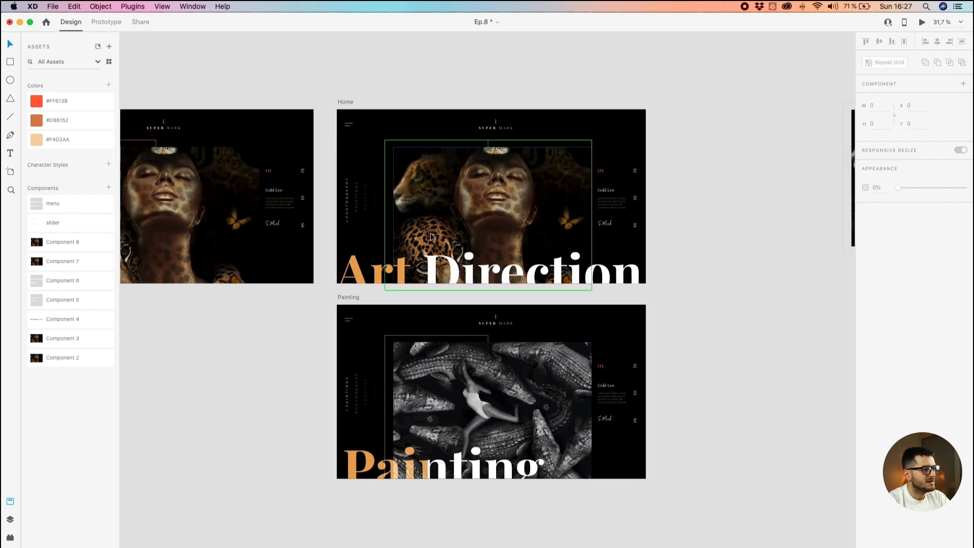
{"action": "left_click", "coordinate": [444, 376]}
{"action": "left_click", "coordinate": [453, 196]}
{"action": "scroll", "coordinate": [397, 127], "scroll_direction": "up", "scroll_amount": 3}
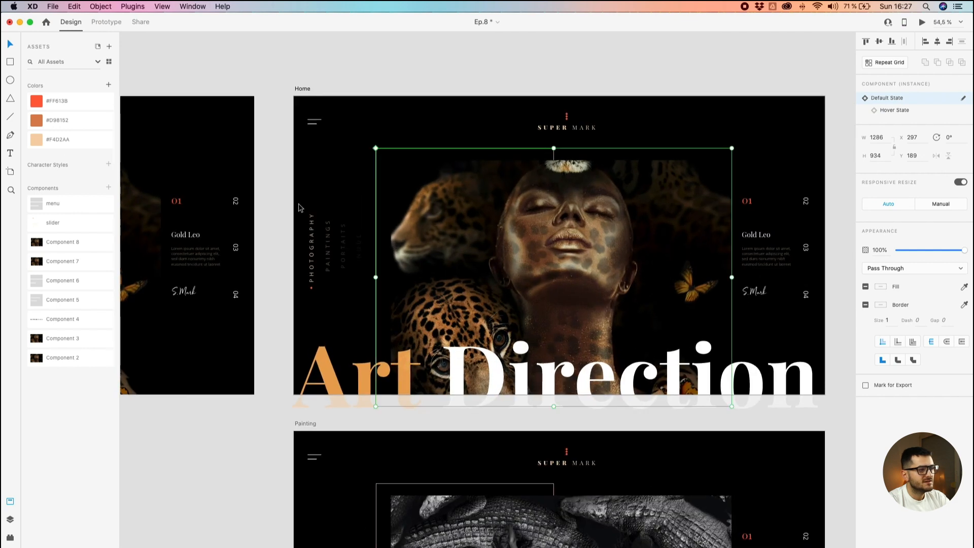
{"action": "scroll", "coordinate": [641, 261], "scroll_direction": "left", "scroll_amount": 10}
{"action": "left_click", "coordinate": [371, 282]}
{"action": "scroll", "coordinate": [370, 282], "scroll_direction": "down", "scroll_amount": 5}
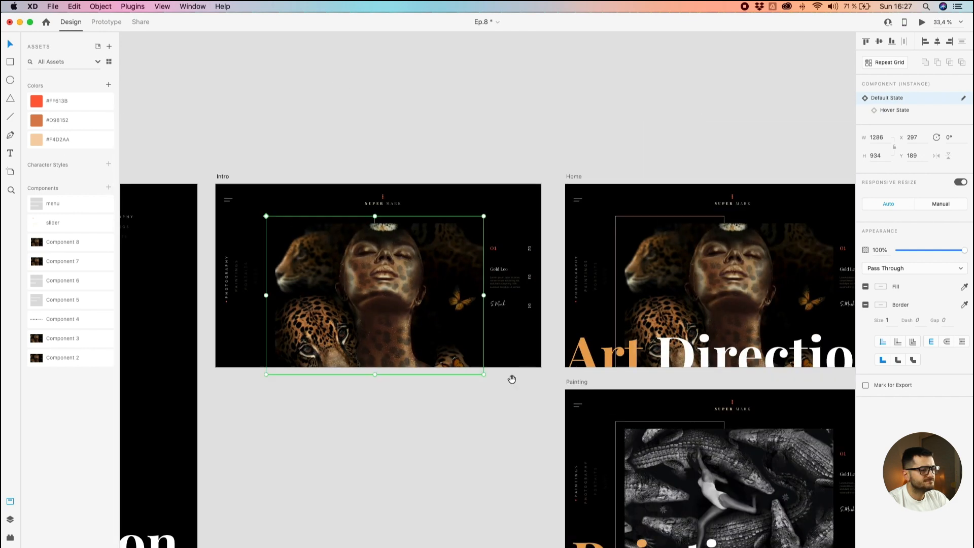
{"action": "scroll", "coordinate": [510, 379], "scroll_direction": "down", "scroll_amount": 5}
{"action": "scroll", "coordinate": [510, 379], "scroll_direction": "right", "scroll_amount": 5}
{"action": "left_click", "coordinate": [442, 271]}
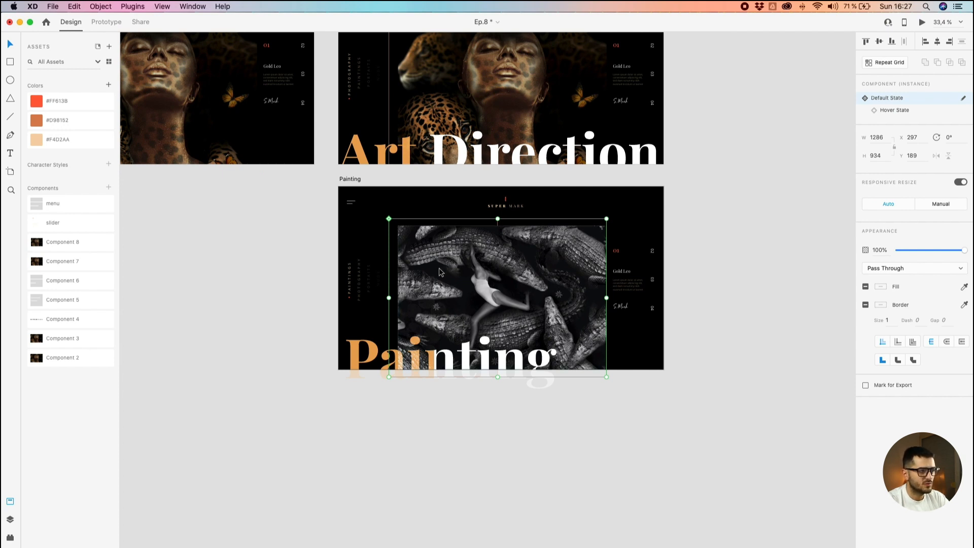
{"action": "left_click", "coordinate": [294, 265]}
{"action": "scroll", "coordinate": [272, 263], "scroll_direction": "down", "scroll_amount": 3}
{"action": "left_click", "coordinate": [373, 262]}
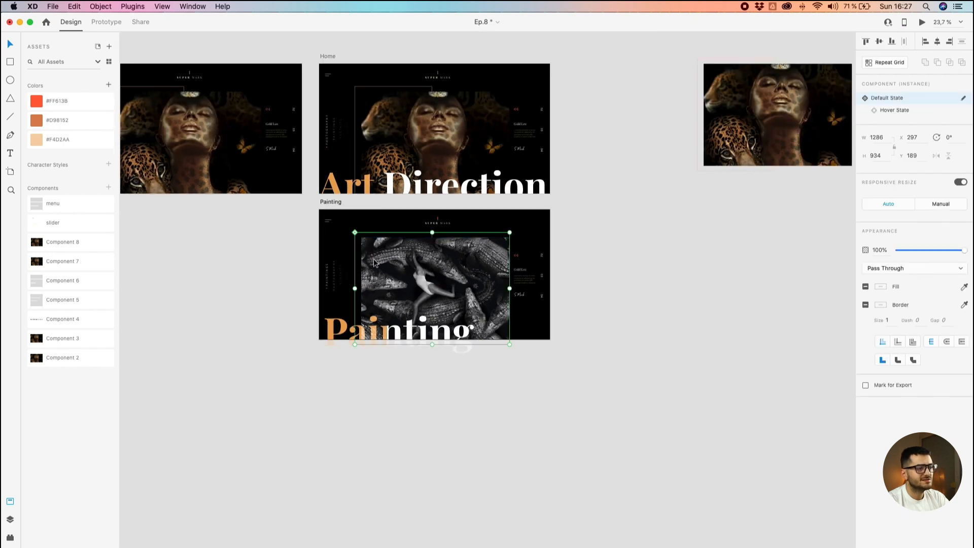
- Compare the master image component with the Painting artboard's instance, examining the instance's corner marker up close
{"action": "left_click", "coordinate": [775, 119]}
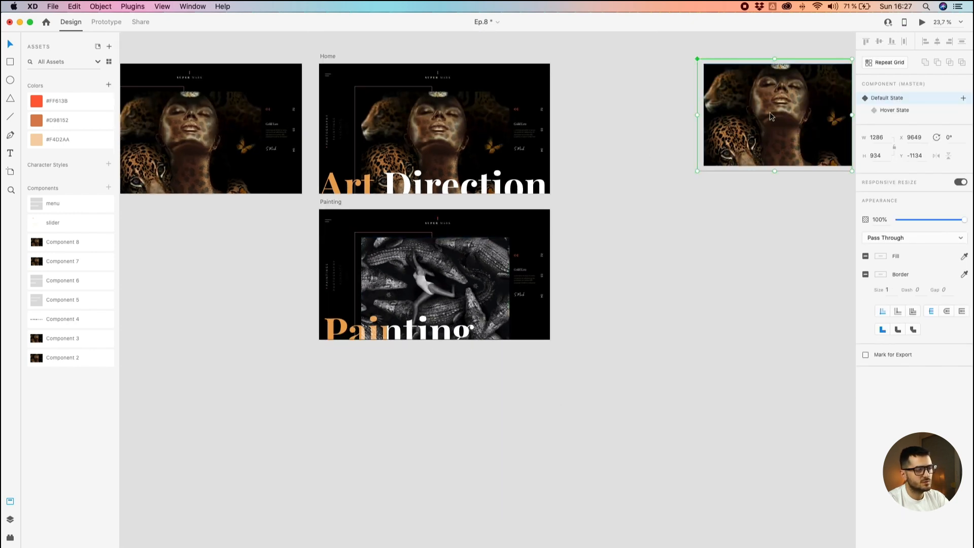
{"action": "left_click", "coordinate": [452, 286]}
{"action": "scroll", "coordinate": [538, 287], "scroll_direction": "right", "scroll_amount": 3}
{"action": "scroll", "coordinate": [539, 288], "scroll_direction": "up", "scroll_amount": 2}
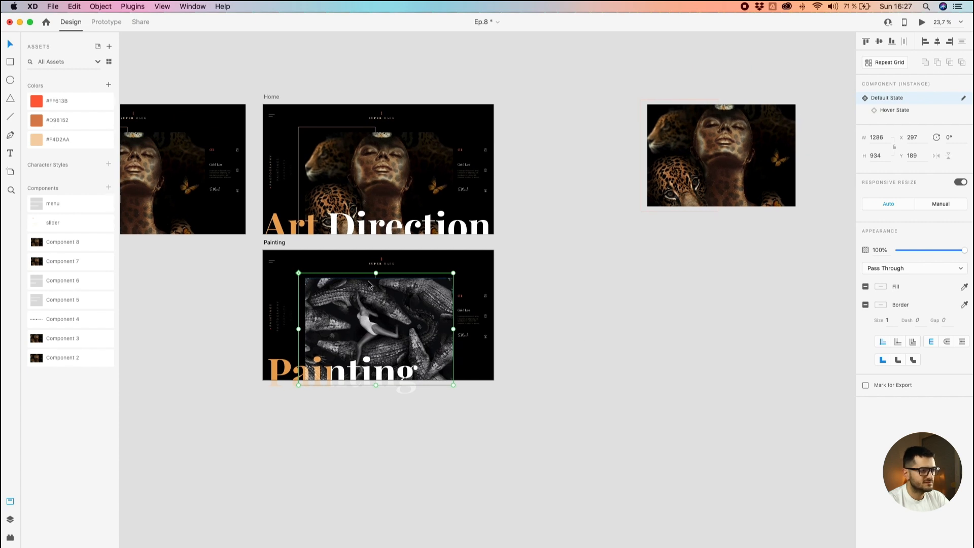
{"action": "key", "text": "alt"}
{"action": "scroll", "coordinate": [298, 273], "scroll_direction": "up", "scroll_amount": 5}
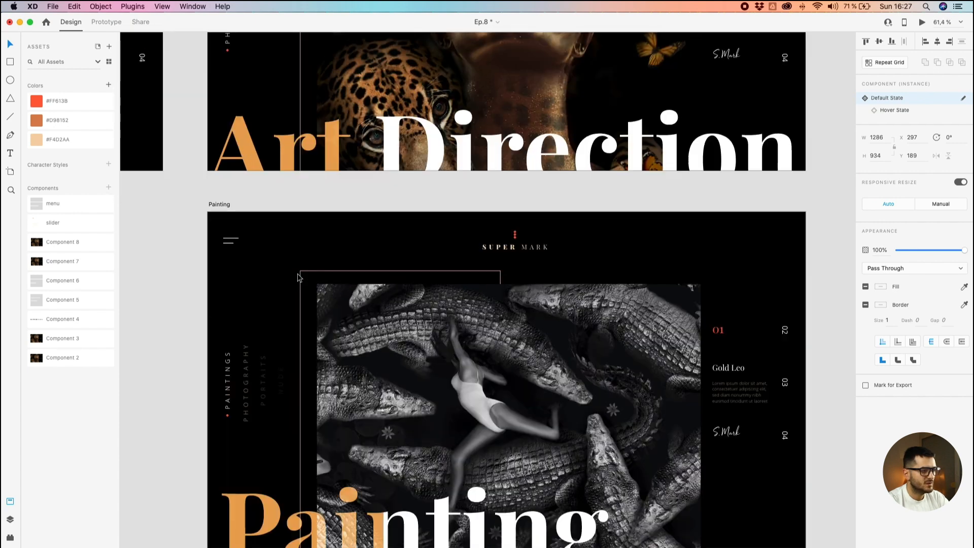
{"action": "scroll", "coordinate": [304, 274], "scroll_direction": "down", "scroll_amount": 5}
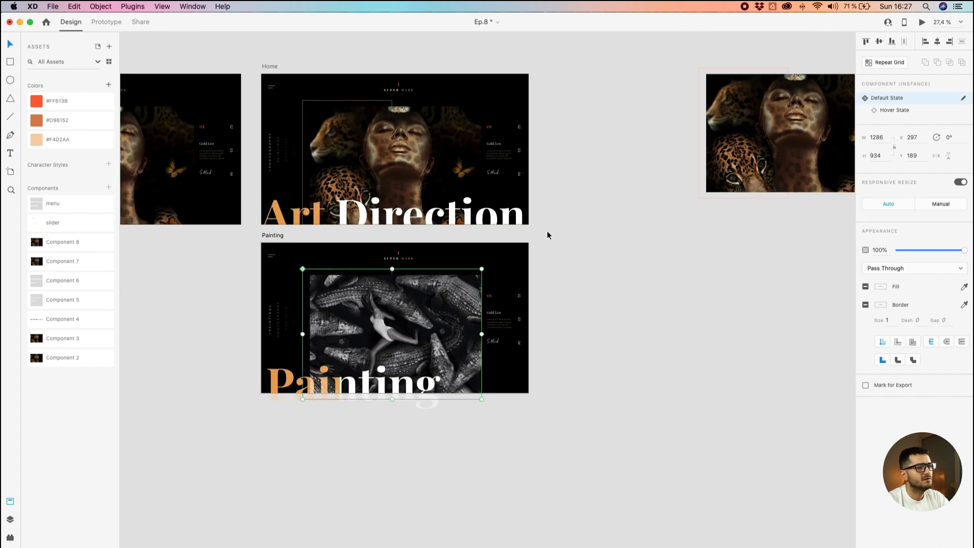
{"action": "left_click", "coordinate": [571, 234]}
{"action": "left_click_drag", "start_coordinate": [572, 232], "coordinate": [520, 245]}
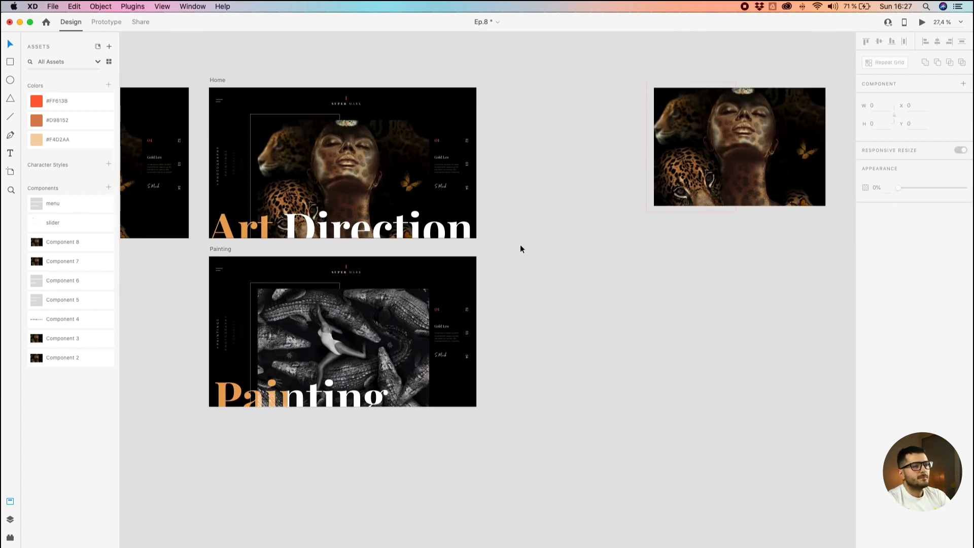
- Open the mask group inside the master image component in the layer list and select its dividing rectangle, Rectangle 30
{"action": "left_click", "coordinate": [775, 171]}
{"action": "left_click_drag", "start_coordinate": [742, 139], "coordinate": [590, 144]}
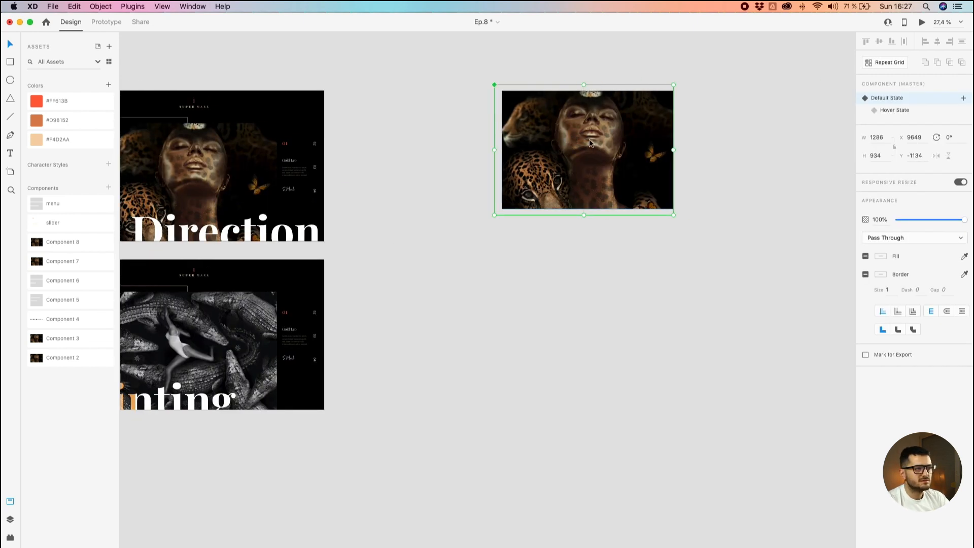
{"action": "double_click", "coordinate": [589, 142]}
{"action": "scroll", "coordinate": [589, 142], "scroll_direction": "up", "scroll_amount": 3}
{"action": "left_click_drag", "start_coordinate": [589, 142], "coordinate": [495, 178]}
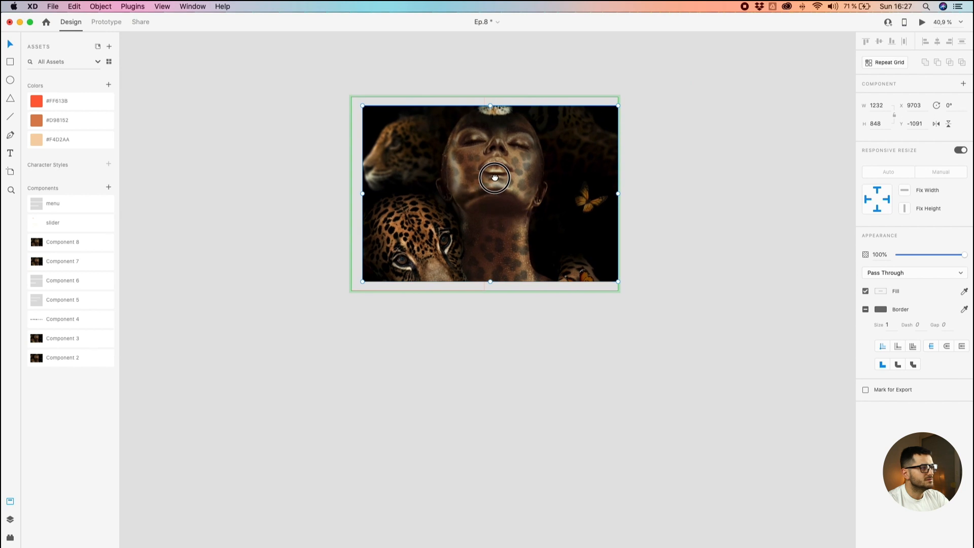
{"action": "left_click", "coordinate": [10, 519]}
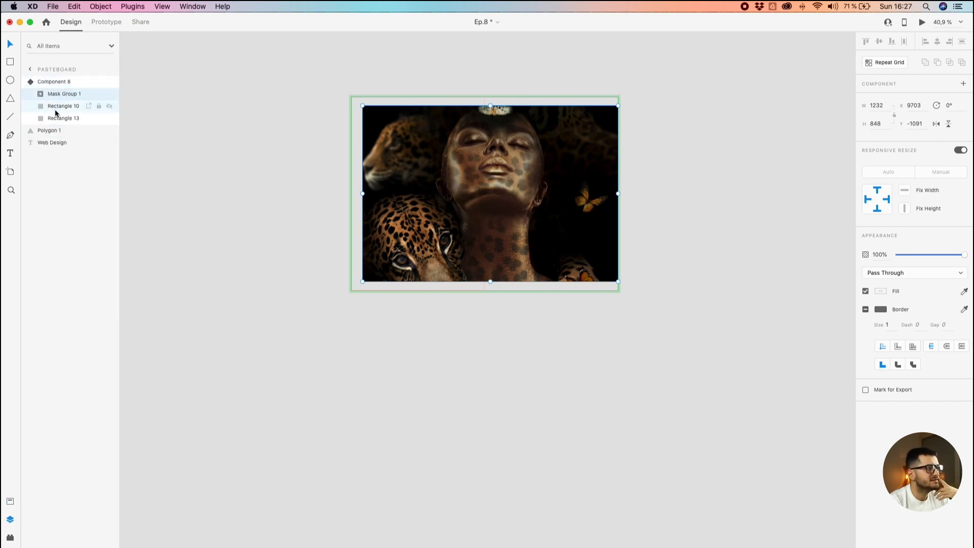
{"action": "double_click", "coordinate": [431, 181]}
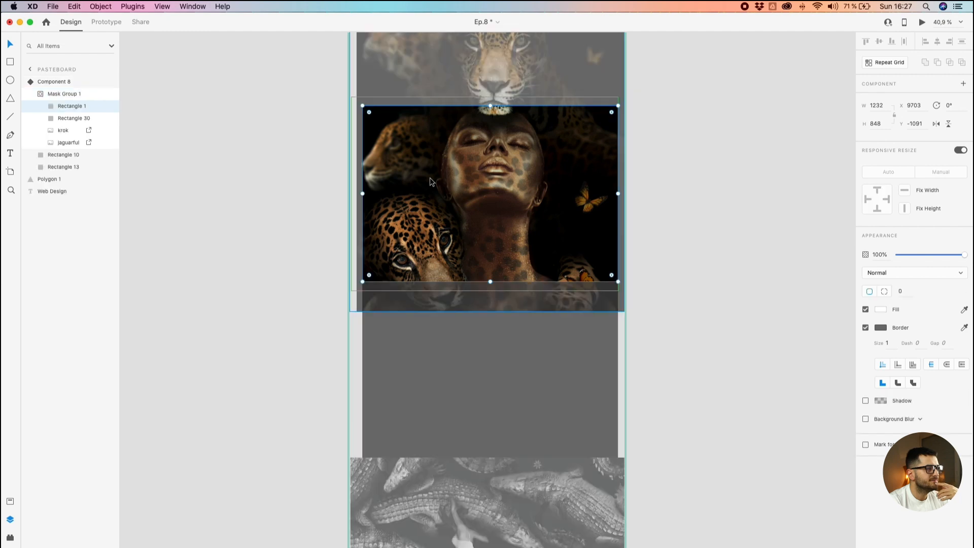
{"action": "left_click", "coordinate": [64, 119]}
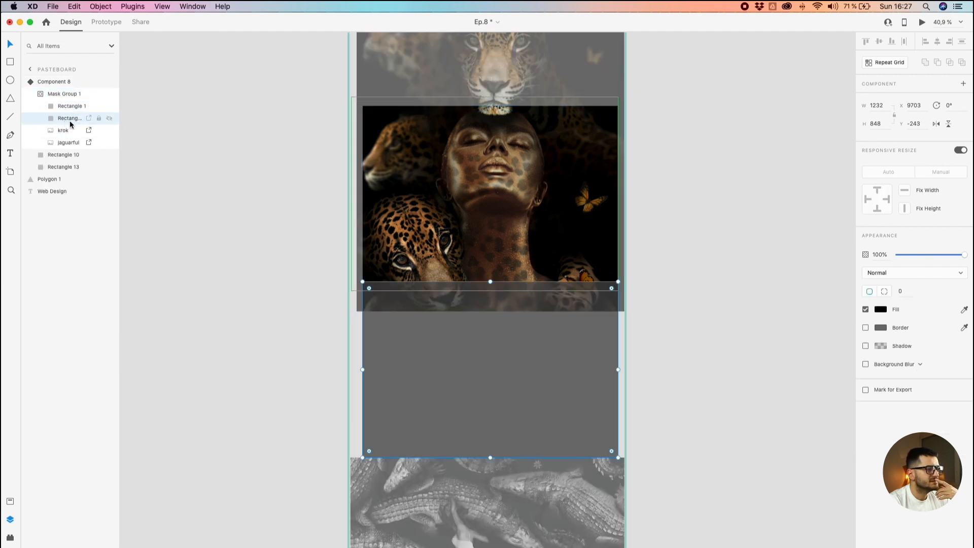
- Examine the crocodile image inside the master's mask and reselect the black dividing rectangle above it
{"action": "left_click", "coordinate": [443, 492]}
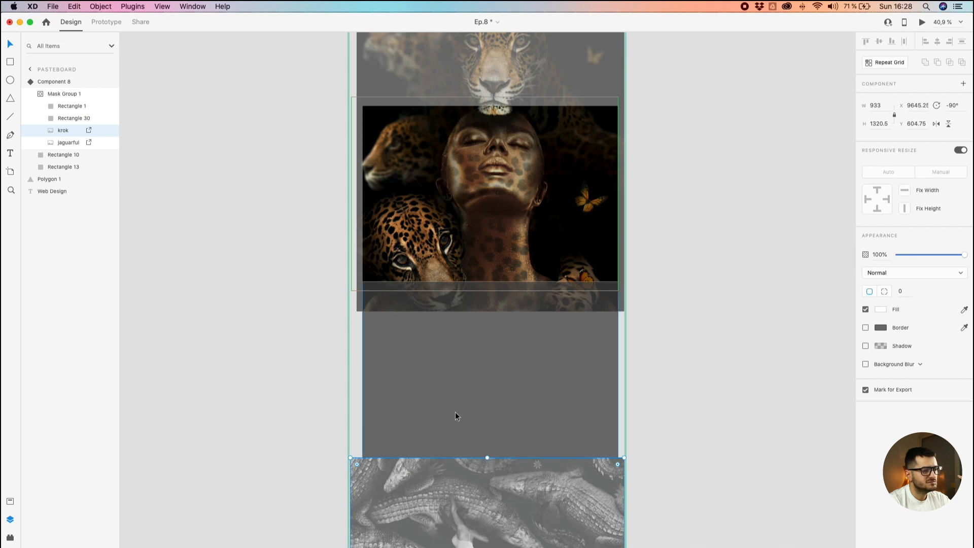
{"action": "left_click", "coordinate": [456, 496]}
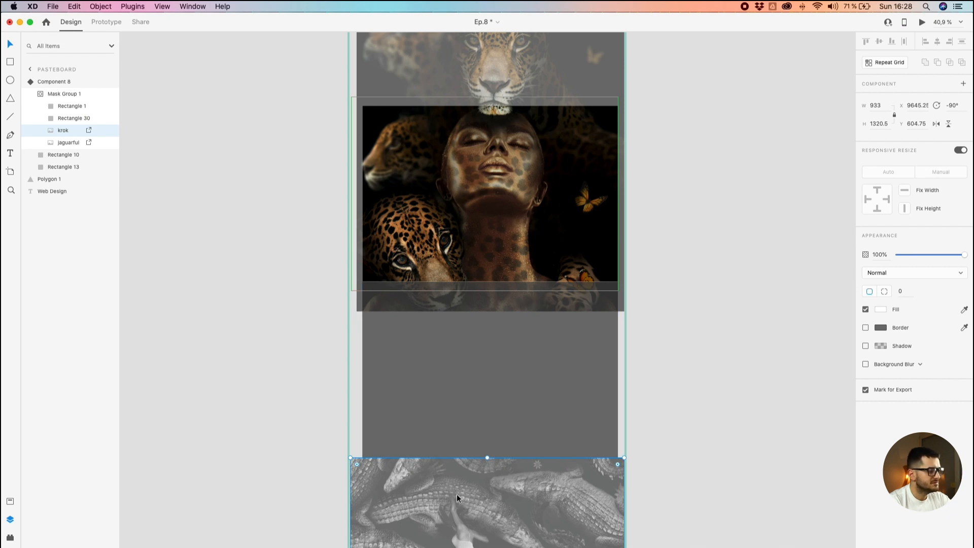
{"action": "scroll", "coordinate": [452, 473], "scroll_direction": "down", "scroll_amount": 8}
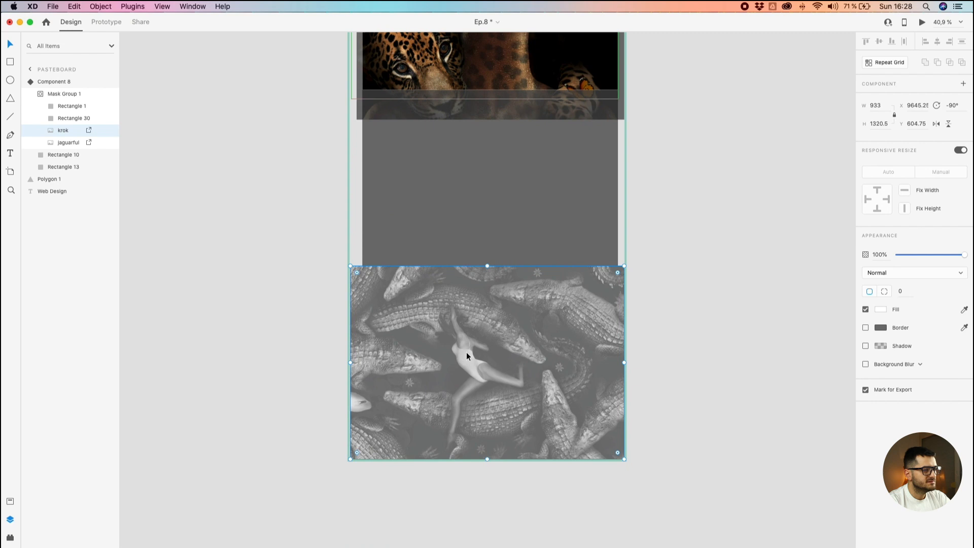
{"action": "left_click", "coordinate": [451, 226]}
{"action": "scroll", "coordinate": [432, 319], "scroll_direction": "up", "scroll_amount": 7}
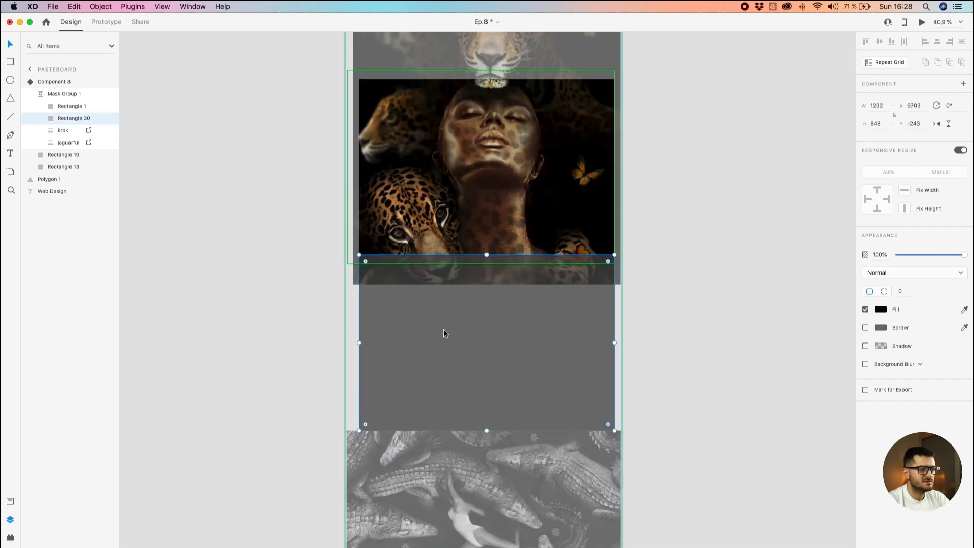
- Examine the jaguar image, the crocodile image and the mask rectangle, Rectangle 1, inside the master component's mask group
{"action": "left_click", "coordinate": [479, 196]}
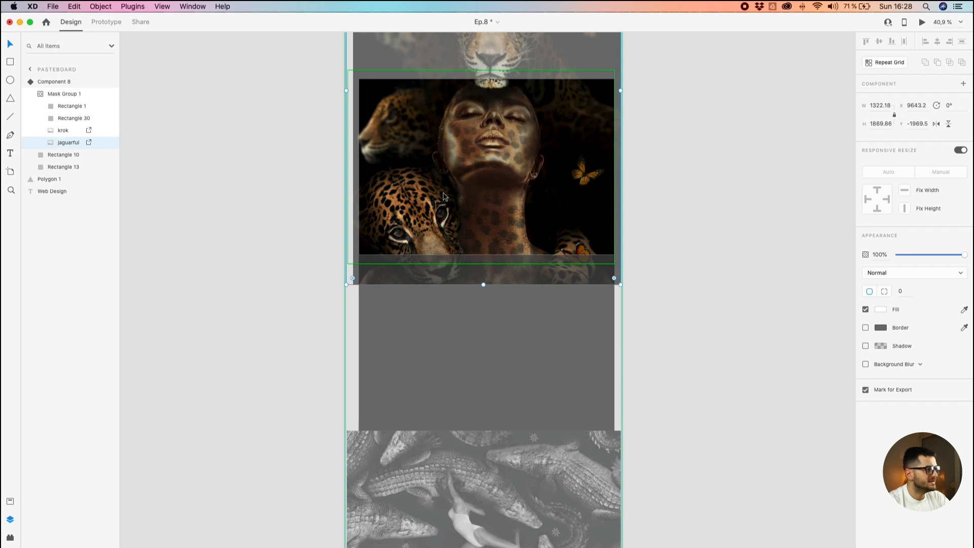
{"action": "left_click", "coordinate": [71, 131]}
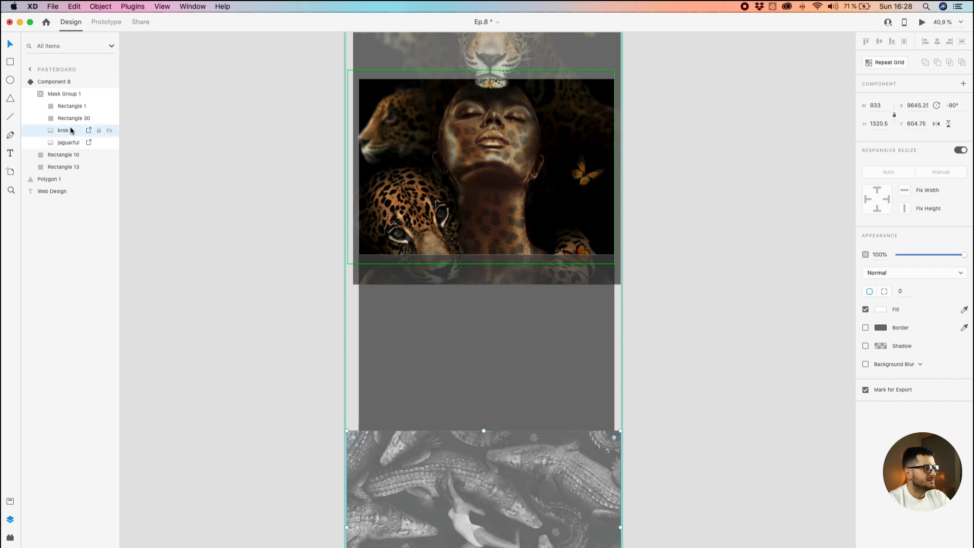
{"action": "left_click", "coordinate": [70, 106]}
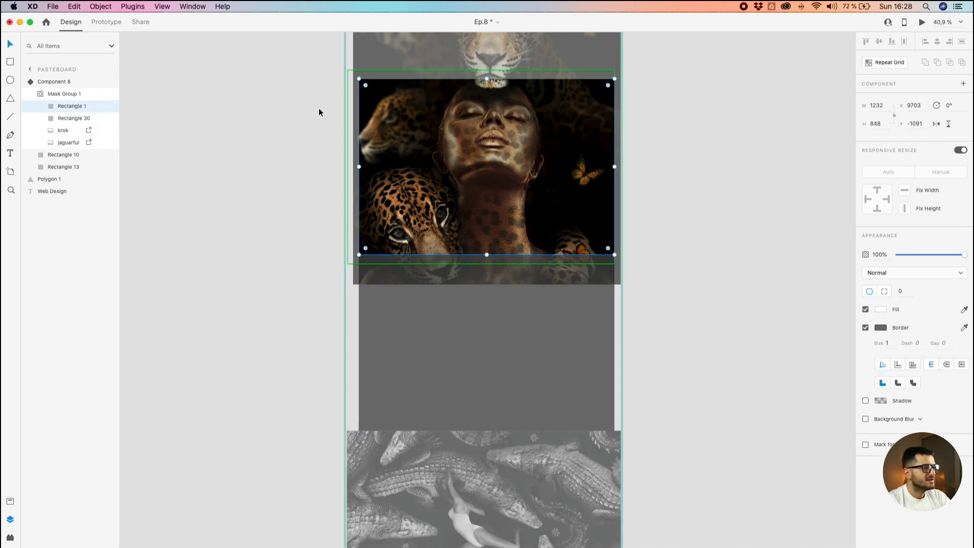
{"action": "mouse_move", "coordinate": [358, 79]}
{"action": "left_click_drag", "start_coordinate": [358, 79], "coordinate": [382, 92]}
{"action": "key", "text": "super+z"}
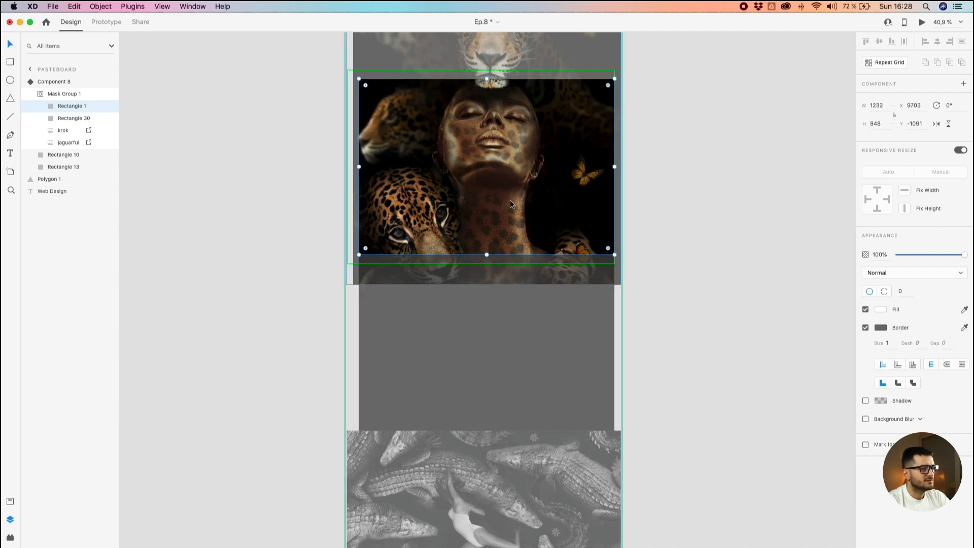
- Select the thin outline Rectangle 10 in the master image component and examine its corner up close, toggling its visibility off and on
{"action": "left_click", "coordinate": [254, 128]}
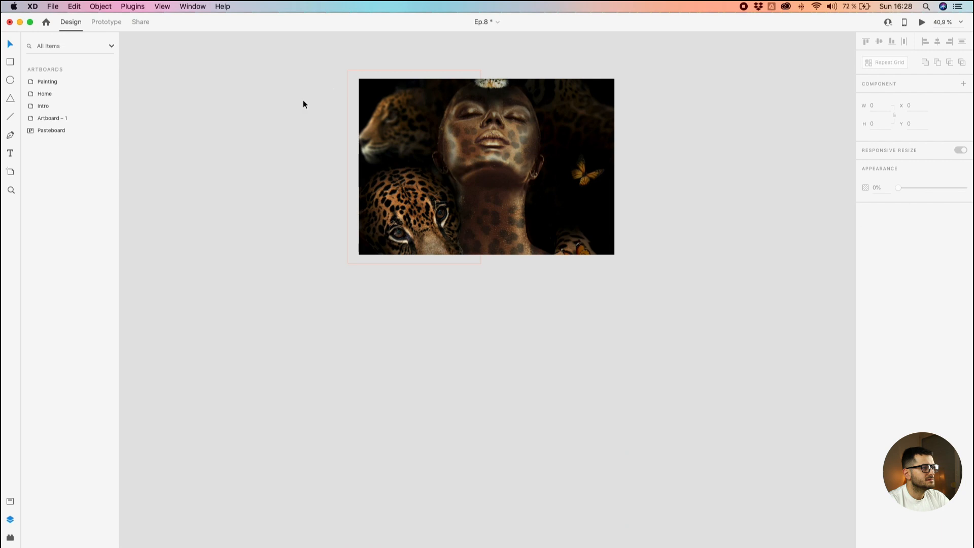
{"action": "double_click", "coordinate": [354, 72]}
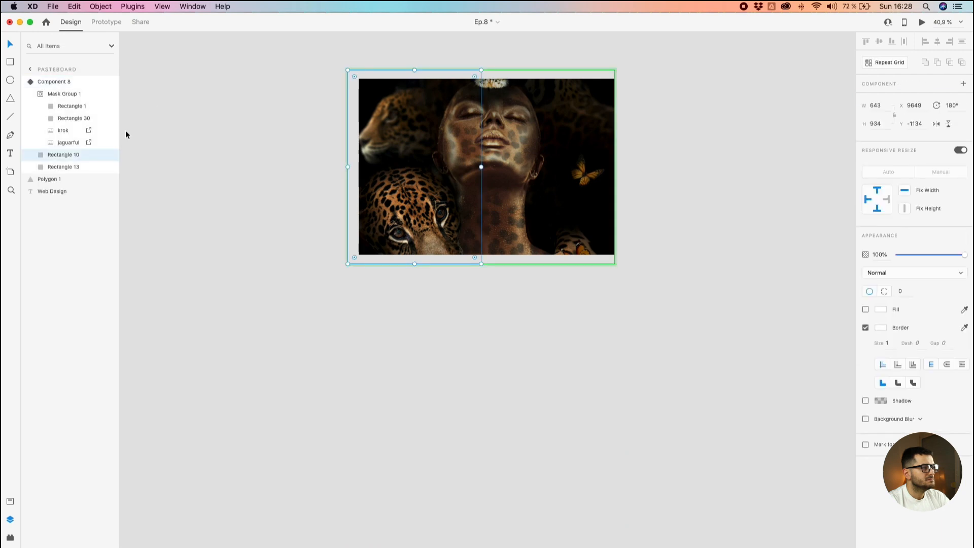
{"action": "scroll", "coordinate": [476, 72], "scroll_direction": "up", "scroll_amount": 3}
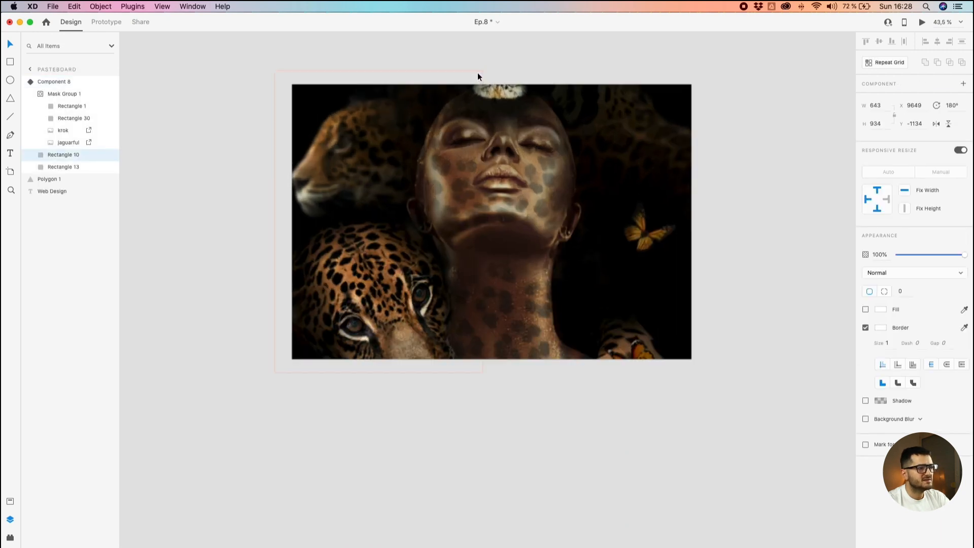
{"action": "scroll", "coordinate": [476, 76], "scroll_direction": "up", "scroll_amount": 10}
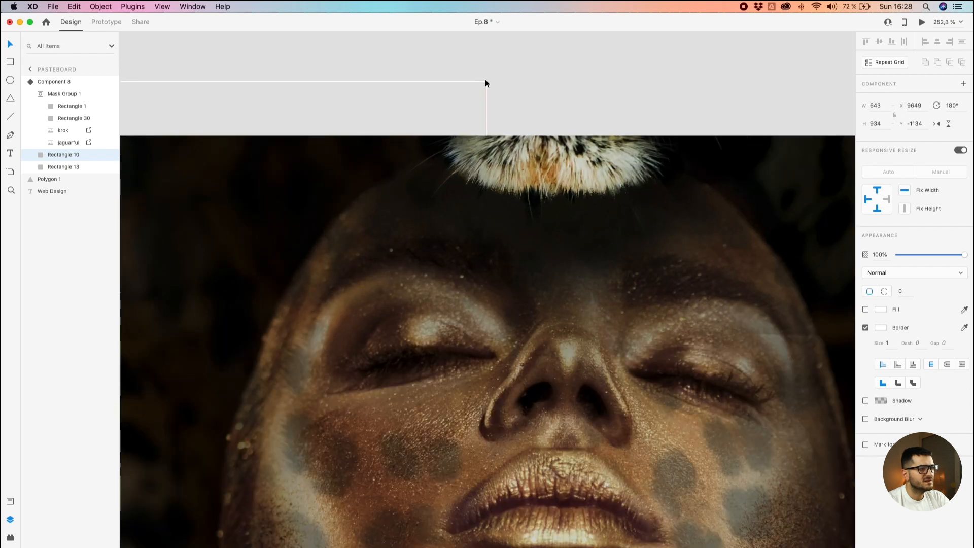
{"action": "scroll", "coordinate": [483, 82], "scroll_direction": "up", "scroll_amount": 6}
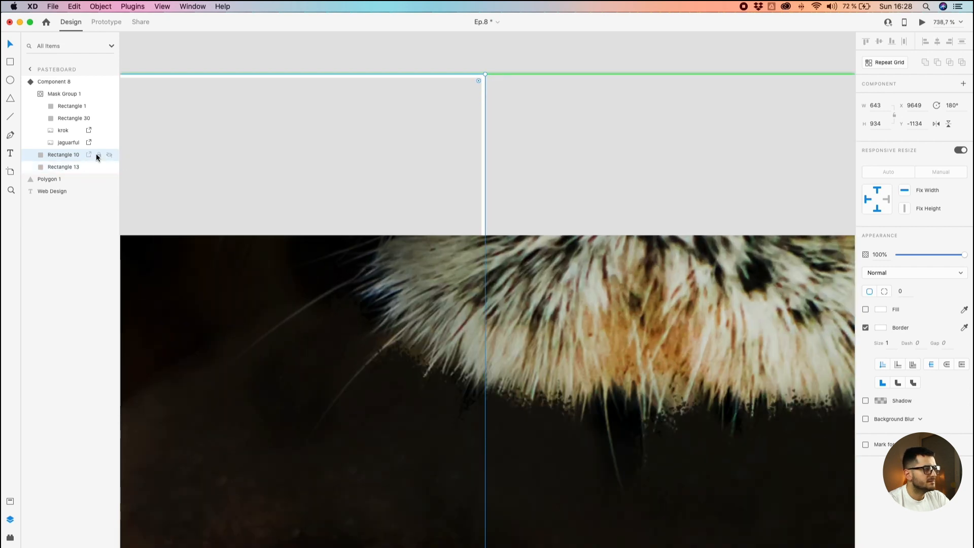
{"action": "left_click", "coordinate": [109, 155]}
{"action": "left_click", "coordinate": [109, 155]}
{"action": "scroll", "coordinate": [306, 118], "scroll_direction": "down", "scroll_amount": 8}
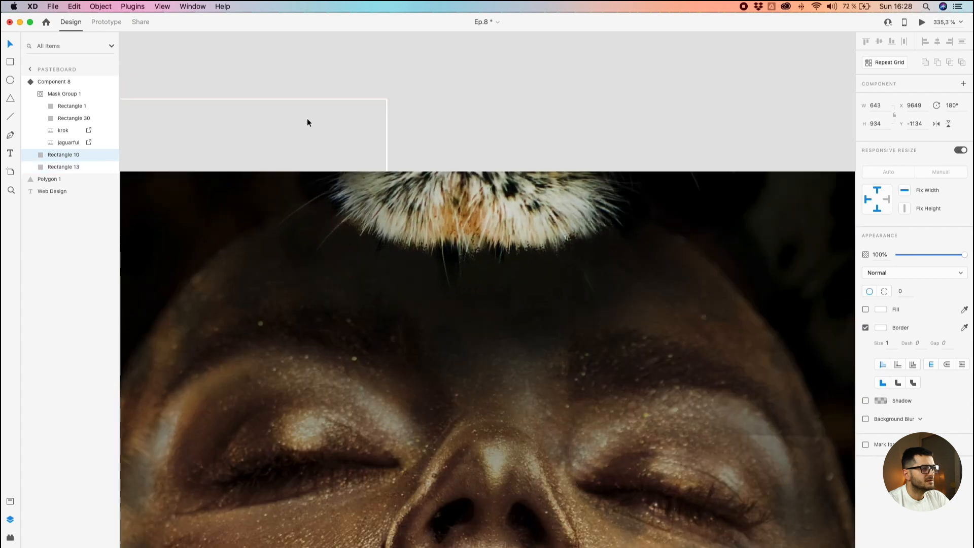
{"action": "scroll", "coordinate": [440, 67], "scroll_direction": "down", "scroll_amount": 4}
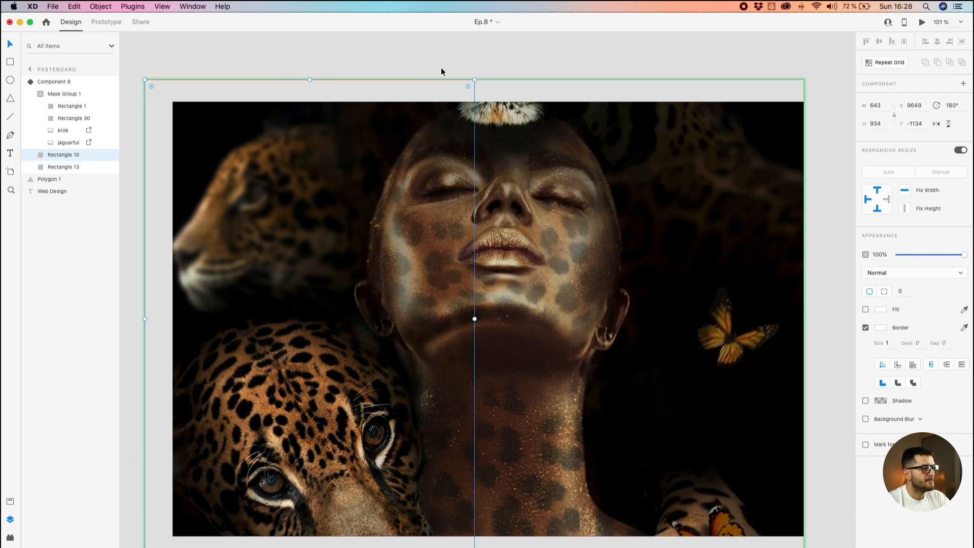
- Duplicate the master image component beside the original and ungroup the copy
{"action": "left_click", "coordinate": [219, 64]}
{"action": "left_click_drag", "start_coordinate": [211, 61], "coordinate": [720, 424]}
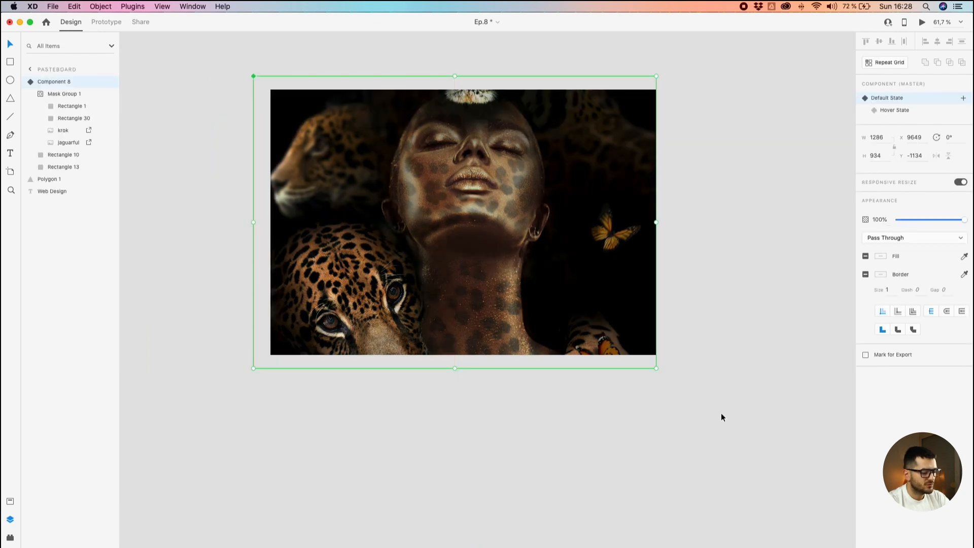
{"action": "right_click", "coordinate": [452, 198]}
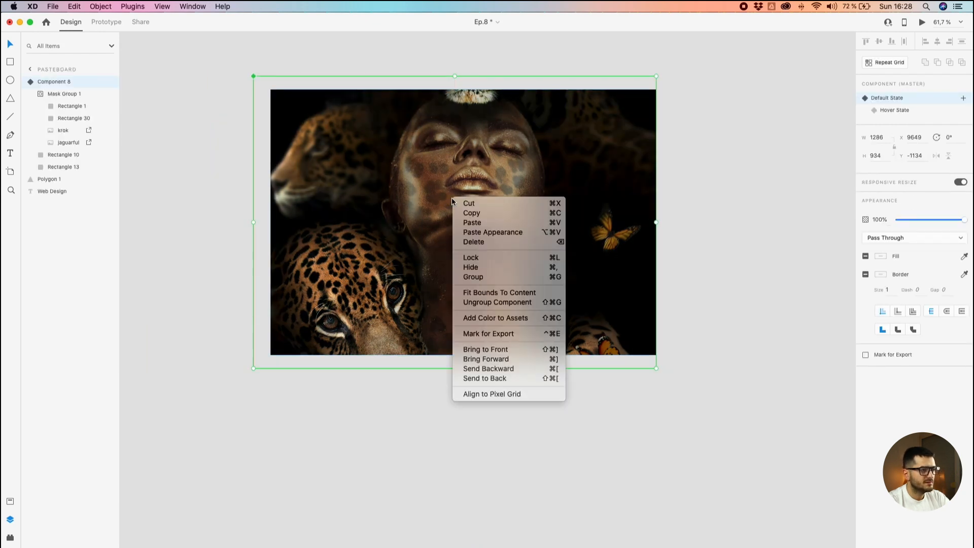
{"action": "left_click", "coordinate": [358, 222]}
{"action": "scroll", "coordinate": [358, 222], "scroll_direction": "down", "scroll_amount": 5}
{"action": "left_click_drag", "start_coordinate": [348, 218], "coordinate": [587, 211]}
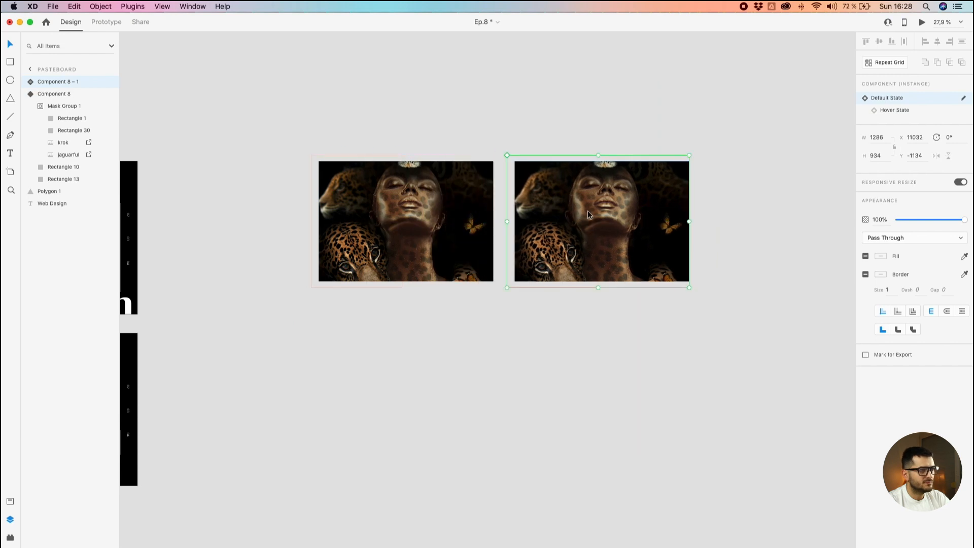
{"action": "scroll", "coordinate": [588, 211], "scroll_direction": "up", "scroll_amount": 3}
{"action": "right_click", "coordinate": [589, 211]}
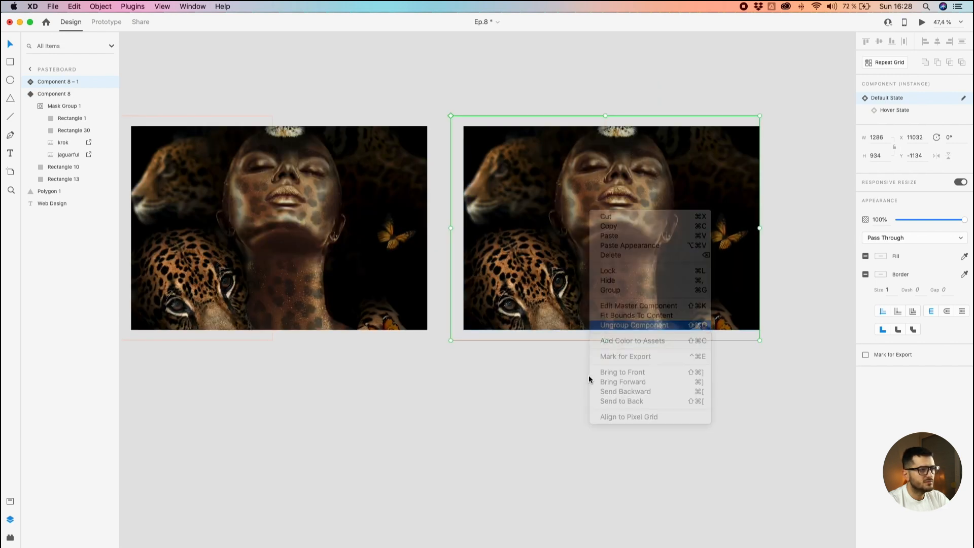
{"action": "left_click", "coordinate": [608, 325]}
- Pull the ungrouped copy's masked image away from its outlines and offset the two thin outline rectangles from each other
{"action": "scroll", "coordinate": [465, 396], "scroll_direction": "right", "scroll_amount": 4}
{"action": "left_click", "coordinate": [722, 157]}
{"action": "left_click", "coordinate": [541, 197]}
{"action": "left_click_drag", "start_coordinate": [439, 195], "coordinate": [610, 194]}
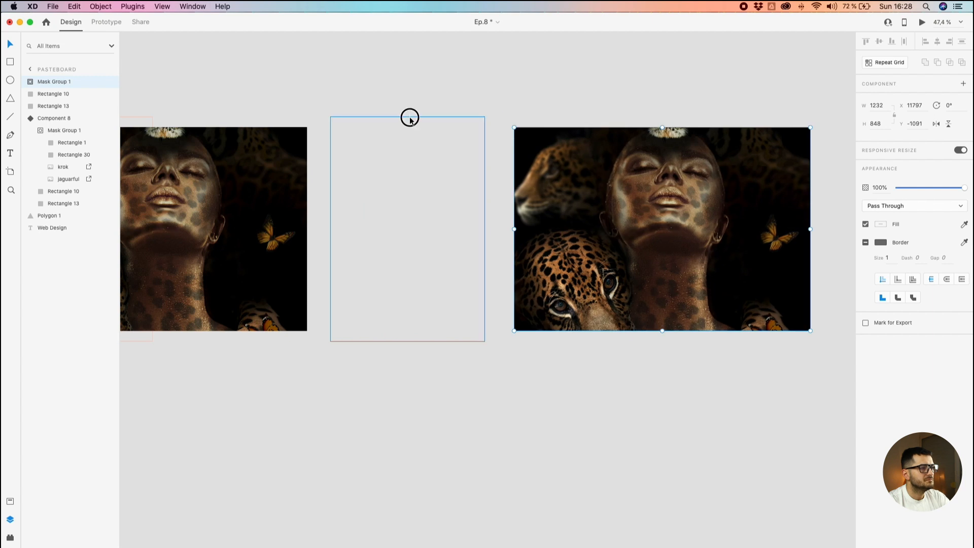
{"action": "left_click_drag", "start_coordinate": [409, 118], "coordinate": [489, 113]}
{"action": "scroll", "coordinate": [380, 116], "scroll_direction": "up", "scroll_amount": 2}
{"action": "left_click_drag", "start_coordinate": [380, 118], "coordinate": [433, 154]}
{"action": "left_click", "coordinate": [349, 94]}
{"action": "scroll", "coordinate": [349, 93], "scroll_direction": "down", "scroll_amount": 3}
{"action": "left_click", "coordinate": [656, 165]}
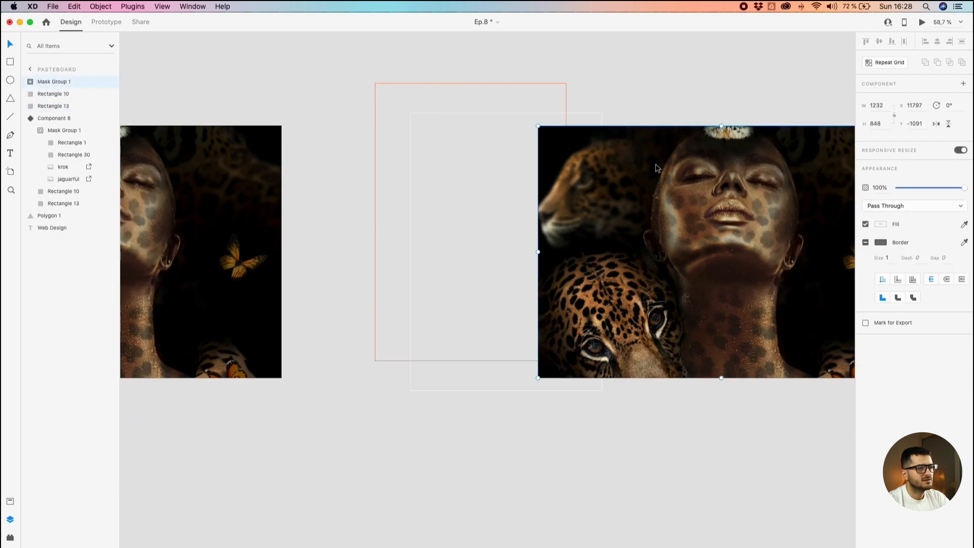
- Ungroup the copied image's mask and move its white mask rectangle beside the stacked images
{"action": "scroll", "coordinate": [629, 158], "scroll_direction": "right", "scroll_amount": 3}
{"action": "scroll", "coordinate": [629, 158], "scroll_direction": "down", "scroll_amount": 1}
{"action": "right_click", "coordinate": [607, 157]}
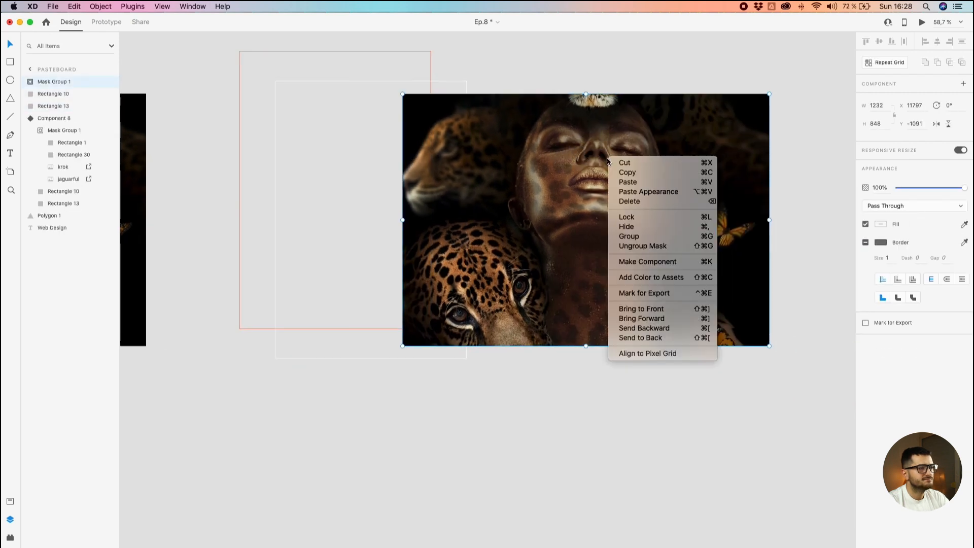
{"action": "left_click", "coordinate": [634, 246]}
{"action": "scroll", "coordinate": [494, 211], "scroll_direction": "down", "scroll_amount": 3}
{"action": "scroll", "coordinate": [421, 243], "scroll_direction": "down", "scroll_amount": 2}
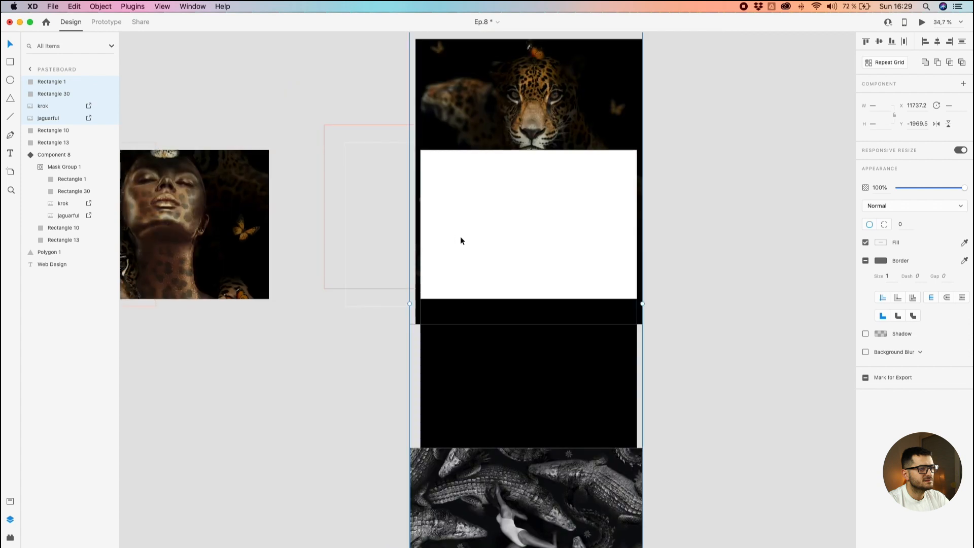
{"action": "scroll", "coordinate": [460, 239], "scroll_direction": "left", "scroll_amount": 5}
{"action": "scroll", "coordinate": [710, 218], "scroll_direction": "right", "scroll_amount": 3}
{"action": "left_click", "coordinate": [759, 211]}
{"action": "left_click", "coordinate": [598, 216]}
{"action": "left_click_drag", "start_coordinate": [573, 222], "coordinate": [658, 198]}
{"action": "scroll", "coordinate": [653, 195], "scroll_direction": "down", "scroll_amount": 3}
- Group the black dividing rectangle with the jaguar and crocodile images
{"action": "left_click", "coordinate": [525, 278]}
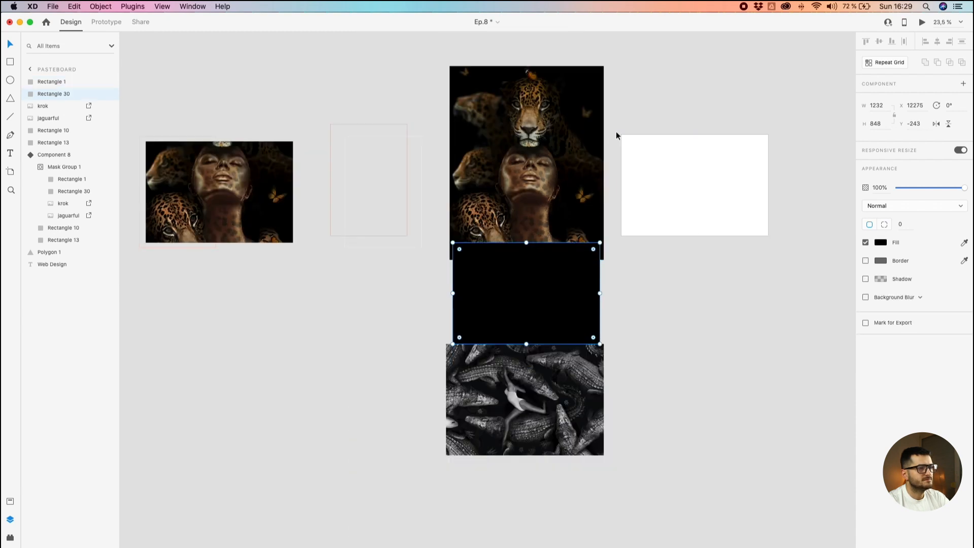
{"action": "left_click", "coordinate": [567, 218]}
{"action": "left_click", "coordinate": [554, 268], "text": "shift"}
{"action": "left_click", "coordinate": [534, 369], "text": "shift"}
{"action": "key", "text": "super+g"}
{"action": "left_click", "coordinate": [691, 189], "text": "shift"}
{"action": "left_click_drag", "start_coordinate": [690, 189], "coordinate": [497, 192]}
{"action": "key", "text": "super+z"}
- Place the white rectangle over the woman's face in the image group and mask the group with that shape
{"action": "left_click", "coordinate": [671, 305]}
{"action": "left_click", "coordinate": [666, 192]}
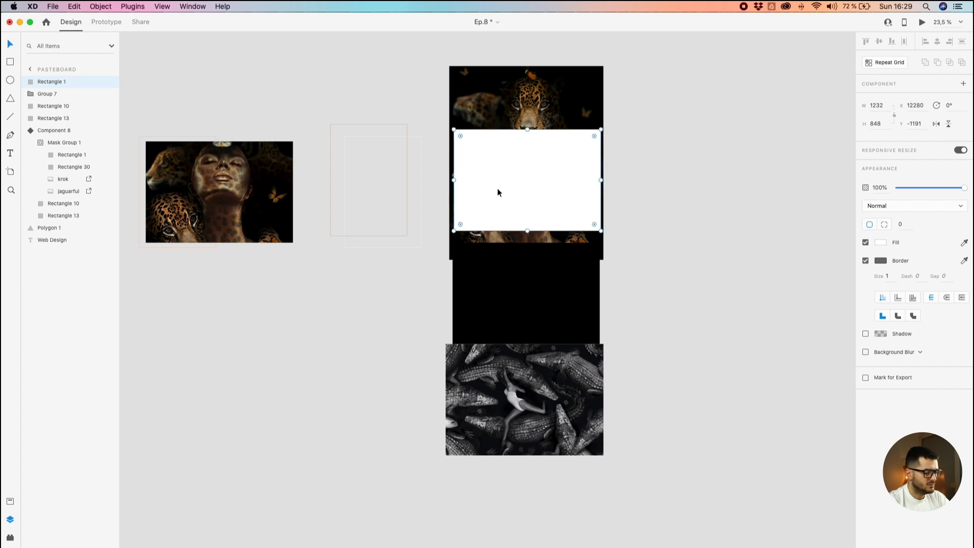
{"action": "left_click_drag", "start_coordinate": [604, 160], "coordinate": [563, 100]}
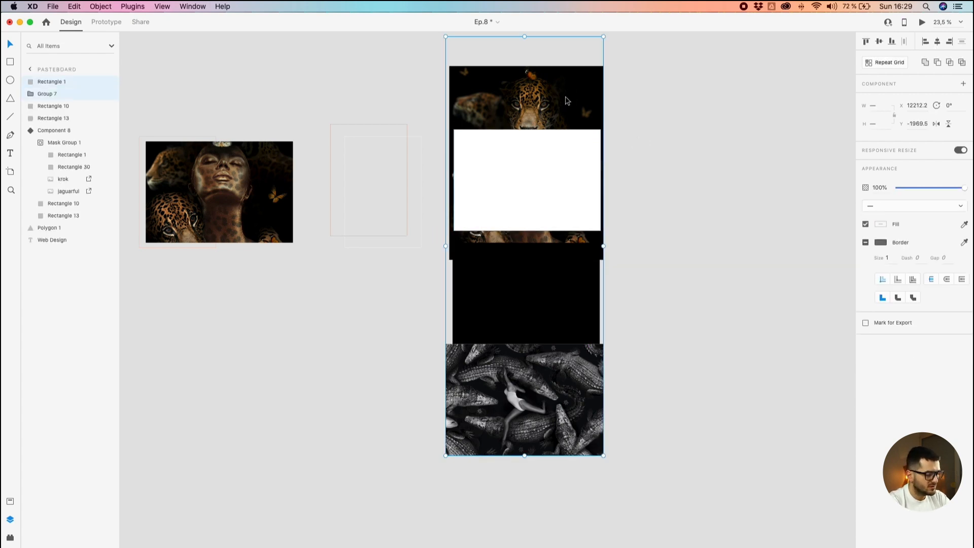
{"action": "key", "text": "super+shift+m"}
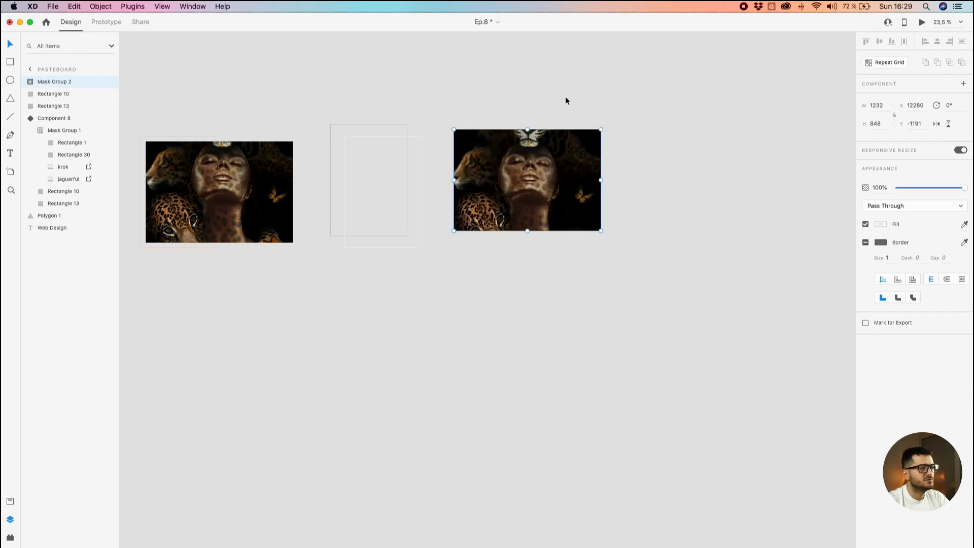
- Move the masked image back to the two thin outlines and line the outlines up as a frame around it
{"action": "left_click_drag", "start_coordinate": [547, 172], "coordinate": [432, 164]}
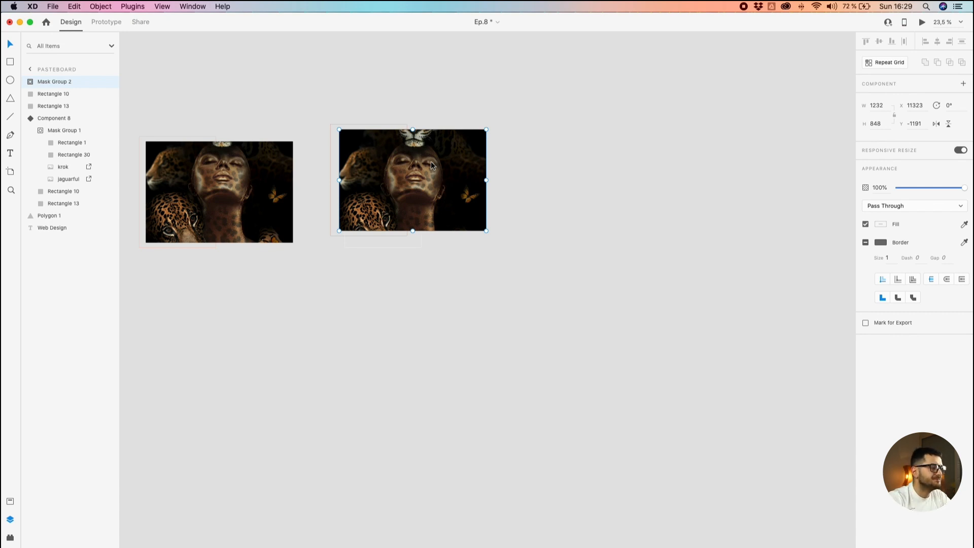
{"action": "scroll", "coordinate": [380, 159], "scroll_direction": "up", "scroll_amount": 4}
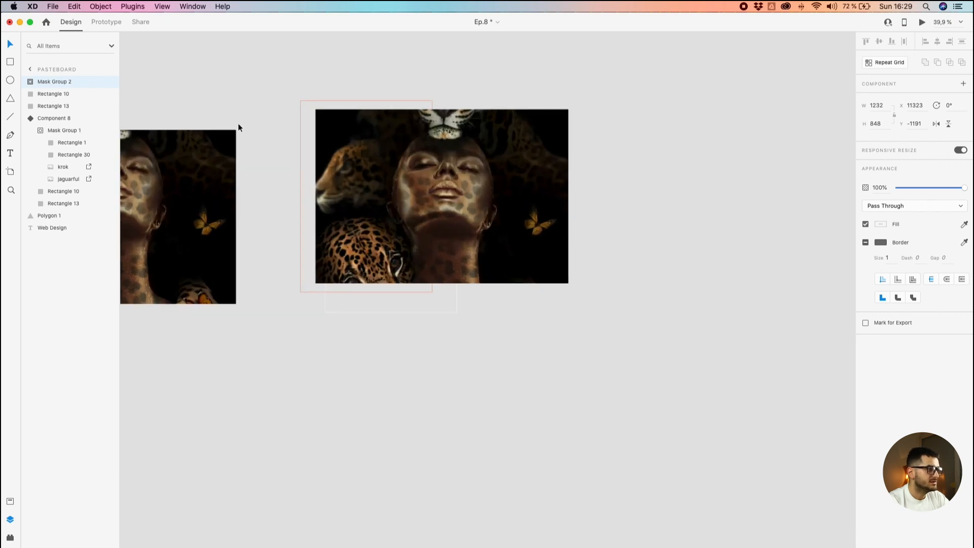
{"action": "scroll", "coordinate": [238, 124], "scroll_direction": "up", "scroll_amount": 3}
{"action": "left_click", "coordinate": [396, 173]}
{"action": "left_click_drag", "start_coordinate": [396, 173], "coordinate": [385, 172]}
{"action": "left_click_drag", "start_coordinate": [374, 401], "coordinate": [339, 370]}
{"action": "left_click", "coordinate": [285, 230]}
{"action": "left_click_drag", "start_coordinate": [298, 163], "coordinate": [411, 202]}
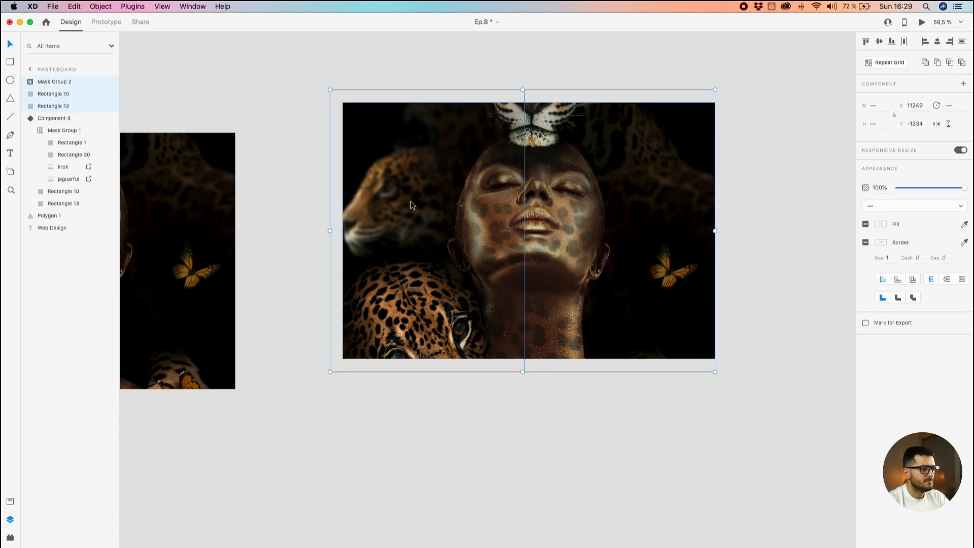
- Turn the masked image and its two outline rectangles into one component and move it farther from the original master
{"action": "left_click_drag", "start_coordinate": [275, 62], "coordinate": [782, 445]}
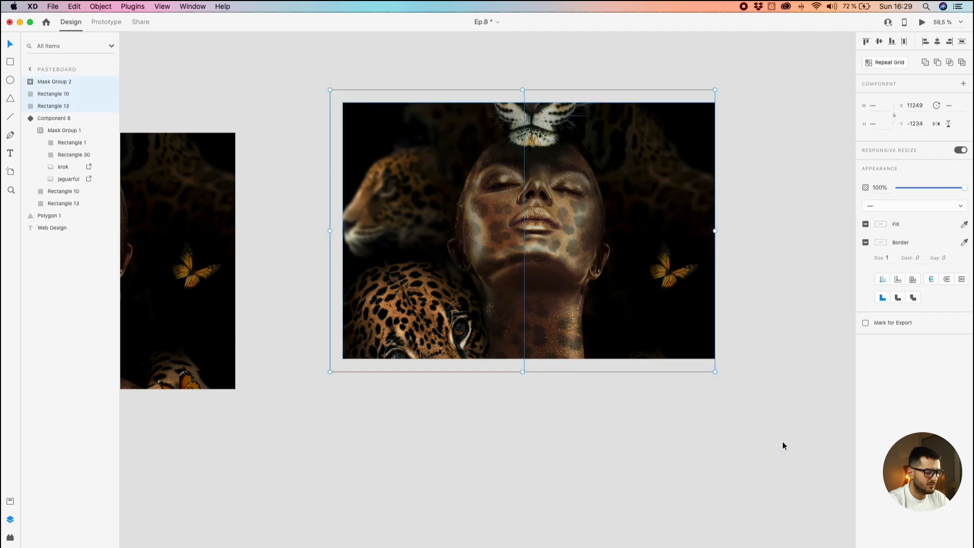
{"action": "key", "text": "super+k"}
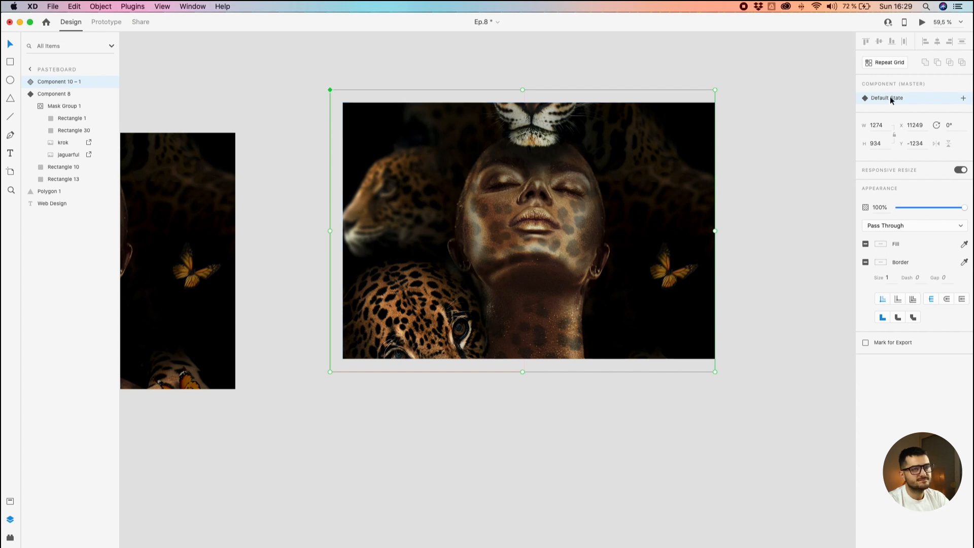
{"action": "scroll", "coordinate": [710, 193], "scroll_direction": "down", "scroll_amount": 3}
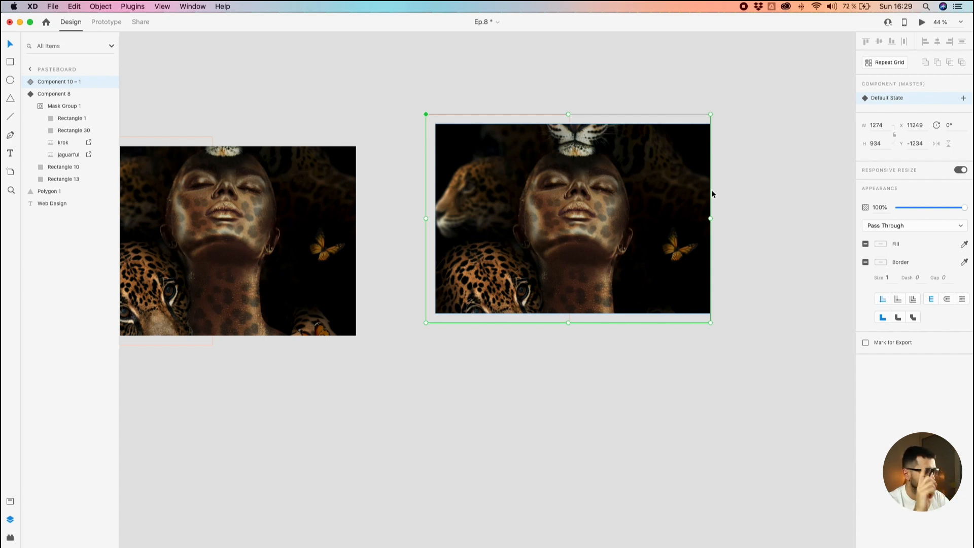
{"action": "scroll", "coordinate": [711, 189], "scroll_direction": "right", "scroll_amount": 3}
{"action": "left_click_drag", "start_coordinate": [668, 178], "coordinate": [543, 145]}
{"action": "left_click_drag", "start_coordinate": [413, 167], "coordinate": [471, 178]}
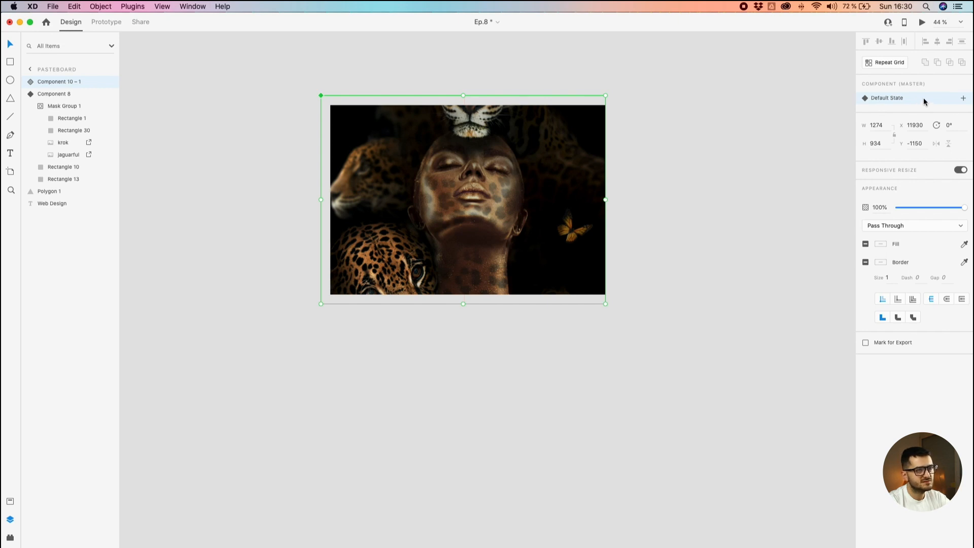
- Add a Hover State to the new image component, keeping its default name
{"action": "left_click", "coordinate": [963, 99]}
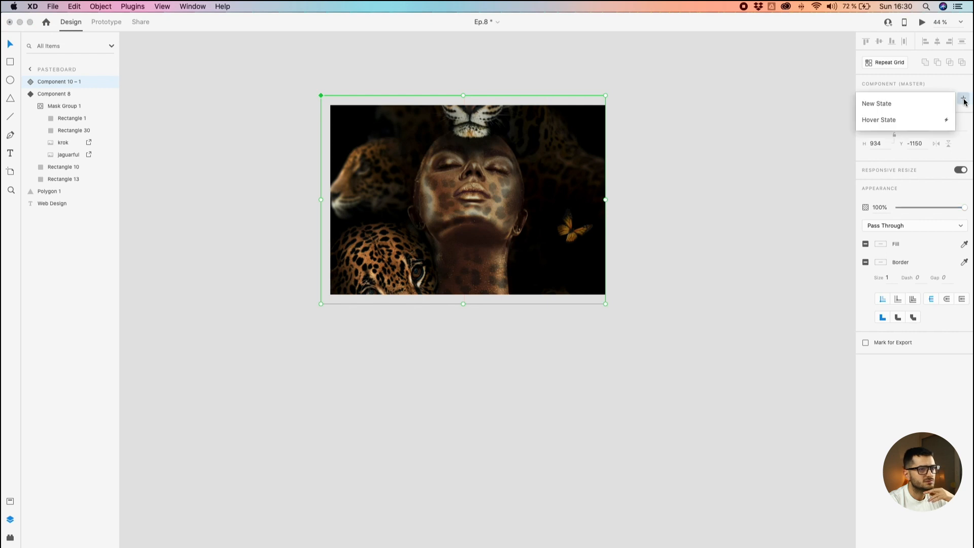
{"action": "left_click", "coordinate": [878, 120]}
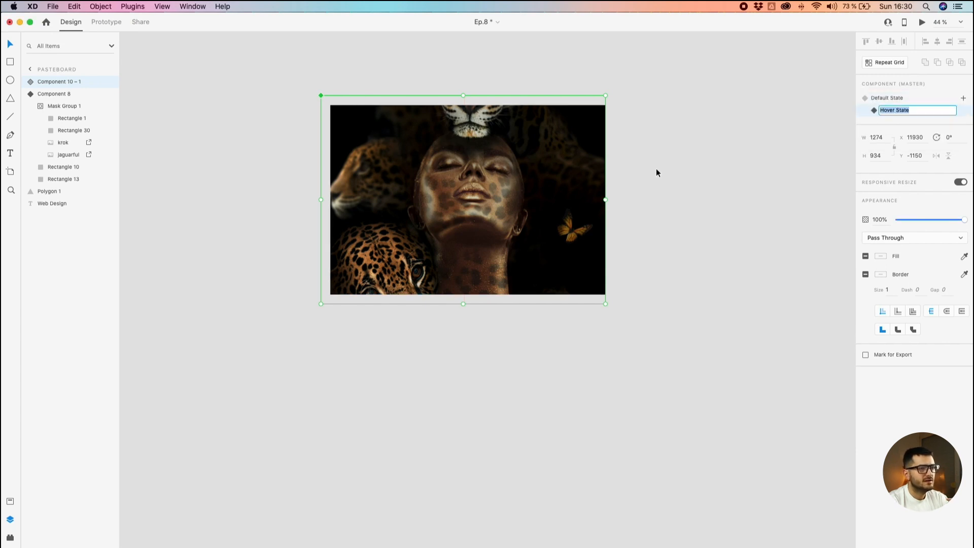
{"action": "left_click", "coordinate": [861, 111]}
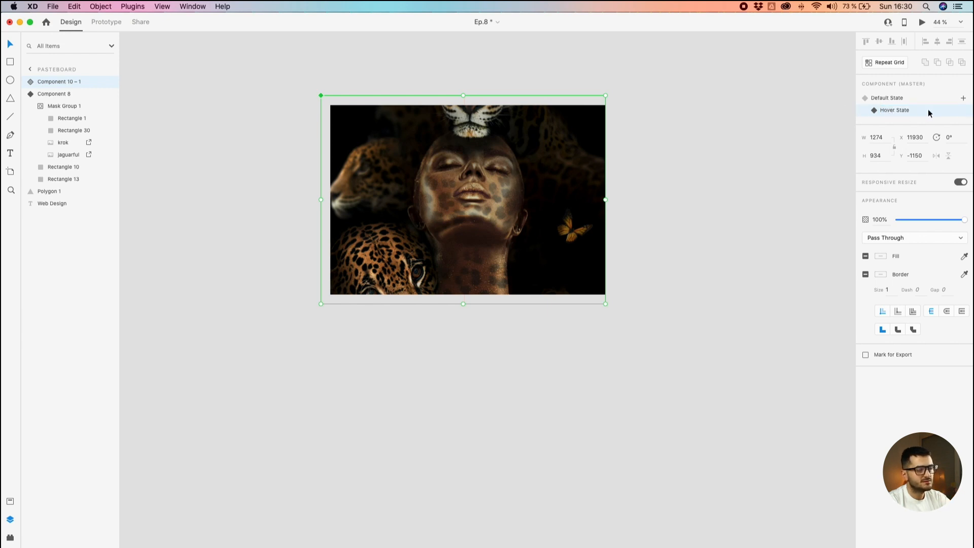
- In the Hover State, shift the image group down inside its mask to bring the jaguar's face into the frame
{"action": "double_click", "coordinate": [512, 155]}
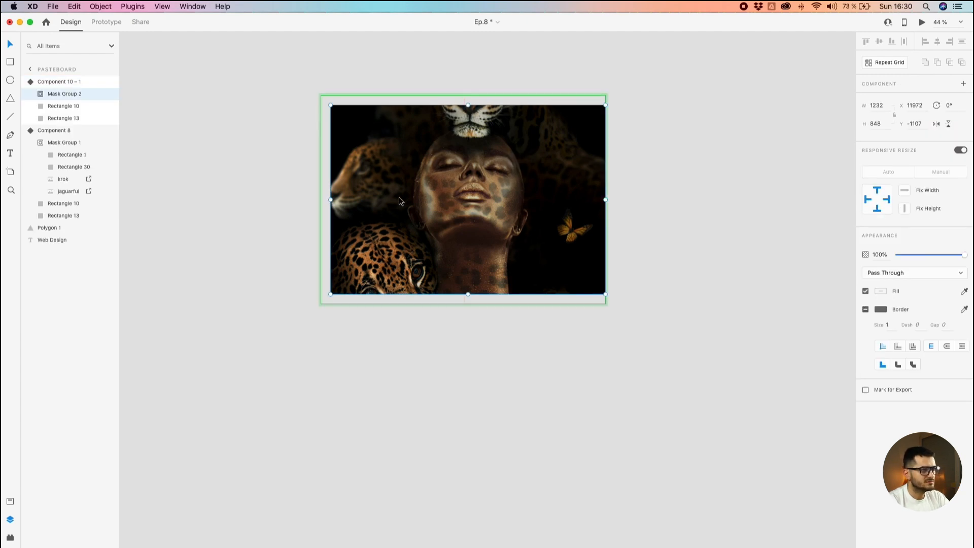
{"action": "double_click", "coordinate": [422, 181]}
{"action": "left_click_drag", "start_coordinate": [440, 161], "coordinate": [429, 257]}
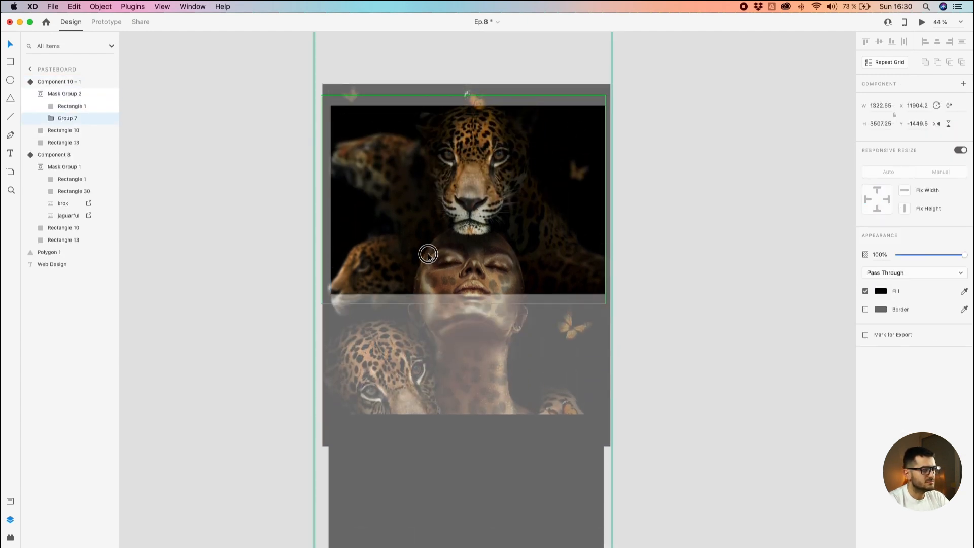
{"action": "left_click", "coordinate": [652, 188]}
- Rotate the two thin outline rectangles in opposite directions behind the image in the Hover State
{"action": "scroll", "coordinate": [419, 99], "scroll_direction": "up", "scroll_amount": 10}
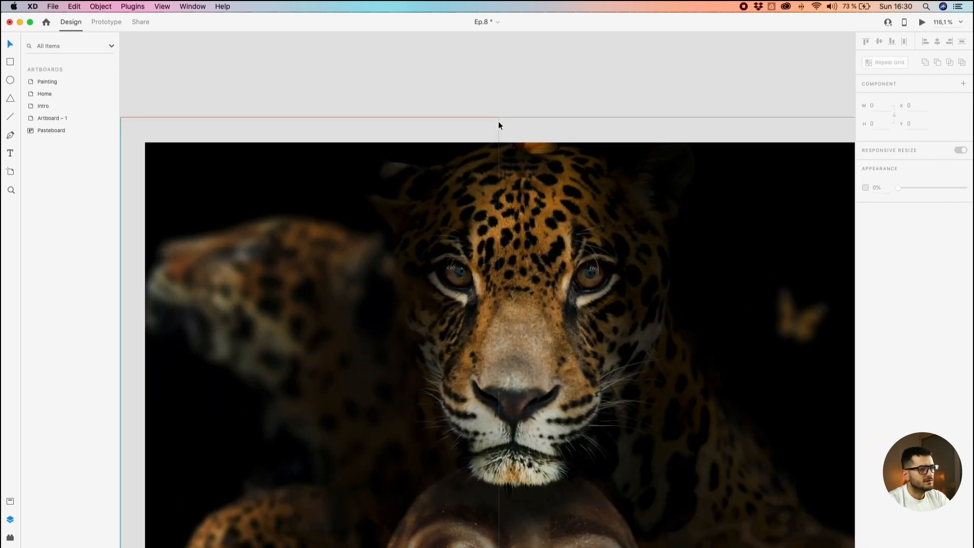
{"action": "left_click", "coordinate": [498, 121]}
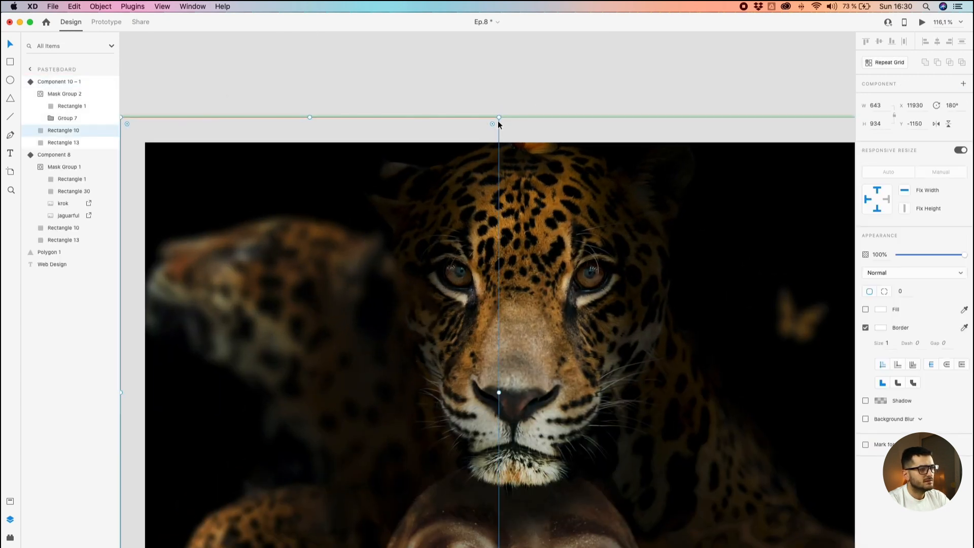
{"action": "left_click_drag", "start_coordinate": [497, 113], "coordinate": [394, 55]}
{"action": "left_click", "coordinate": [500, 115]}
{"action": "scroll", "coordinate": [400, 119], "scroll_direction": "down", "scroll_amount": 8}
{"action": "left_click", "coordinate": [256, 75]}
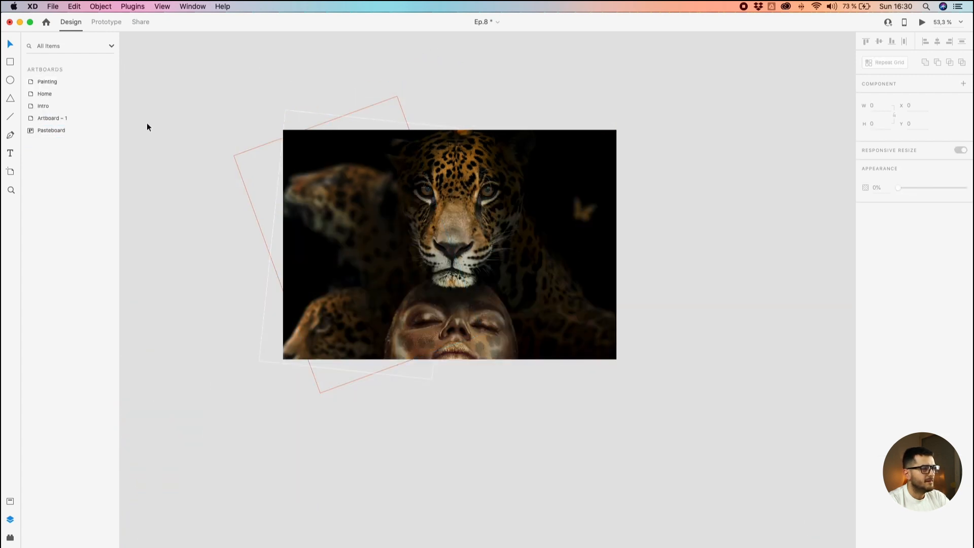
- Compare the Default State and Hover State of the jaguar image component on the pasteboard
{"action": "left_click", "coordinate": [510, 211]}
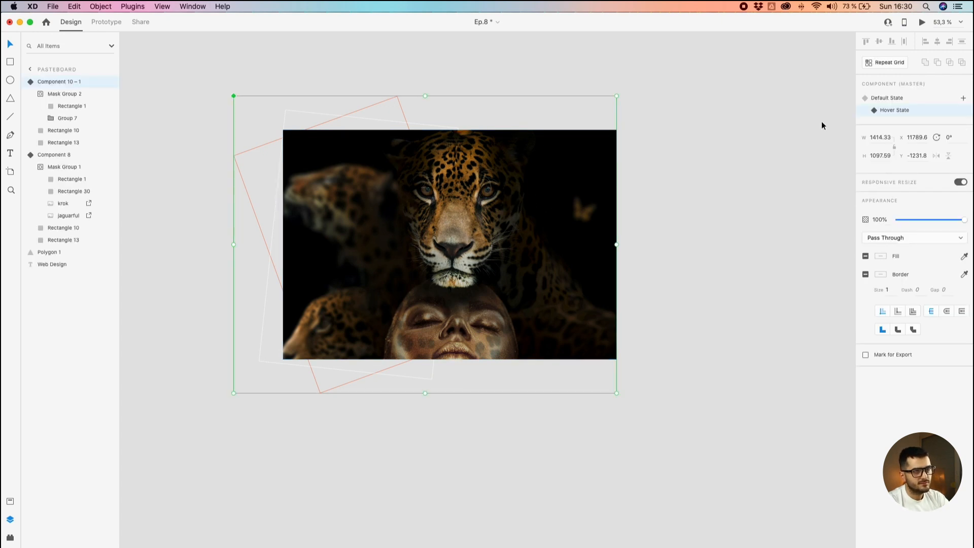
{"action": "left_click", "coordinate": [889, 96]}
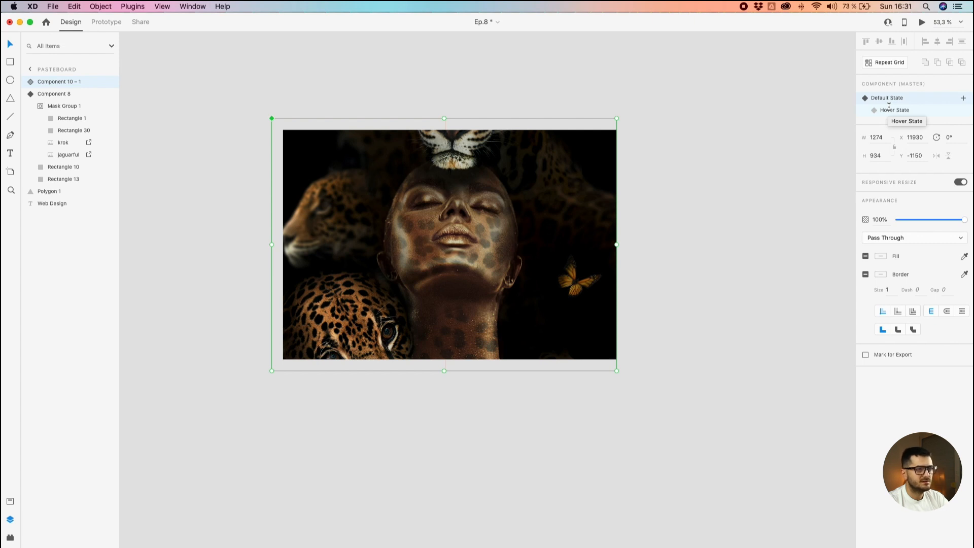
{"action": "left_click", "coordinate": [888, 108]}
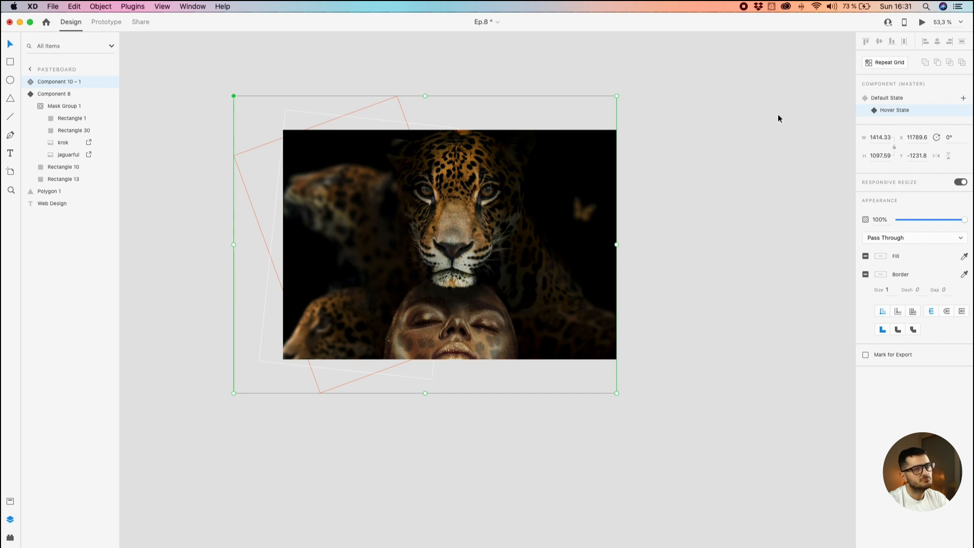
{"action": "scroll", "coordinate": [662, 109], "scroll_direction": "down", "scroll_amount": 1}
{"action": "left_click", "coordinate": [692, 118]}
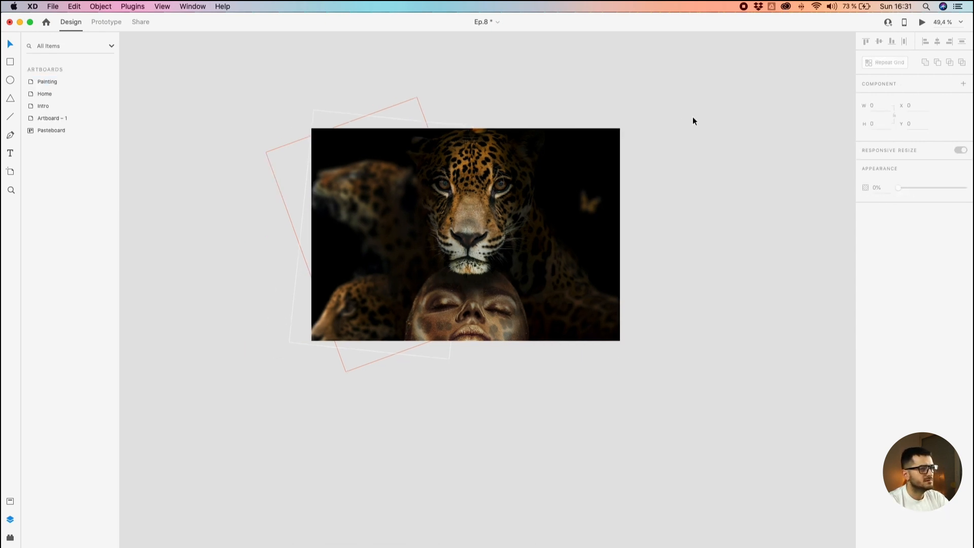
{"action": "scroll", "coordinate": [616, 153], "scroll_direction": "right", "scroll_amount": 3}
{"action": "scroll", "coordinate": [616, 153], "scroll_direction": "up", "scroll_amount": 1}
{"action": "left_click", "coordinate": [435, 237]}
{"action": "scroll", "coordinate": [385, 229], "scroll_direction": "left", "scroll_amount": 3}
{"action": "scroll", "coordinate": [385, 229], "scroll_direction": "down", "scroll_amount": 2}
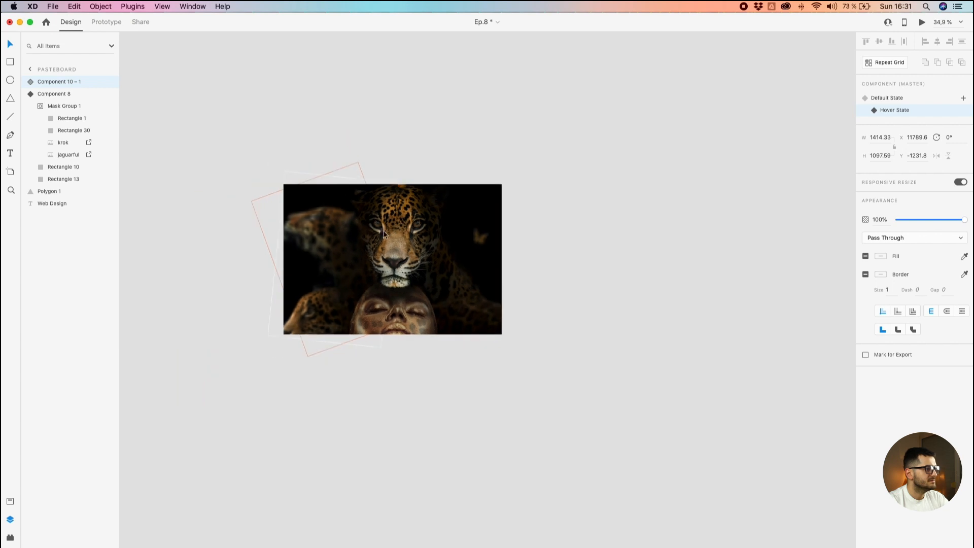
{"action": "scroll", "coordinate": [392, 231], "scroll_direction": "up", "scroll_amount": 2}
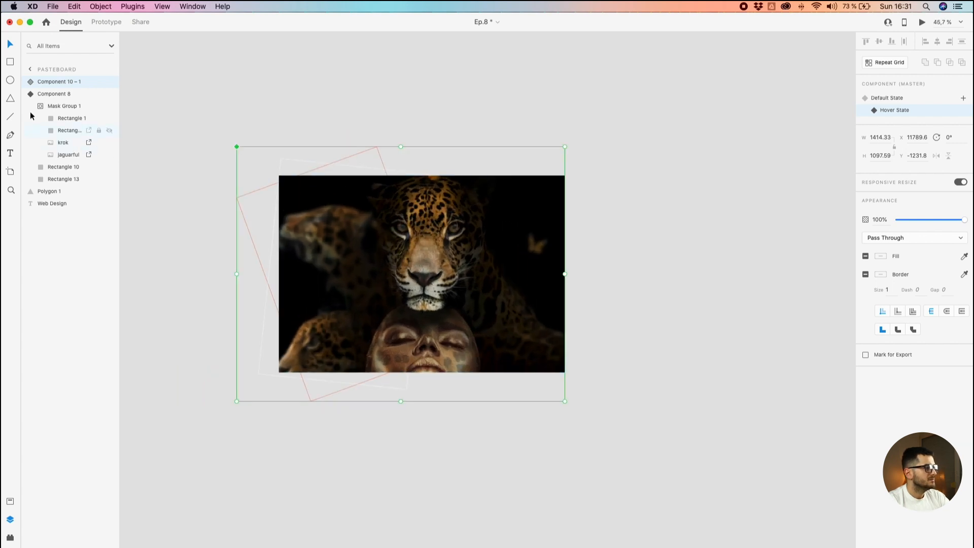
- Draw a new artboard of about 2095 x 1485 around the jaguar image component
{"action": "left_click", "coordinate": [10, 172]}
{"action": "left_click_drag", "start_coordinate": [174, 108], "coordinate": [658, 451]}
{"action": "left_click", "coordinate": [458, 310]}
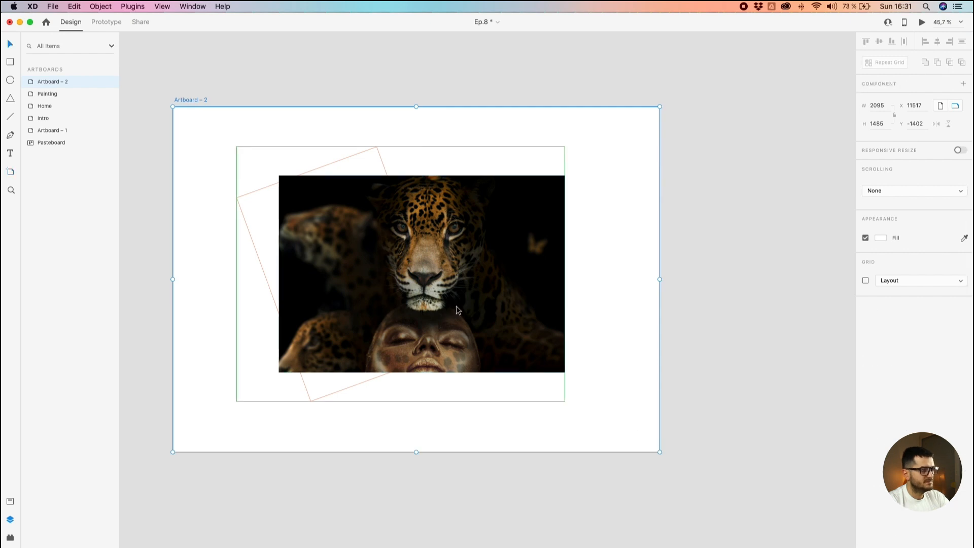
{"action": "scroll", "coordinate": [423, 272], "scroll_direction": "down", "scroll_amount": 1}
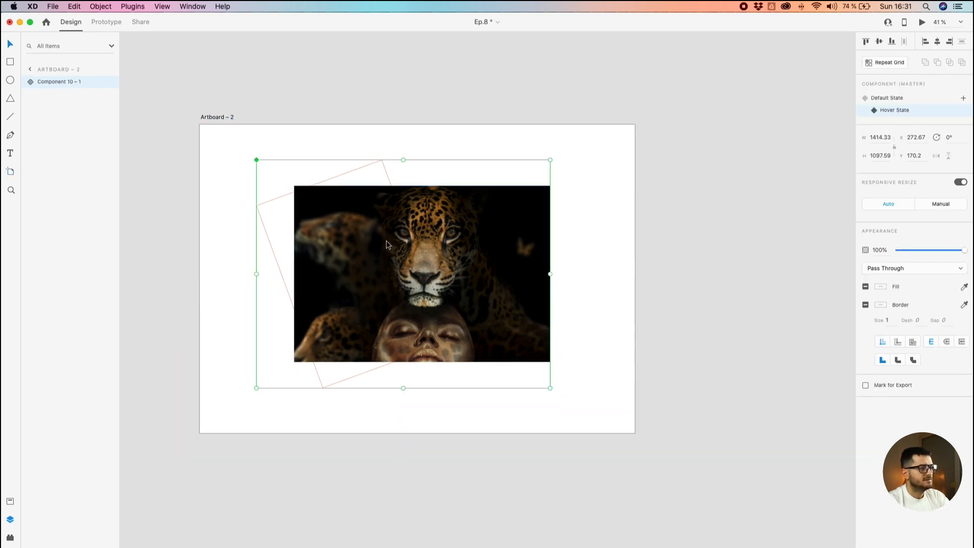
- Change the fill colour of the new artboard around the component to black
{"action": "left_click", "coordinate": [217, 117]}
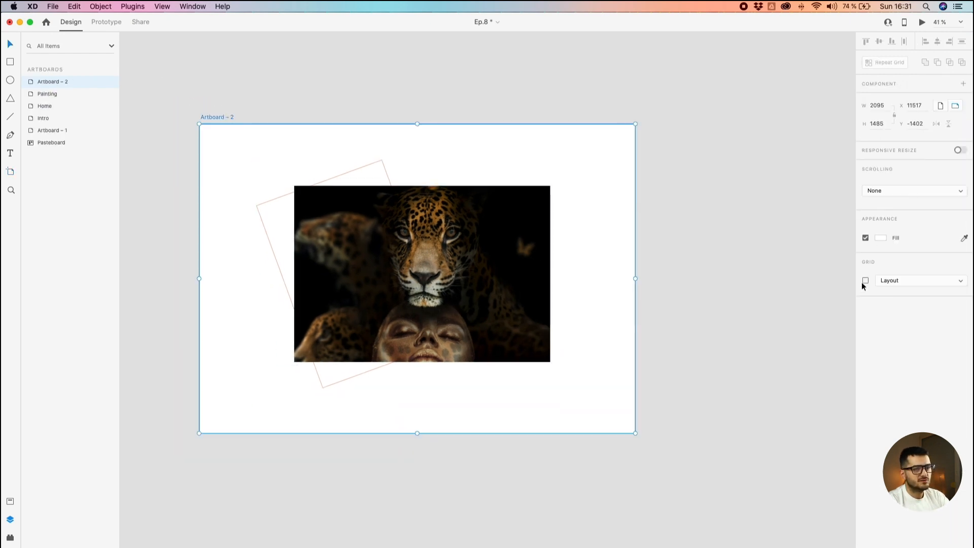
{"action": "left_click", "coordinate": [881, 238]}
{"action": "left_click_drag", "start_coordinate": [806, 258], "coordinate": [691, 305]}
{"action": "left_click", "coordinate": [594, 272]}
{"action": "left_click", "coordinate": [416, 258]}
{"action": "left_click", "coordinate": [349, 95]}
{"action": "left_click", "coordinate": [356, 227]}
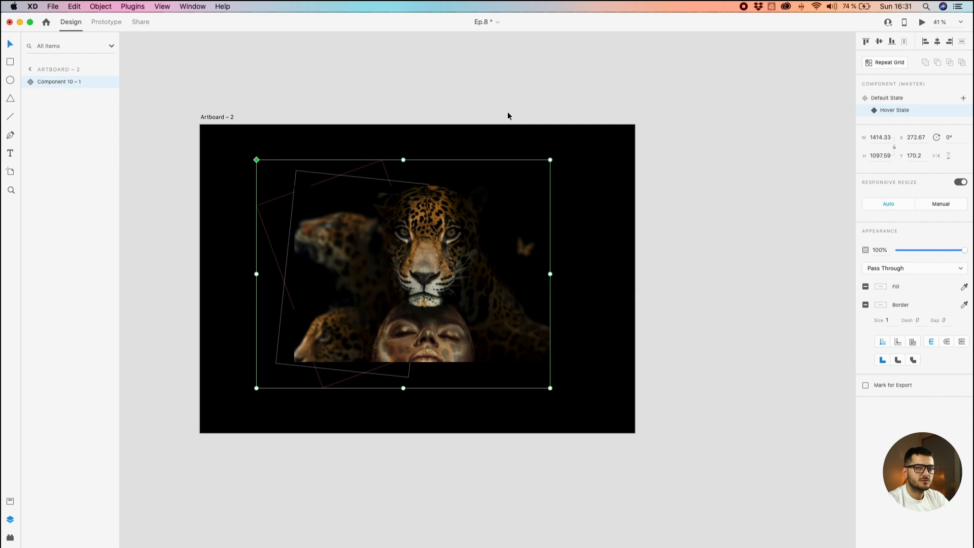
- Switch the component to its Default State and preview the hover animation
{"action": "left_click", "coordinate": [887, 99]}
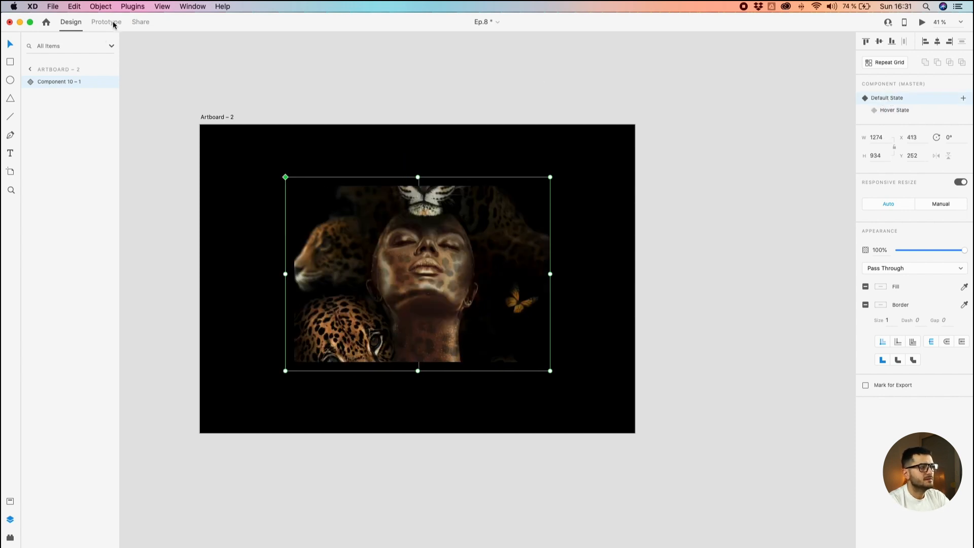
{"action": "left_click", "coordinate": [921, 22]}
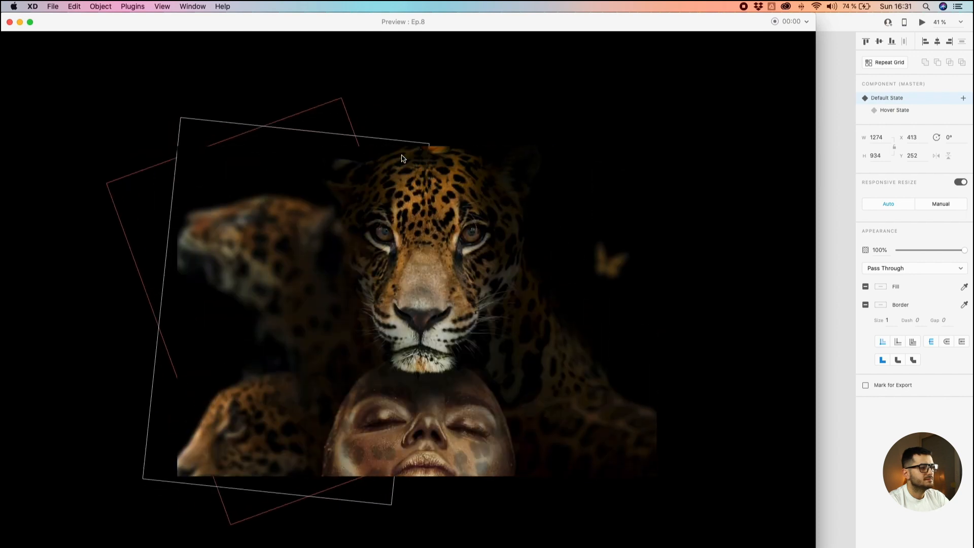
{"action": "mouse_move", "coordinate": [408, 232]}
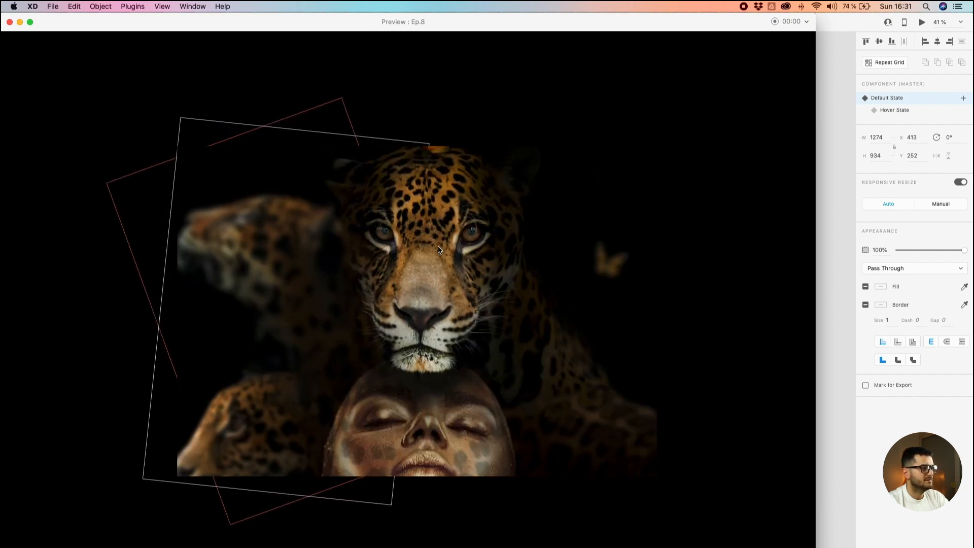
{"action": "left_click", "coordinate": [9, 21]}
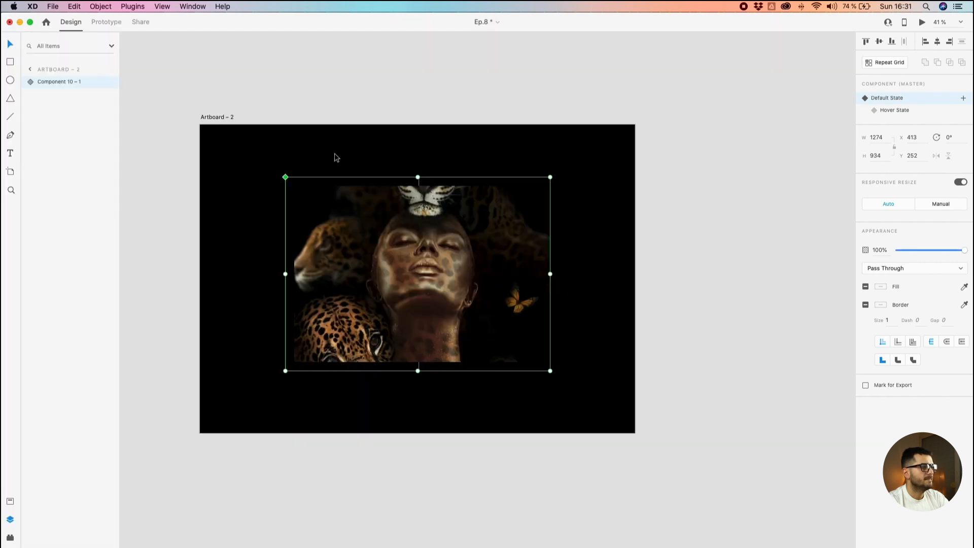
- Show the prototype interaction settings of the jaguar image component in its Default State
{"action": "left_click", "coordinate": [218, 117]}
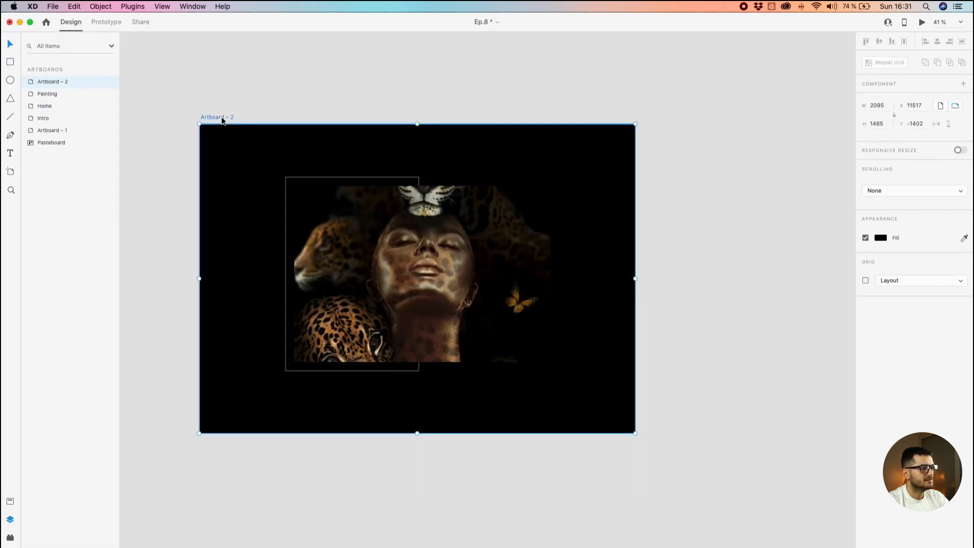
{"action": "left_click", "coordinate": [111, 21]}
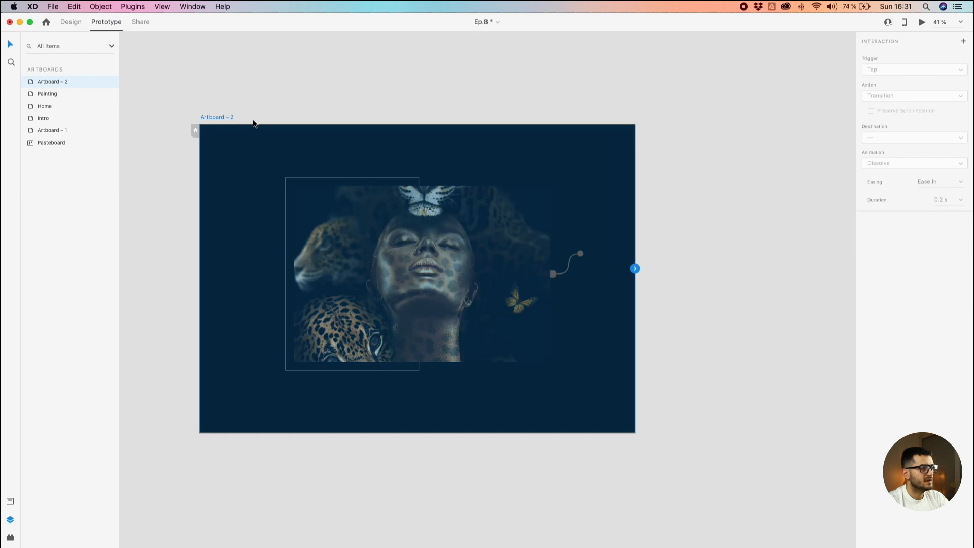
{"action": "left_click", "coordinate": [343, 241]}
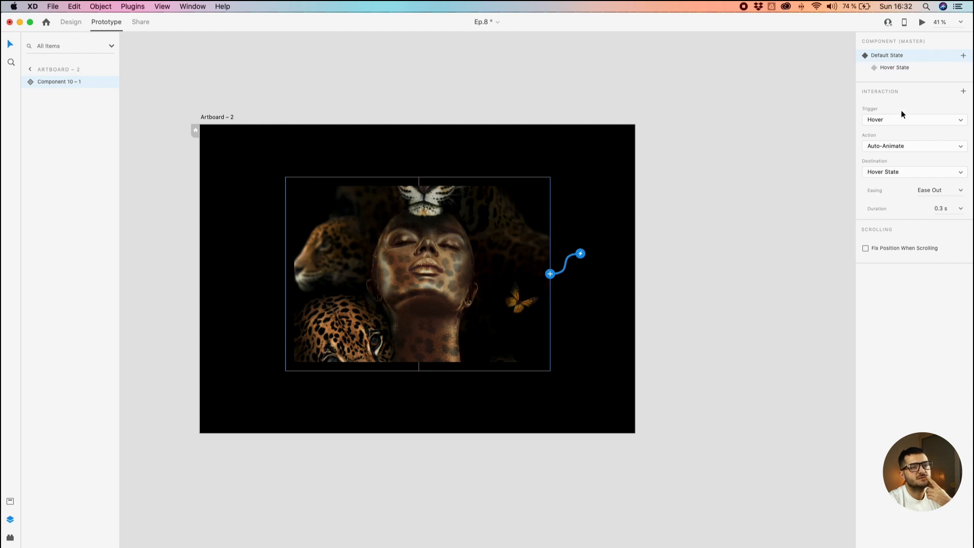
{"action": "left_click", "coordinate": [963, 93]}
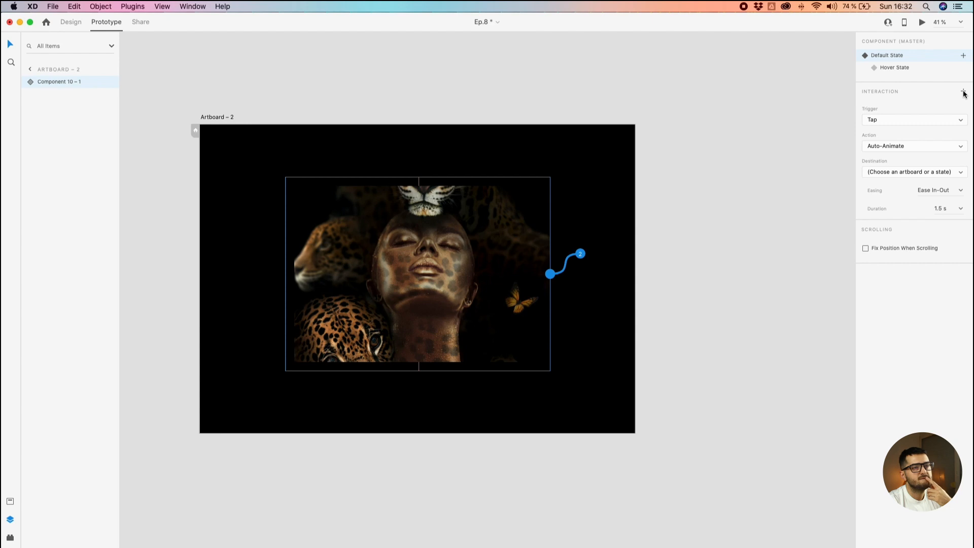
{"action": "left_click", "coordinate": [927, 119]}
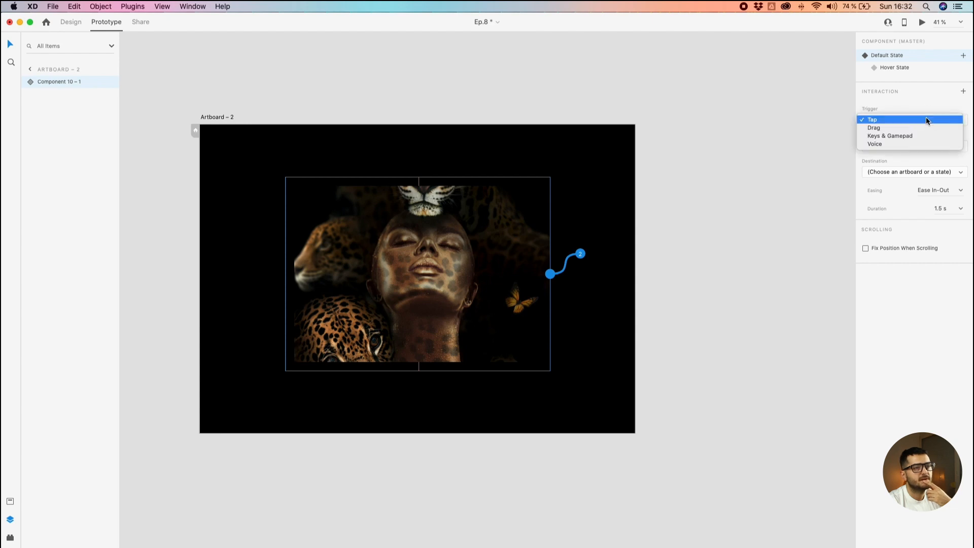
{"action": "left_click", "coordinate": [926, 107]}
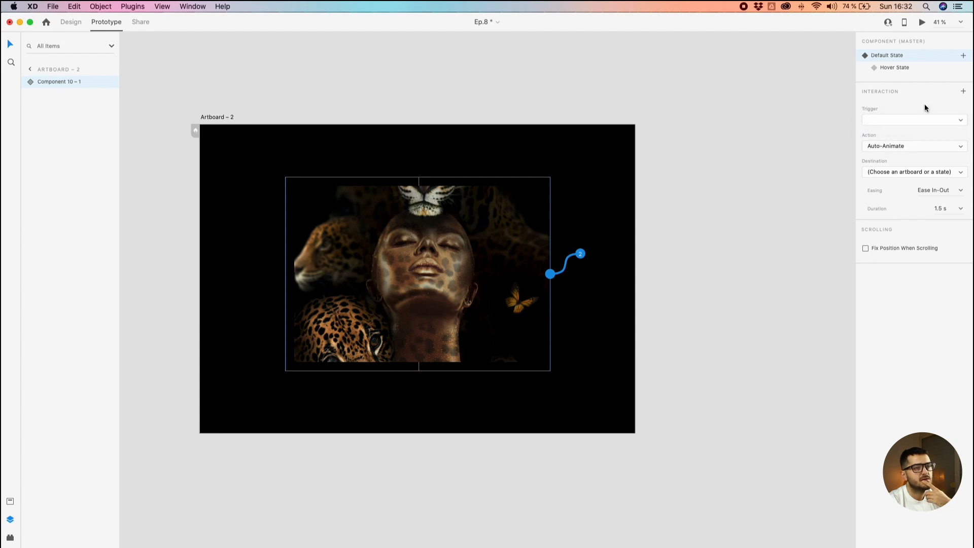
{"action": "left_click", "coordinate": [887, 67]}
{"action": "left_click", "coordinate": [888, 55]}
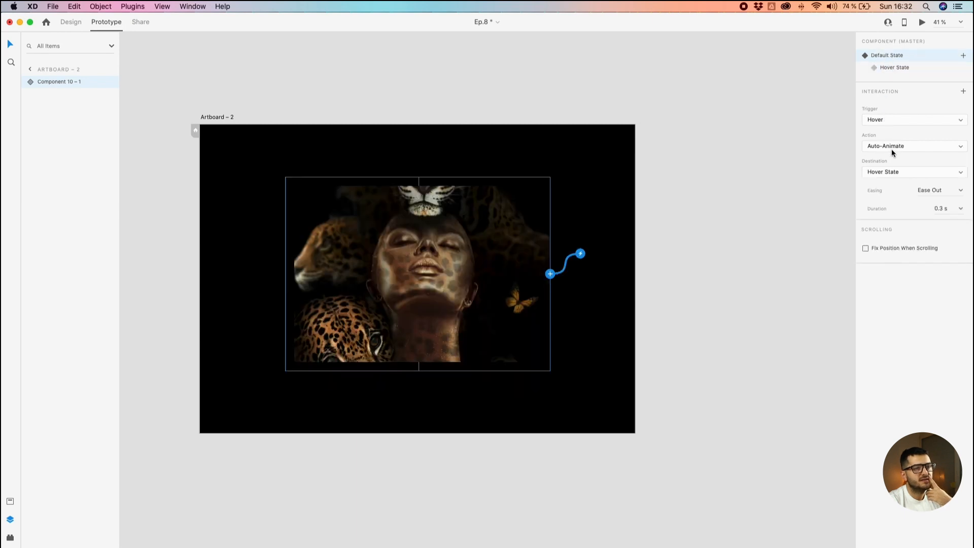
- Set the component's hover interaction to Bounce easing with a duration of 0.2 s
{"action": "left_click", "coordinate": [961, 191]}
{"action": "left_click", "coordinate": [961, 191]}
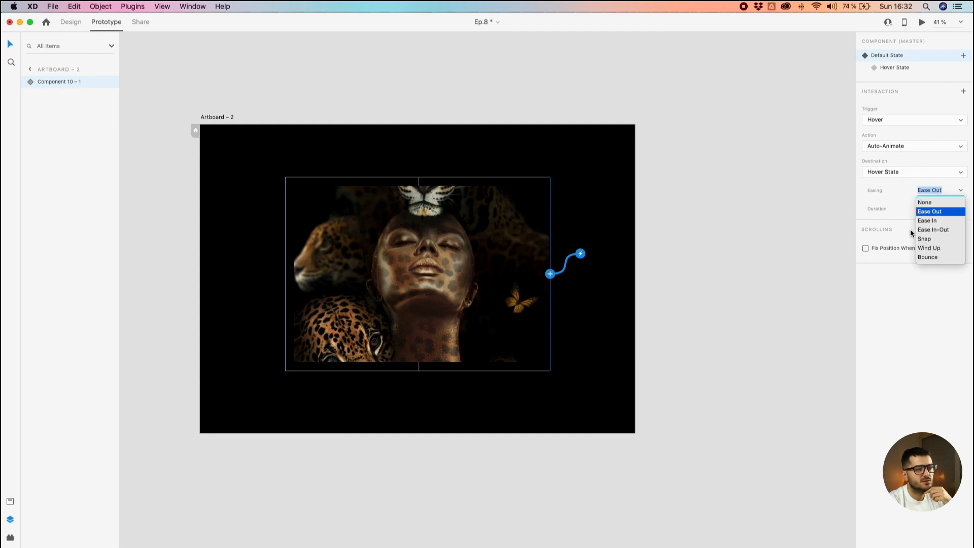
{"action": "left_click", "coordinate": [939, 257]}
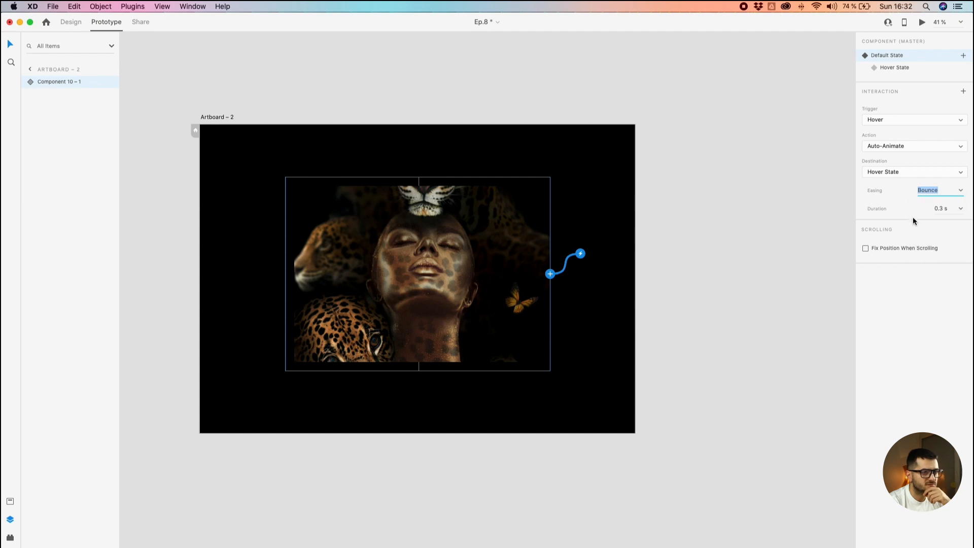
{"action": "left_click", "coordinate": [961, 209]}
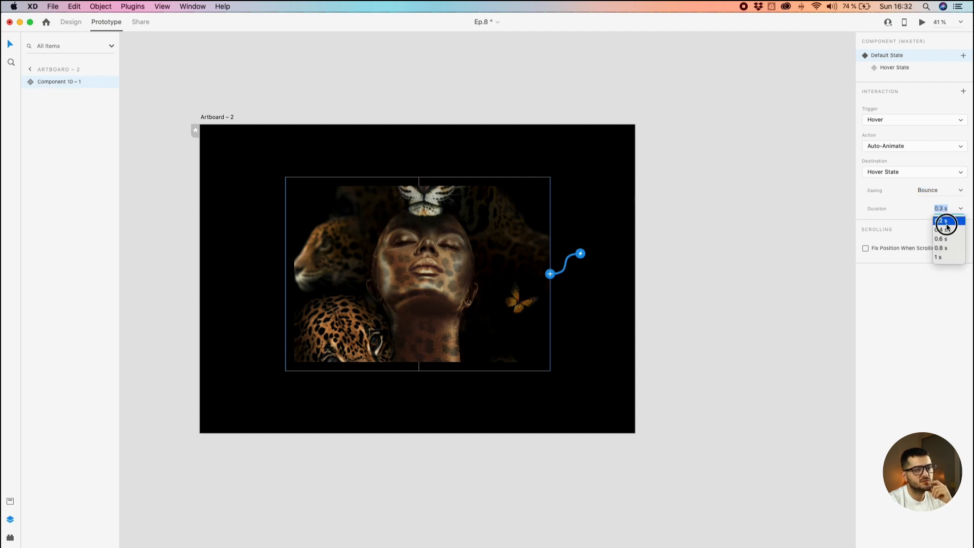
{"action": "left_click", "coordinate": [943, 226]}
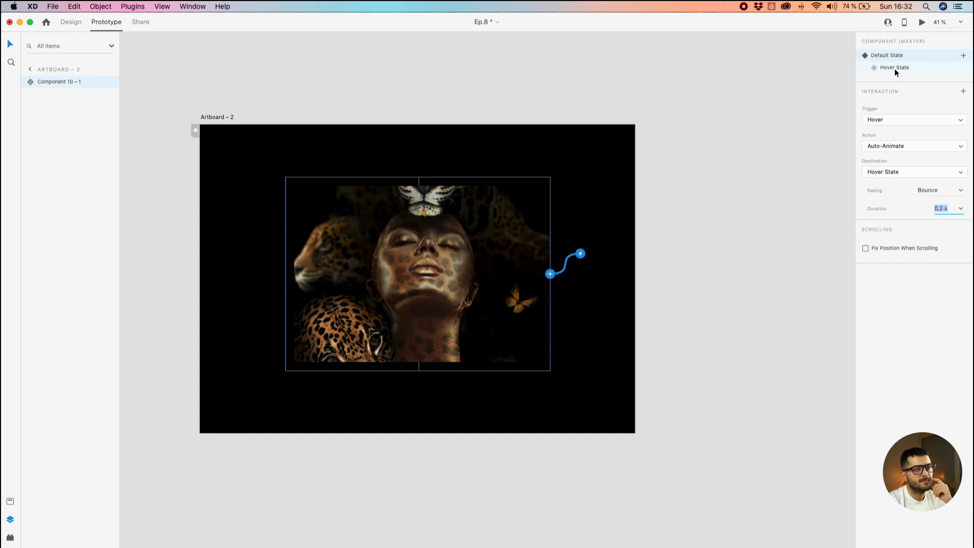
- Preview the artboard to test the component's hover animation with the Bounce easing
{"action": "left_click", "coordinate": [219, 113]}
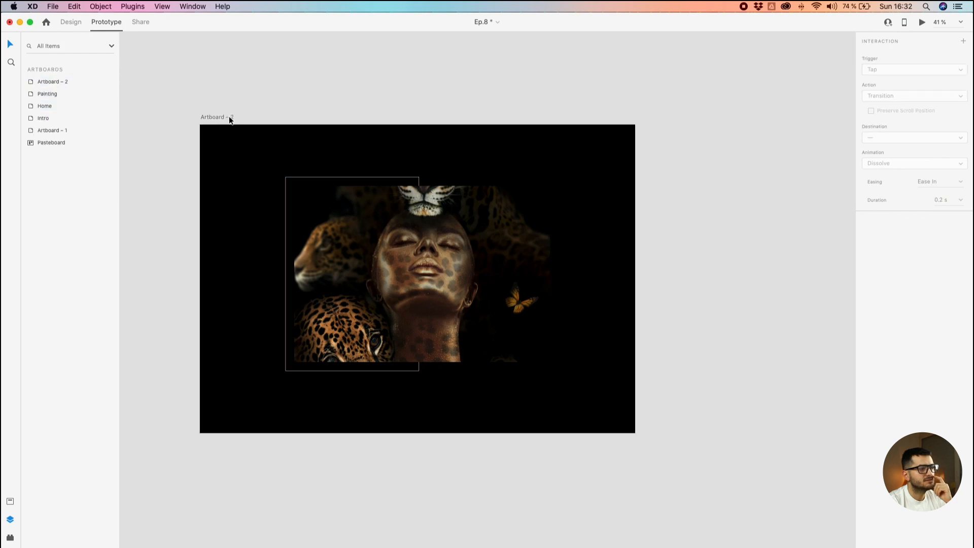
{"action": "left_click", "coordinate": [230, 118]}
{"action": "left_click", "coordinate": [923, 24]}
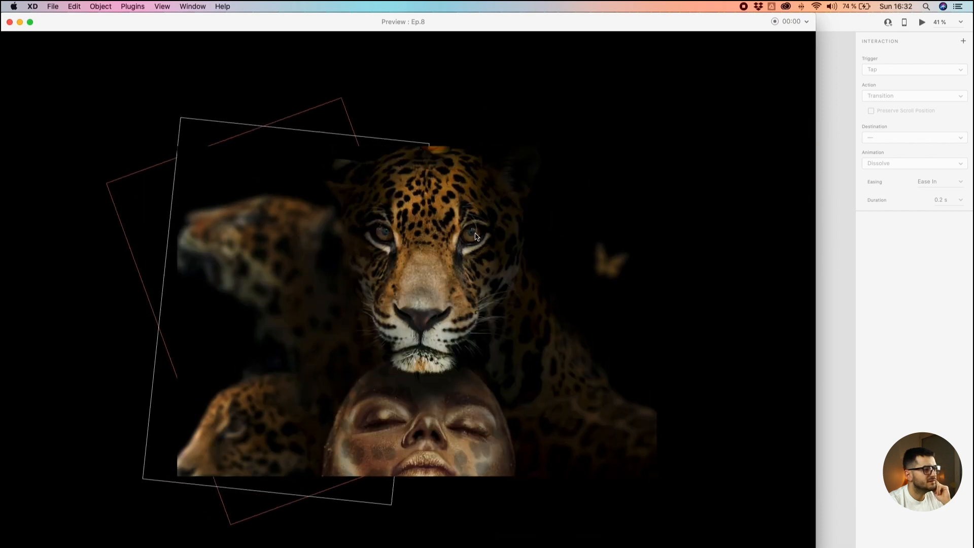
{"action": "left_click", "coordinate": [9, 22]}
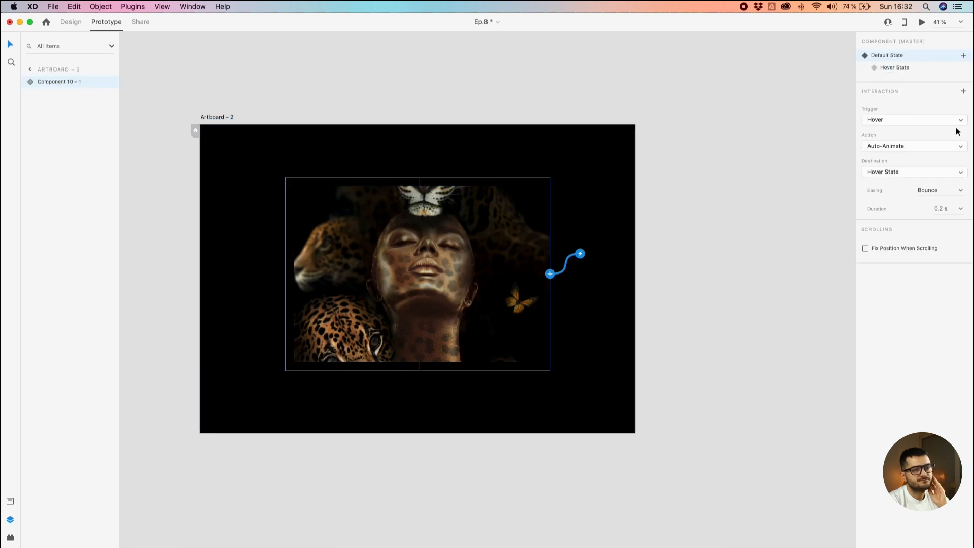
- Change the hover interaction's easing to Snap and preview the animation
{"action": "left_click", "coordinate": [962, 191]}
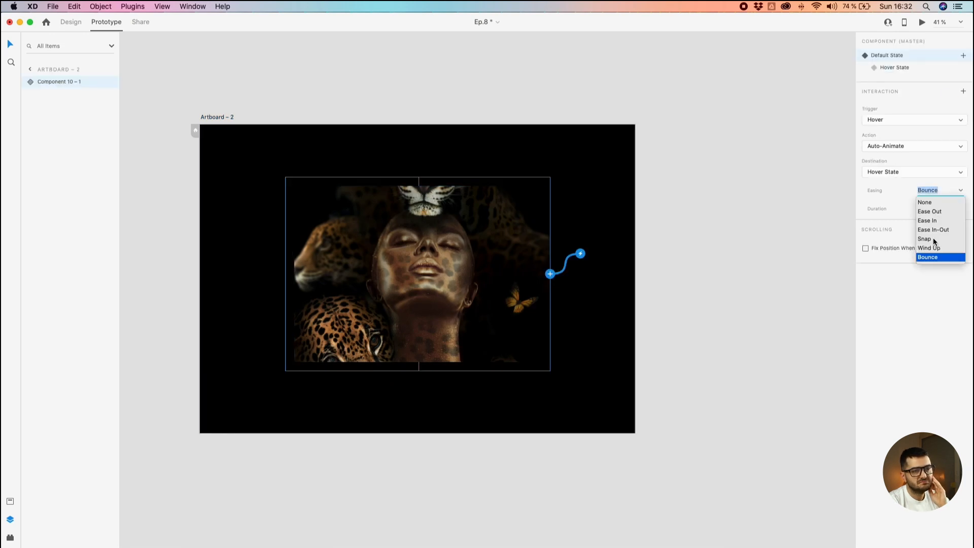
{"action": "left_click", "coordinate": [934, 243]}
{"action": "left_click", "coordinate": [922, 22]}
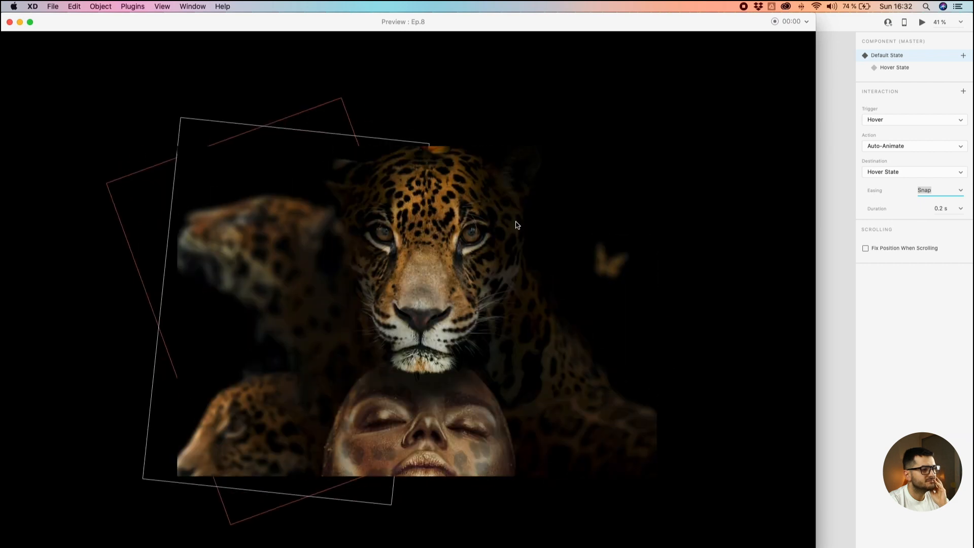
{"action": "left_click", "coordinate": [9, 22]}
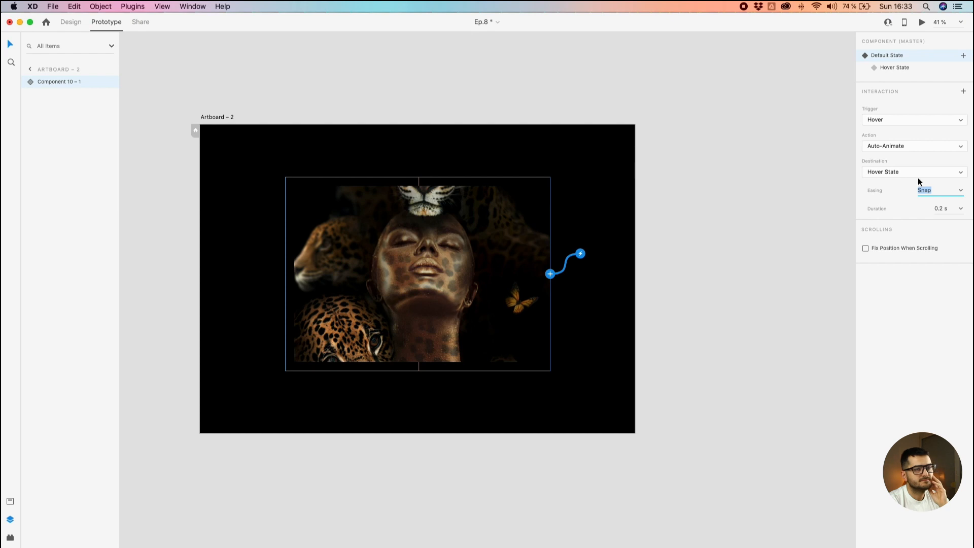
- Change the hover interaction's easing to Ease In-Out and preview the animation
{"action": "left_click", "coordinate": [960, 190]}
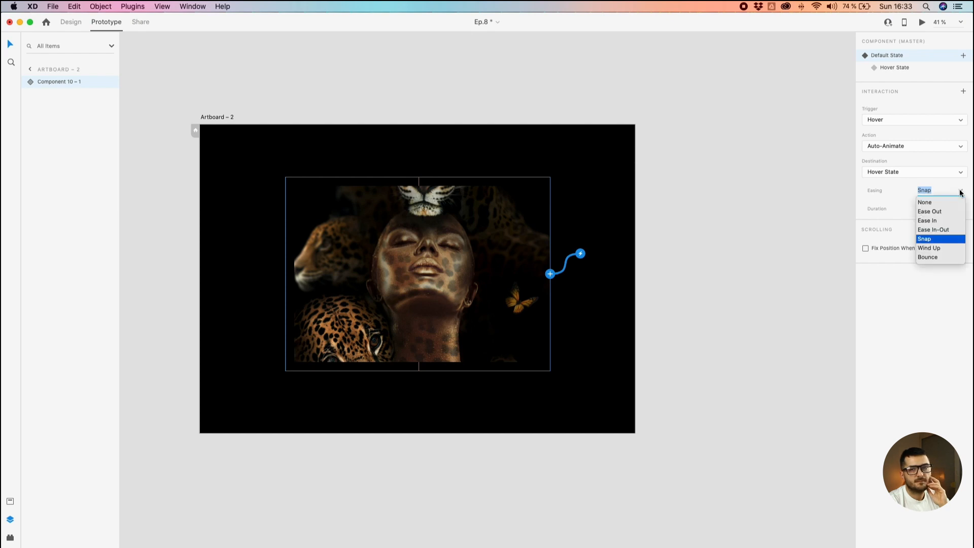
{"action": "left_click", "coordinate": [925, 231]}
{"action": "left_click", "coordinate": [923, 22]}
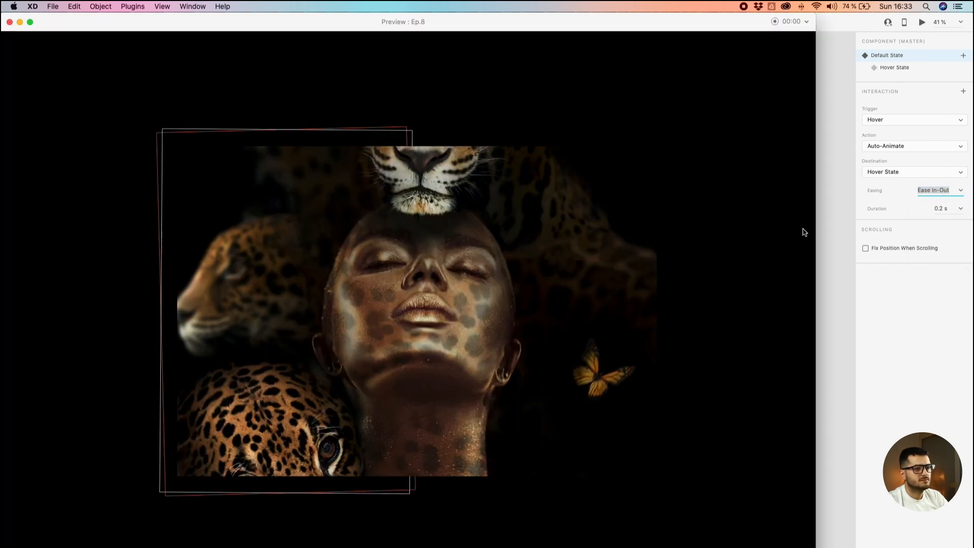
- Set the hover interaction's duration to 1 s and preview the slower animation
{"action": "left_click", "coordinate": [960, 209]}
{"action": "left_click", "coordinate": [938, 256]}
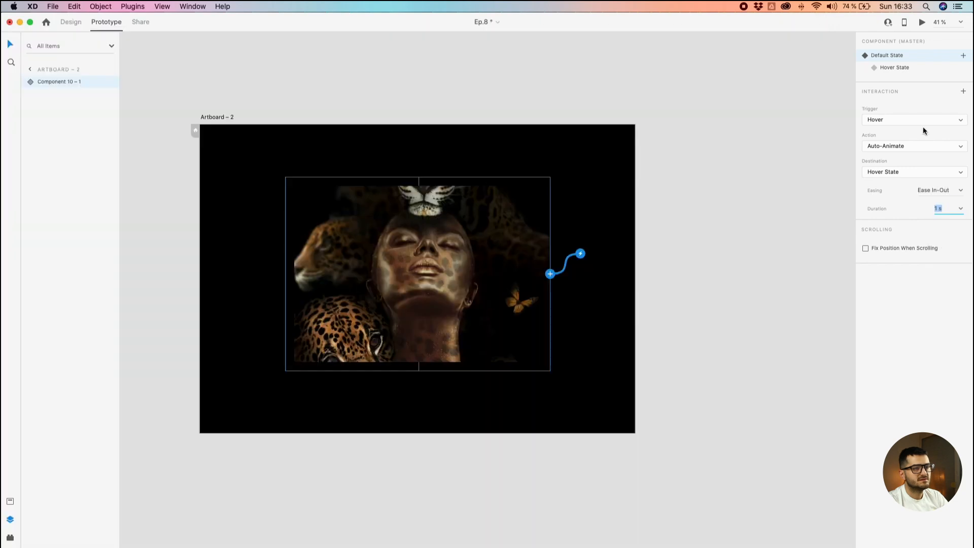
{"action": "left_click", "coordinate": [921, 22]}
{"action": "mouse_move", "coordinate": [535, 261]}
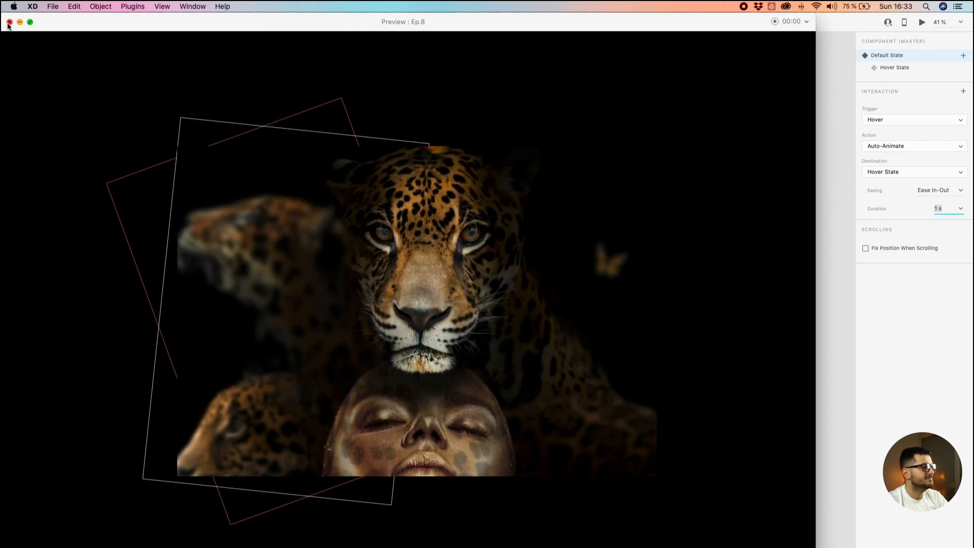
- Close the preview and delete the Hover State from the jaguar image component
{"action": "left_click", "coordinate": [9, 22]}
{"action": "left_click", "coordinate": [211, 117]}
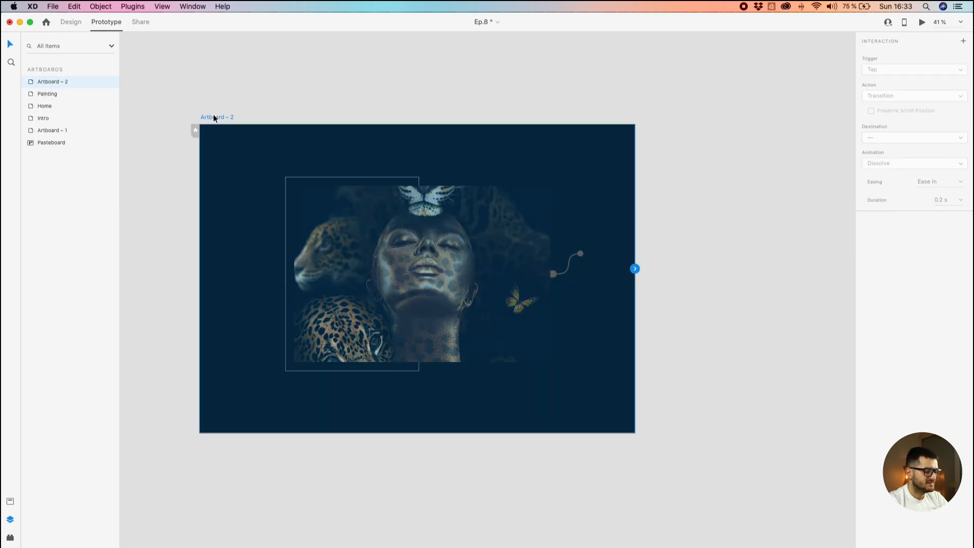
{"action": "left_click", "coordinate": [276, 90]}
{"action": "left_click", "coordinate": [457, 251]}
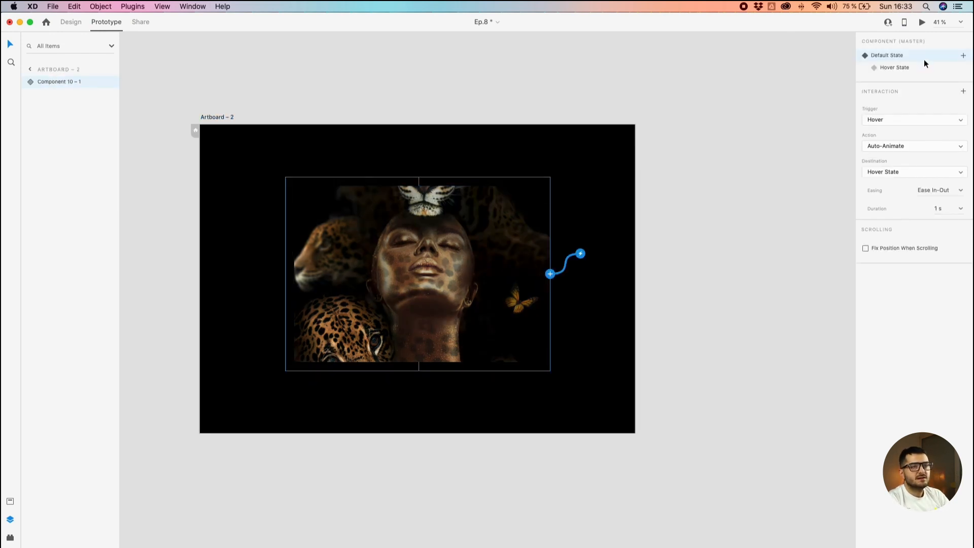
{"action": "left_click", "coordinate": [905, 68]}
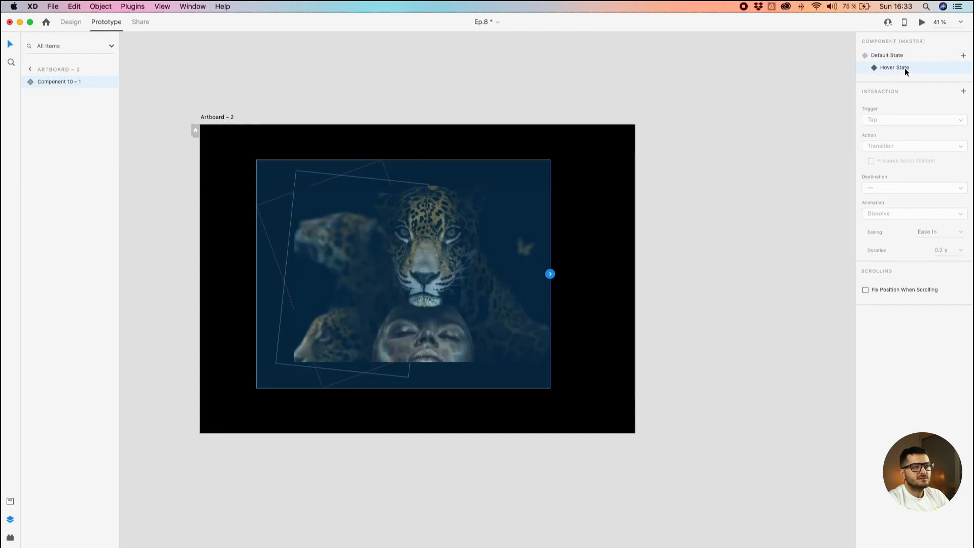
{"action": "right_click", "coordinate": [904, 68]}
{"action": "left_click", "coordinate": [909, 72]}
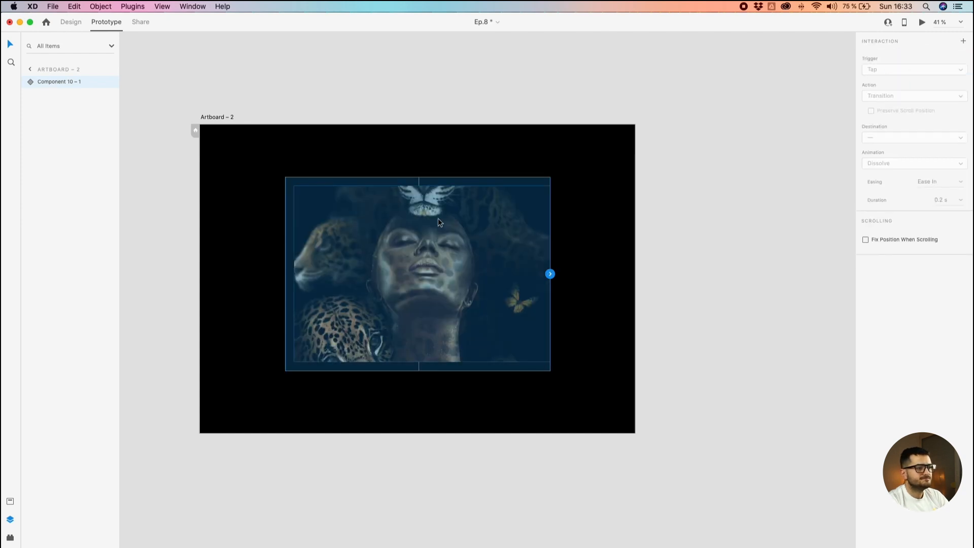
- Add a new state to the component in Design mode and name it tap1
{"action": "left_click", "coordinate": [70, 21]}
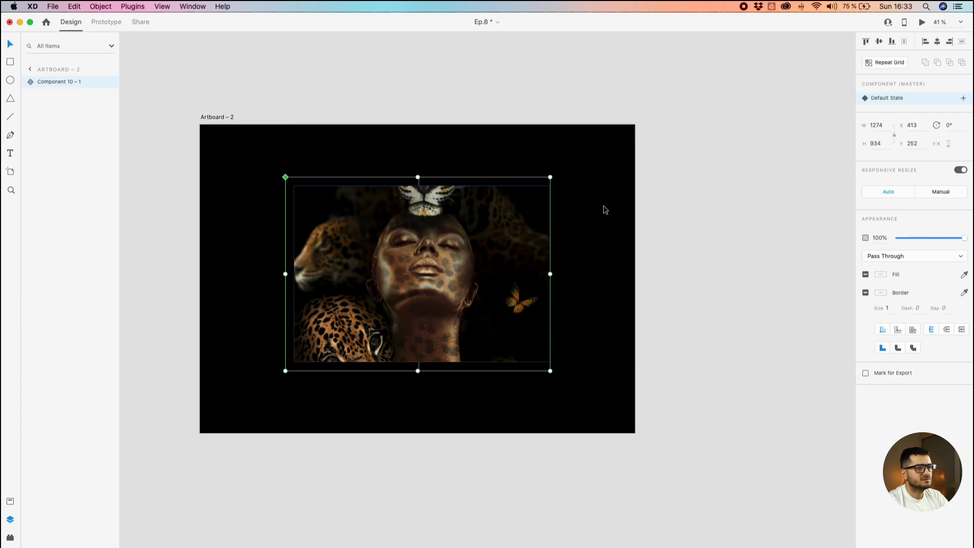
{"action": "left_click", "coordinate": [964, 99]}
{"action": "left_click", "coordinate": [937, 108]}
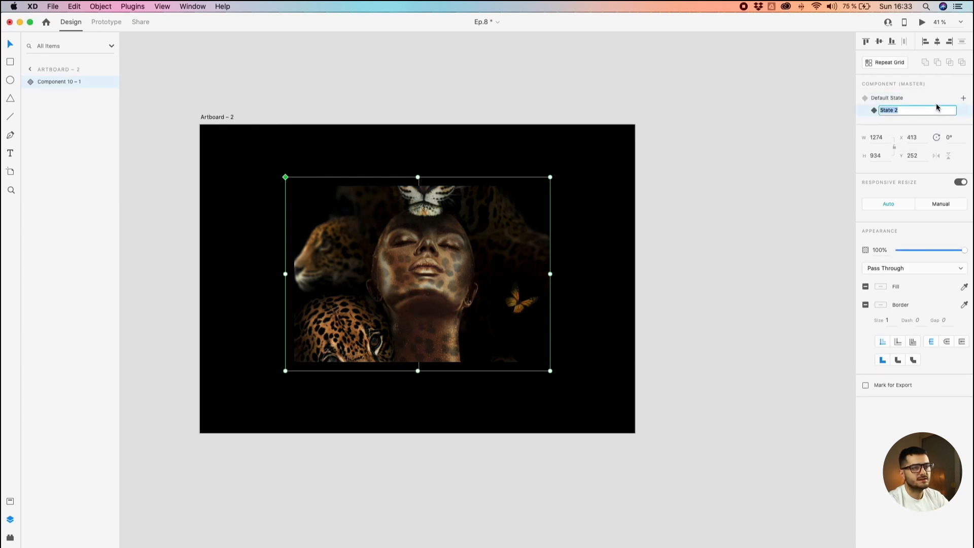
{"action": "type", "text": "to"}
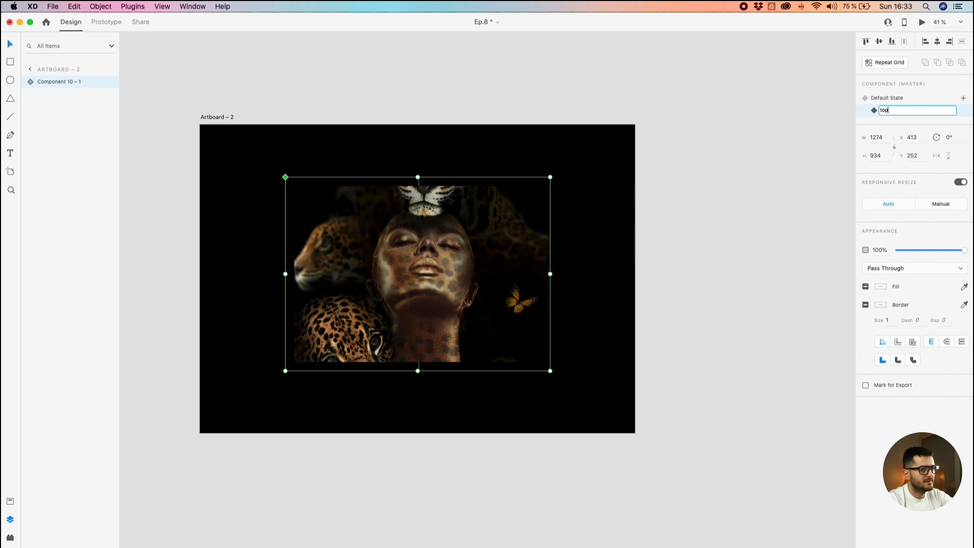
{"action": "type", "text": "p"}
{"action": "key", "text": "Return"}
{"action": "double_click", "coordinate": [883, 111]}
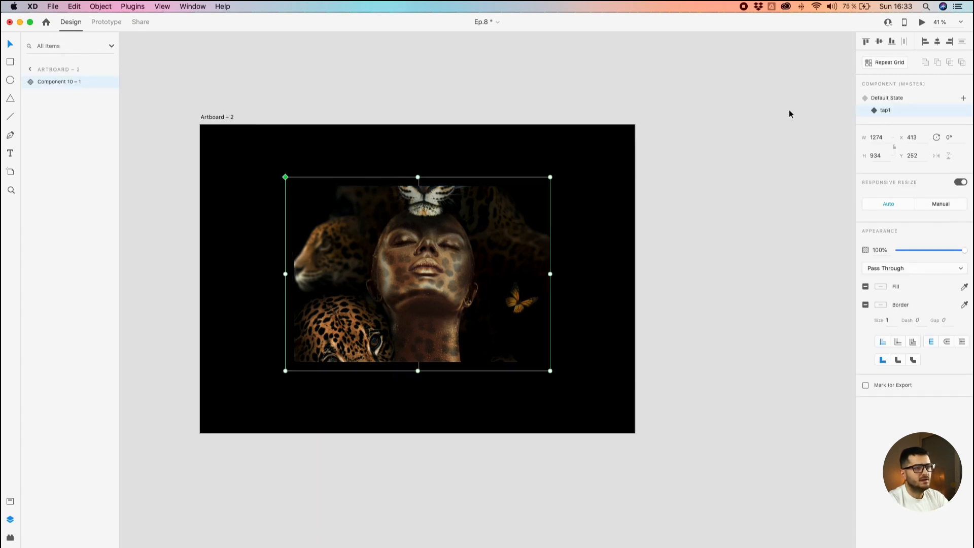
- In the tap1 state, move the masked image group down until the jaguar's face fills the frame
{"action": "left_click", "coordinate": [882, 110]}
{"action": "double_click", "coordinate": [380, 249]}
{"action": "left_click", "coordinate": [504, 212]}
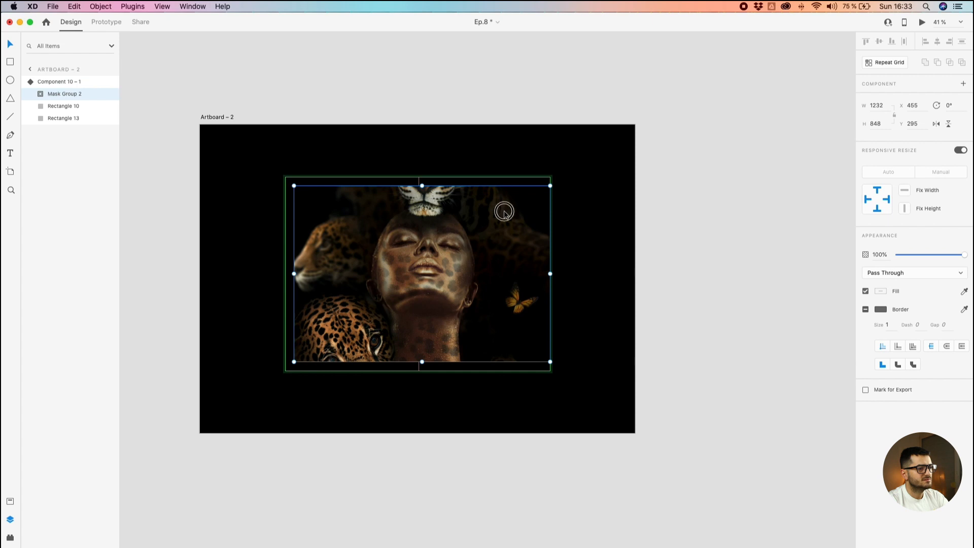
{"action": "double_click", "coordinate": [504, 212]}
{"action": "left_click_drag", "start_coordinate": [491, 178], "coordinate": [499, 243]}
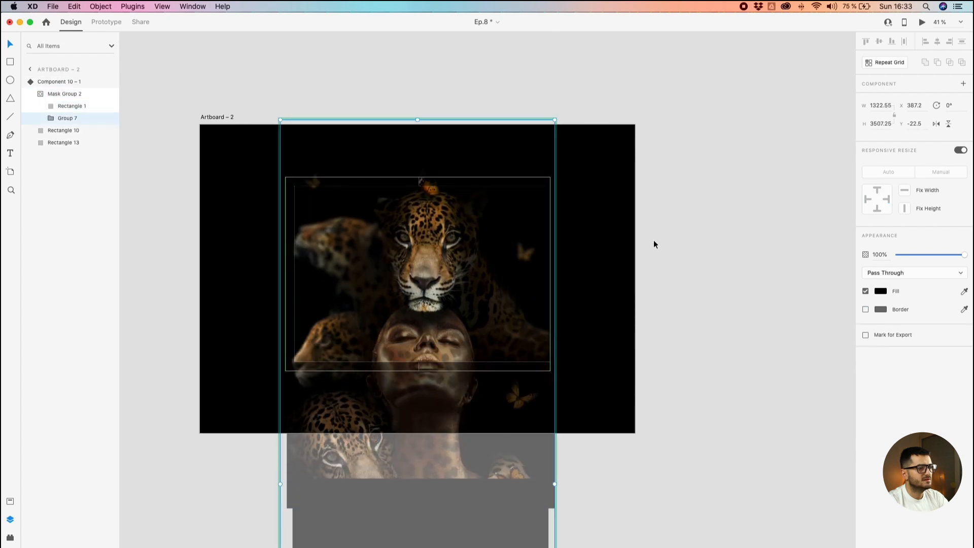
{"action": "key", "text": "Escape"}
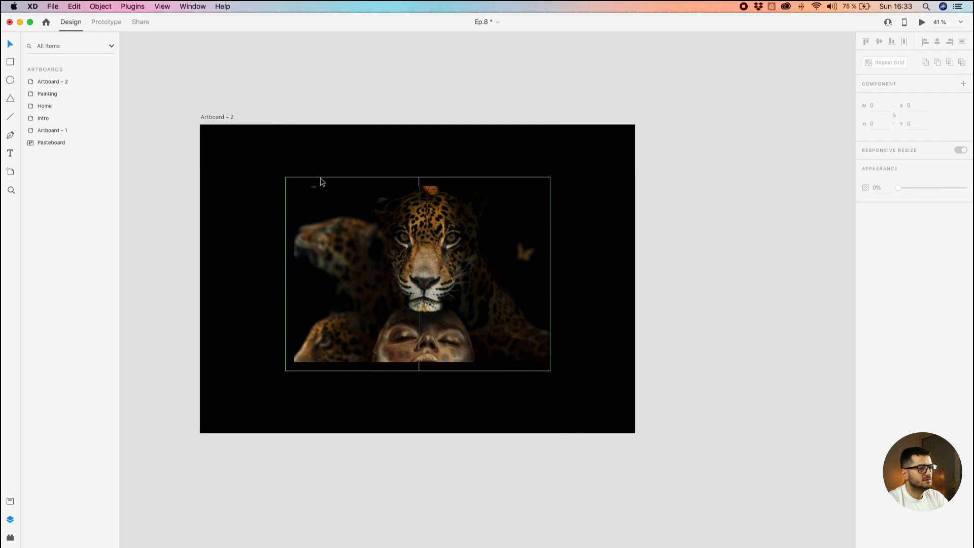
- Set the border size of the tap1 state's white rectangle, Rectangle 10, to 41
{"action": "scroll", "coordinate": [321, 182], "scroll_direction": "up", "scroll_amount": 5}
{"action": "left_click", "coordinate": [507, 171]}
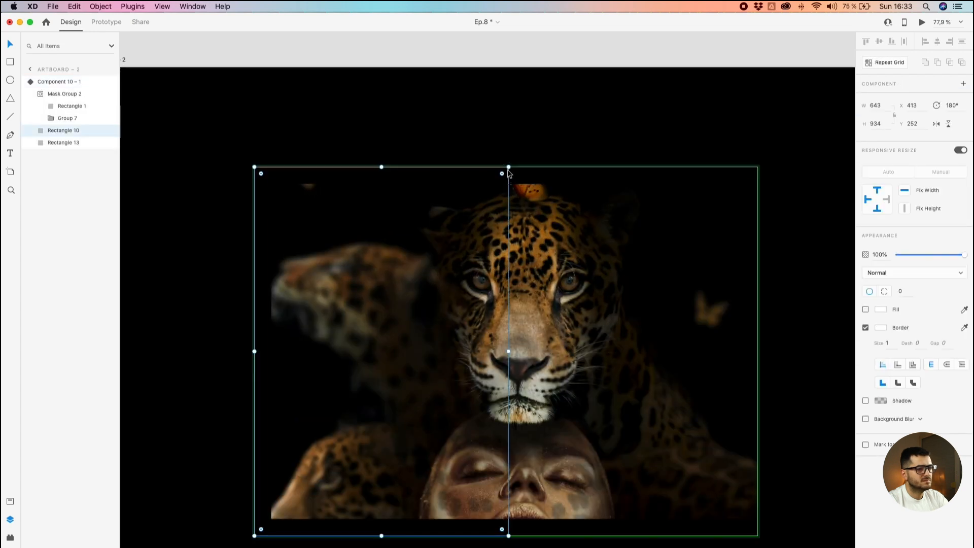
{"action": "left_click", "coordinate": [886, 343]}
{"action": "type", "text": "11"}
{"action": "key", "text": "Return"}
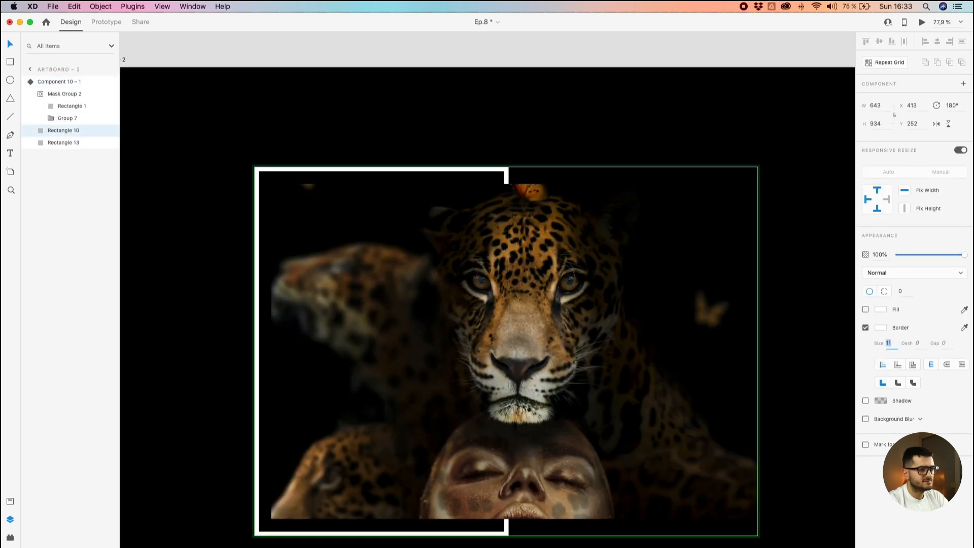
{"action": "type", "text": "41"}
{"action": "key", "text": "Return"}
{"action": "key", "text": "Escape"}
{"action": "scroll", "coordinate": [261, 158], "scroll_direction": "down", "scroll_amount": 5}
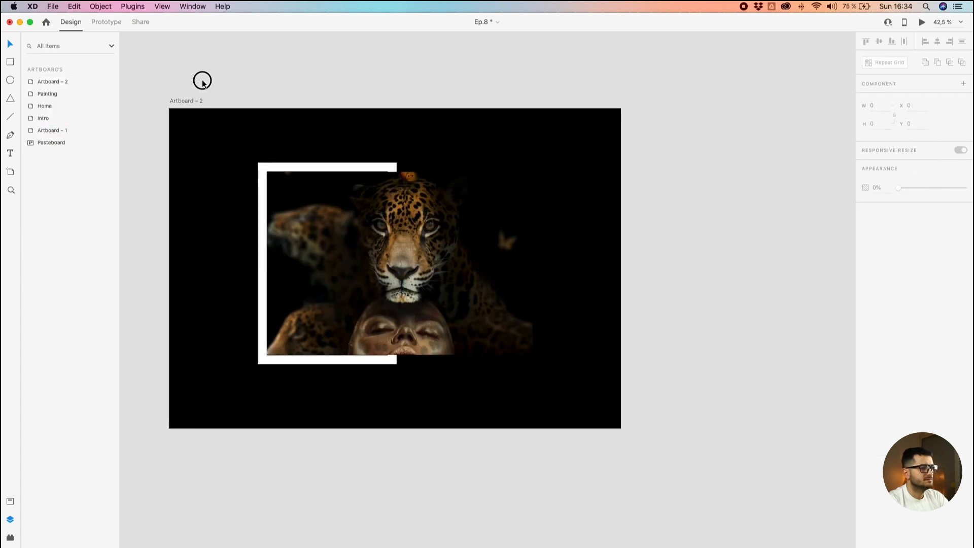
- Return the component to its Default State and check Artboard – 2 in the preview
{"action": "left_click", "coordinate": [309, 200]}
{"action": "left_click", "coordinate": [872, 98]}
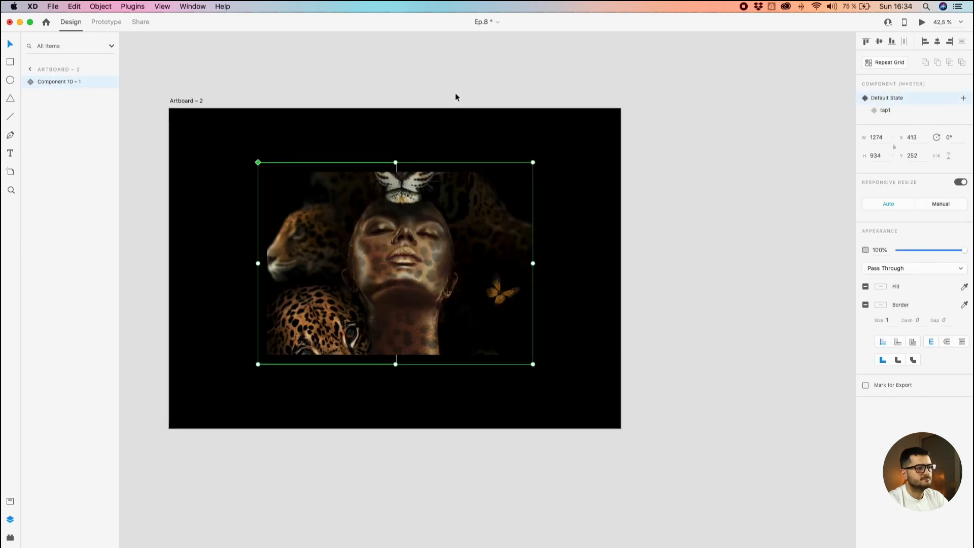
{"action": "left_click", "coordinate": [195, 103]}
{"action": "left_click", "coordinate": [922, 21]}
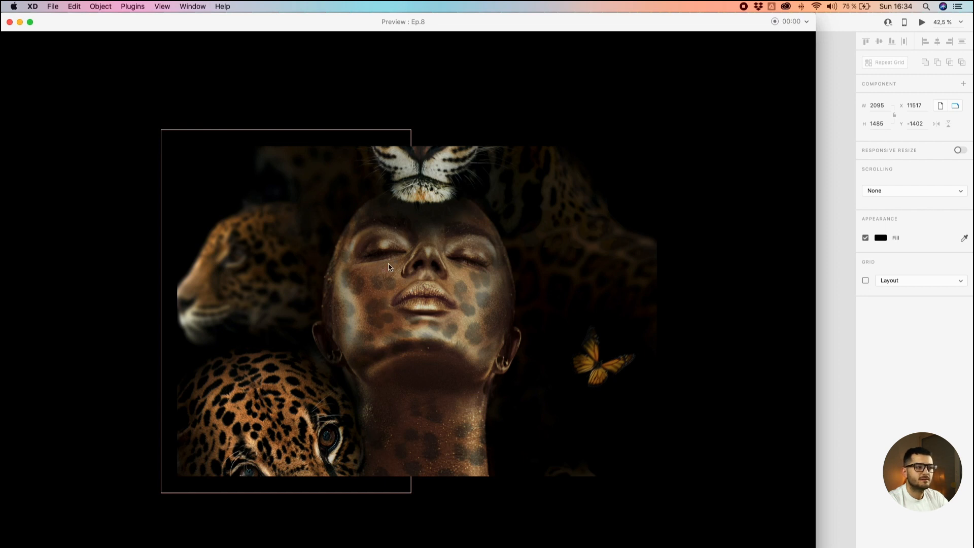
{"action": "left_click", "coordinate": [9, 21]}
- Compare the component's tap1 state with its Default State, ending on the Default State
{"action": "left_click", "coordinate": [399, 212]}
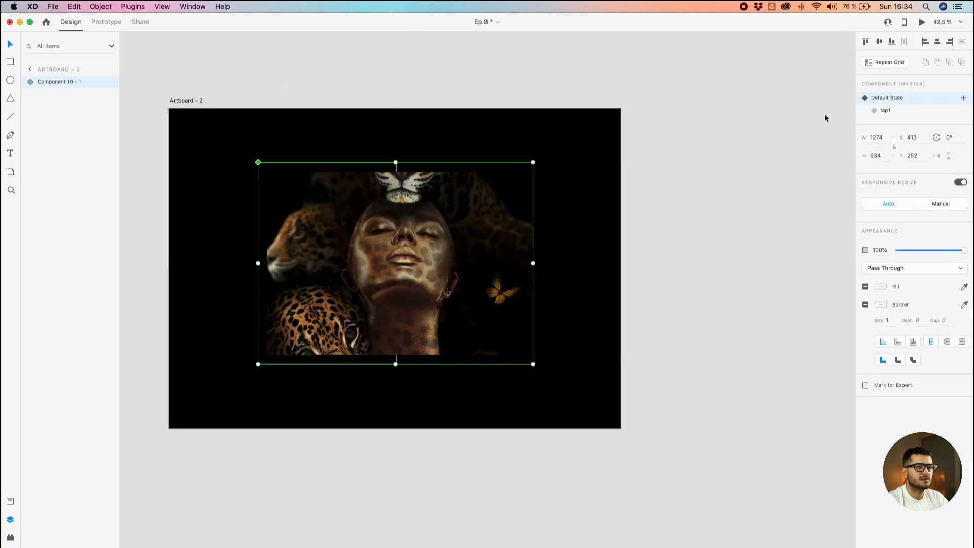
{"action": "left_click", "coordinate": [903, 110]}
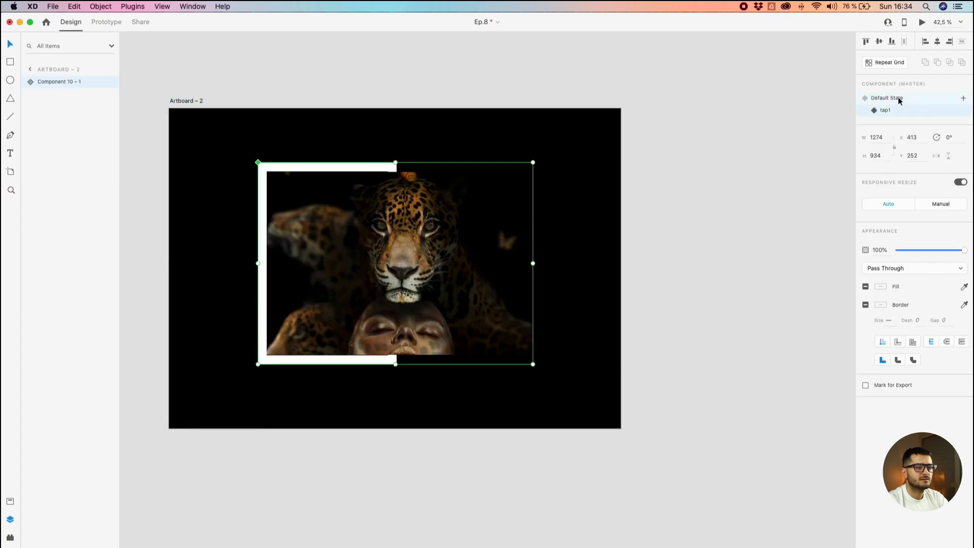
{"action": "left_click", "coordinate": [897, 98]}
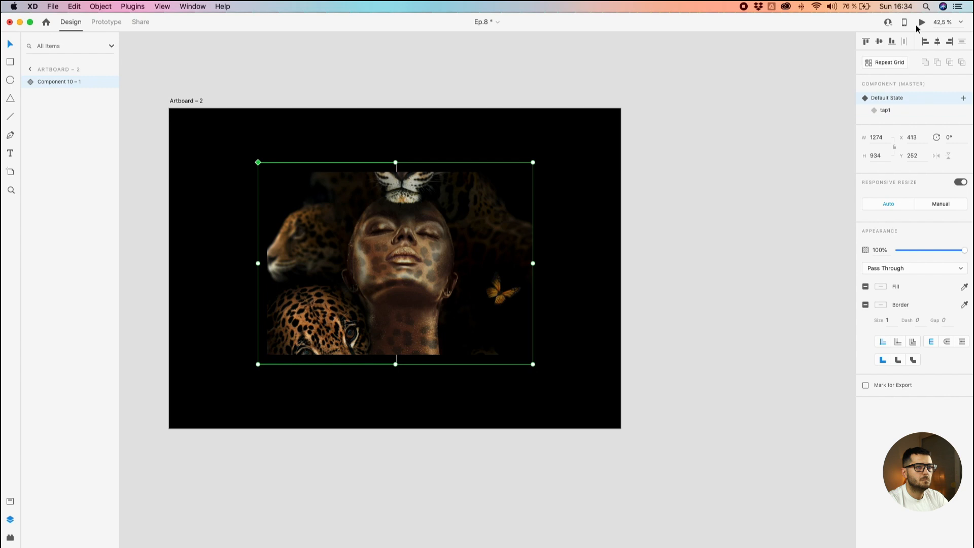
{"action": "left_click", "coordinate": [899, 111]}
{"action": "left_click", "coordinate": [894, 101]}
- Add a Tap-triggered Auto-Animate interaction to the Default State with tap1 as its destination
{"action": "left_click", "coordinate": [106, 22]}
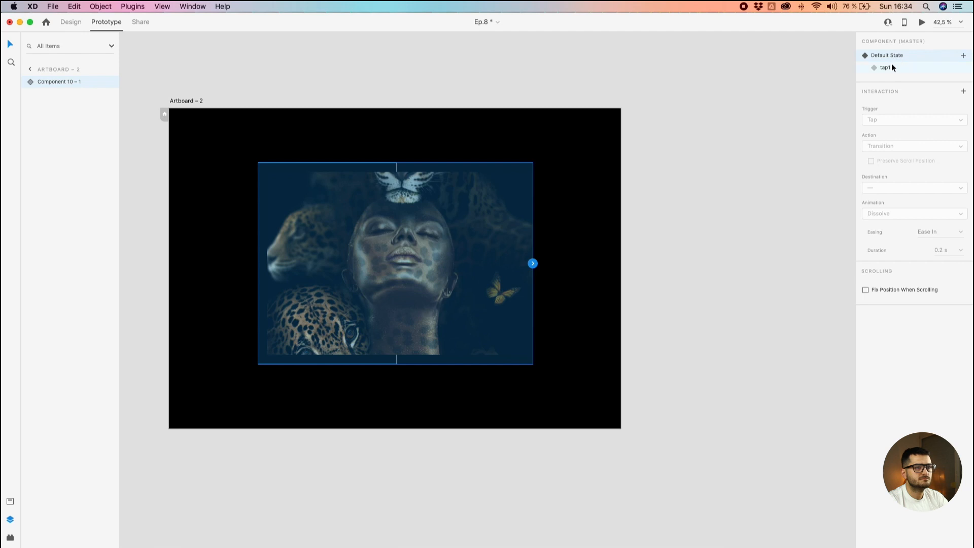
{"action": "left_click", "coordinate": [963, 92]}
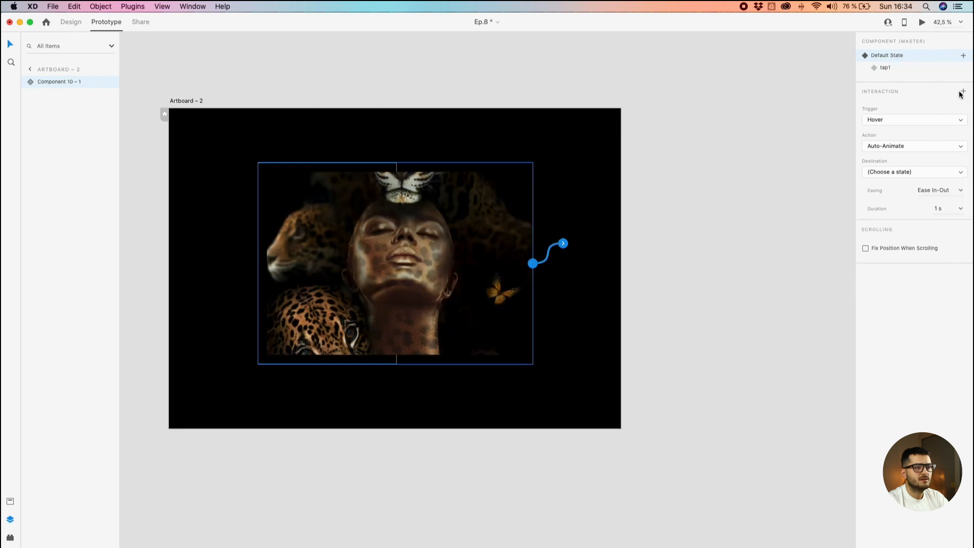
{"action": "left_click", "coordinate": [925, 122]}
{"action": "left_click", "coordinate": [908, 110]}
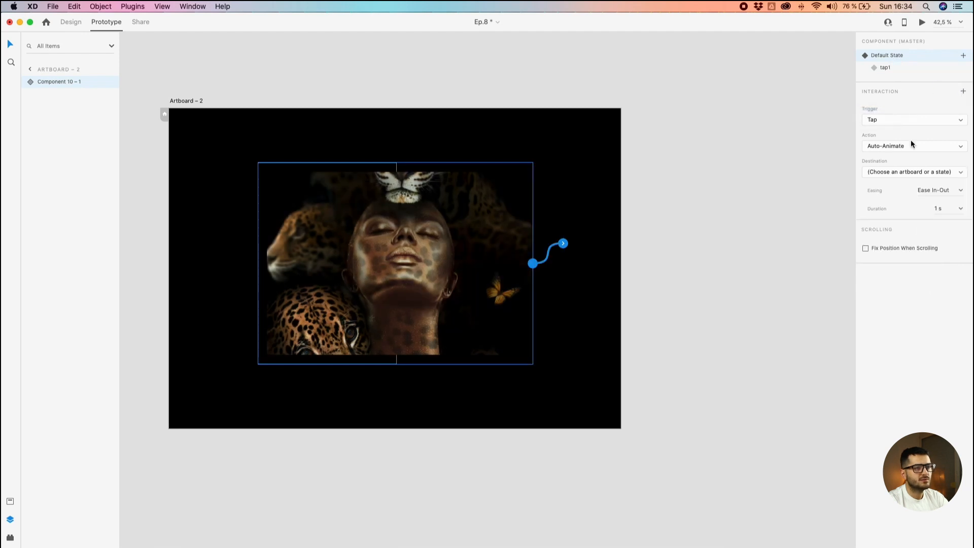
{"action": "left_click", "coordinate": [949, 172]}
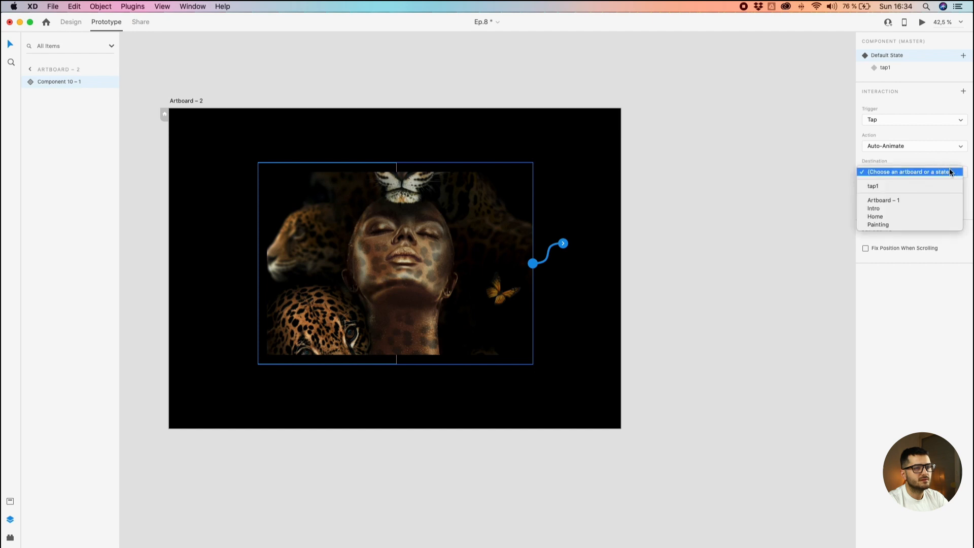
{"action": "left_click", "coordinate": [917, 183]}
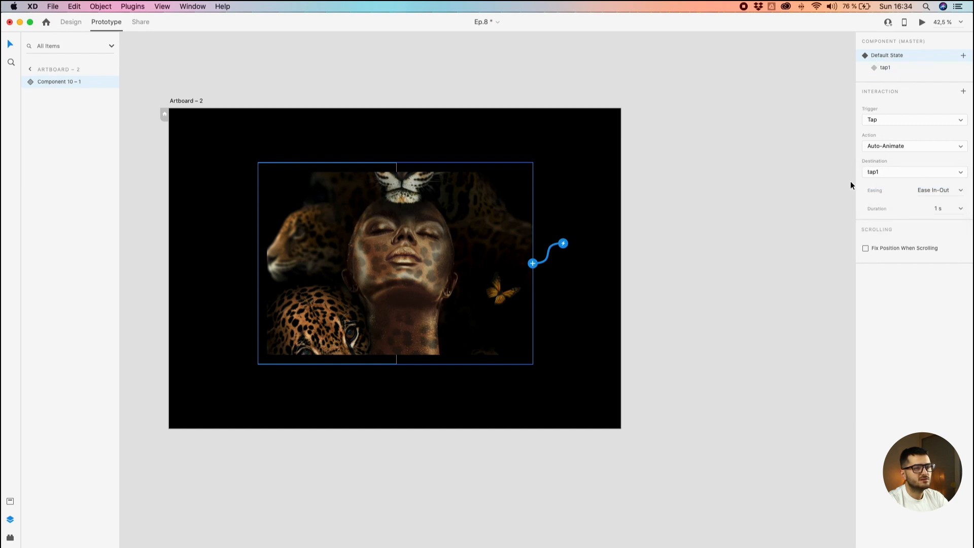
- Preview Artboard – 2 and tap the image to test the transition to the tap1 state
{"action": "left_click", "coordinate": [475, 98]}
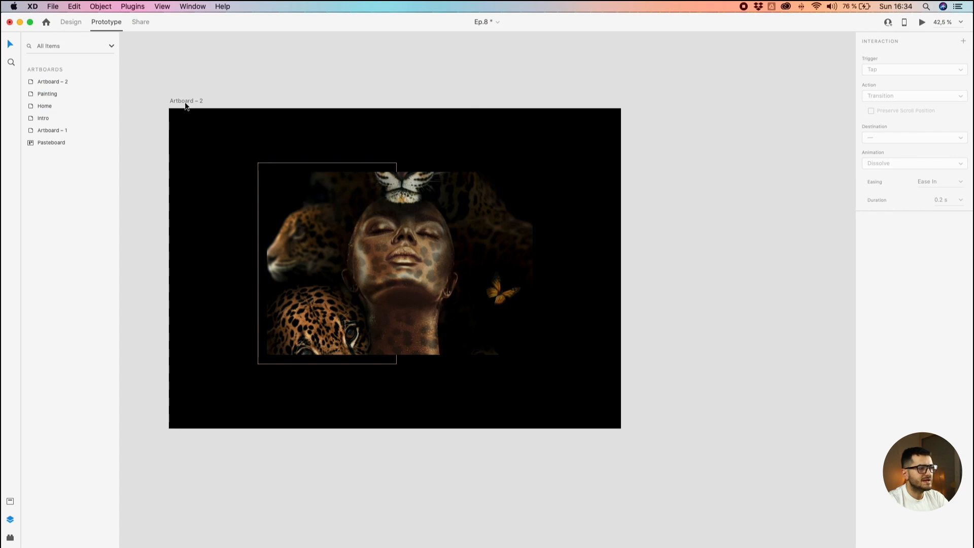
{"action": "left_click", "coordinate": [185, 105]}
{"action": "left_click", "coordinate": [922, 22]}
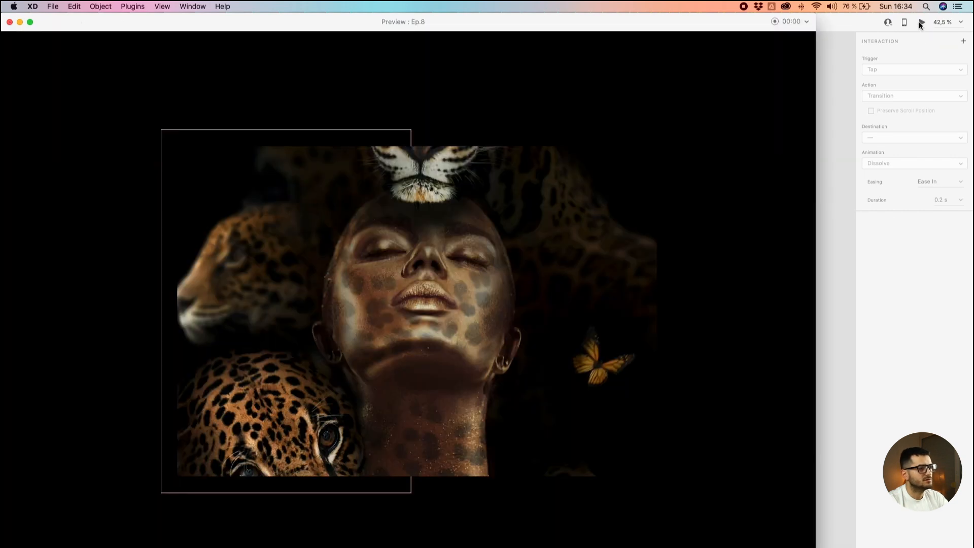
{"action": "left_click", "coordinate": [439, 222]}
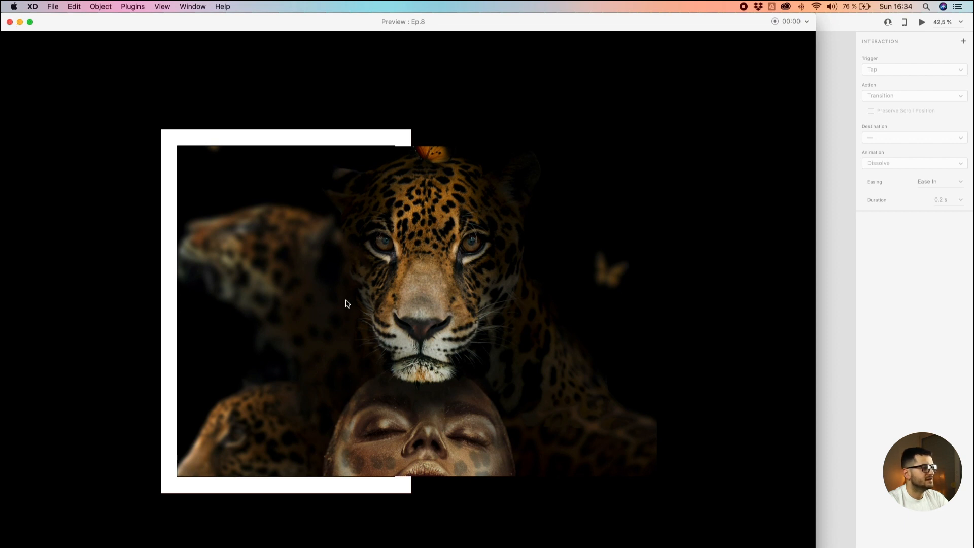
{"action": "left_click", "coordinate": [10, 22]}
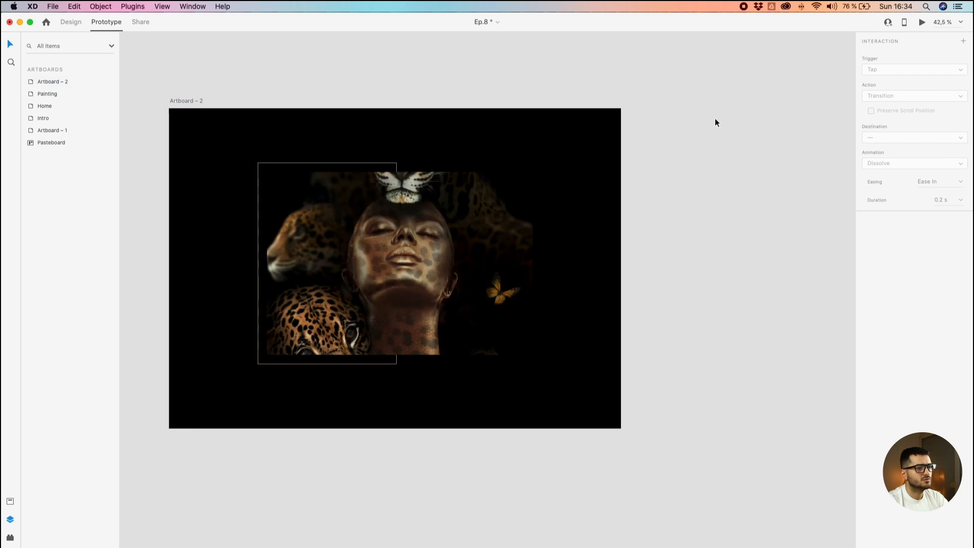
- Add a Tap-triggered Auto-Animate interaction to the tap1 state with Default State as its destination
{"action": "left_click", "coordinate": [359, 169]}
{"action": "left_click", "coordinate": [890, 67]}
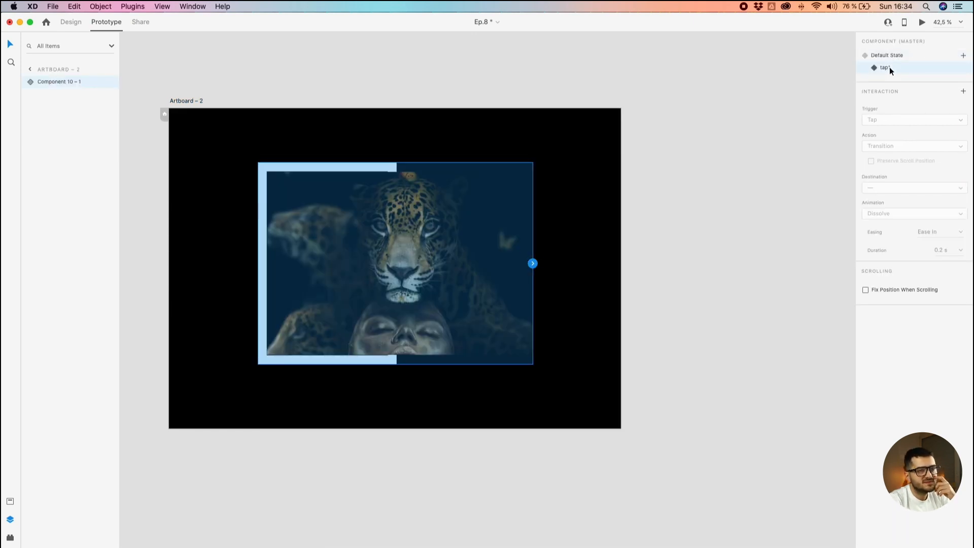
{"action": "left_click", "coordinate": [962, 91]}
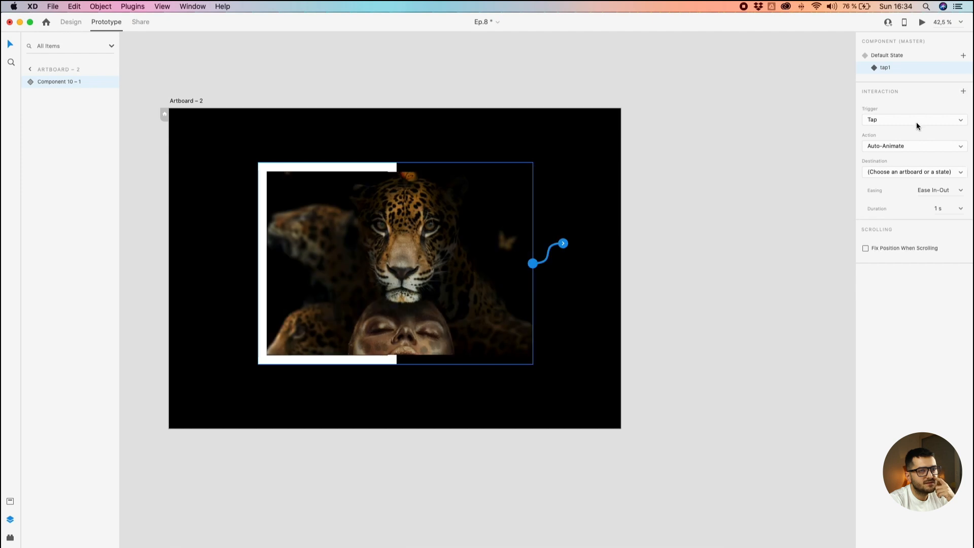
{"action": "left_click", "coordinate": [912, 172]}
{"action": "left_click", "coordinate": [907, 185]}
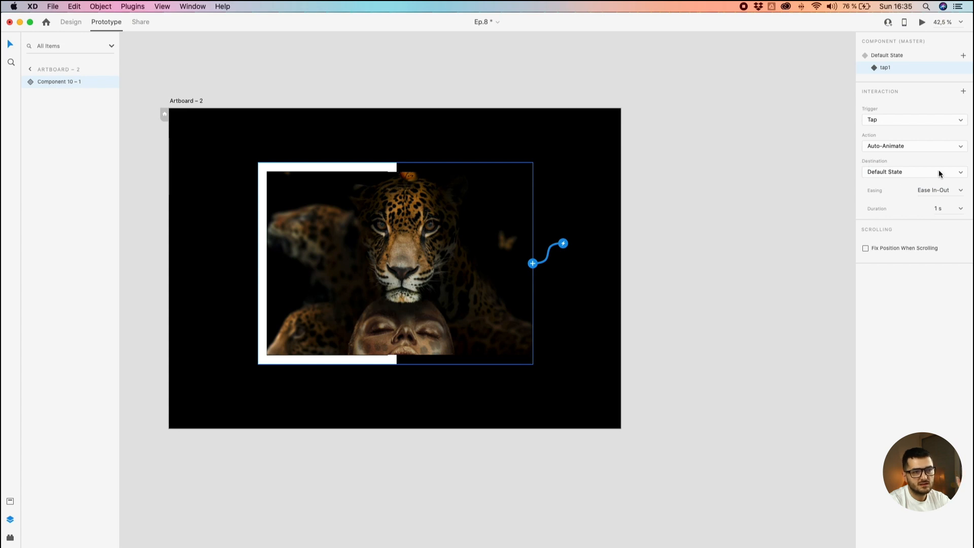
- Preview the artboard and tap the image repeatedly to test toggling between tap1 and the Default State
{"action": "left_click", "coordinate": [922, 21]}
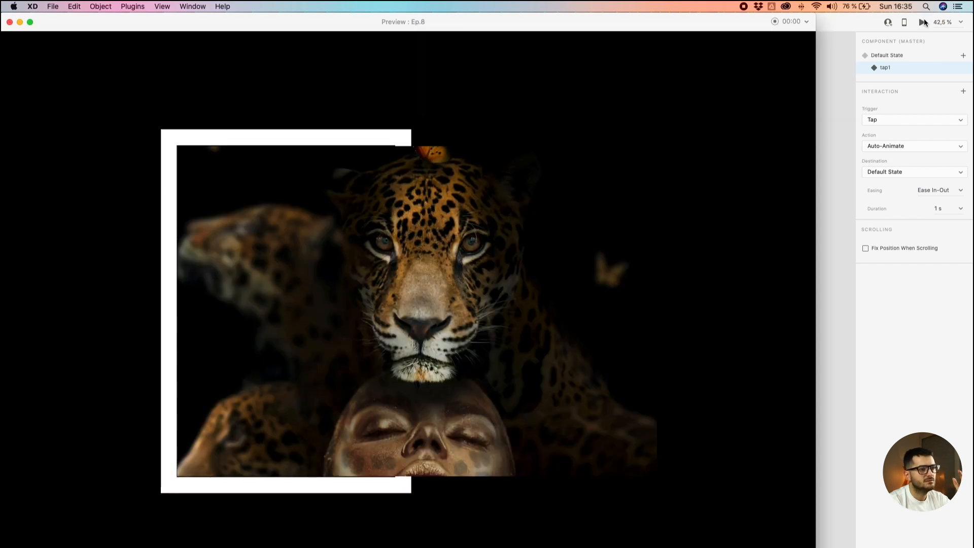
{"action": "left_click", "coordinate": [367, 261]}
{"action": "left_click", "coordinate": [368, 259]}
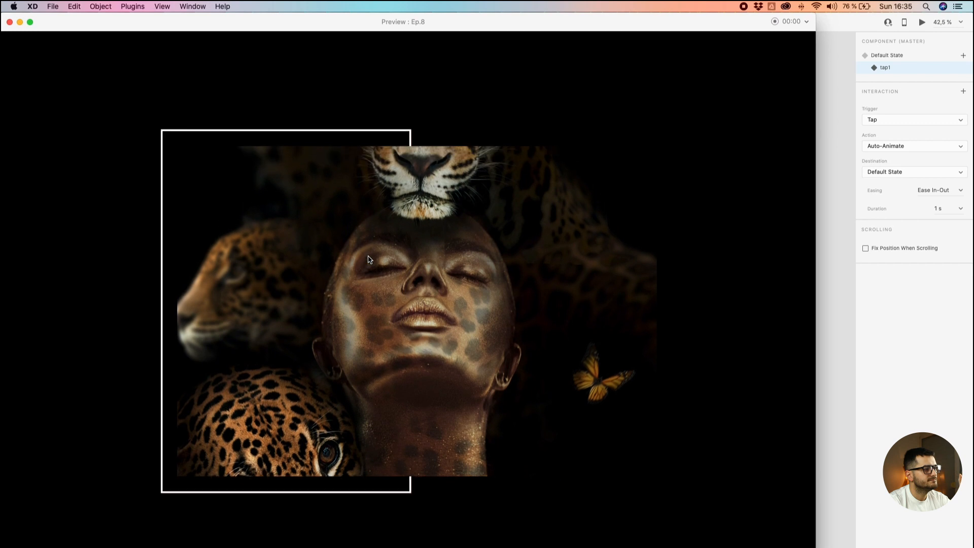
{"action": "left_click", "coordinate": [369, 253]}
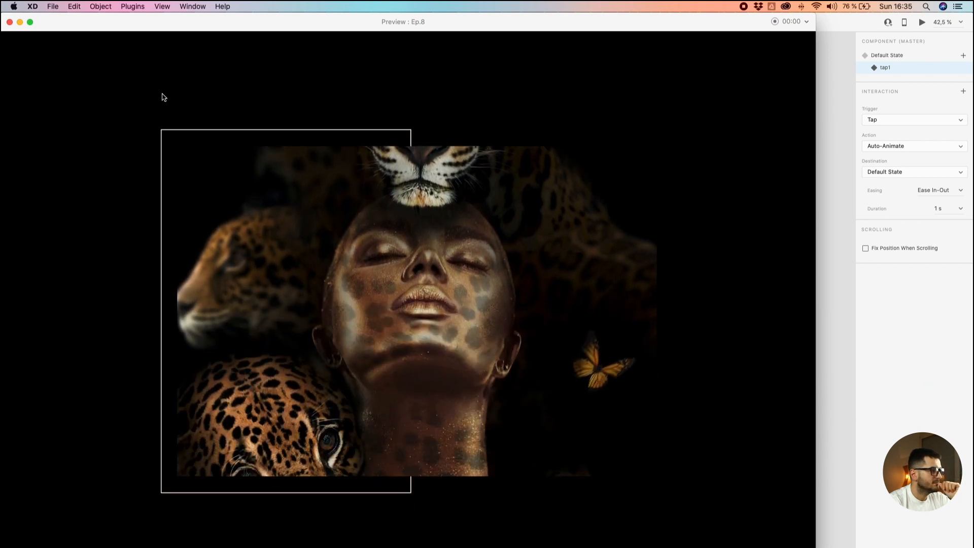
{"action": "left_click", "coordinate": [9, 22]}
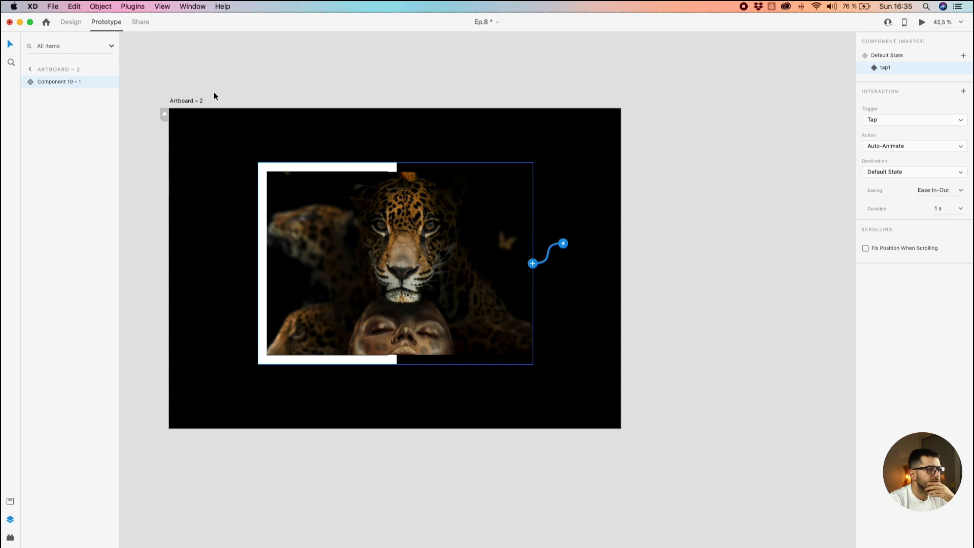
- Add a third state named tap2 to the image component in Design mode
{"action": "left_click", "coordinate": [71, 21]}
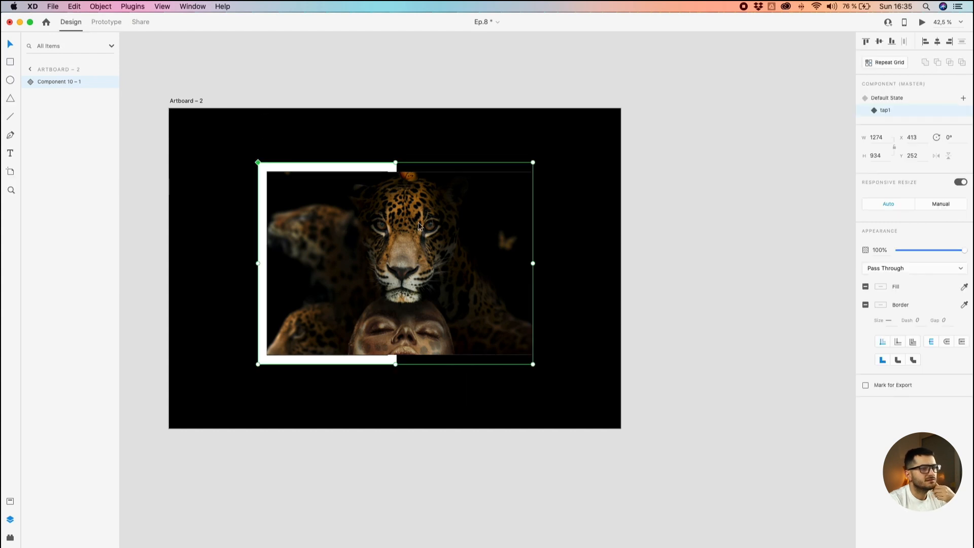
{"action": "left_click", "coordinate": [889, 102]}
{"action": "left_click", "coordinate": [908, 108]}
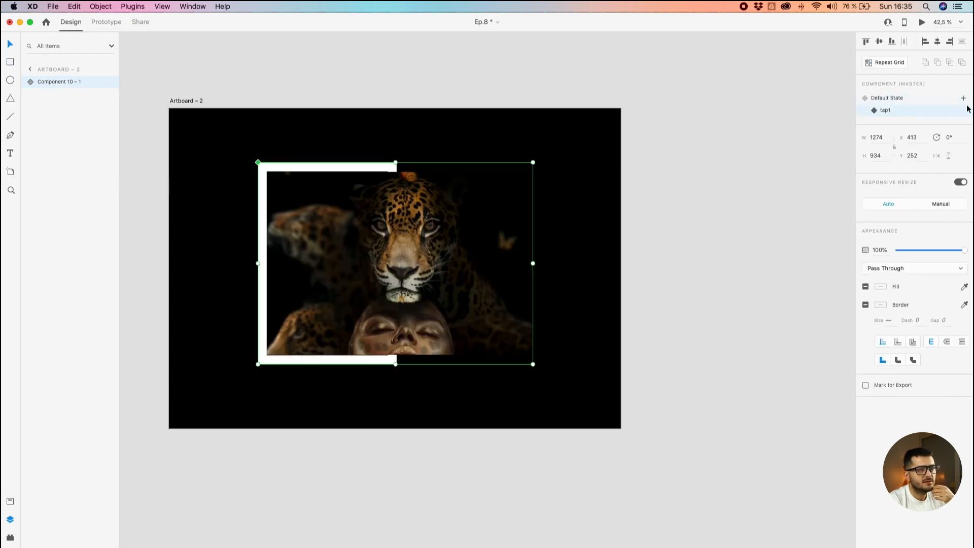
{"action": "left_click", "coordinate": [964, 99]}
{"action": "left_click", "coordinate": [885, 103]}
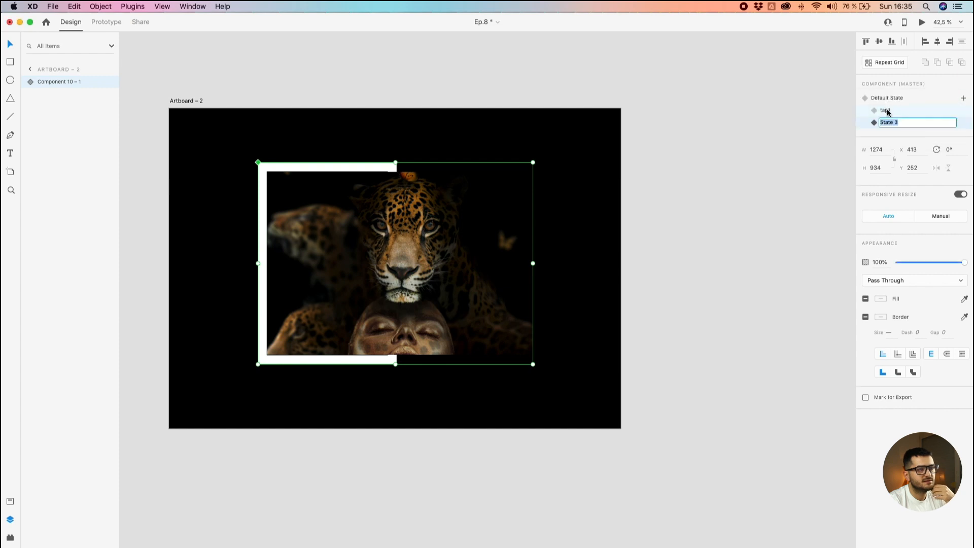
{"action": "type", "text": "tap2"}
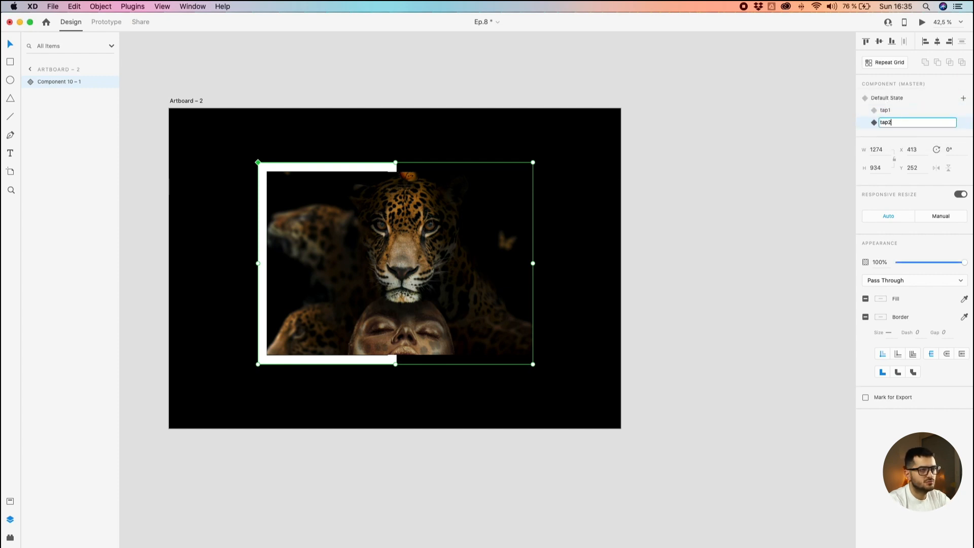
{"action": "key", "text": "Return"}
- Move the image group inside the tap2 state up until the crocodile painting fills the frame, and switch to Prototype mode
{"action": "left_click", "coordinate": [669, 202]}
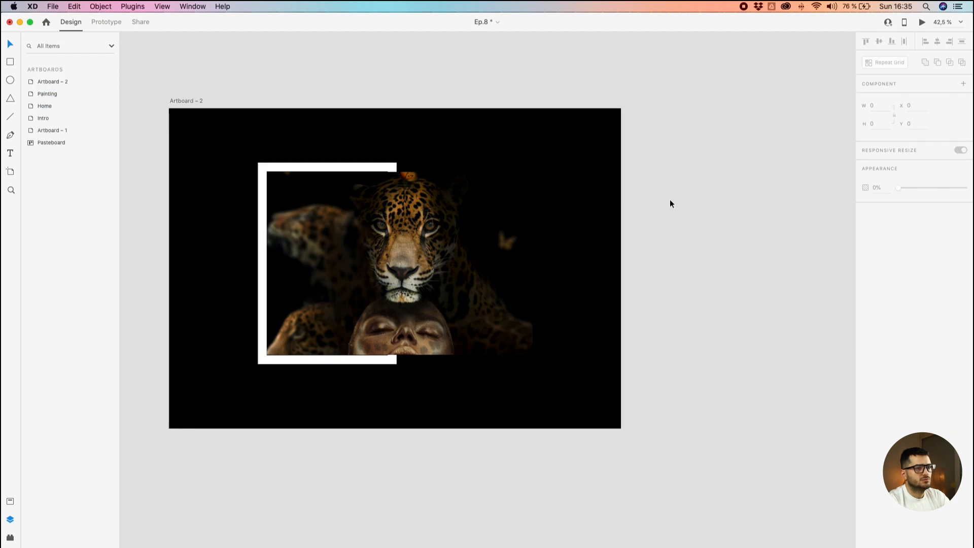
{"action": "left_click", "coordinate": [419, 243]}
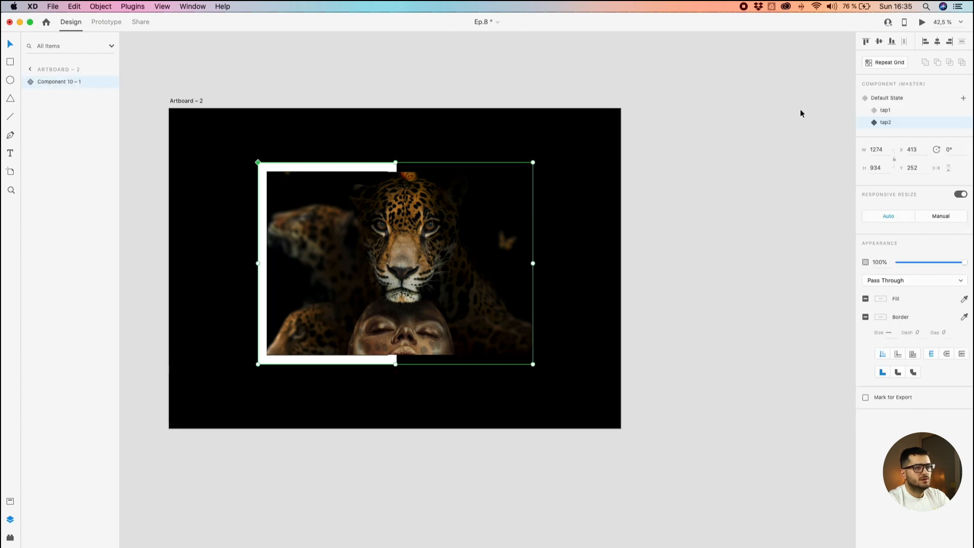
{"action": "double_click", "coordinate": [424, 258]}
{"action": "double_click", "coordinate": [409, 231]}
{"action": "left_click_drag", "start_coordinate": [425, 316], "coordinate": [442, 156]}
{"action": "left_click_drag", "start_coordinate": [463, 349], "coordinate": [466, 185]}
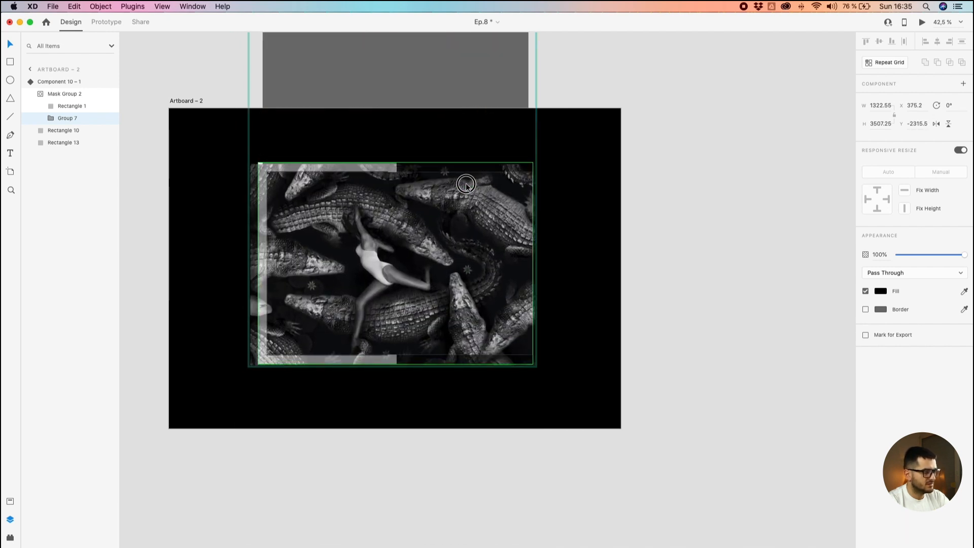
{"action": "left_click", "coordinate": [705, 212]}
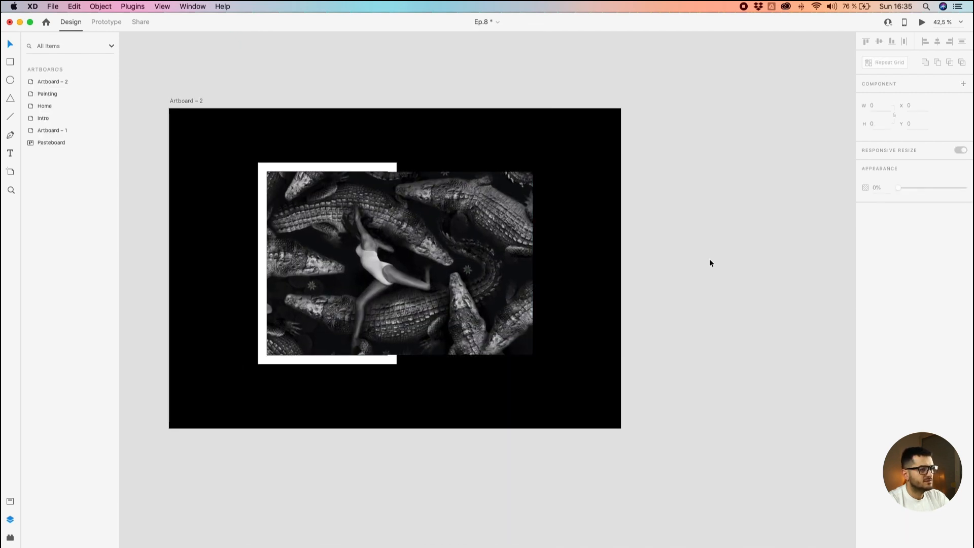
{"action": "left_click", "coordinate": [482, 203]}
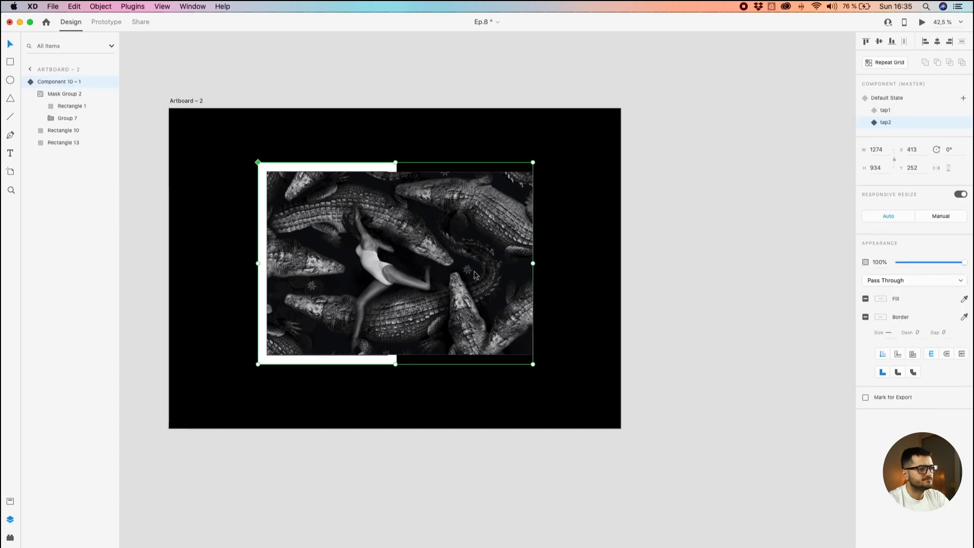
{"action": "left_click", "coordinate": [115, 24]}
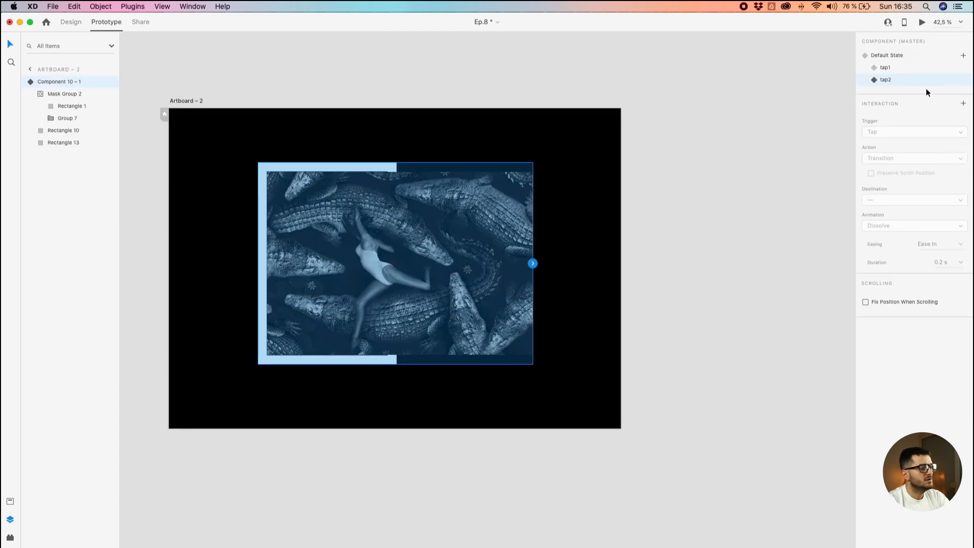
{"action": "left_click", "coordinate": [963, 104]}
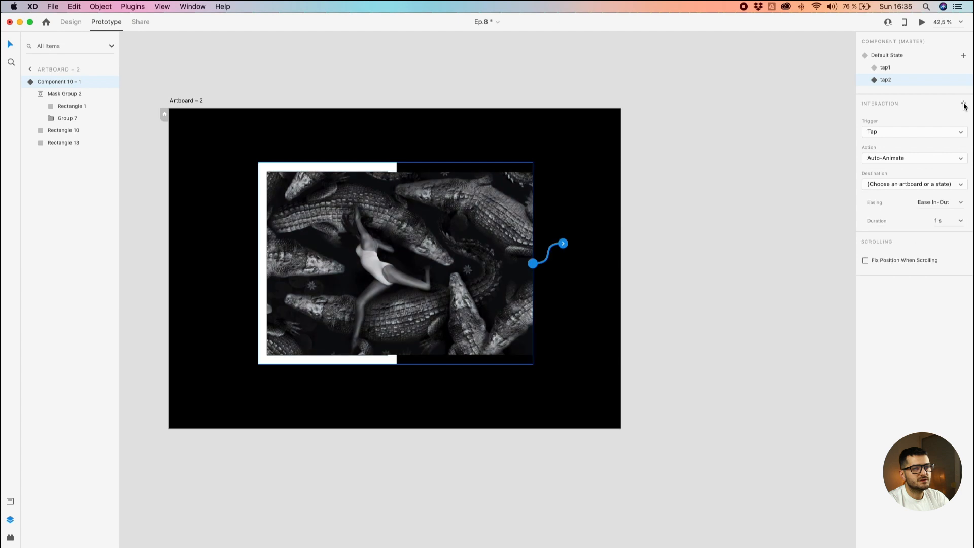
{"action": "left_click", "coordinate": [904, 132]}
{"action": "left_click", "coordinate": [904, 132]}
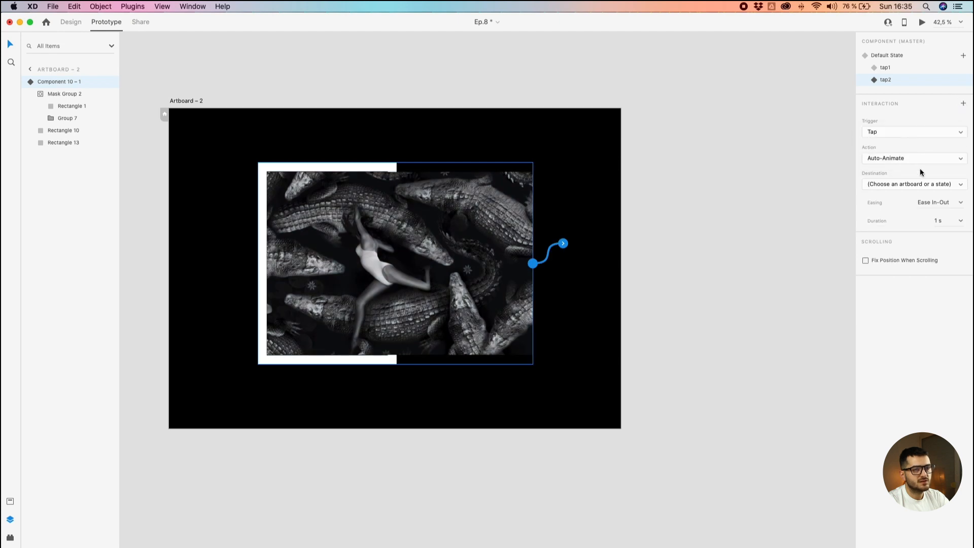
{"action": "left_click", "coordinate": [931, 186]}
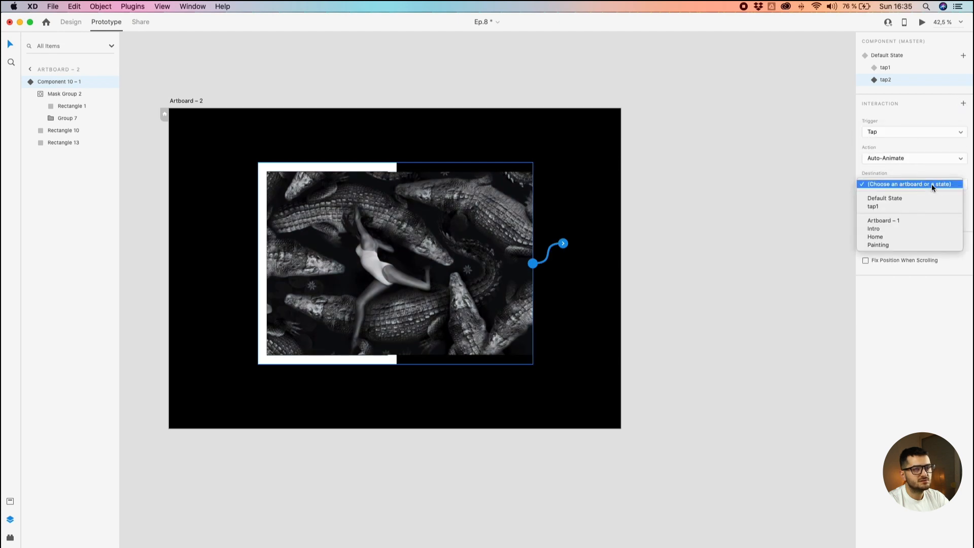
{"action": "left_click", "coordinate": [898, 68]}
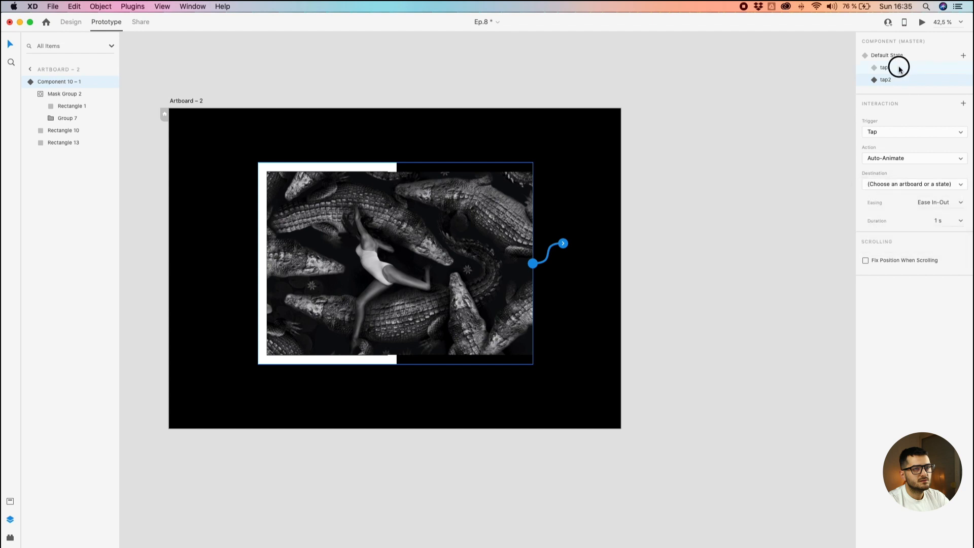
- Set the destination of the tap1 state's Tap interaction to tap2
{"action": "left_click", "coordinate": [898, 68]}
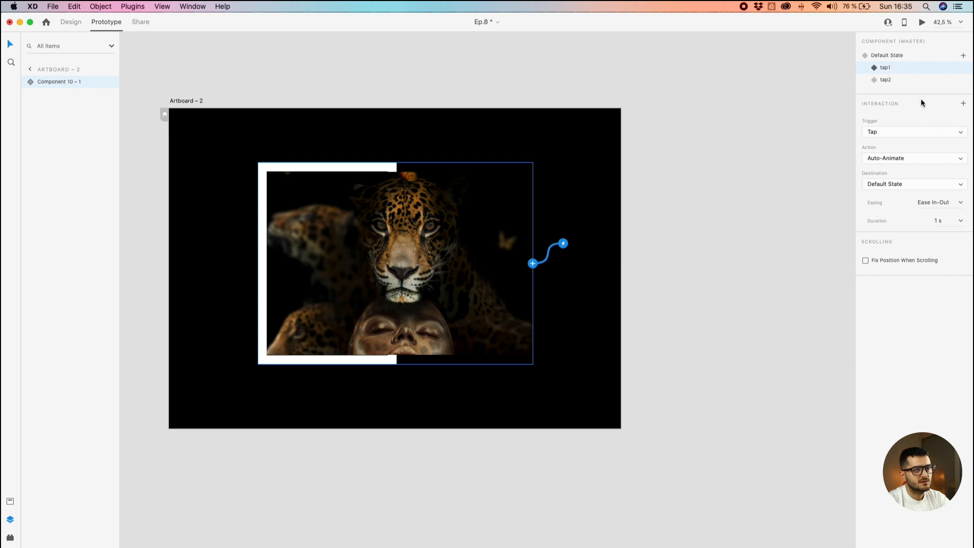
{"action": "left_click", "coordinate": [955, 189]}
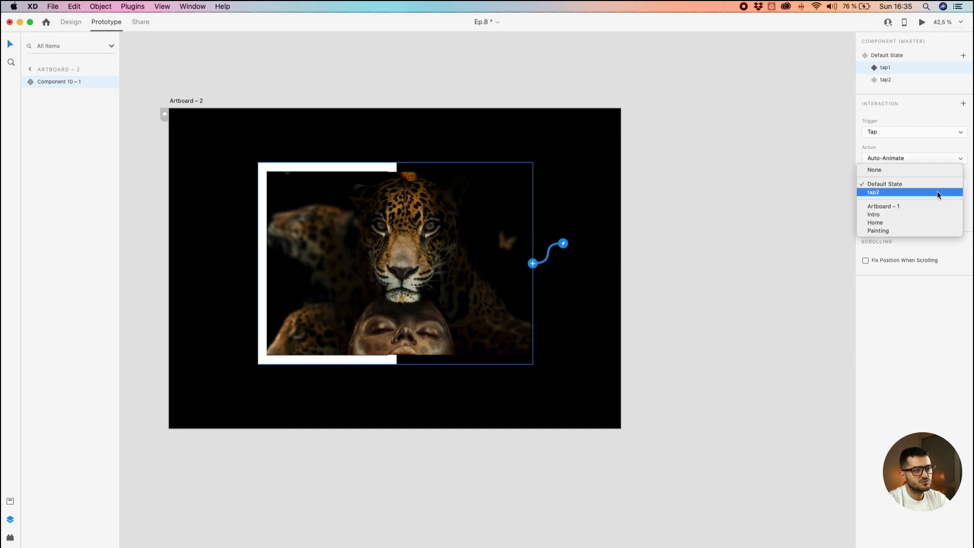
{"action": "left_click", "coordinate": [938, 194]}
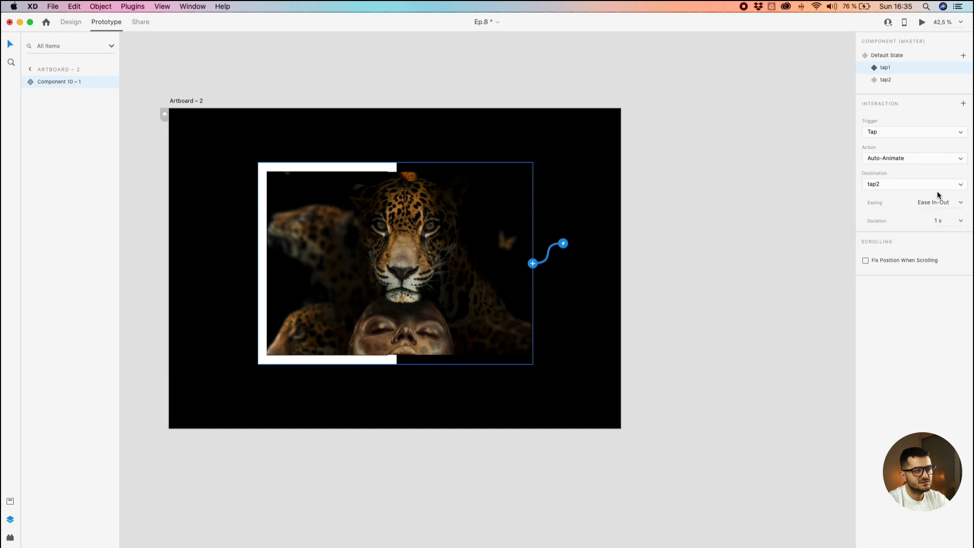
- Add a Tap-triggered Auto-Animate interaction to the tap2 state with Default State as its destination
{"action": "left_click", "coordinate": [885, 80]}
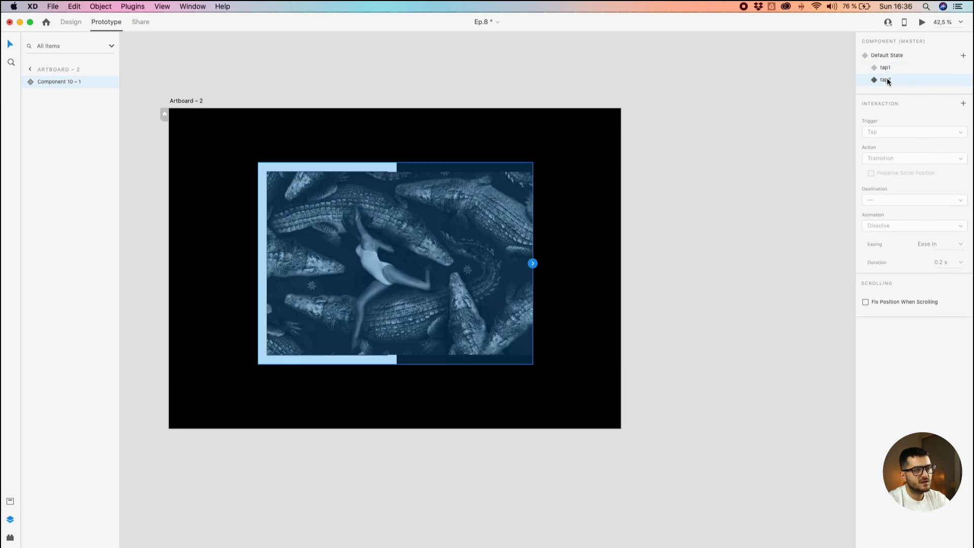
{"action": "left_click", "coordinate": [963, 104]}
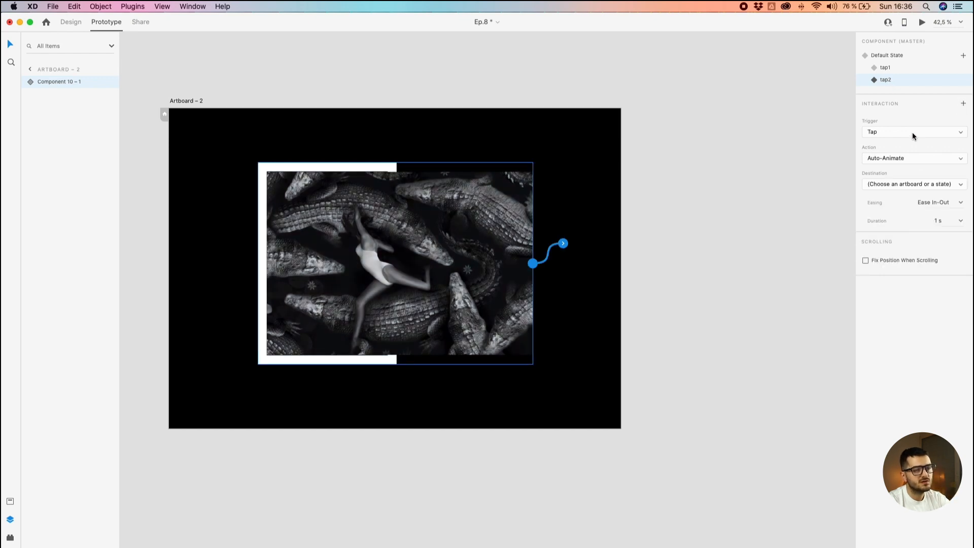
{"action": "left_click", "coordinate": [905, 188]}
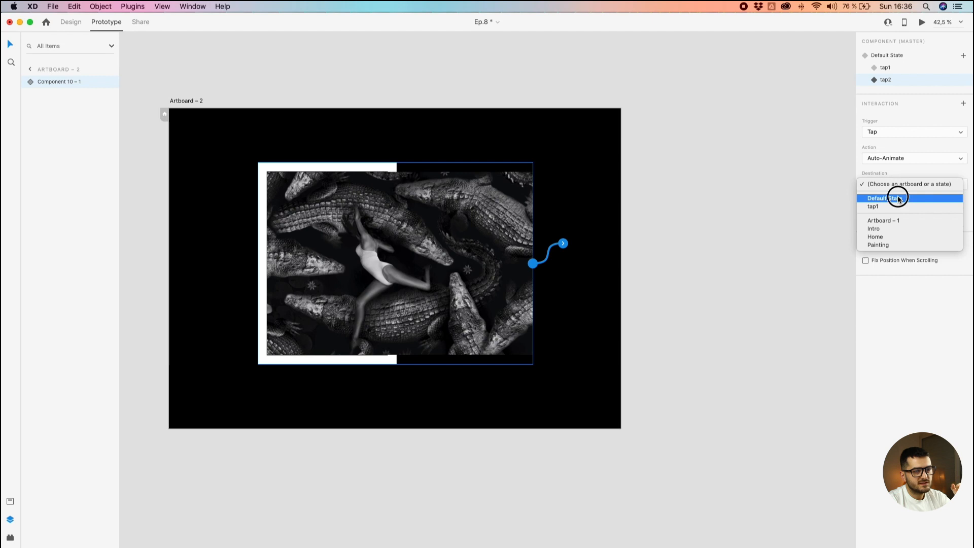
{"action": "left_click", "coordinate": [896, 198]}
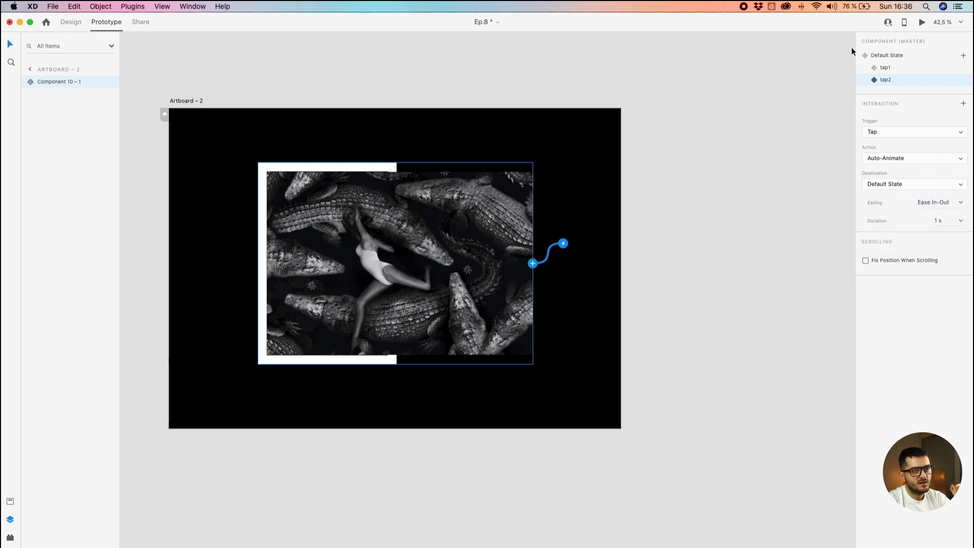
- Check the interaction of each component state and preview Artboard – 2, tapping the image through all three states
{"action": "left_click", "coordinate": [891, 56]}
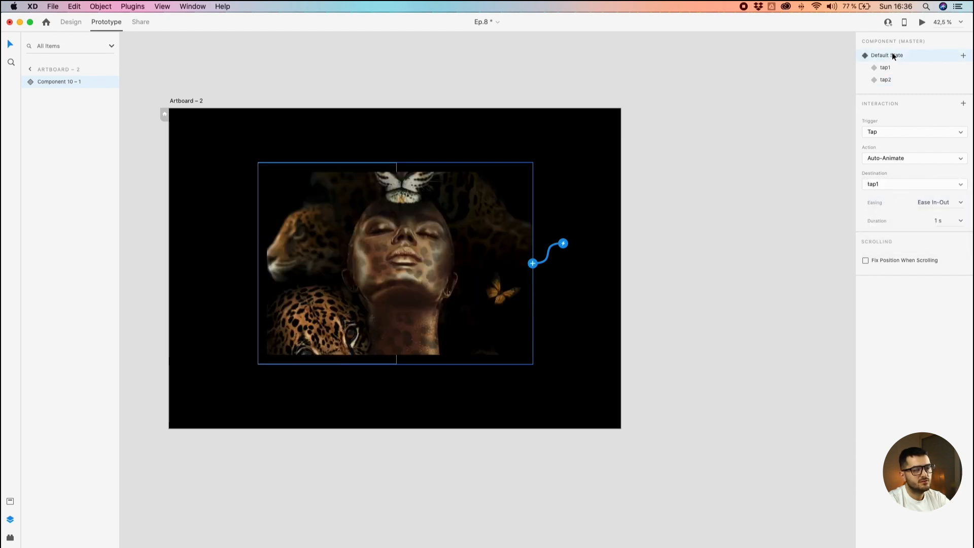
{"action": "left_click", "coordinate": [885, 66]}
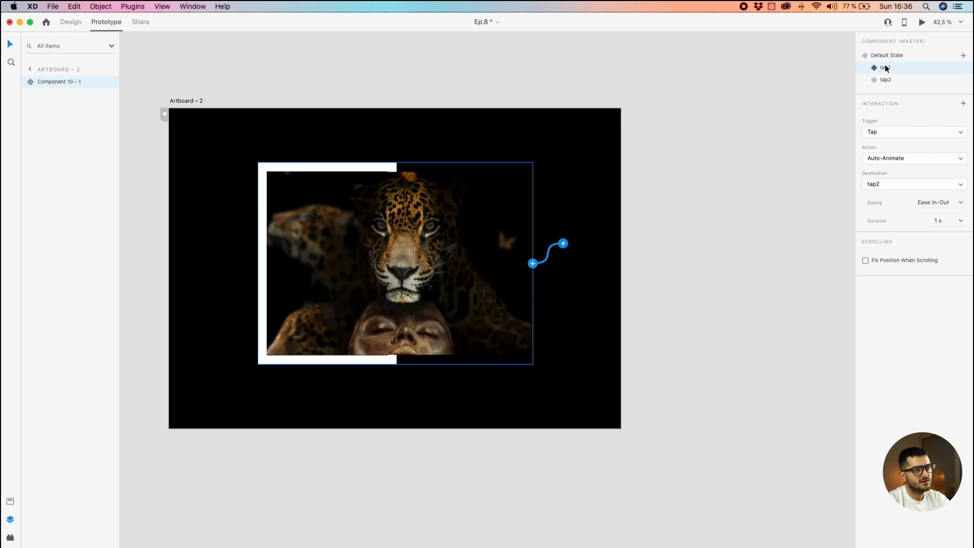
{"action": "left_click", "coordinate": [884, 78]}
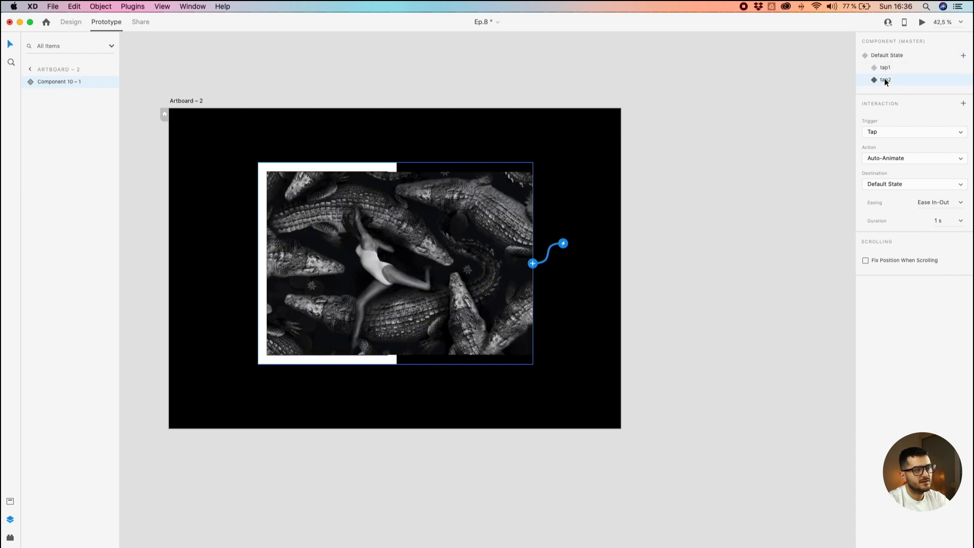
{"action": "left_click", "coordinate": [884, 55]}
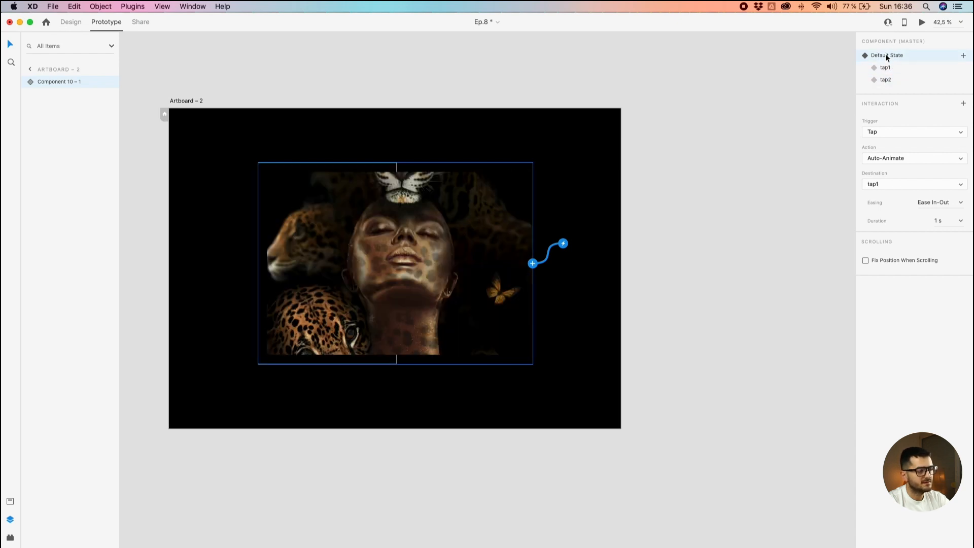
{"action": "left_click", "coordinate": [589, 84]}
{"action": "left_click", "coordinate": [186, 102]}
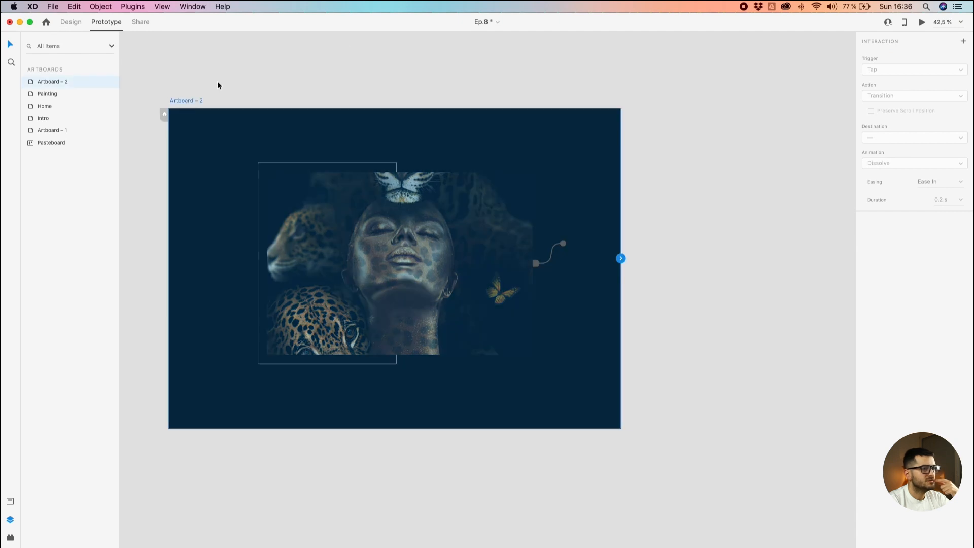
{"action": "left_click", "coordinate": [922, 22]}
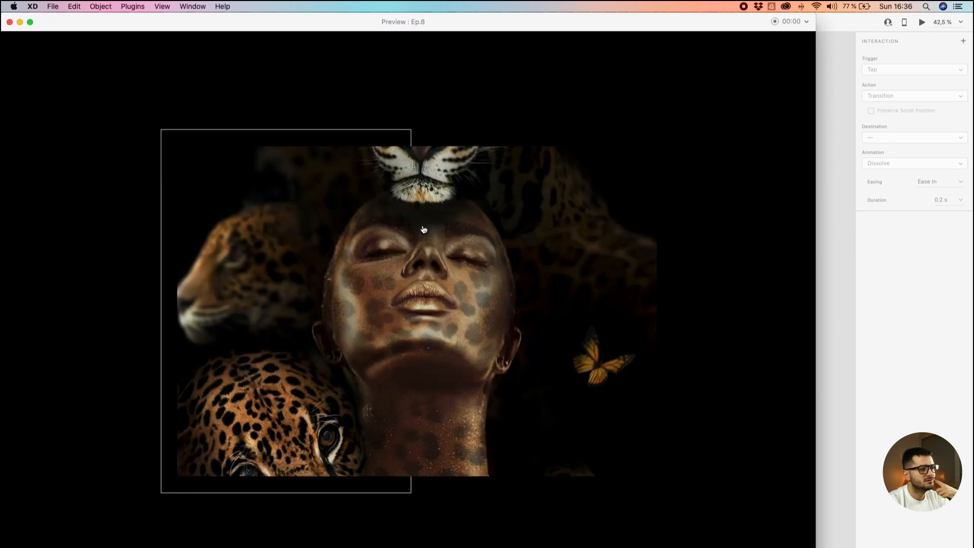
{"action": "left_click", "coordinate": [412, 271]}
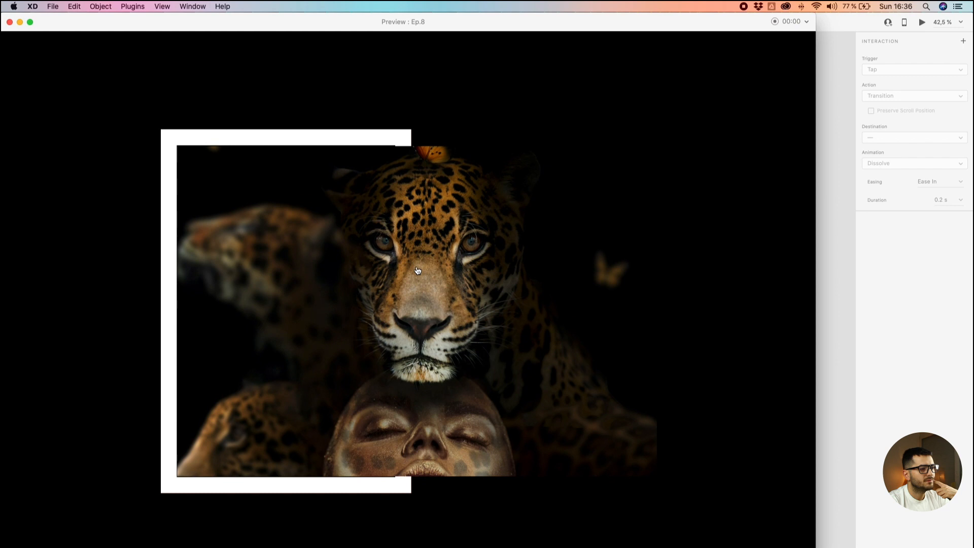
{"action": "left_click", "coordinate": [416, 273]}
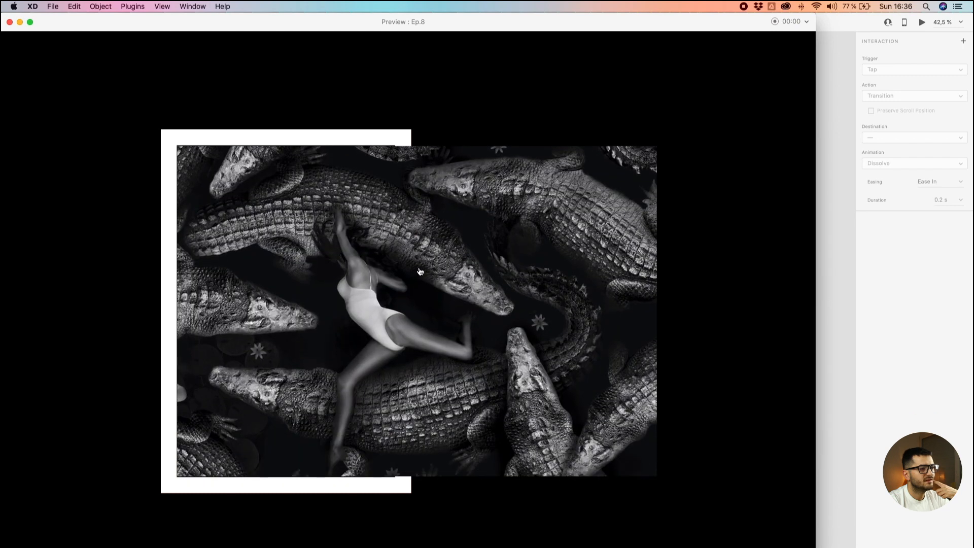
{"action": "left_click", "coordinate": [420, 271]}
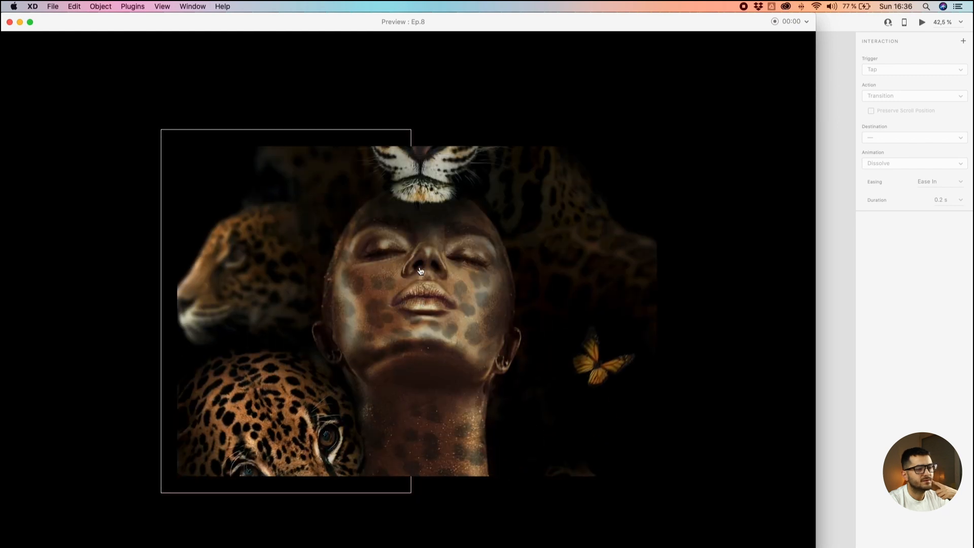
{"action": "left_click", "coordinate": [9, 22]}
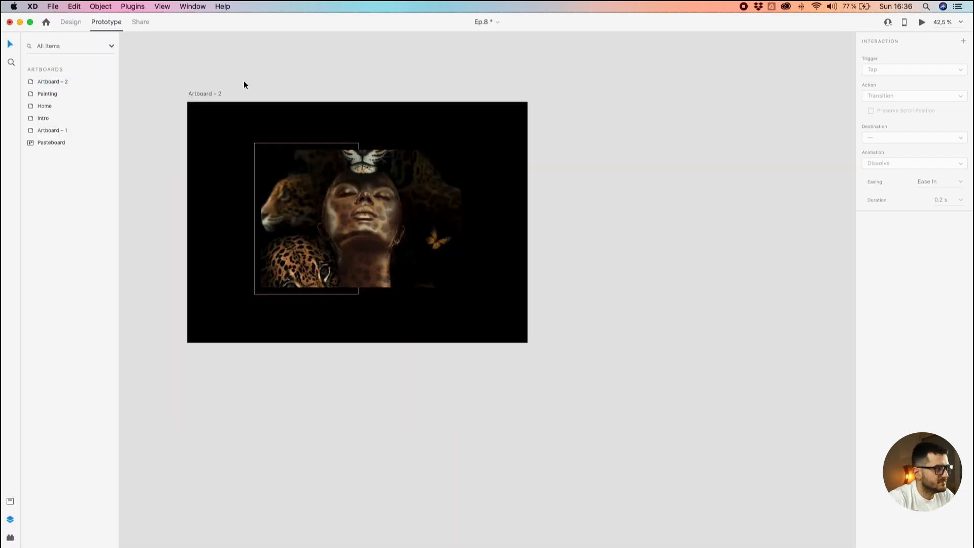
- Delete Artboard – 2 and the leftover jaguar image component beside the Home artboard
{"action": "left_click", "coordinate": [217, 95]}
{"action": "key", "text": "Delete"}
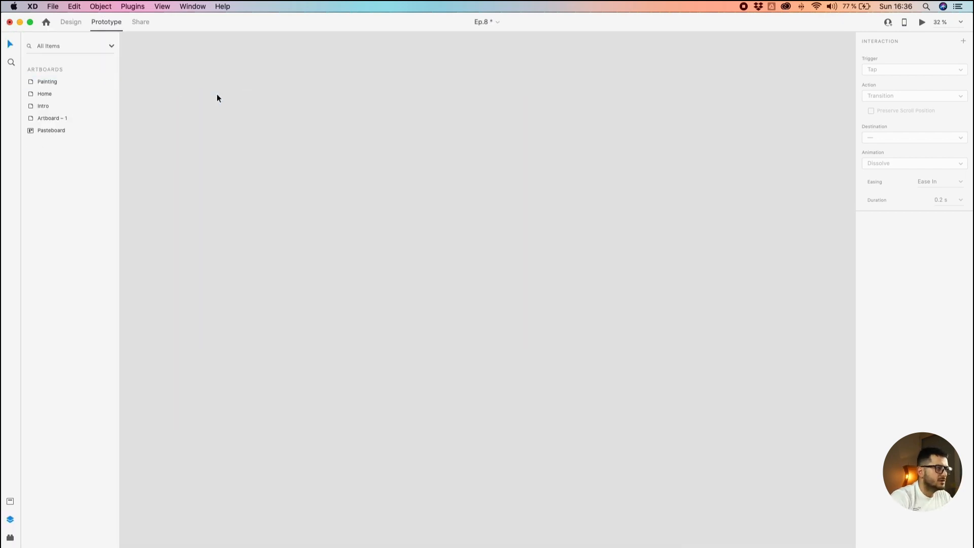
{"action": "scroll", "coordinate": [217, 95], "scroll_direction": "down", "scroll_amount": 5}
{"action": "left_click_drag", "start_coordinate": [263, 192], "coordinate": [714, 234]}
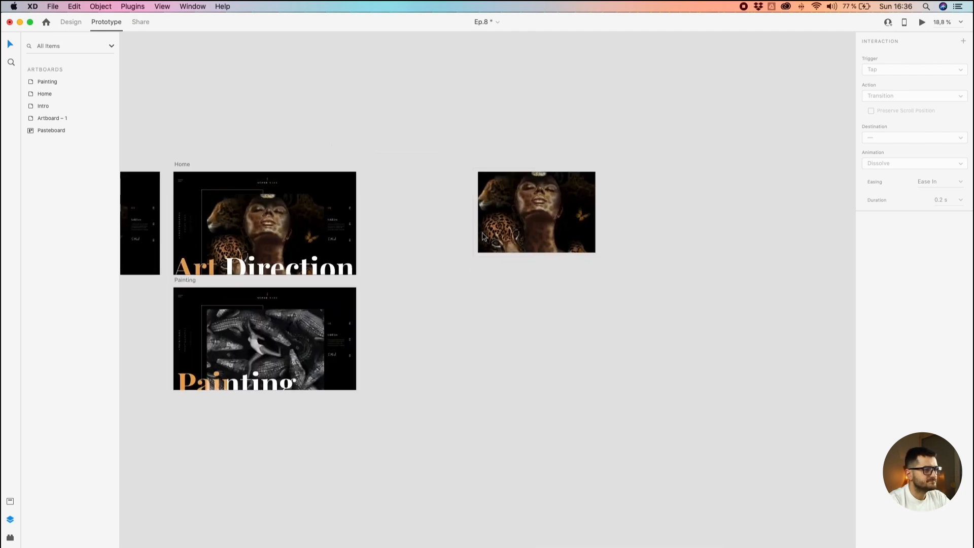
{"action": "left_click", "coordinate": [488, 193]}
{"action": "left_click", "coordinate": [487, 194]}
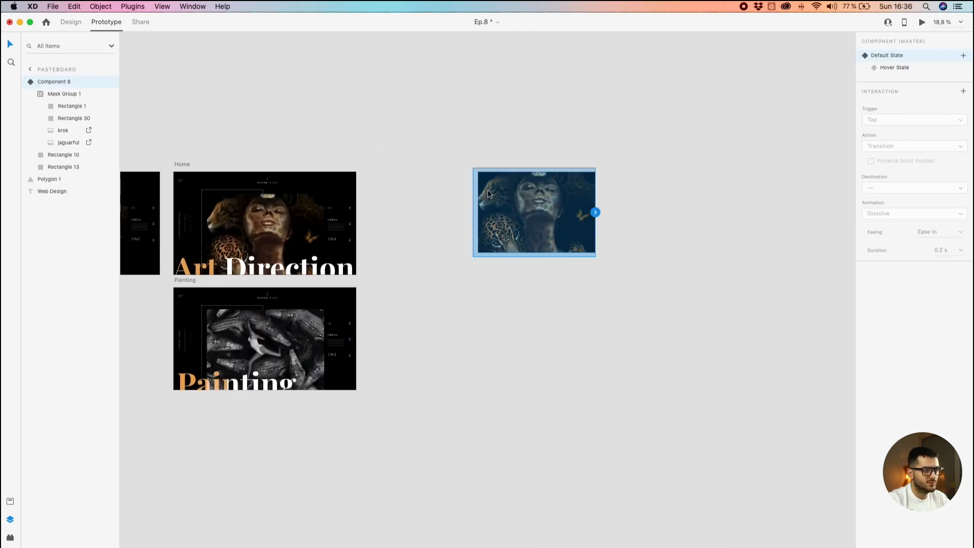
{"action": "key", "text": "Delete"}
{"action": "left_click_drag", "start_coordinate": [482, 269], "coordinate": [745, 206]}
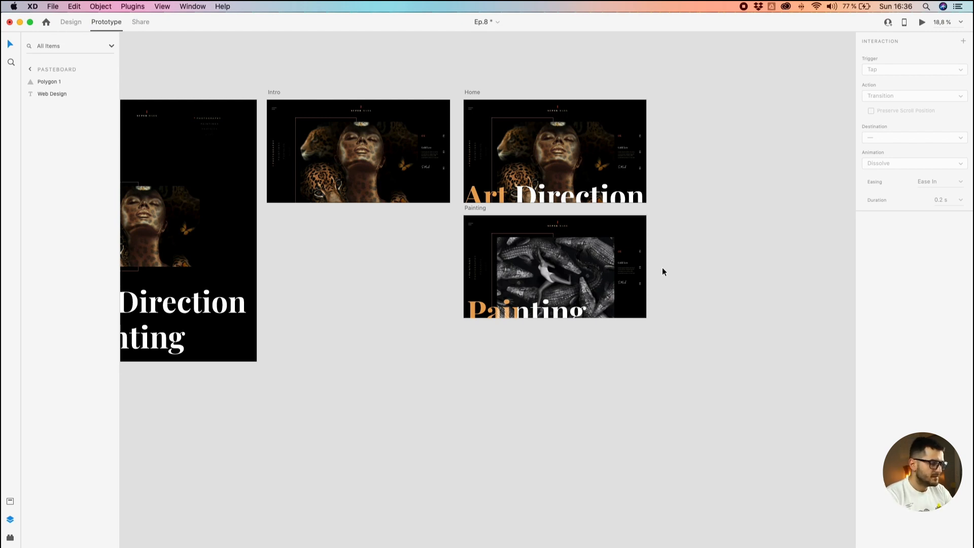
- Examine the menu icon component on the Intro artboard, comparing its Default State and Hover State and its hover interaction
{"action": "scroll", "coordinate": [486, 137], "scroll_direction": "up", "scroll_amount": 3}
{"action": "scroll", "coordinate": [486, 133], "scroll_direction": "up", "scroll_amount": 1}
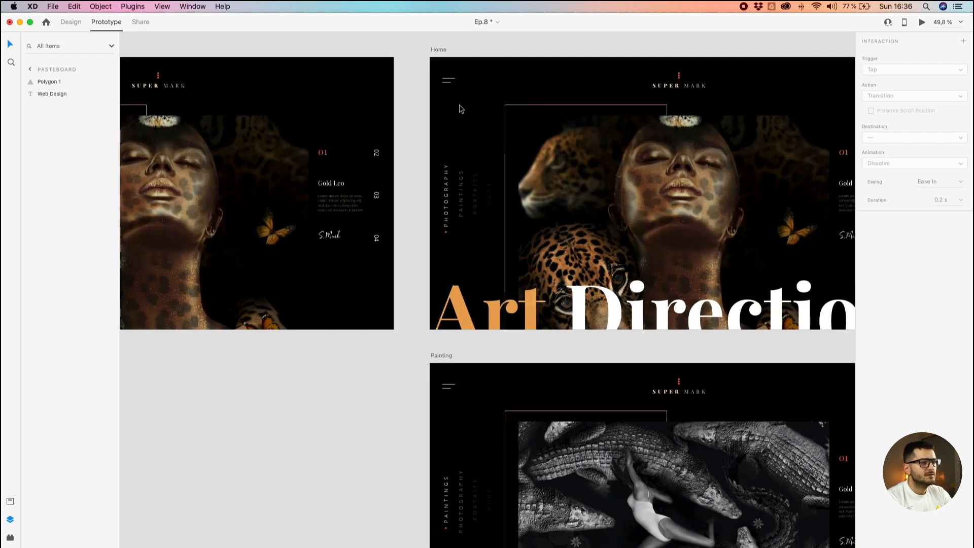
{"action": "left_click_drag", "start_coordinate": [451, 102], "coordinate": [674, 141]}
{"action": "left_click", "coordinate": [564, 96]}
{"action": "scroll", "coordinate": [159, 113], "scroll_direction": "up", "scroll_amount": 4}
{"action": "left_click", "coordinate": [151, 105]}
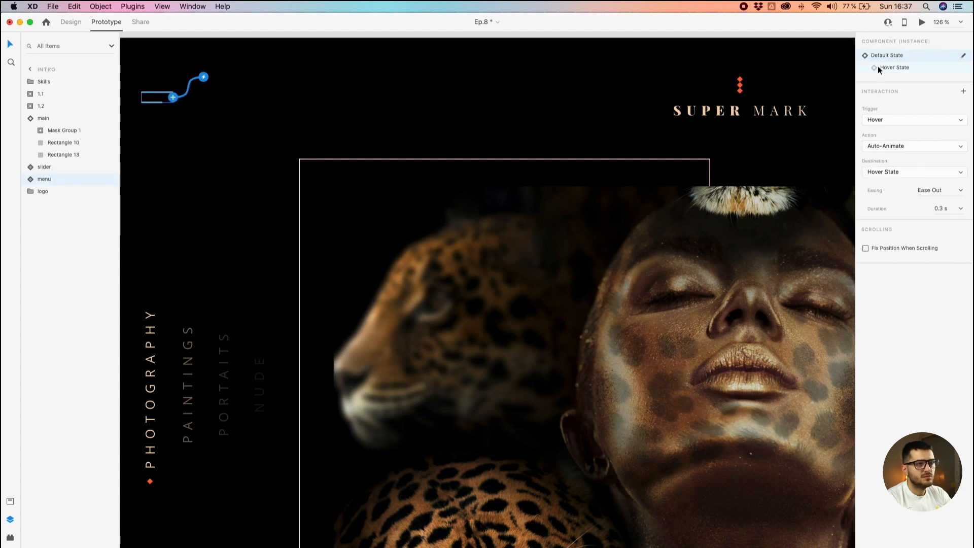
{"action": "scroll", "coordinate": [146, 88], "scroll_direction": "up", "scroll_amount": 8}
{"action": "left_click_drag", "start_coordinate": [224, 91], "coordinate": [415, 99]}
{"action": "left_click", "coordinate": [895, 69]}
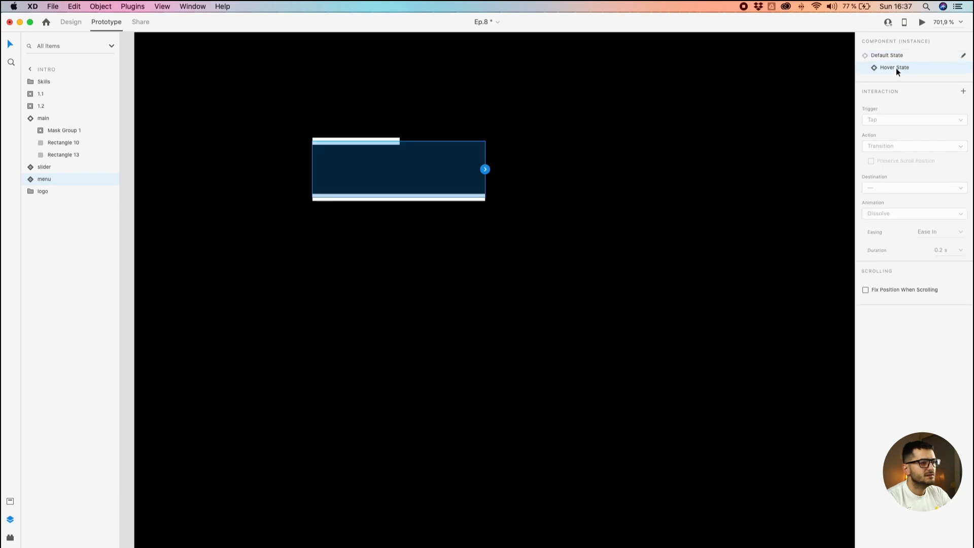
{"action": "left_click", "coordinate": [894, 57]}
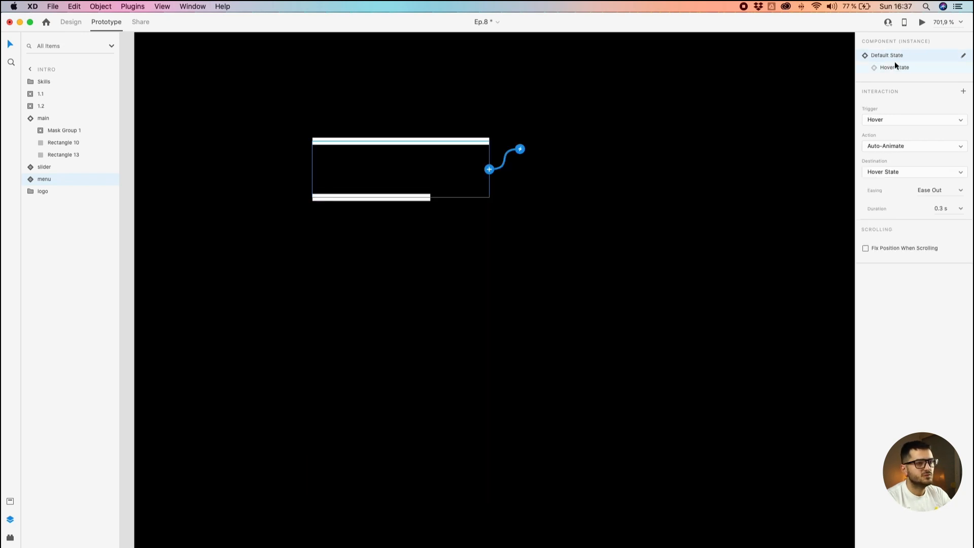
{"action": "left_click", "coordinate": [893, 68]}
{"action": "left_click", "coordinate": [892, 57]}
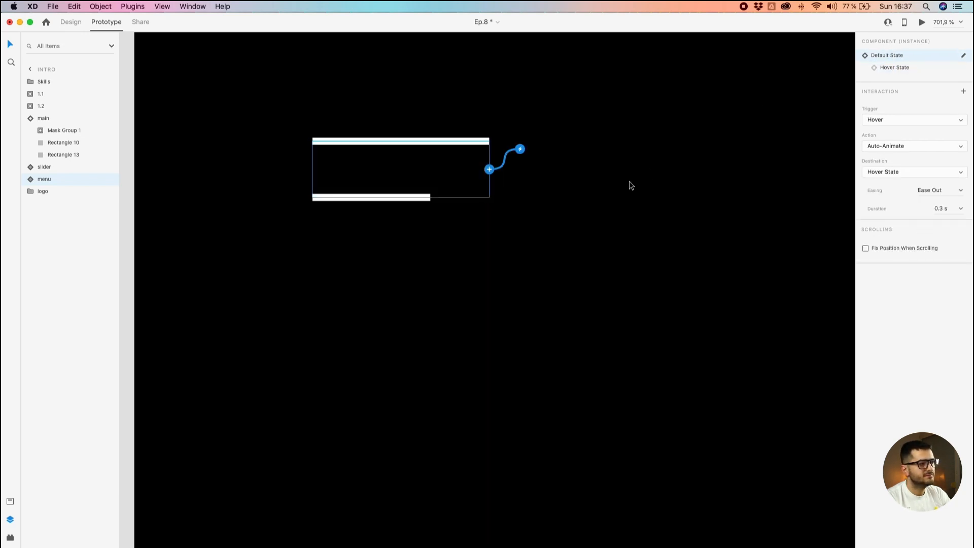
{"action": "left_click", "coordinate": [629, 184]}
{"action": "scroll", "coordinate": [628, 184], "scroll_direction": "down", "scroll_amount": 10}
{"action": "scroll", "coordinate": [631, 187], "scroll_direction": "down", "scroll_amount": 5}
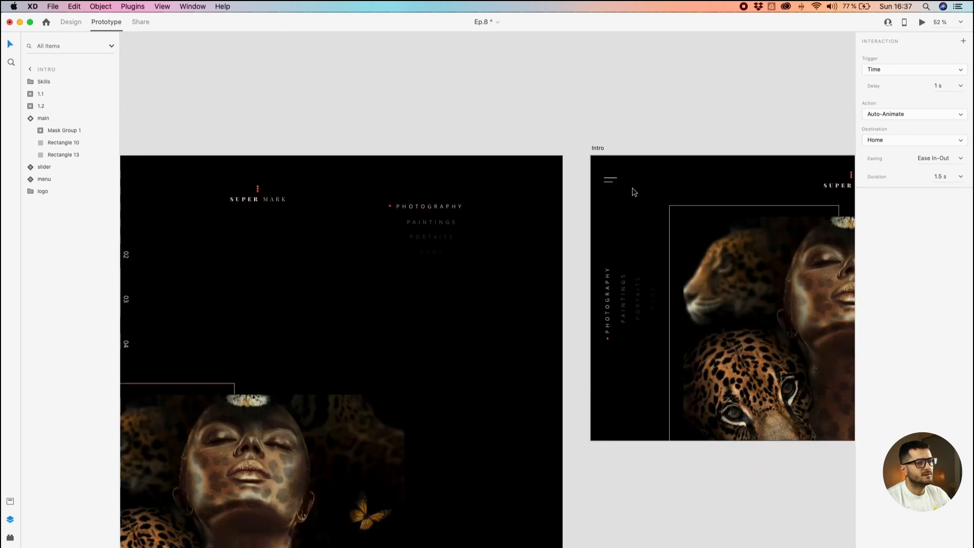
- Replace the "Gold Leo" title in the Painting artboard's slider with "Sobek"
{"action": "left_click", "coordinate": [649, 140]}
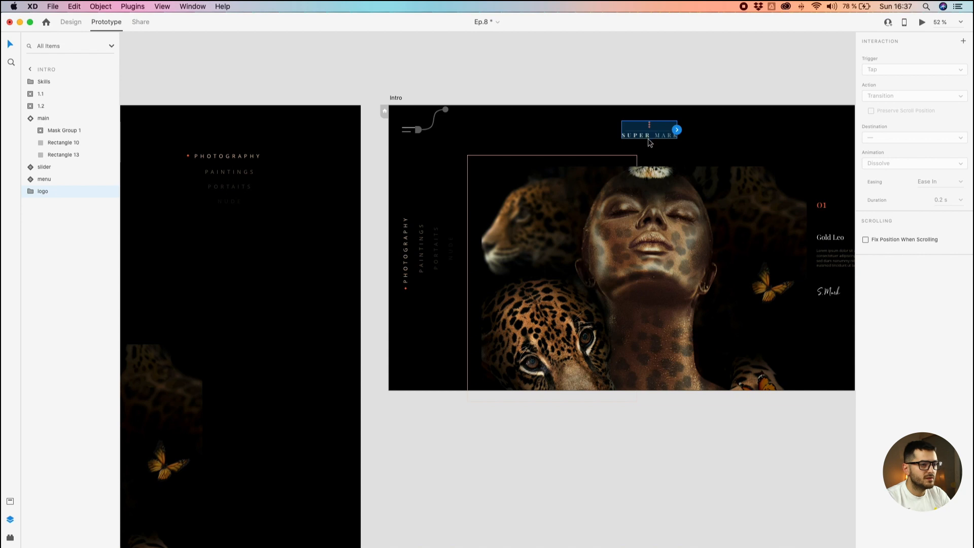
{"action": "scroll", "coordinate": [649, 140], "scroll_direction": "right", "scroll_amount": 8}
{"action": "scroll", "coordinate": [649, 140], "scroll_direction": "down", "scroll_amount": 3}
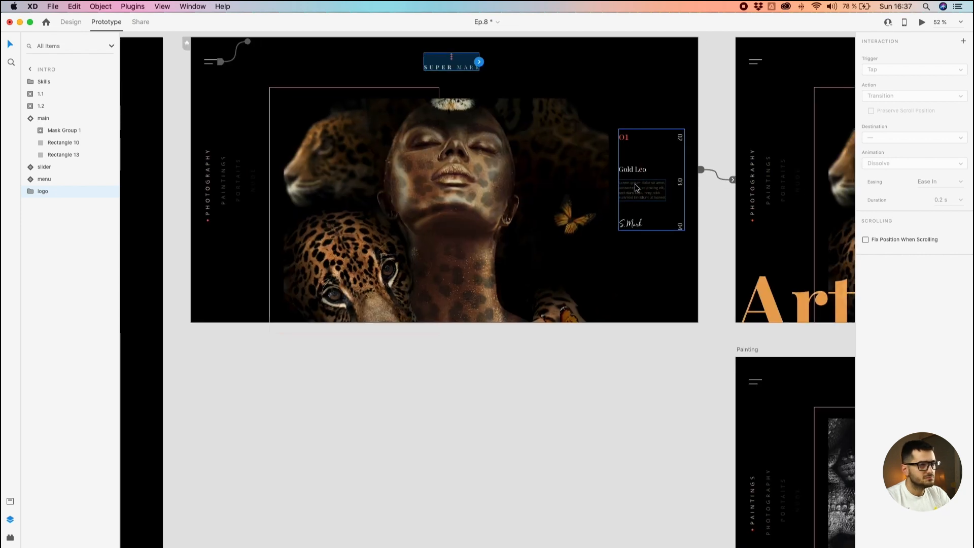
{"action": "left_click_drag", "start_coordinate": [779, 182], "coordinate": [449, 69]}
{"action": "mouse_move", "coordinate": [732, 232]}
{"action": "left_mouse_down"}
{"action": "mouse_move", "coordinate": [514, 188]}
{"action": "mouse_move", "coordinate": [482, 275]}
{"action": "mouse_move", "coordinate": [471, 81]}
{"action": "left_mouse_up"}
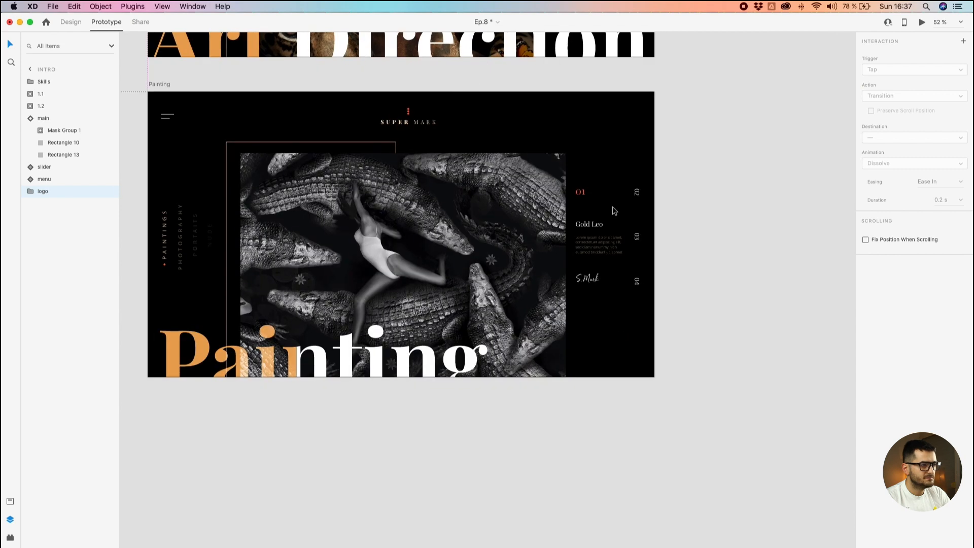
{"action": "scroll", "coordinate": [579, 243], "scroll_direction": "up", "scroll_amount": 5}
{"action": "double_click", "coordinate": [578, 242]}
{"action": "double_click", "coordinate": [579, 242]}
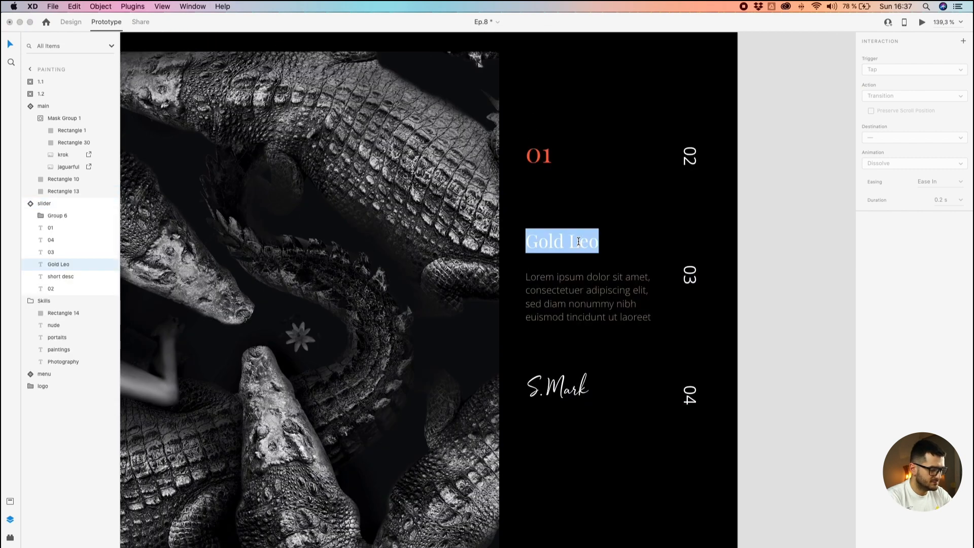
{"action": "type", "text": "SO"}
{"action": "key", "text": "BackSpace"}
{"action": "type", "text": "obek"}
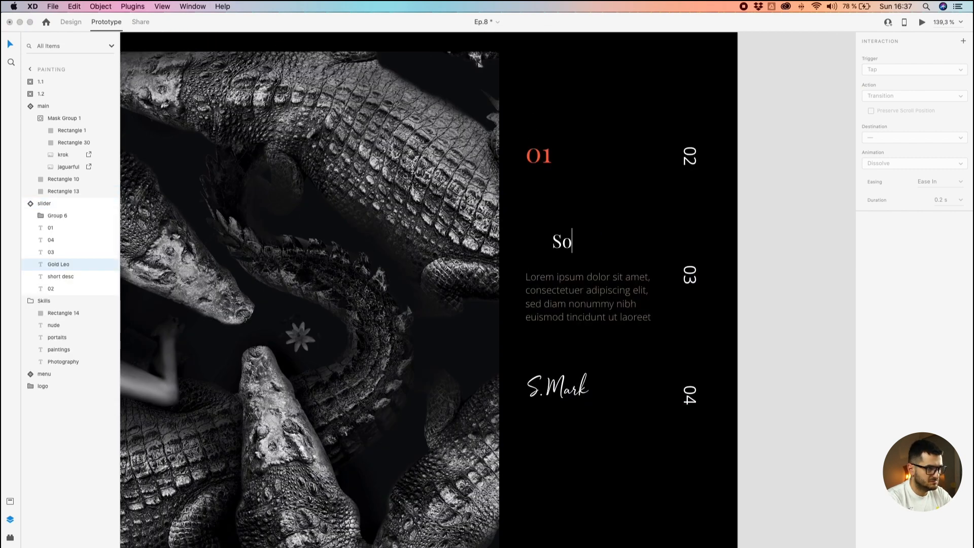
{"action": "left_click", "coordinate": [609, 218]}
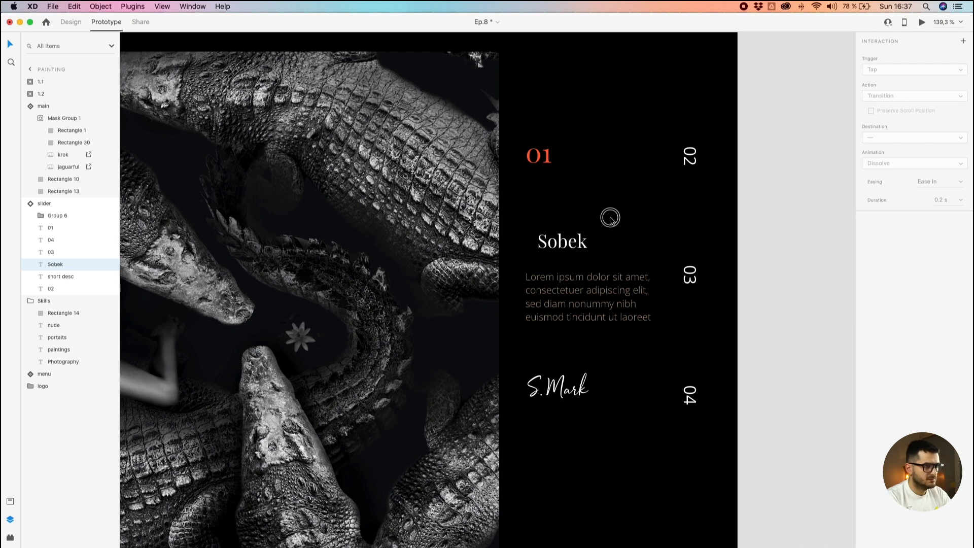
- Move the "Sobek" title so it lines up with the left edge of the description text below it
{"action": "scroll", "coordinate": [568, 243], "scroll_direction": "up", "scroll_amount": 3}
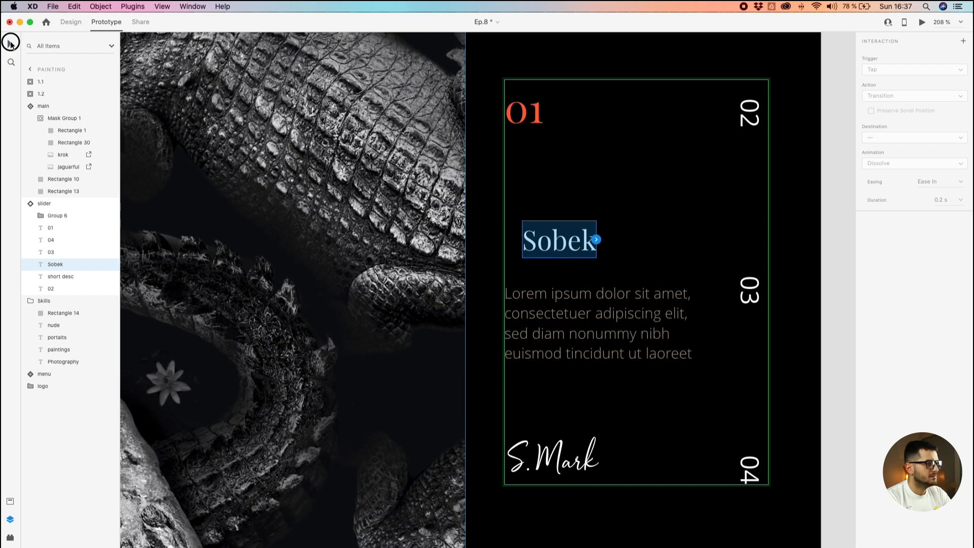
{"action": "left_click_drag", "start_coordinate": [556, 250], "coordinate": [540, 248]}
{"action": "scroll", "coordinate": [540, 248], "scroll_direction": "down", "scroll_amount": 5}
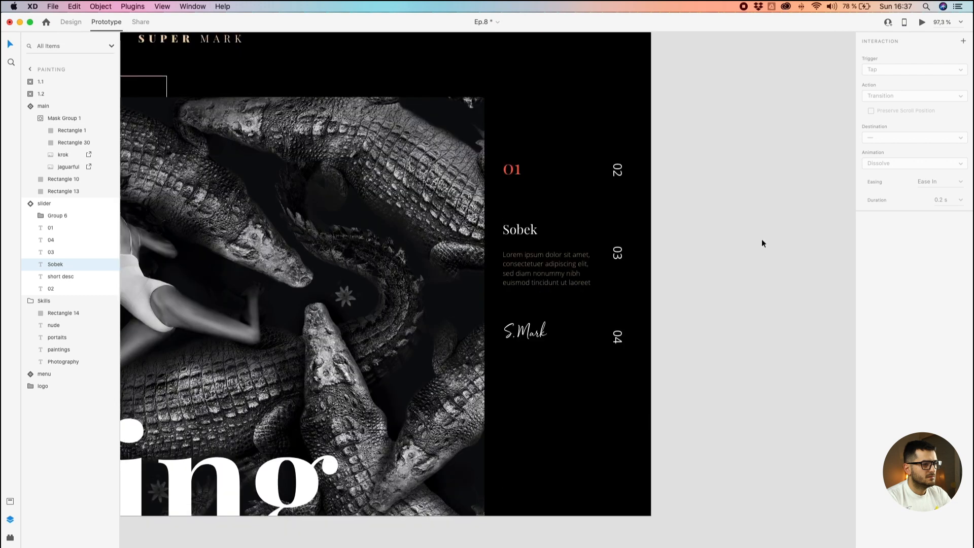
{"action": "left_click", "coordinate": [698, 226]}
{"action": "scroll", "coordinate": [699, 226], "scroll_direction": "down", "scroll_amount": 4}
{"action": "scroll", "coordinate": [696, 222], "scroll_direction": "down", "scroll_amount": 2}
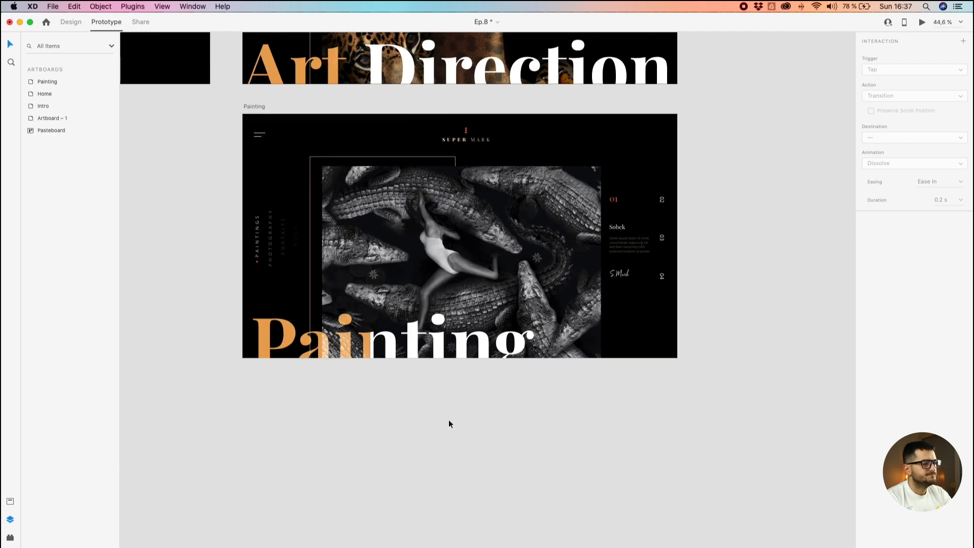
- Copy both masked parts of the "Art Direction" title from the Home artboard onto the empty pasteboard beside it
{"action": "left_click_drag", "start_coordinate": [430, 354], "coordinate": [484, 439]}
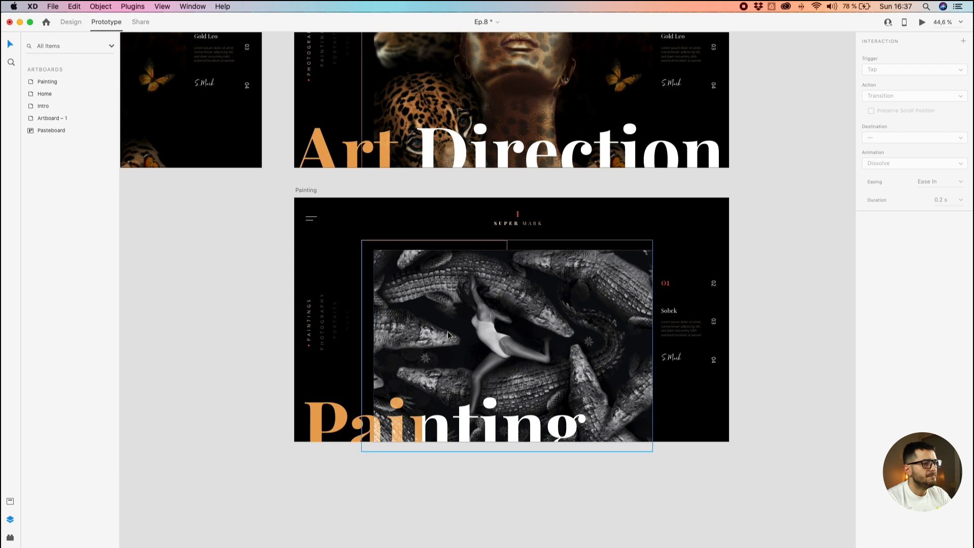
{"action": "scroll", "coordinate": [447, 330], "scroll_direction": "down", "scroll_amount": 5}
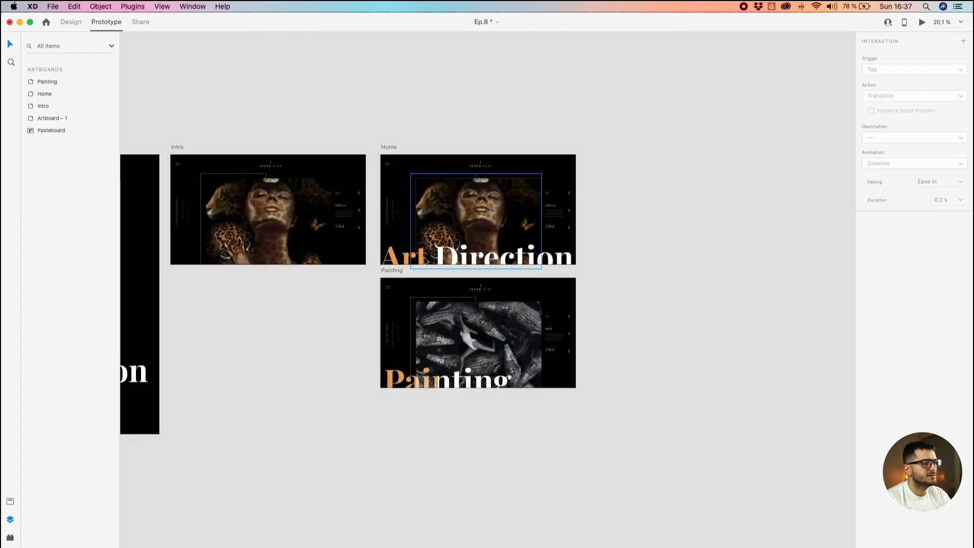
{"action": "left_click", "coordinate": [424, 259]}
{"action": "left_click", "coordinate": [76, 22]}
{"action": "left_click", "coordinate": [451, 256]}
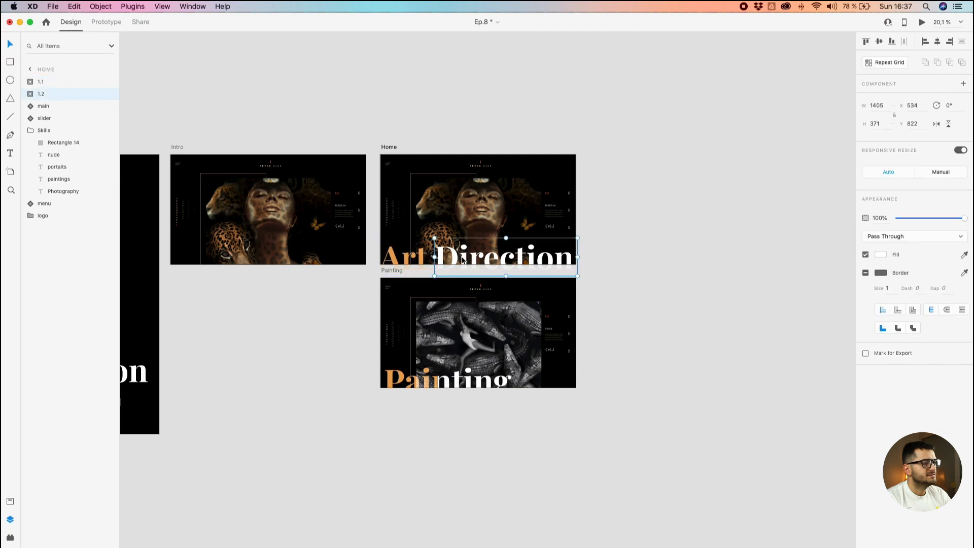
{"action": "left_click", "coordinate": [423, 256], "text": "shift"}
{"action": "left_click_drag", "start_coordinate": [420, 255], "coordinate": [684, 249]}
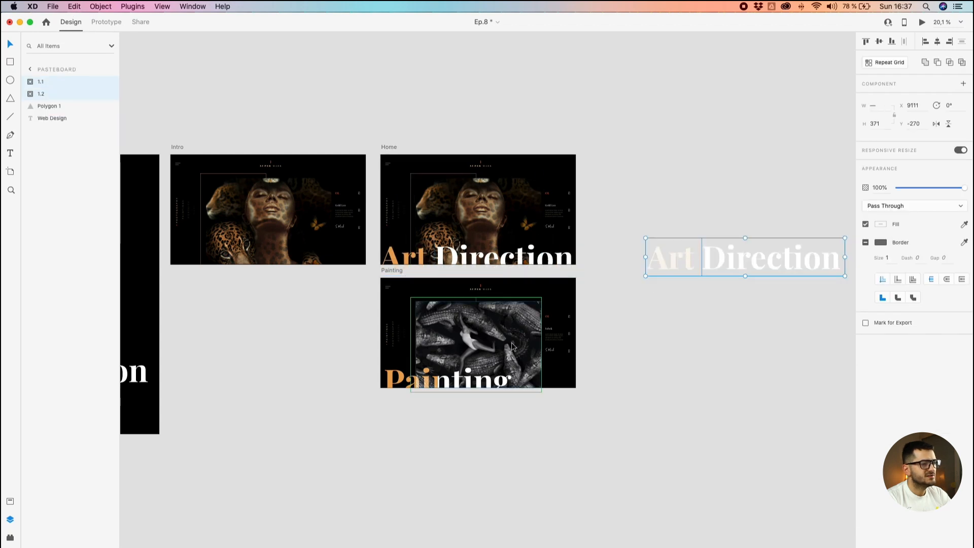
- Copy both masked parts of the "Painting" title onto the pasteboard below the "Art Direction" copy
{"action": "left_click", "coordinate": [447, 382]}
{"action": "left_click", "coordinate": [418, 380], "text": "shift"}
{"action": "mouse_move", "coordinate": [419, 381]}
{"action": "left_mouse_down"}
{"action": "mouse_move", "coordinate": [669, 344]}
{"action": "mouse_move", "coordinate": [674, 307]}
{"action": "mouse_move", "coordinate": [476, 284]}
{"action": "mouse_move", "coordinate": [478, 358]}
{"action": "left_mouse_up"}
- Ungroup the masks of both parts of the "Art Direction" copy on the pasteboard
{"action": "scroll", "coordinate": [484, 291], "scroll_direction": "up", "scroll_amount": 3}
{"action": "left_click", "coordinate": [489, 222]}
{"action": "left_click", "coordinate": [431, 223], "text": "shift"}
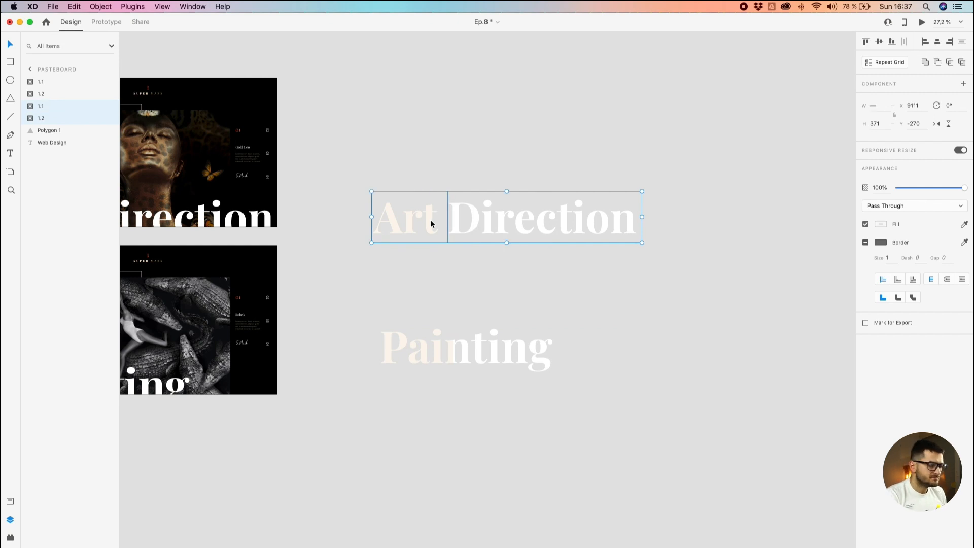
{"action": "left_click", "coordinate": [461, 139]}
{"action": "left_click", "coordinate": [455, 213]}
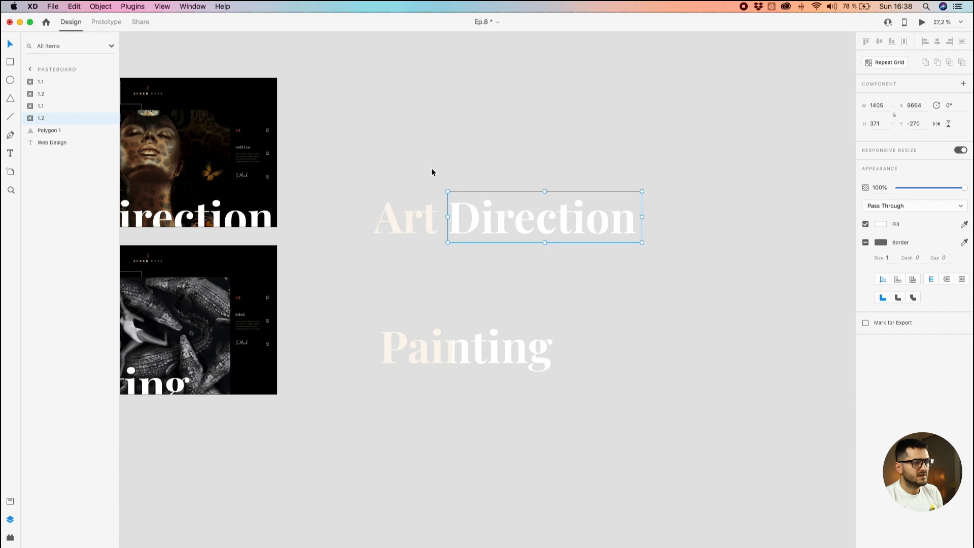
{"action": "left_click", "coordinate": [430, 209]}
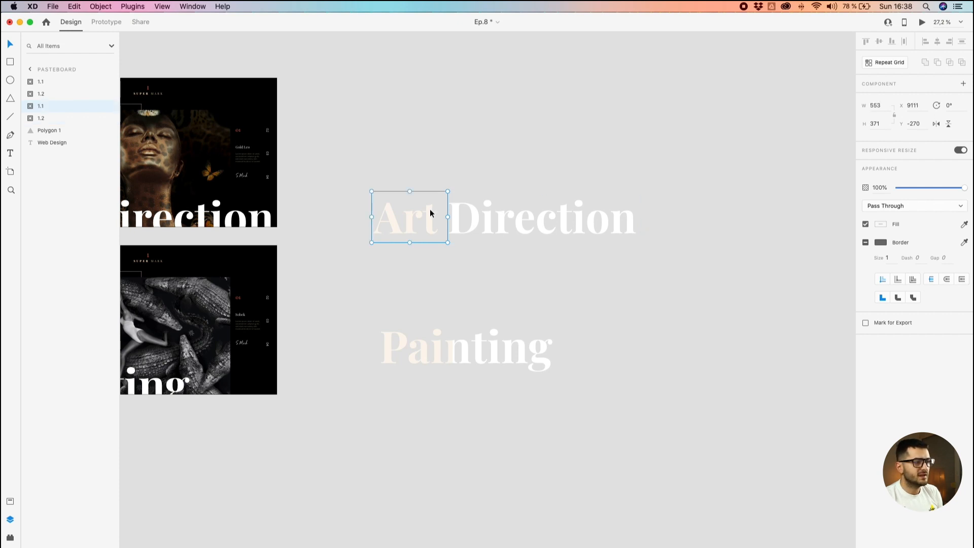
{"action": "left_click", "coordinate": [455, 206], "text": "shift"}
{"action": "right_click", "coordinate": [456, 205]}
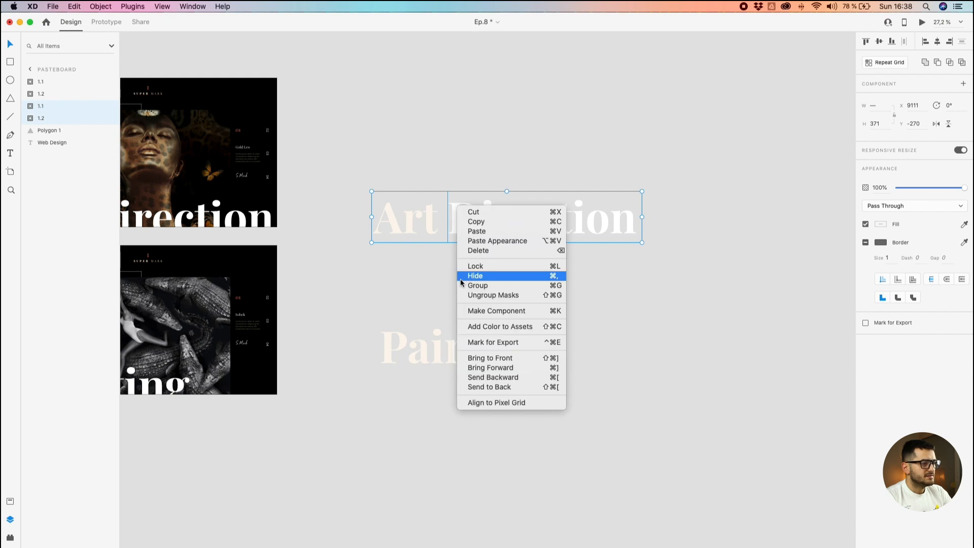
{"action": "left_click", "coordinate": [466, 295]}
- Move the two released white mask rectangles above the "Art Direction" letters, leaving a gap between them
{"action": "left_click", "coordinate": [424, 192]}
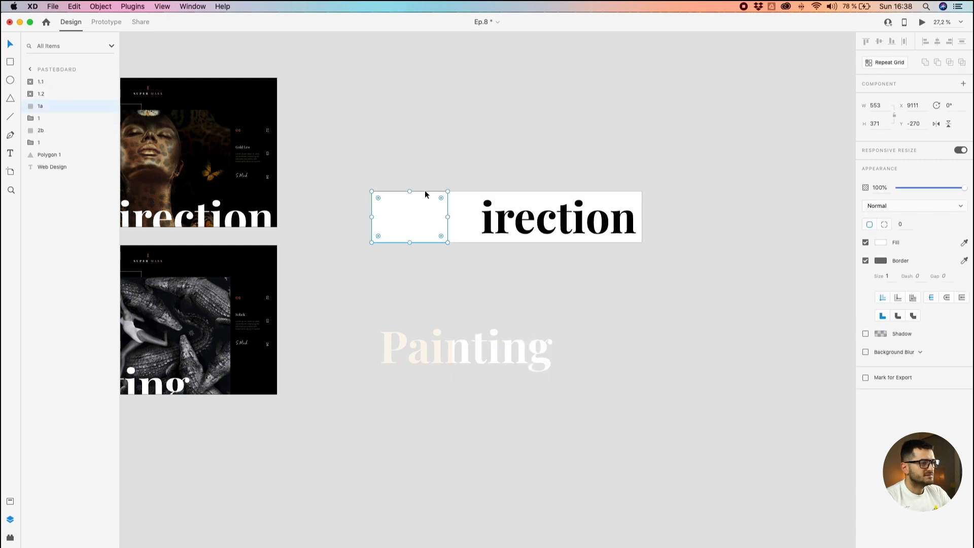
{"action": "left_click_drag", "start_coordinate": [461, 194], "coordinate": [460, 105]}
{"action": "left_click", "coordinate": [354, 93]}
{"action": "left_click", "coordinate": [479, 137]}
{"action": "left_click_drag", "start_coordinate": [479, 137], "coordinate": [544, 136]}
{"action": "left_click", "coordinate": [405, 132], "text": "shift"}
{"action": "left_click_drag", "start_coordinate": [407, 131], "coordinate": [432, 129]}
{"action": "left_click", "coordinate": [486, 149]}
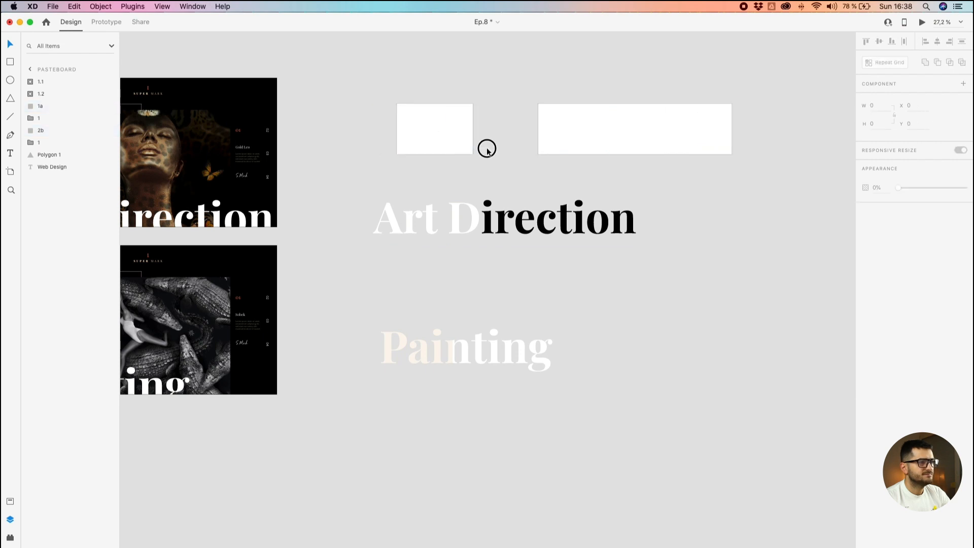
{"action": "left_click_drag", "start_coordinate": [576, 133], "coordinate": [566, 133]}
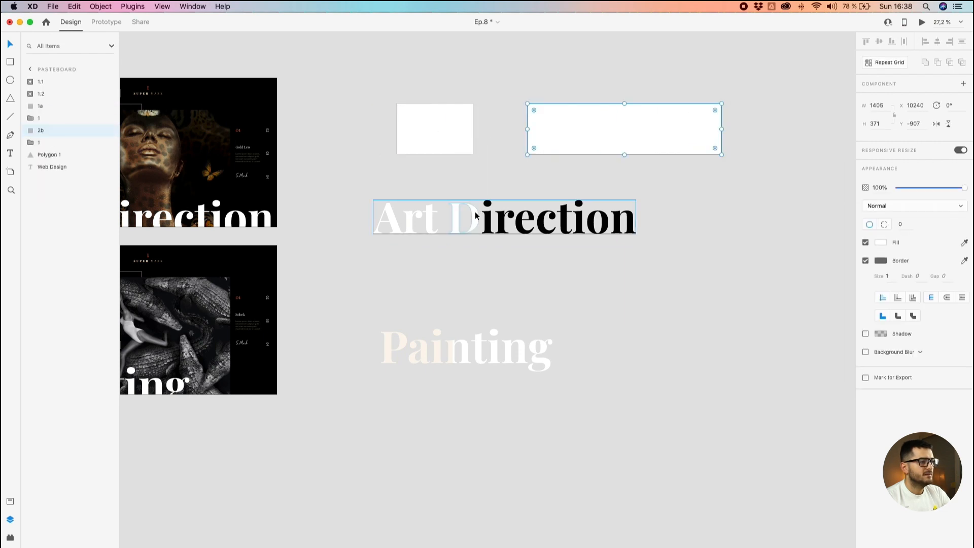
- Examine the separate letter shapes 1 to 12 inside the upper "Art Direction" letter group
{"action": "left_click", "coordinate": [476, 215]}
{"action": "scroll", "coordinate": [472, 213], "scroll_direction": "up", "scroll_amount": 3}
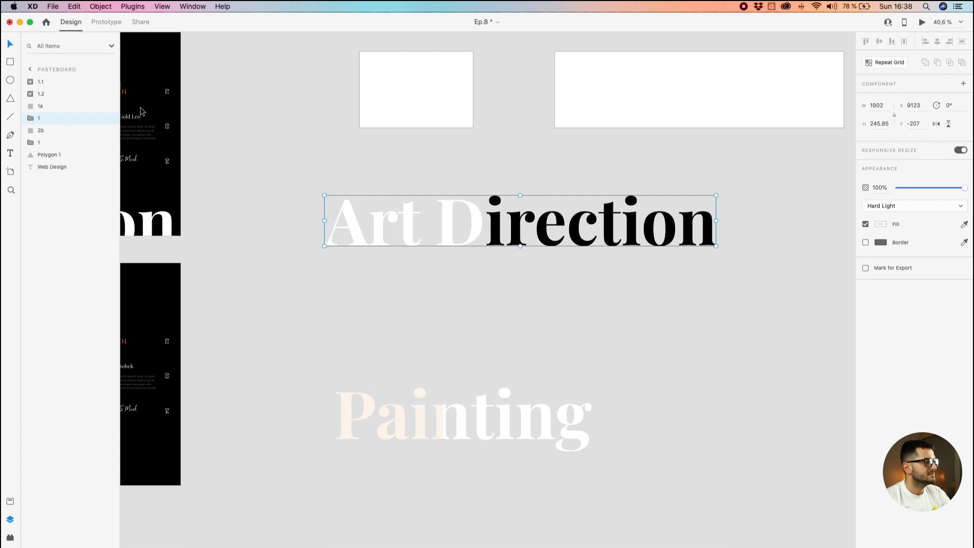
{"action": "left_click", "coordinate": [38, 118]}
{"action": "left_click", "coordinate": [53, 132]}
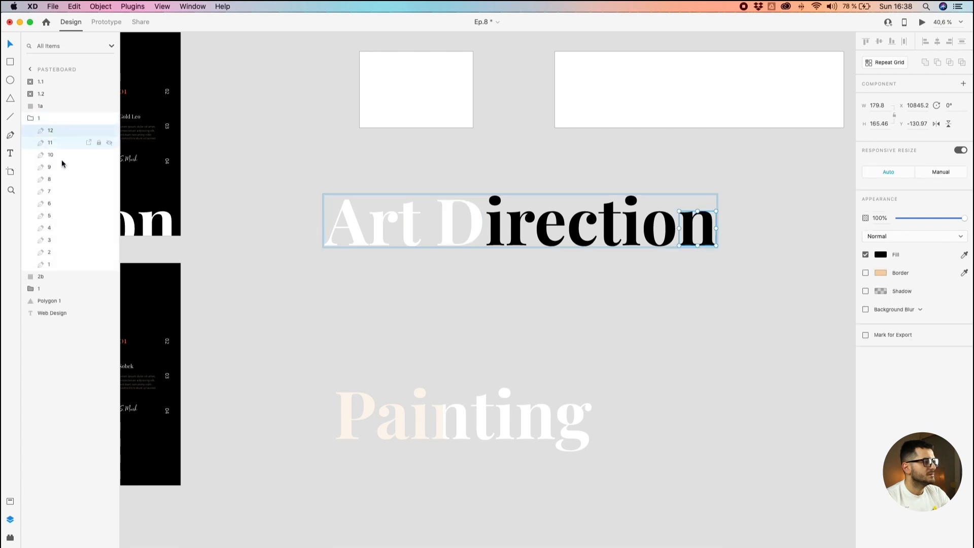
{"action": "left_click", "coordinate": [70, 262], "text": "shift"}
{"action": "left_click", "coordinate": [384, 310]}
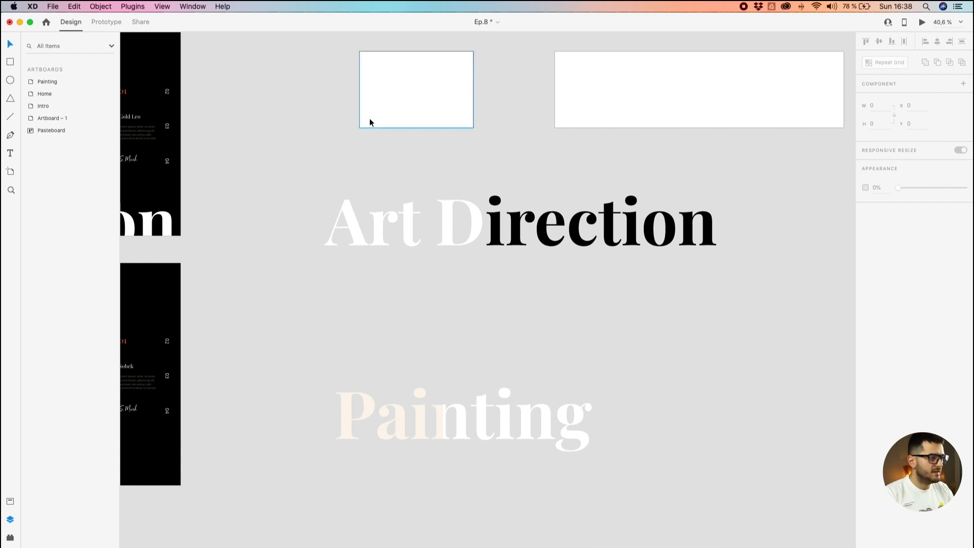
- Ungroup the upper "Art Direction" letter group into separate letter shapes and select them to check the result
{"action": "right_click", "coordinate": [346, 214]}
{"action": "left_click", "coordinate": [375, 303]}
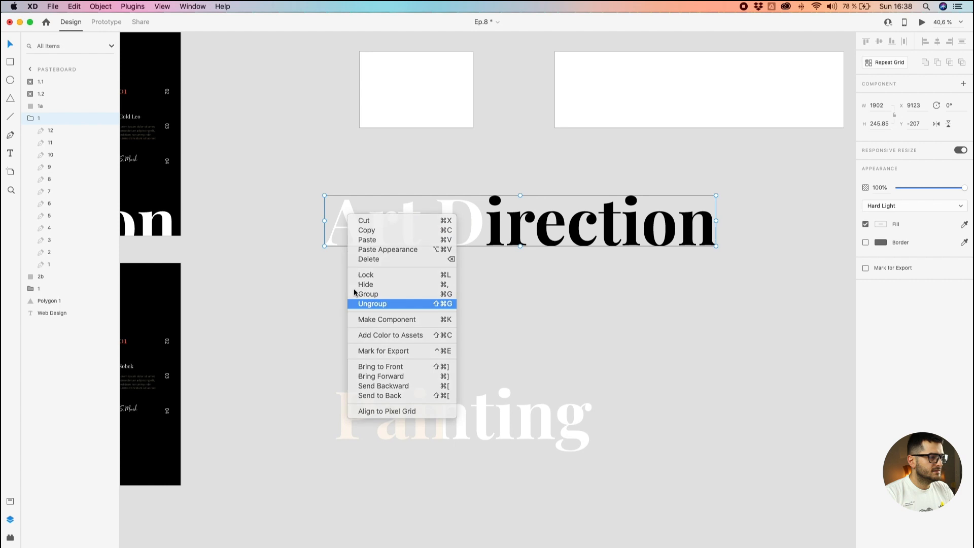
{"action": "left_click", "coordinate": [452, 165]}
{"action": "left_click", "coordinate": [796, 173]}
{"action": "left_click_drag", "start_coordinate": [797, 173], "coordinate": [265, 286]}
{"action": "left_click", "coordinate": [337, 192]}
{"action": "left_click_drag", "start_coordinate": [324, 184], "coordinate": [774, 252]}
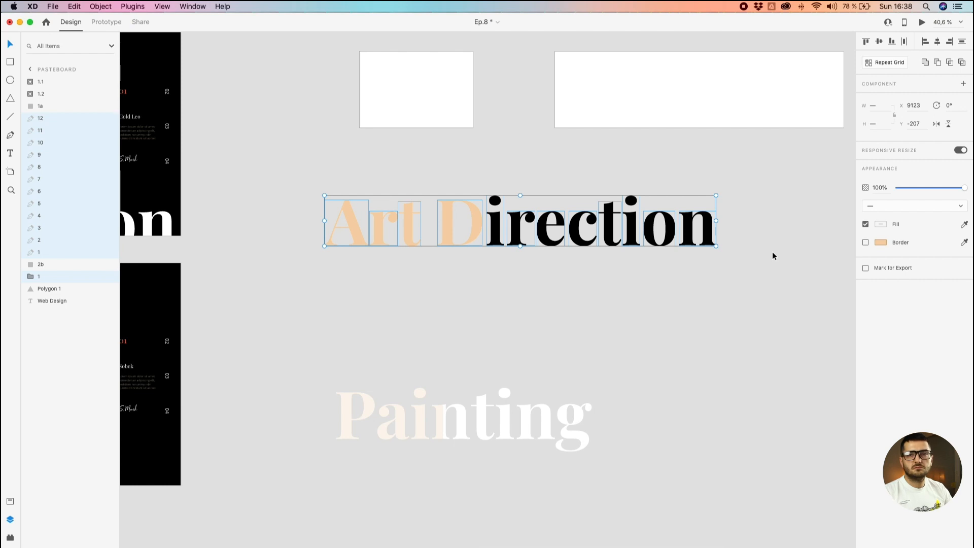
{"action": "left_click_drag", "start_coordinate": [730, 170], "coordinate": [305, 292]}
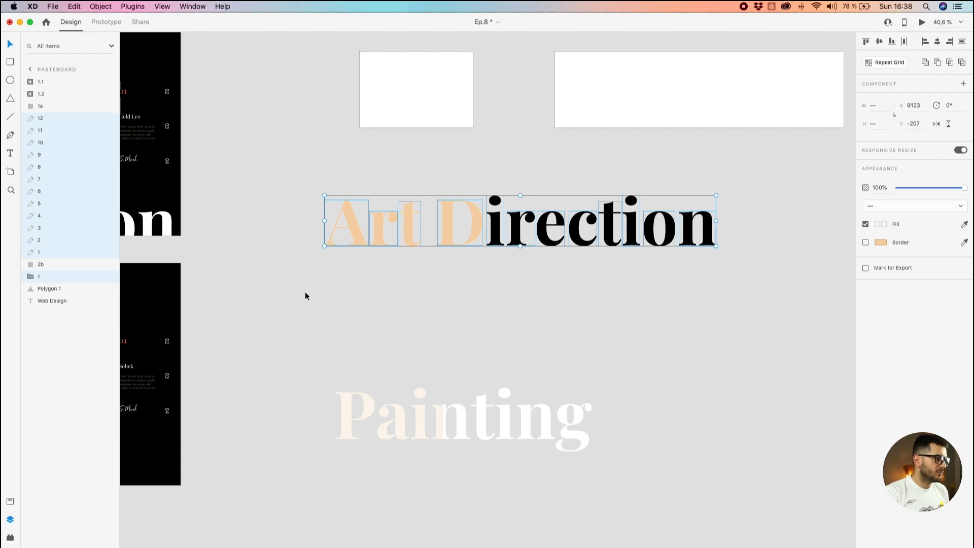
{"action": "scroll", "coordinate": [305, 292], "scroll_direction": "right", "scroll_amount": 3}
{"action": "left_click", "coordinate": [43, 252]}
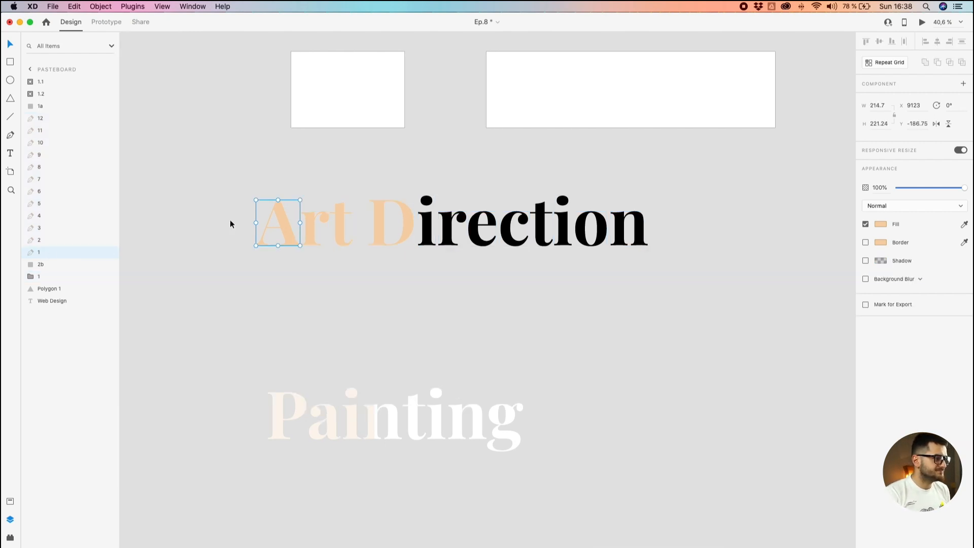
{"action": "left_click", "coordinate": [278, 173]}
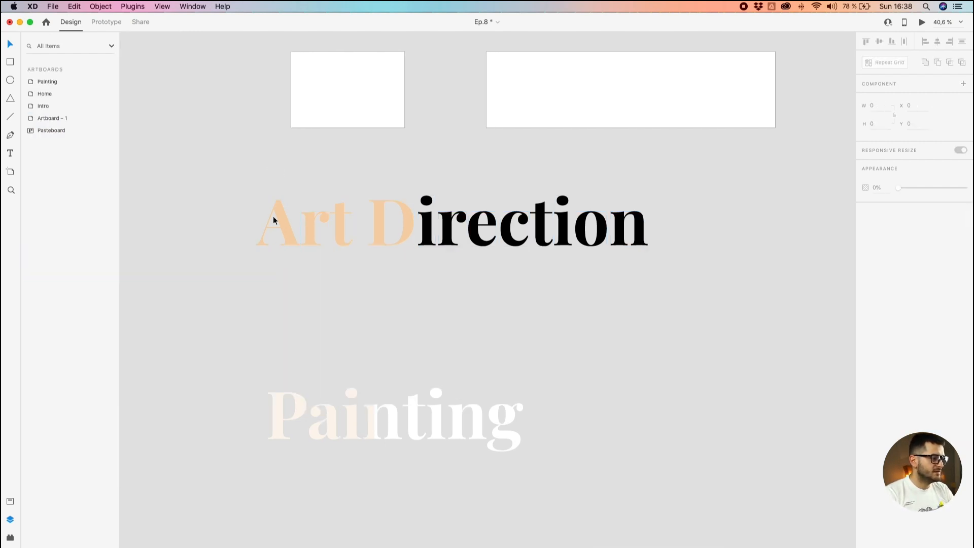
- Ungroup the masks of both parts of the "Painting" copy and move the two white mask rectangles below the letters
{"action": "left_click", "coordinate": [301, 415]}
{"action": "left_click", "coordinate": [409, 417], "text": "shift"}
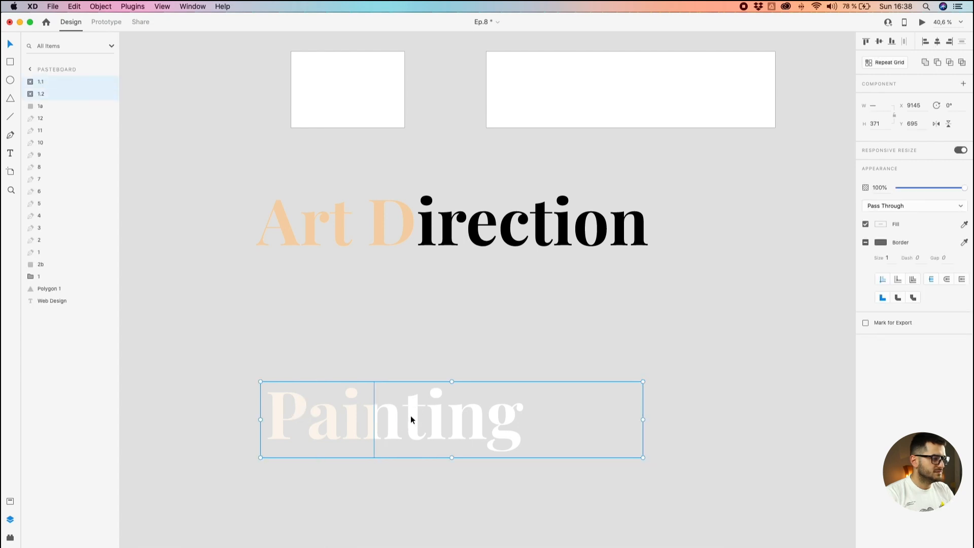
{"action": "right_click", "coordinate": [410, 416]}
{"action": "left_click", "coordinate": [438, 493]}
{"action": "left_click", "coordinate": [350, 394]}
{"action": "left_click_drag", "start_coordinate": [424, 390], "coordinate": [422, 486]}
- Ungroup the upper "Painting" letter group into separate letter shapes
{"action": "left_click", "coordinate": [412, 422]}
{"action": "right_click", "coordinate": [411, 418]}
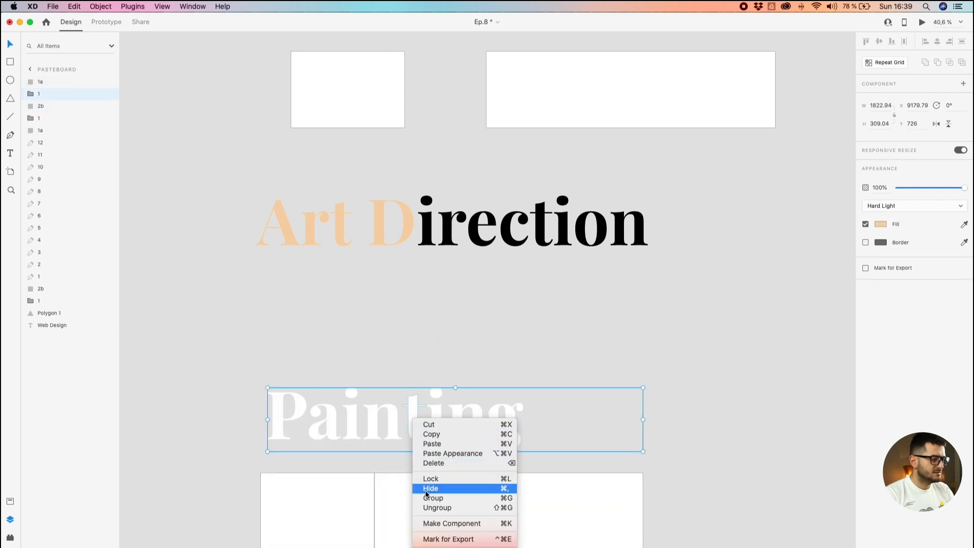
{"action": "key", "text": "Return"}
{"action": "left_click", "coordinate": [396, 312]}
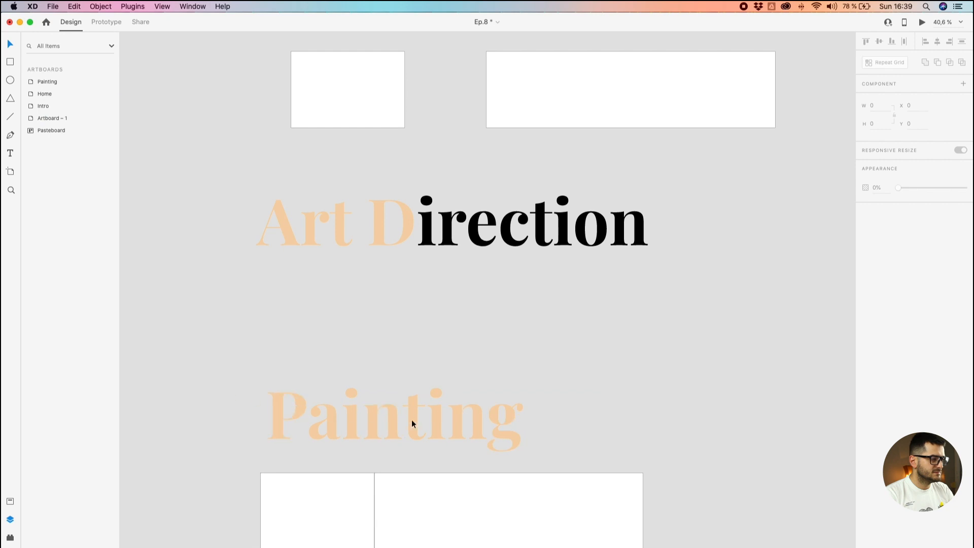
- Set the opacity of the four hidden letter shapes after "Painting" to 100%
{"action": "left_click_drag", "start_coordinate": [700, 370], "coordinate": [530, 437]}
{"action": "left_click", "coordinate": [571, 367]}
{"action": "left_click", "coordinate": [542, 419]}
{"action": "left_click", "coordinate": [572, 418], "text": "shift"}
{"action": "left_click", "coordinate": [614, 409], "text": "shift"}
{"action": "left_click", "coordinate": [633, 409], "text": "shift"}
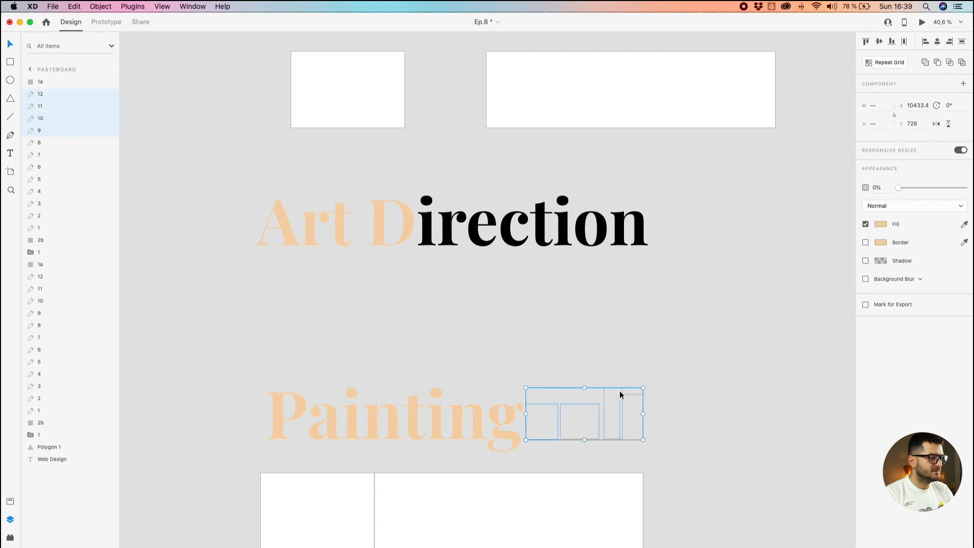
{"action": "left_click_drag", "start_coordinate": [926, 186], "coordinate": [965, 187]}
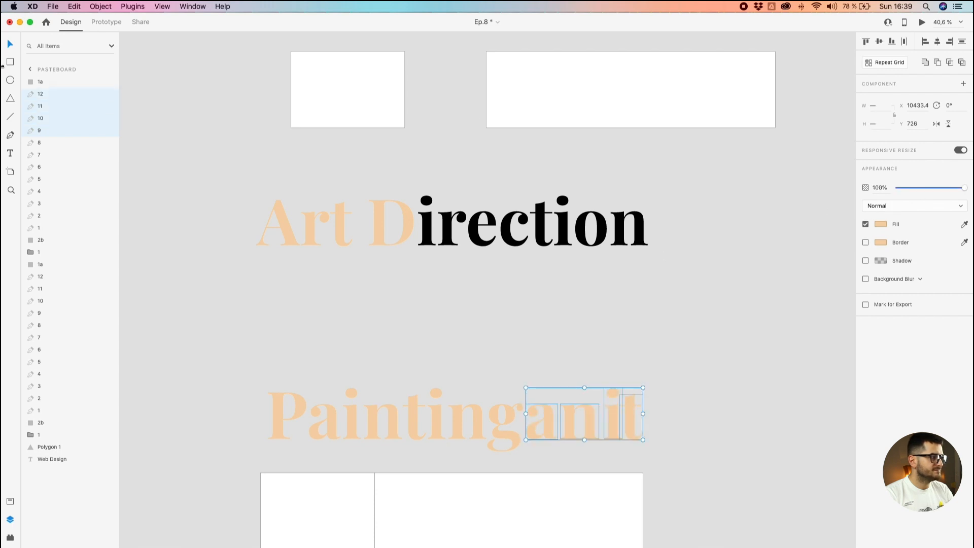
- Fill the four extra letters after "Painting" with the saved colour #D98152
{"action": "left_click", "coordinate": [10, 501]}
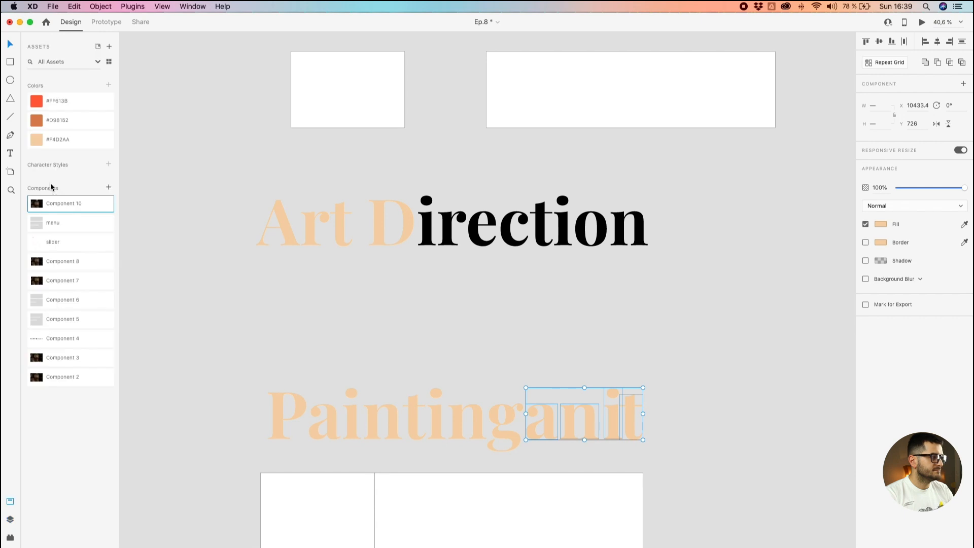
{"action": "left_click", "coordinate": [38, 121]}
{"action": "left_click", "coordinate": [288, 294]}
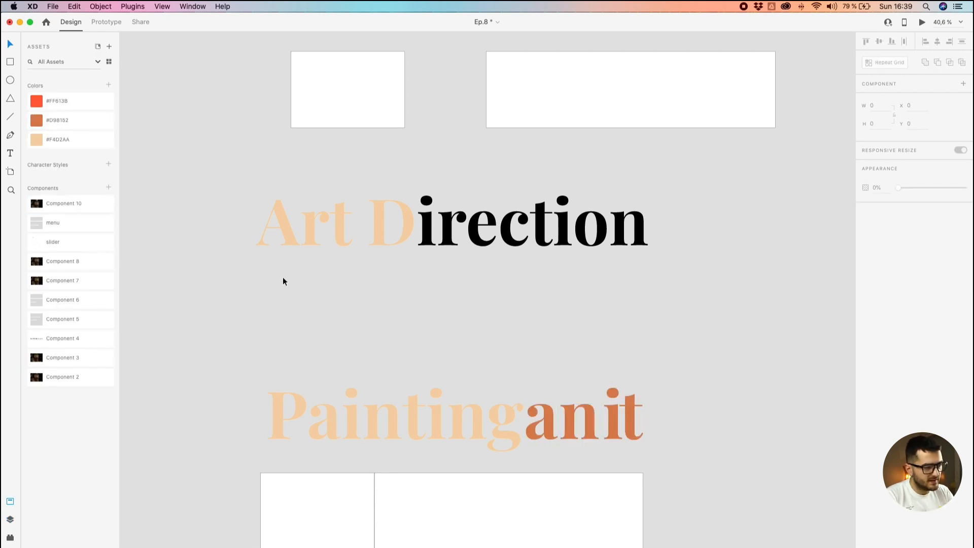
- Compare the letter shapes of the "Painting" row, including its four extra letters, with those of "Art Direction"
{"action": "left_click", "coordinate": [547, 422]}
{"action": "left_click", "coordinate": [583, 421], "text": "shift"}
{"action": "left_click", "coordinate": [612, 420], "text": "shift"}
{"action": "left_click", "coordinate": [628, 419], "text": "shift"}
{"action": "left_click_drag", "start_coordinate": [671, 364], "coordinate": [258, 449]}
{"action": "mouse_move", "coordinate": [206, 165]}
{"action": "left_mouse_down"}
{"action": "mouse_move", "coordinate": [615, 229]}
{"action": "mouse_move", "coordinate": [710, 264]}
{"action": "left_mouse_up"}
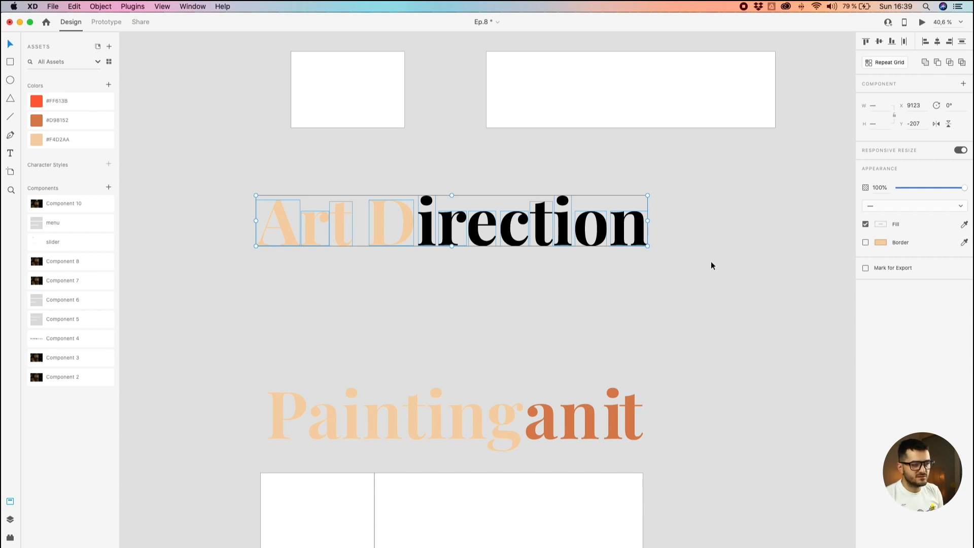
{"action": "left_click", "coordinate": [715, 196]}
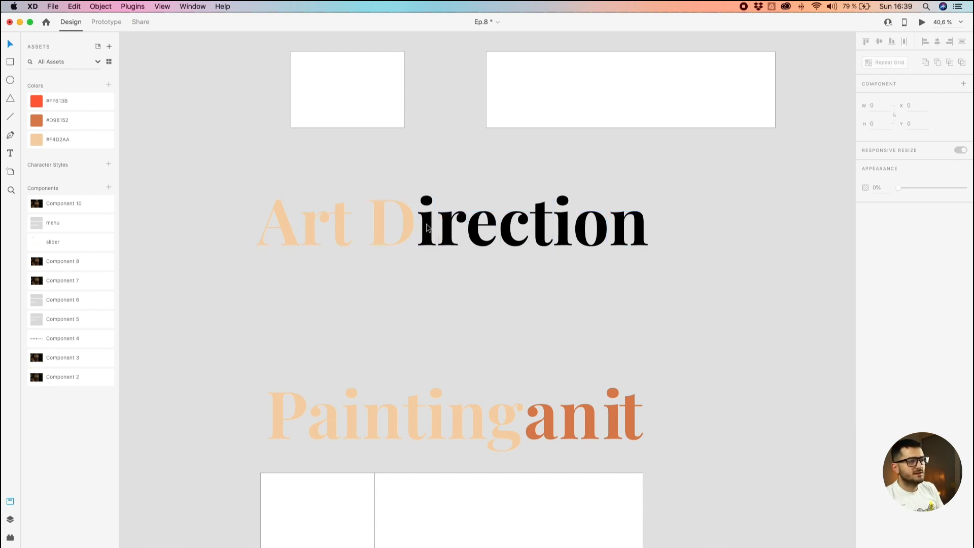
{"action": "left_click_drag", "start_coordinate": [254, 194], "coordinate": [687, 256]}
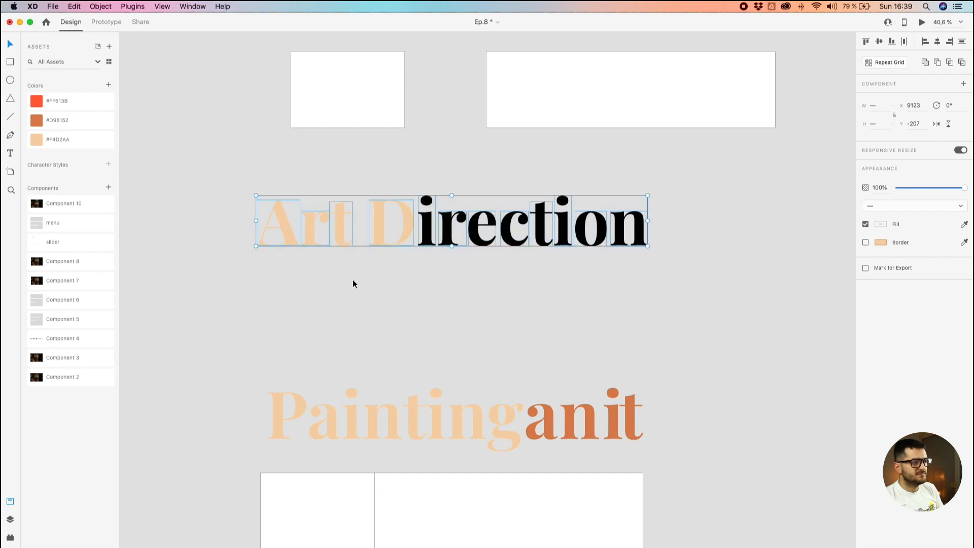
{"action": "left_click", "coordinate": [289, 267]}
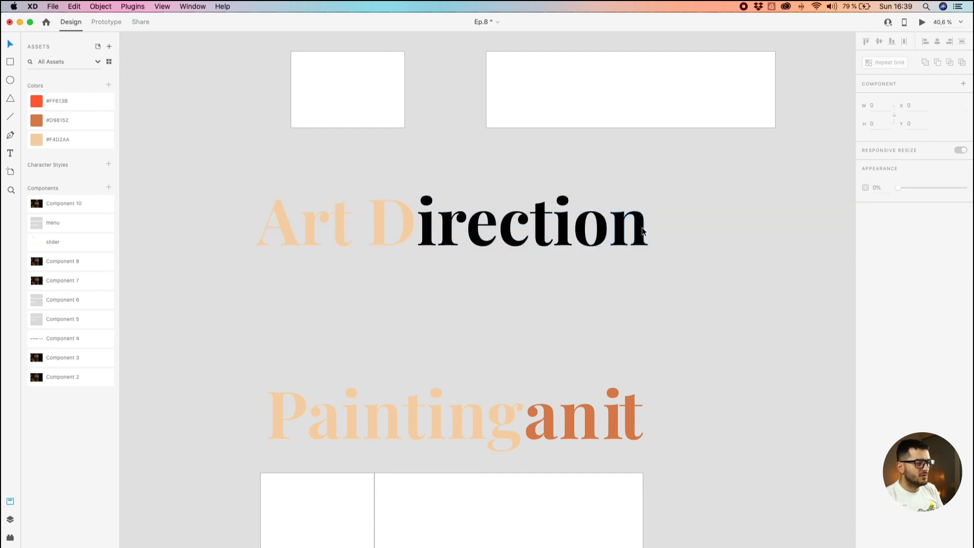
{"action": "mouse_move", "coordinate": [715, 165]}
{"action": "left_mouse_down"}
{"action": "mouse_move", "coordinate": [217, 298]}
{"action": "mouse_move", "coordinate": [224, 287]}
{"action": "mouse_move", "coordinate": [684, 435]}
{"action": "mouse_move", "coordinate": [717, 460]}
{"action": "left_mouse_up"}
{"action": "left_click", "coordinate": [707, 408]}
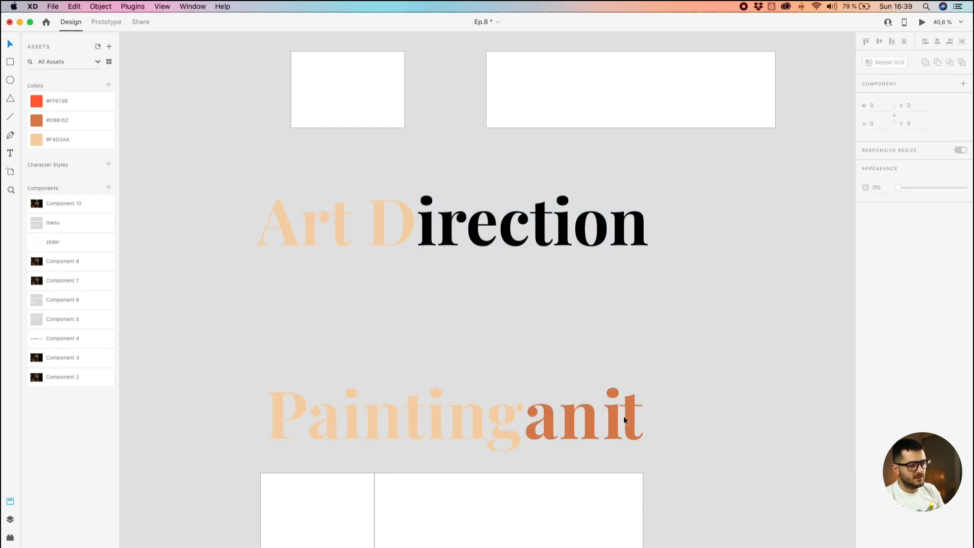
- Set the opacity of the four extra letters after "Painting" to 0%
{"action": "left_click", "coordinate": [624, 416]}
{"action": "left_click", "coordinate": [546, 419]}
{"action": "left_click", "coordinate": [580, 421], "text": "shift"}
{"action": "left_click", "coordinate": [625, 413], "text": "shift"}
{"action": "left_click", "coordinate": [610, 423], "text": "shift"}
{"action": "left_click_drag", "start_coordinate": [903, 191], "coordinate": [895, 188]}
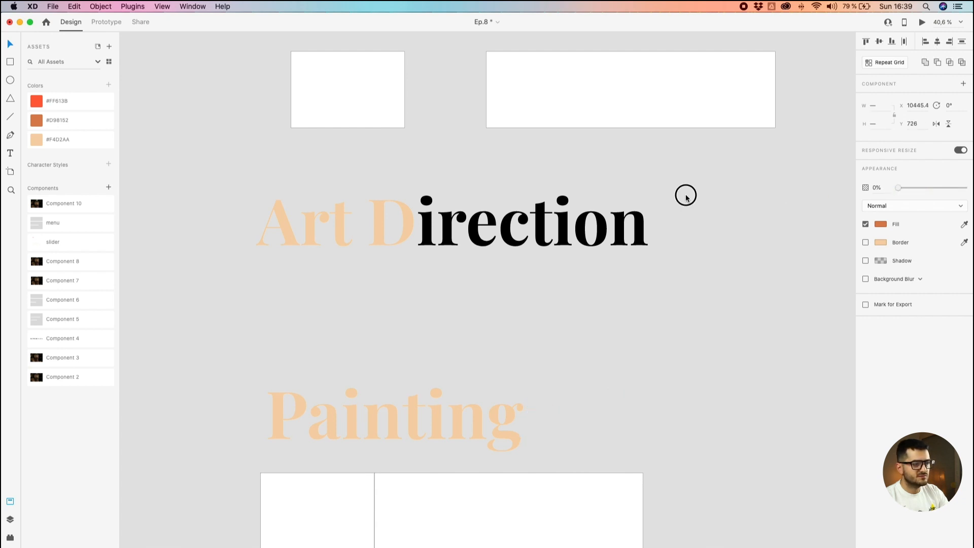
{"action": "left_click", "coordinate": [542, 430]}
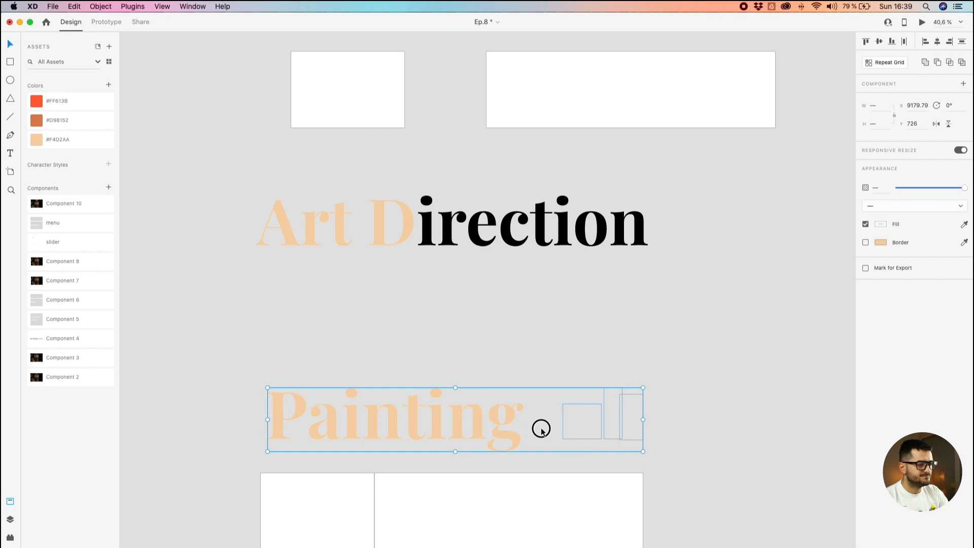
{"action": "left_click", "coordinate": [492, 300]}
- Group all the separate letter shapes of "Art Direction"
{"action": "scroll", "coordinate": [491, 304], "scroll_direction": "down", "scroll_amount": 2}
{"action": "double_click", "coordinate": [430, 236]}
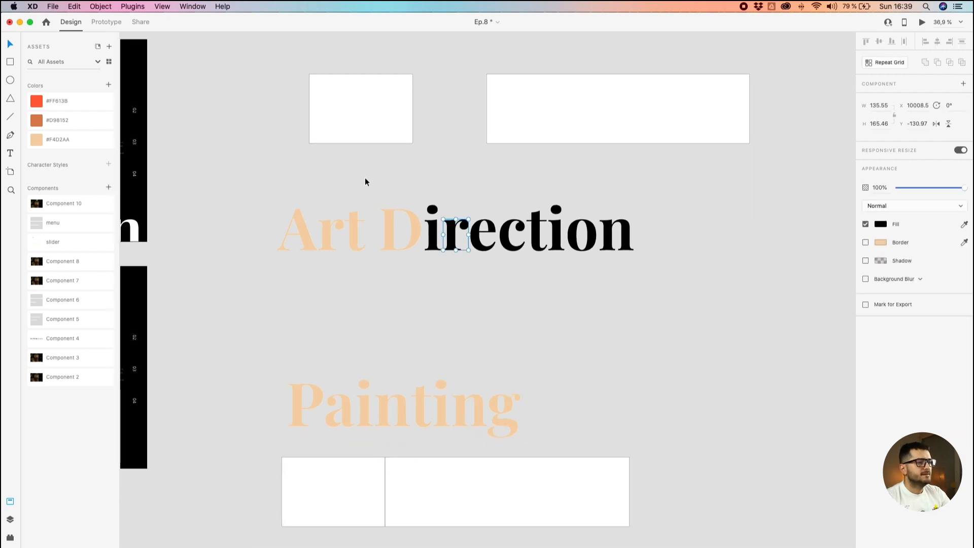
{"action": "scroll", "coordinate": [355, 199], "scroll_direction": "down", "scroll_amount": 1}
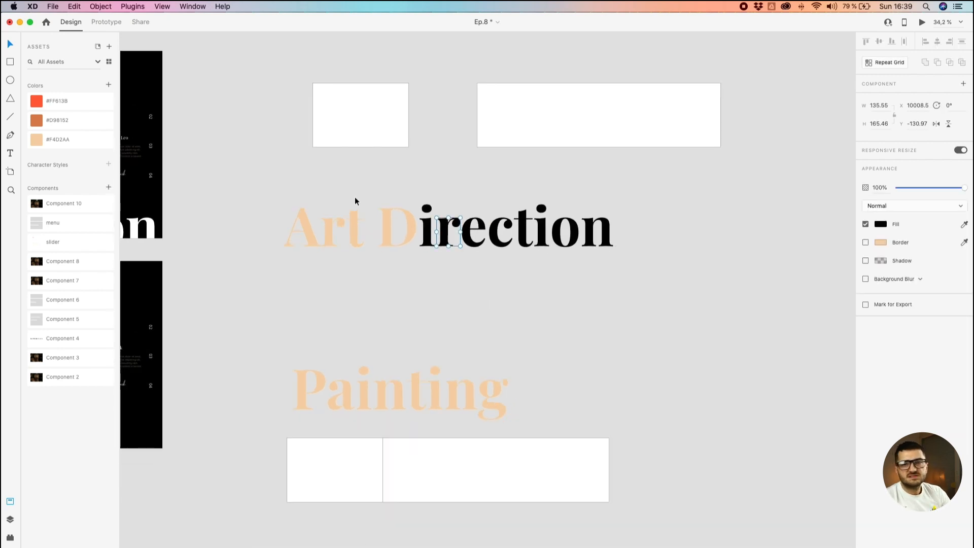
{"action": "left_click_drag", "start_coordinate": [312, 161], "coordinate": [427, 235]}
{"action": "left_click_drag", "start_coordinate": [448, 198], "coordinate": [401, 175]}
{"action": "key", "text": "Escape"}
{"action": "left_click_drag", "start_coordinate": [786, 257], "coordinate": [361, 350]}
{"action": "key", "text": "super+g"}
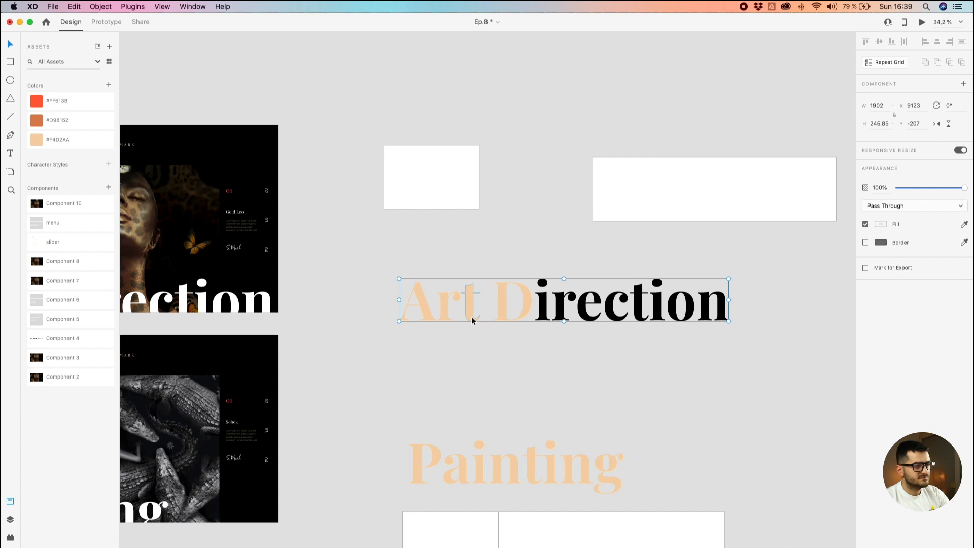
- Fill the "Art Direction" group with the saved colour #F4D2AA and place a copy directly below it
{"action": "scroll", "coordinate": [528, 366], "scroll_direction": "down", "scroll_amount": 3}
{"action": "scroll", "coordinate": [528, 366], "scroll_direction": "right", "scroll_amount": 1}
{"action": "left_click", "coordinate": [39, 140]}
{"action": "left_click_drag", "start_coordinate": [498, 230], "coordinate": [489, 287], "text": "alt"}
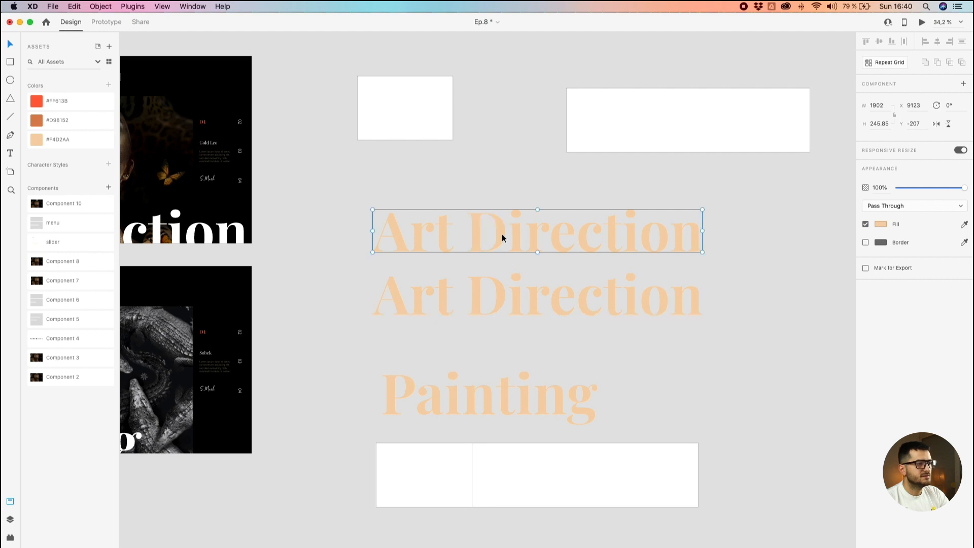
- Place the narrow white rectangle over "Art" in the upper "Art Direction" group and mask the group with it
{"action": "left_click_drag", "start_coordinate": [407, 114], "coordinate": [411, 231]}
{"action": "left_click", "coordinate": [478, 229], "text": "shift"}
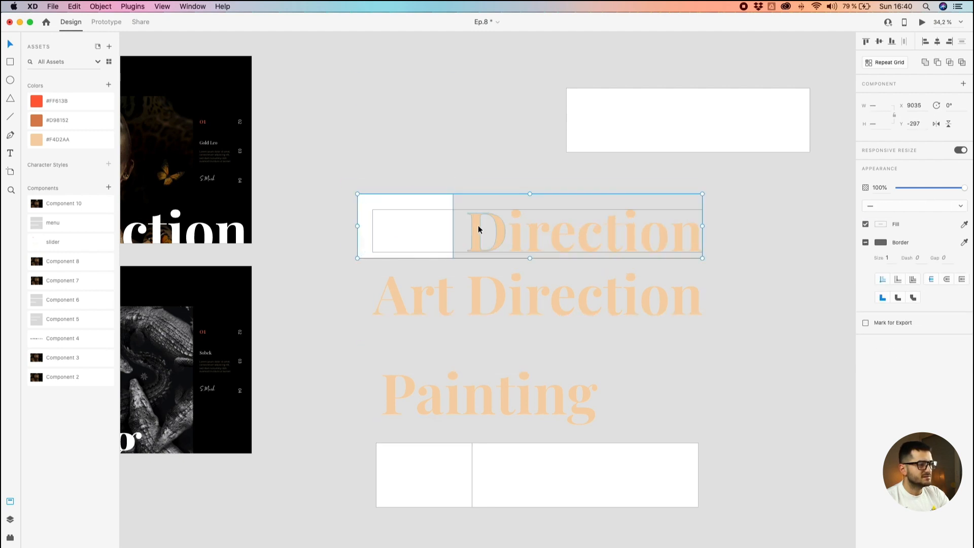
{"action": "key", "text": "super+shift+m"}
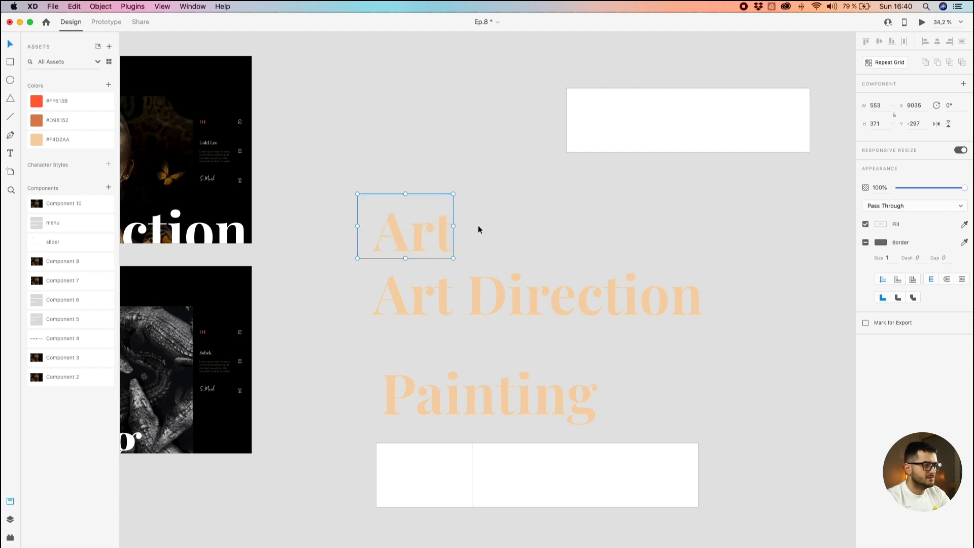
{"action": "scroll", "coordinate": [478, 225], "scroll_direction": "right", "scroll_amount": 1}
{"action": "left_click", "coordinate": [478, 229]}
- Place the wide white rectangle over "Direction" in the lower copy, bring it to the front and mask the copy with it
{"action": "left_click_drag", "start_coordinate": [552, 139], "coordinate": [457, 309]}
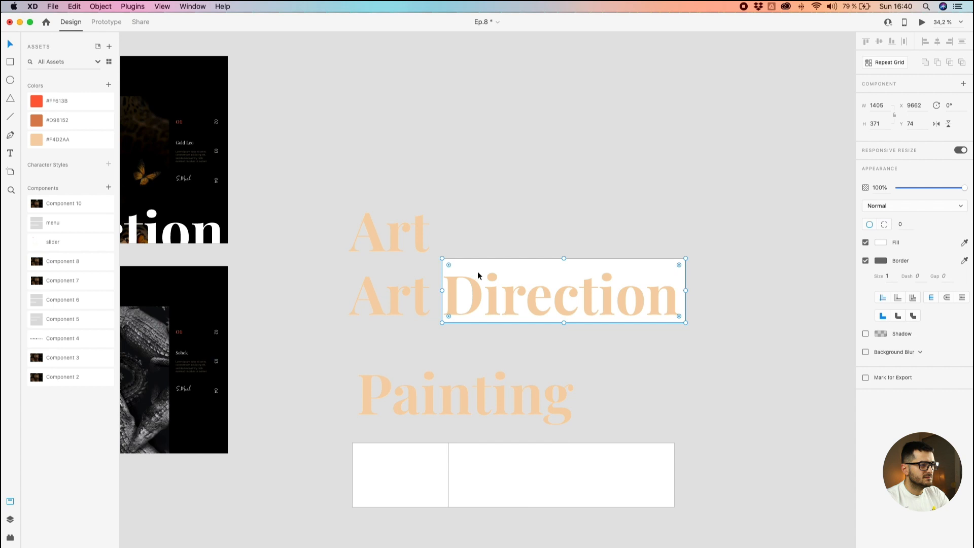
{"action": "right_click", "coordinate": [483, 261]}
{"action": "left_click", "coordinate": [516, 403]}
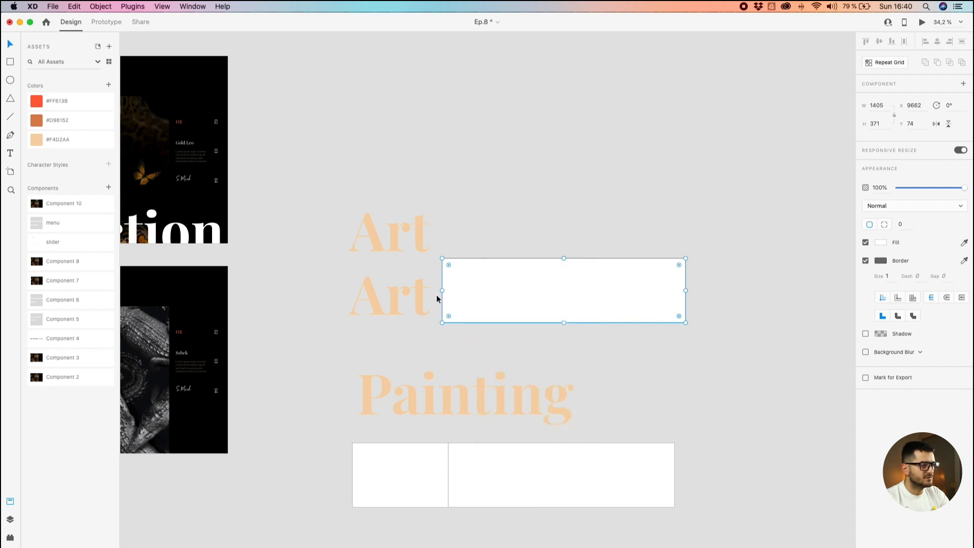
{"action": "left_click", "coordinate": [421, 301], "text": "shift"}
{"action": "key", "text": "super+shift+m"}
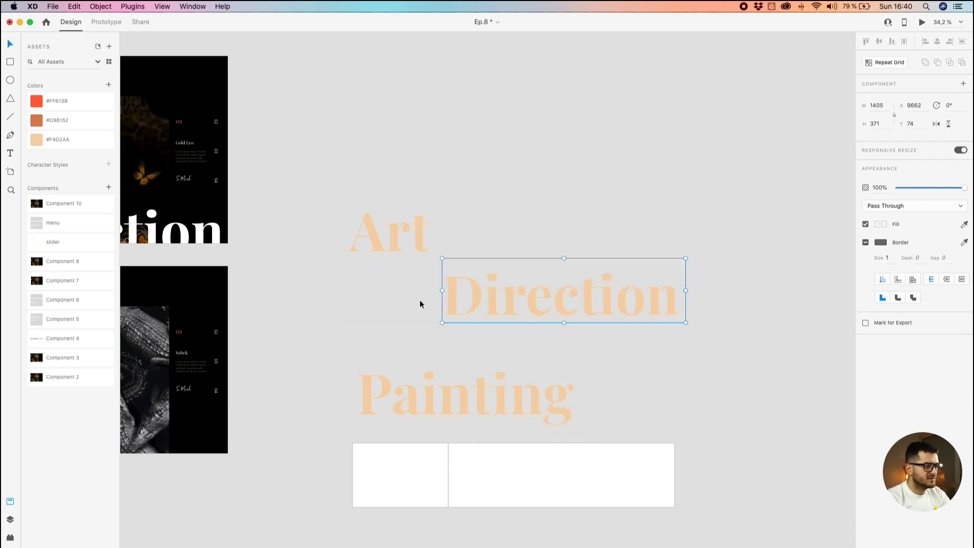
- Move the masked "Direction" part up beside the masked "Art" part to complete the title
{"action": "left_click_drag", "start_coordinate": [455, 291], "coordinate": [449, 242]}
{"action": "scroll", "coordinate": [446, 229], "scroll_direction": "up", "scroll_amount": 3}
{"action": "scroll", "coordinate": [488, 295], "scroll_direction": "down", "scroll_amount": 3}
{"action": "key", "text": "Escape"}
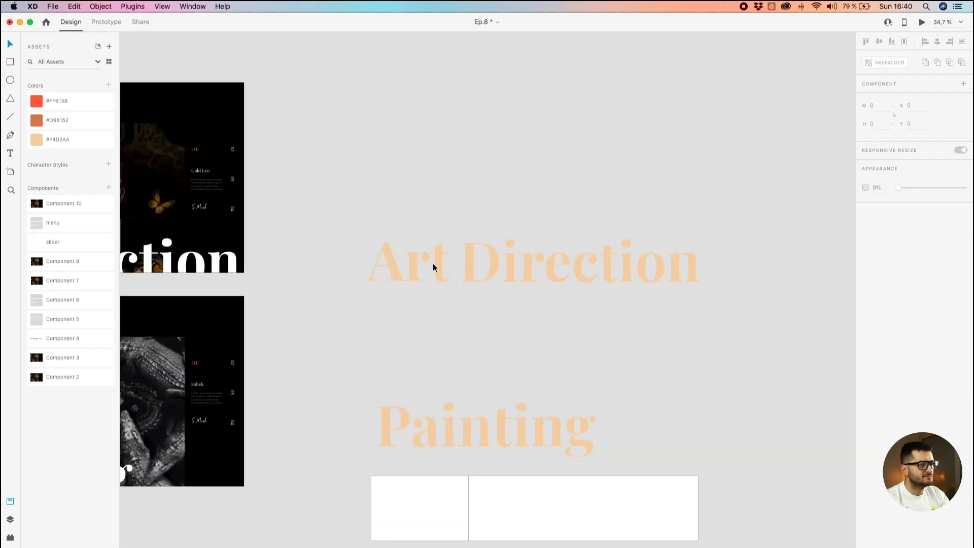
- Move the masked "Direction" and "Art" parts up separately and place them side by side again
{"action": "left_click", "coordinate": [434, 263]}
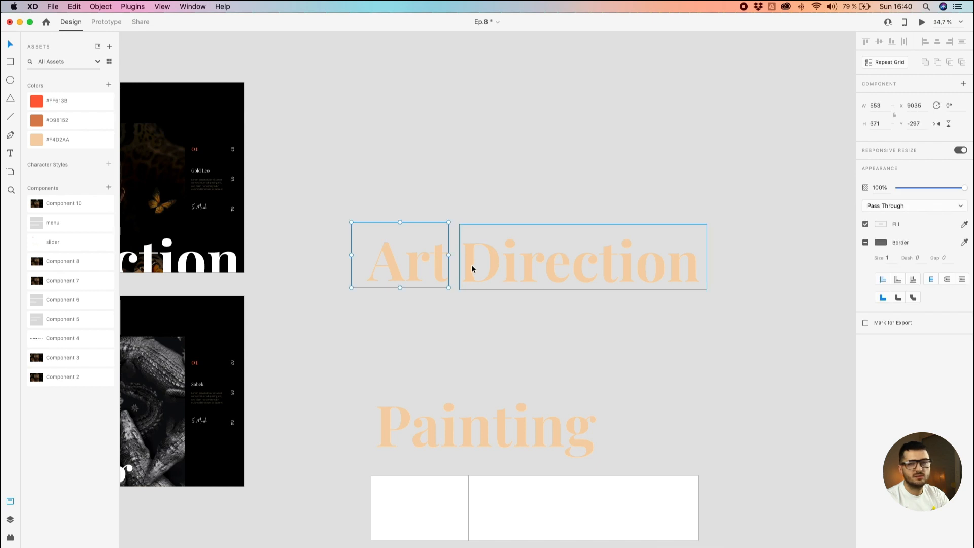
{"action": "left_click_drag", "start_coordinate": [471, 265], "coordinate": [468, 209]}
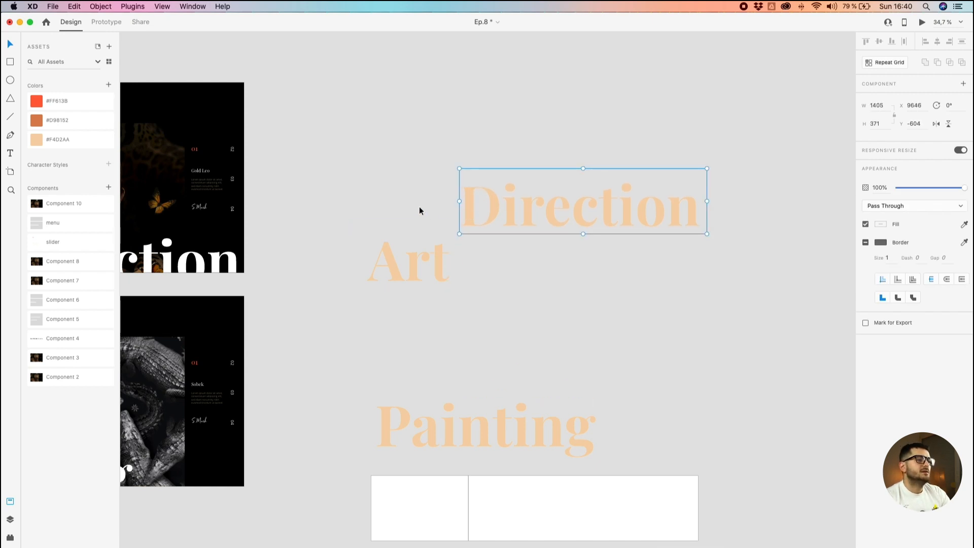
{"action": "left_click_drag", "start_coordinate": [438, 266], "coordinate": [437, 169]}
{"action": "left_click", "coordinate": [475, 206], "text": "shift"}
{"action": "left_click", "coordinate": [472, 257]}
{"action": "left_click_drag", "start_coordinate": [436, 171], "coordinate": [437, 216]}
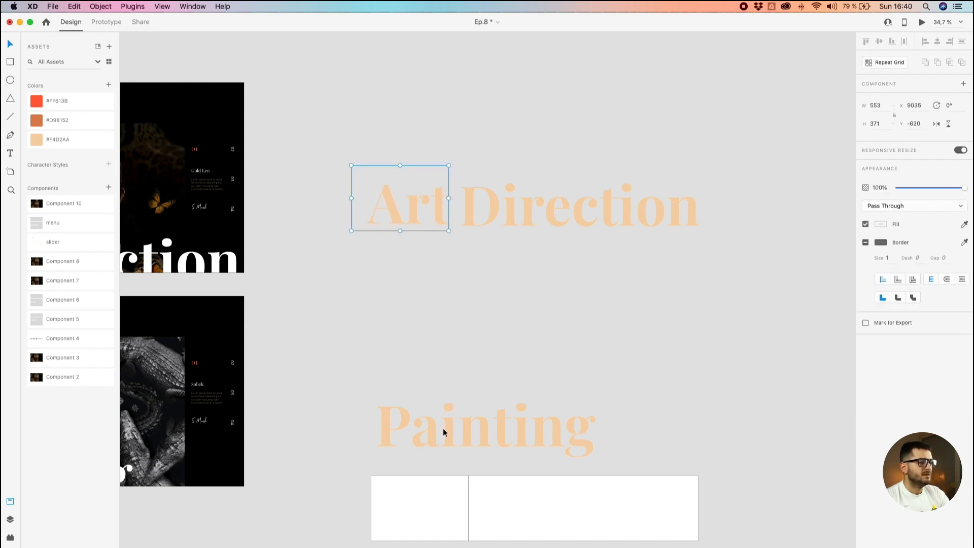
{"action": "left_click", "coordinate": [464, 393]}
- Move the narrow white rectangle up over the first letters of "Painting"
{"action": "scroll", "coordinate": [463, 375], "scroll_direction": "down", "scroll_amount": 3}
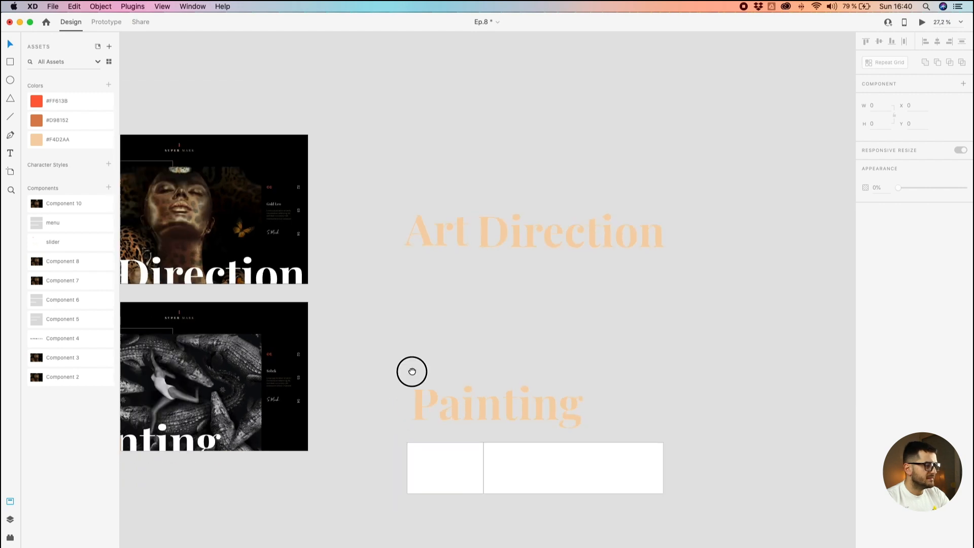
{"action": "scroll", "coordinate": [361, 397], "scroll_direction": "left", "scroll_amount": 5}
{"action": "scroll", "coordinate": [370, 386], "scroll_direction": "up", "scroll_amount": 5}
{"action": "scroll", "coordinate": [395, 376], "scroll_direction": "down", "scroll_amount": 8}
{"action": "left_click_drag", "start_coordinate": [713, 296], "coordinate": [601, 295]}
{"action": "scroll", "coordinate": [495, 385], "scroll_direction": "up", "scroll_amount": 5}
{"action": "left_click_drag", "start_coordinate": [491, 369], "coordinate": [491, 298]}
- Group all the letter shapes of "Painting", leaving the white rectangle out of the group
{"action": "left_click_drag", "start_coordinate": [770, 261], "coordinate": [421, 336]}
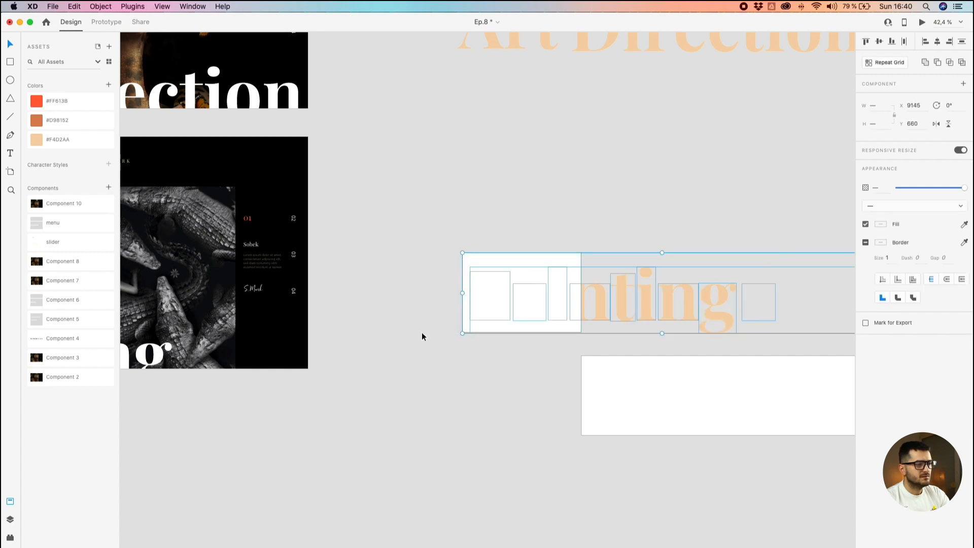
{"action": "left_click", "coordinate": [522, 258], "text": "shift"}
{"action": "left_click_drag", "start_coordinate": [594, 226], "coordinate": [482, 201]}
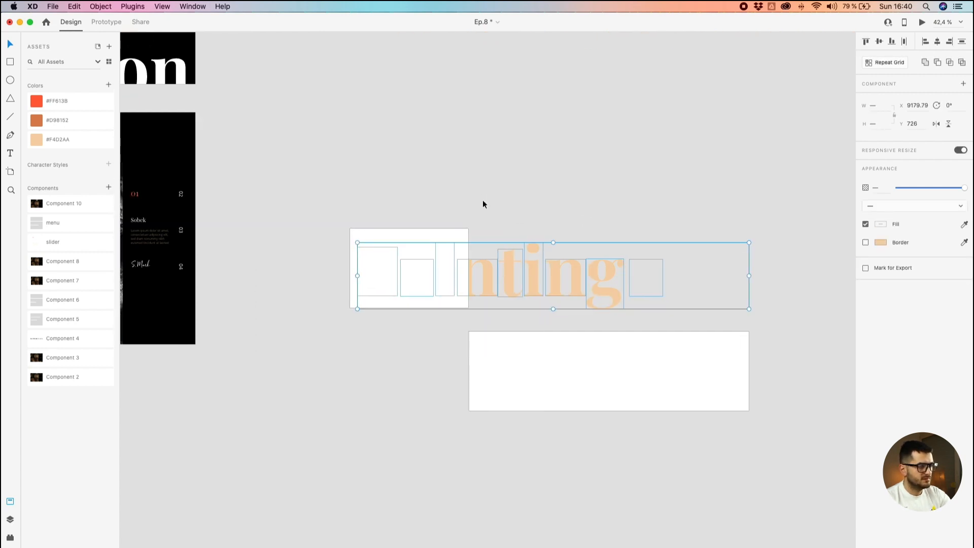
{"action": "key", "text": "super+g"}
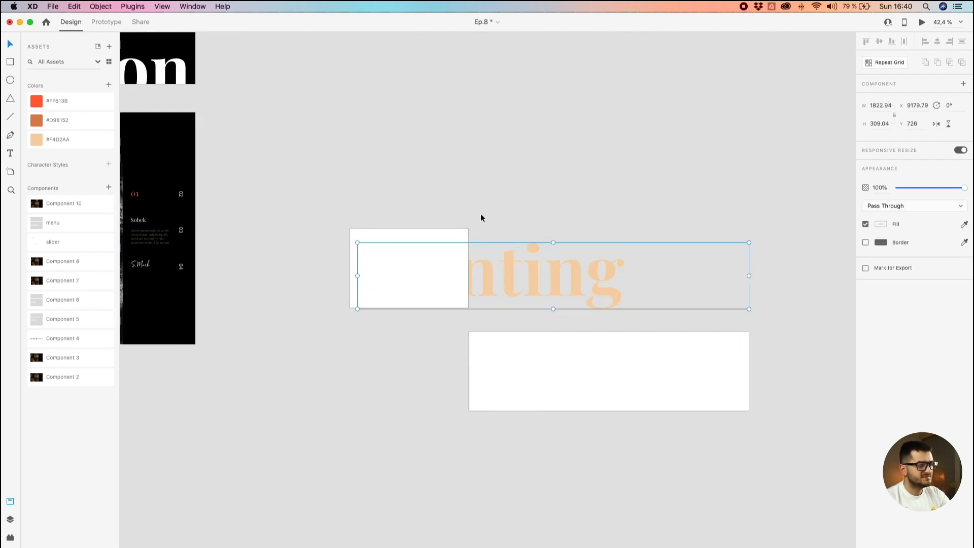
- Place a copy of the "Painting" letter group above the original
{"action": "left_click", "coordinate": [451, 239], "text": "shift"}
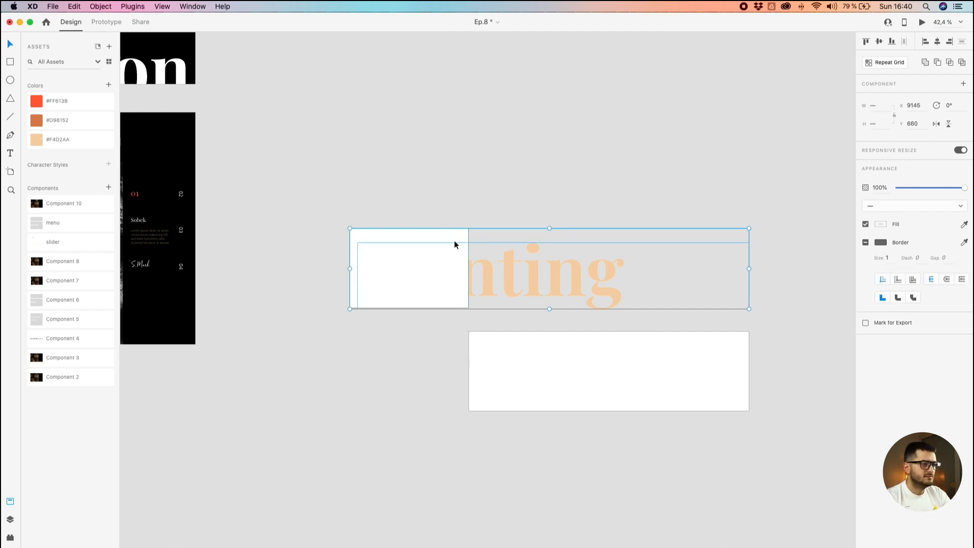
{"action": "left_click", "coordinate": [520, 235]}
{"action": "left_click_drag", "start_coordinate": [511, 279], "coordinate": [488, 163]}
{"action": "left_click", "coordinate": [546, 357], "text": "shift"}
{"action": "mouse_move", "coordinate": [542, 374]}
{"action": "left_mouse_down"}
{"action": "mouse_move", "coordinate": [522, 200]}
{"action": "mouse_move", "coordinate": [524, 312]}
{"action": "left_mouse_up"}
{"action": "key", "text": "super+z"}
{"action": "left_click", "coordinate": [360, 408]}
- Place the wide white rectangle over "nting" in the upper "Painting" copy, bring it to the front and mask the copy with it
{"action": "mouse_move", "coordinate": [517, 348]}
{"action": "left_mouse_down"}
{"action": "mouse_move", "coordinate": [491, 159]}
{"action": "mouse_move", "coordinate": [491, 188]}
{"action": "left_mouse_up"}
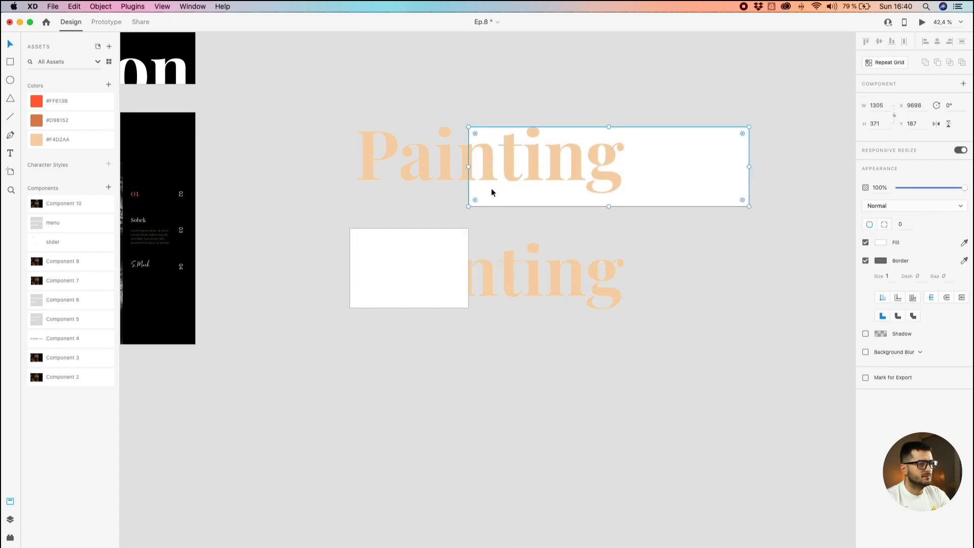
{"action": "right_click", "coordinate": [491, 188]}
{"action": "left_click", "coordinate": [534, 330]}
{"action": "left_click_drag", "start_coordinate": [341, 126], "coordinate": [627, 192]}
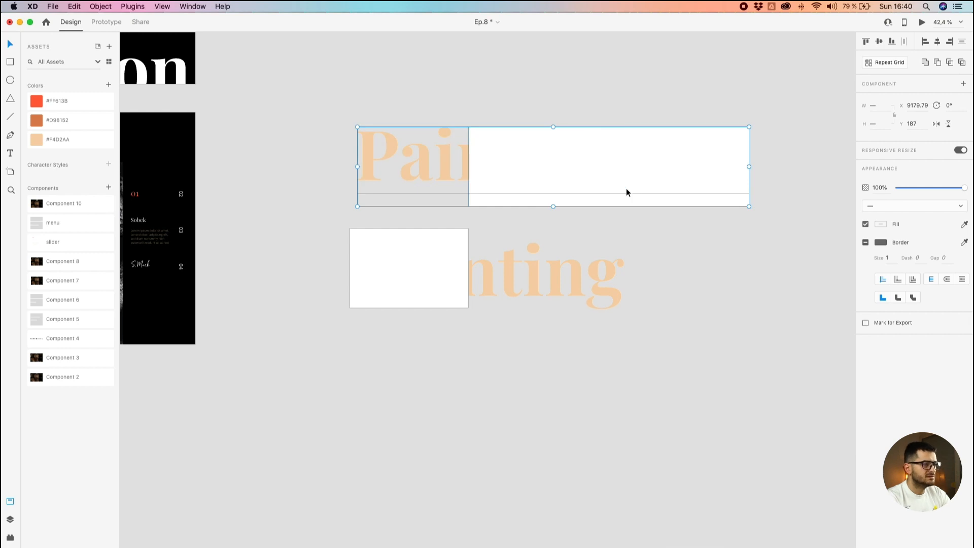
{"action": "key", "text": "super+shift+m"}
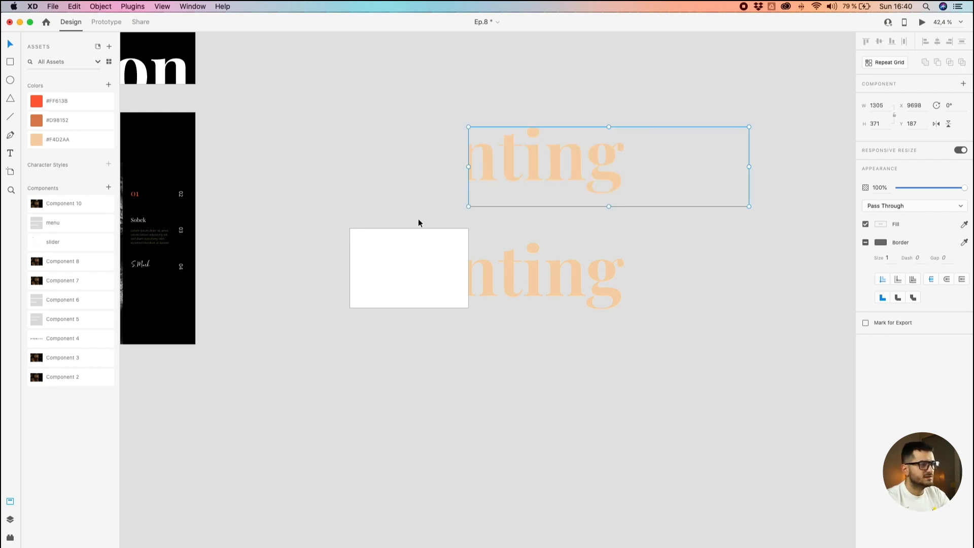
- Mask the lower "Painting" copy with the narrow white rectangle and move the resulting "Pain" part up against "nting"
{"action": "left_click_drag", "start_coordinate": [310, 245], "coordinate": [509, 279]}
{"action": "key", "text": "super+shift+m"}
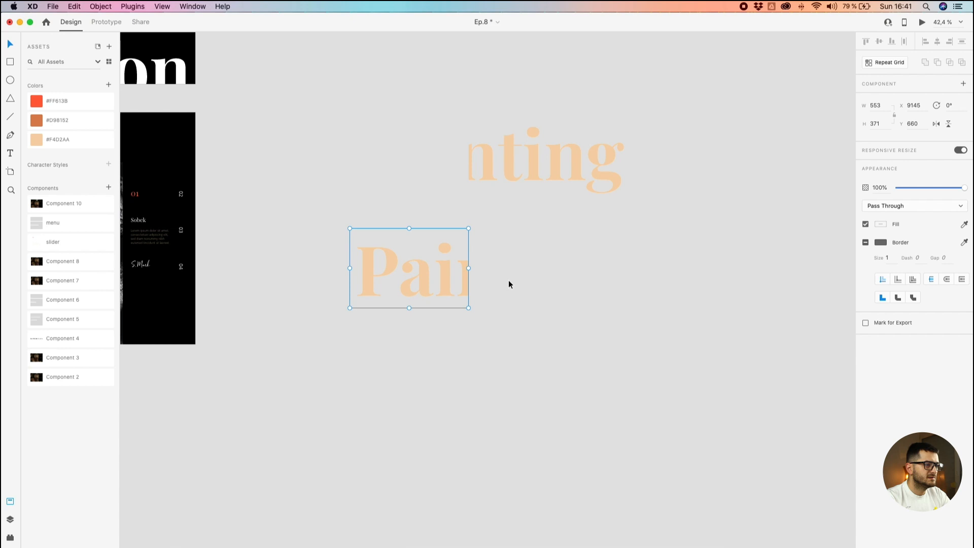
{"action": "scroll", "coordinate": [427, 282], "scroll_direction": "right", "scroll_amount": 2}
{"action": "mouse_move", "coordinate": [423, 280]}
{"action": "left_mouse_down"}
{"action": "mouse_move", "coordinate": [413, 167]}
{"action": "mouse_move", "coordinate": [413, 181]}
{"action": "left_mouse_up"}
{"action": "scroll", "coordinate": [479, 105], "scroll_direction": "up", "scroll_amount": 5}
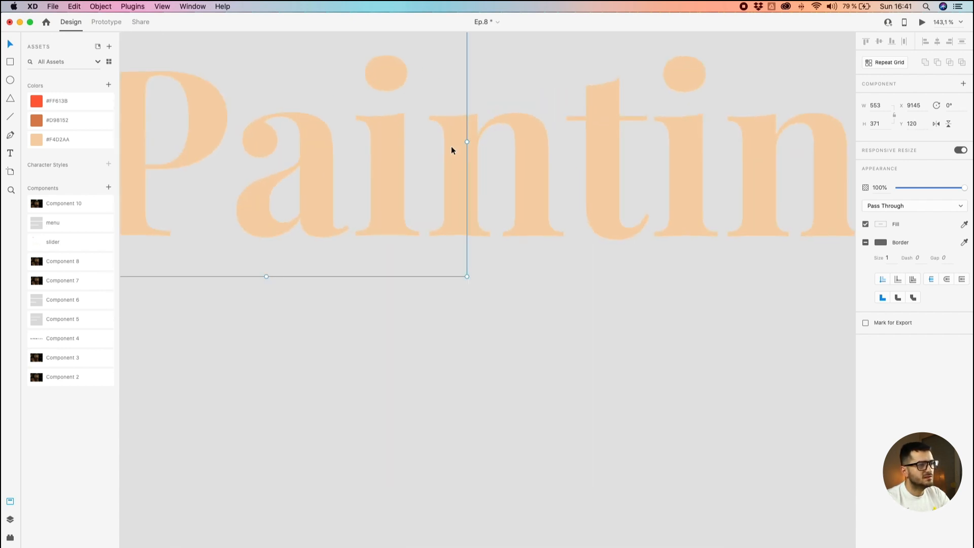
- Shift the masked "Pain" part away from "nting" to about X 9035, level with the start of "Art Direction"
{"action": "scroll", "coordinate": [452, 146], "scroll_direction": "down", "scroll_amount": 3}
{"action": "left_click_drag", "start_coordinate": [451, 145], "coordinate": [504, 247]}
{"action": "scroll", "coordinate": [447, 234], "scroll_direction": "down", "scroll_amount": 3}
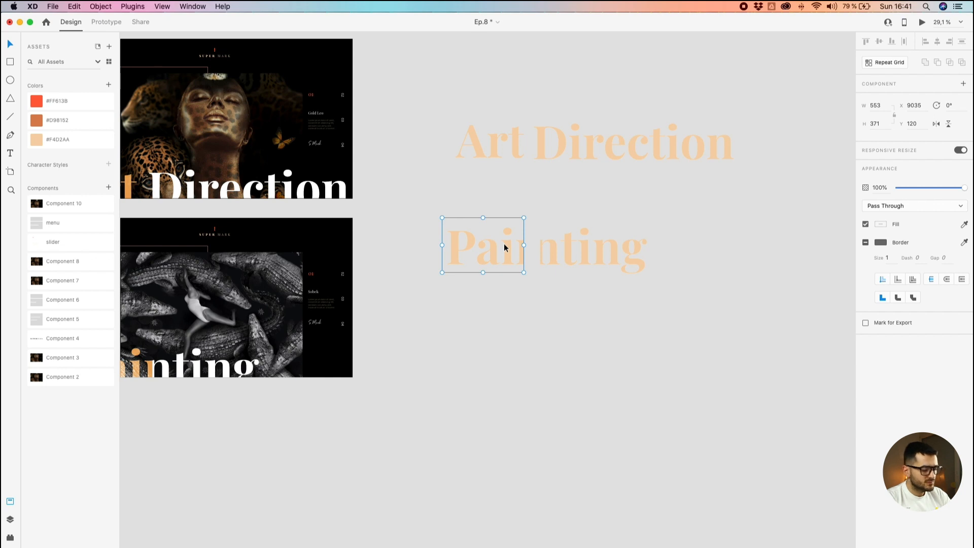
{"action": "scroll", "coordinate": [504, 243], "scroll_direction": "up", "scroll_amount": 3}
{"action": "left_click", "coordinate": [588, 258]}
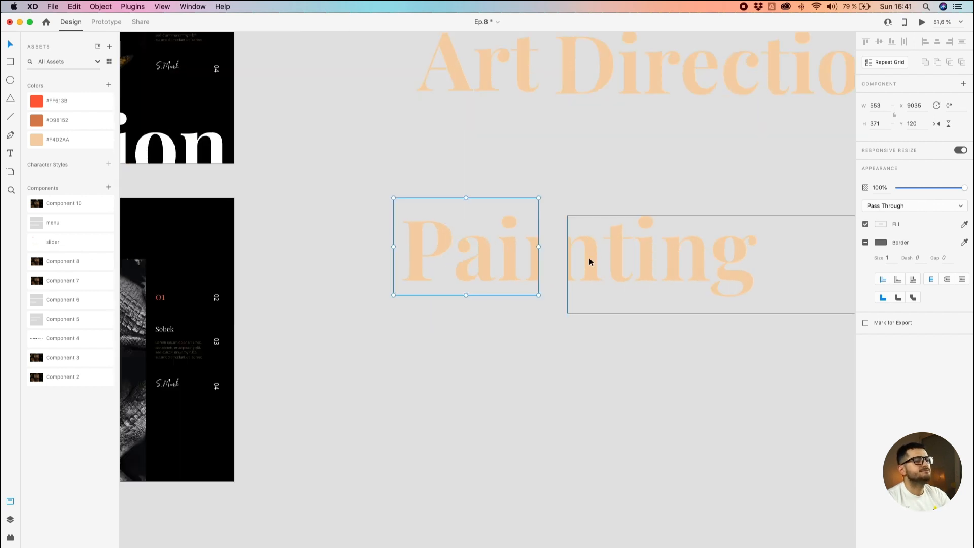
{"action": "left_click_drag", "start_coordinate": [589, 256], "coordinate": [535, 272]}
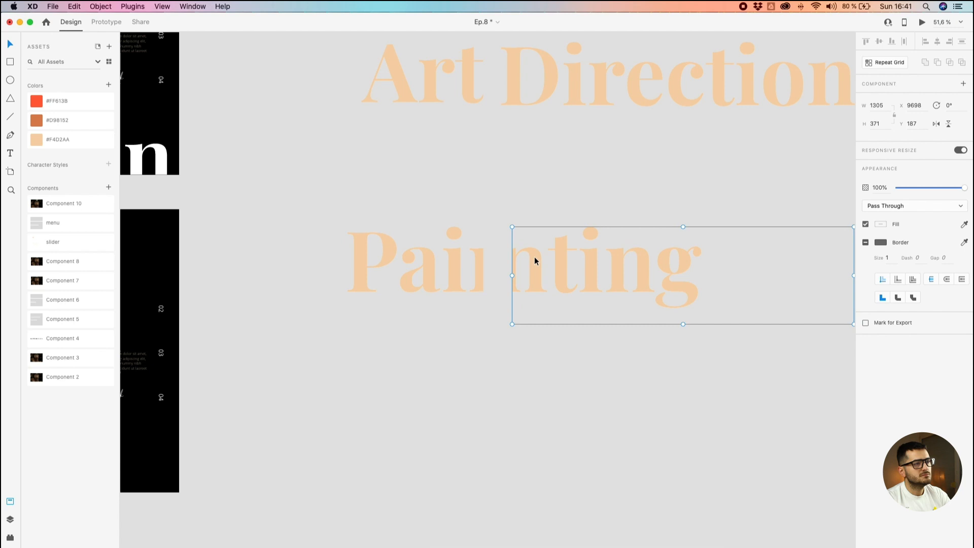
{"action": "double_click", "coordinate": [534, 257]}
{"action": "left_click", "coordinate": [571, 178]}
{"action": "left_click", "coordinate": [527, 272]}
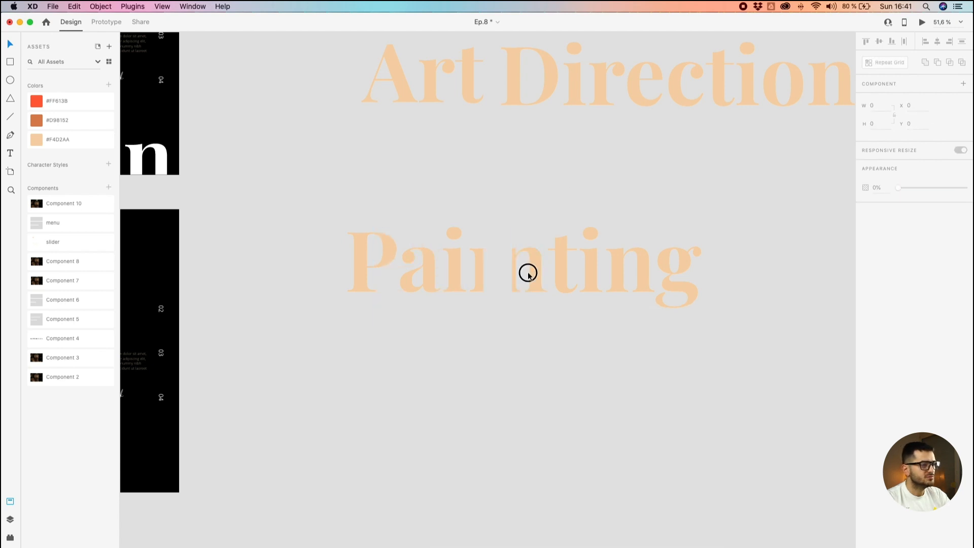
{"action": "double_click", "coordinate": [615, 266]}
{"action": "left_click", "coordinate": [880, 273]}
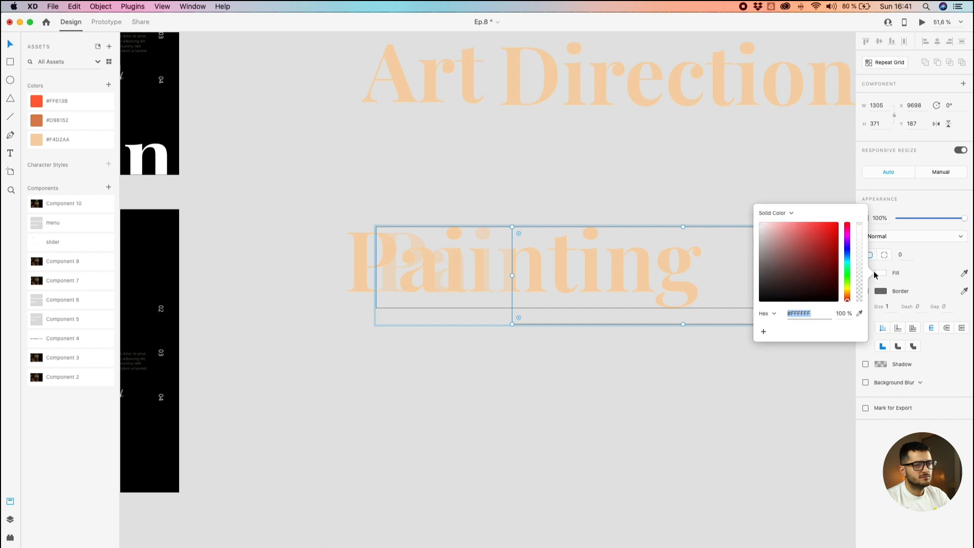
{"action": "left_click", "coordinate": [656, 246]}
{"action": "left_click", "coordinate": [661, 262]}
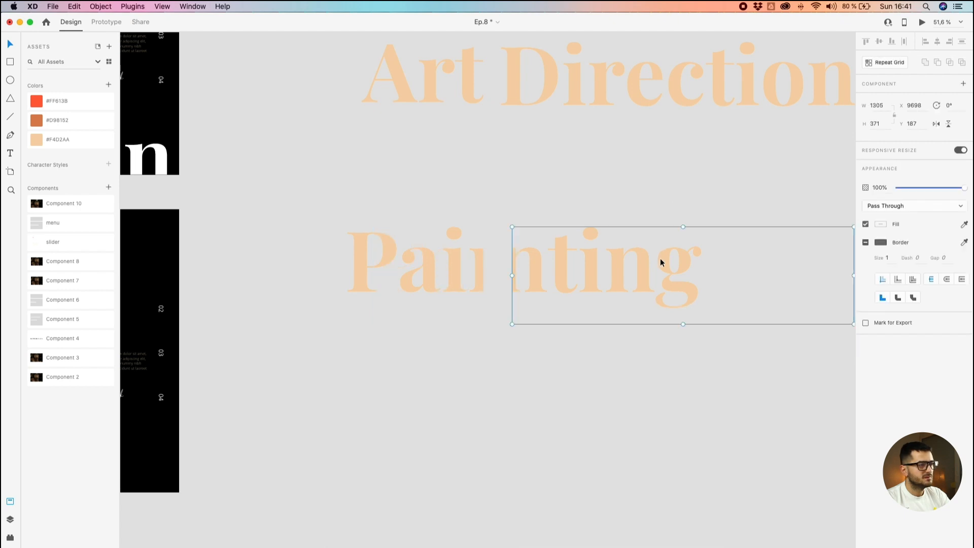
- Examine the layer structure of the "nting" mask group, including its letter shapes and the nested group "1"
{"action": "left_click", "coordinate": [10, 520]}
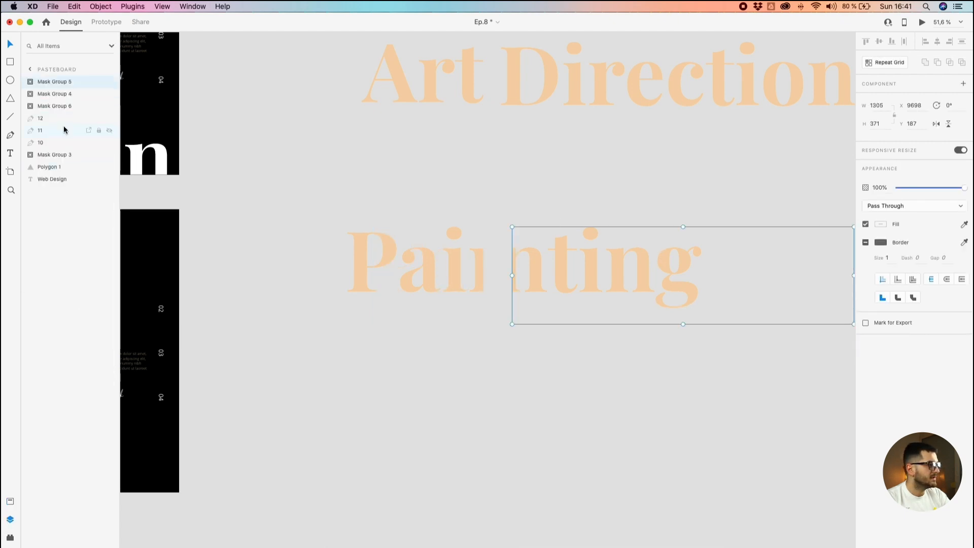
{"action": "left_click", "coordinate": [30, 84]}
{"action": "left_click", "coordinate": [41, 107]}
{"action": "left_click", "coordinate": [53, 119]}
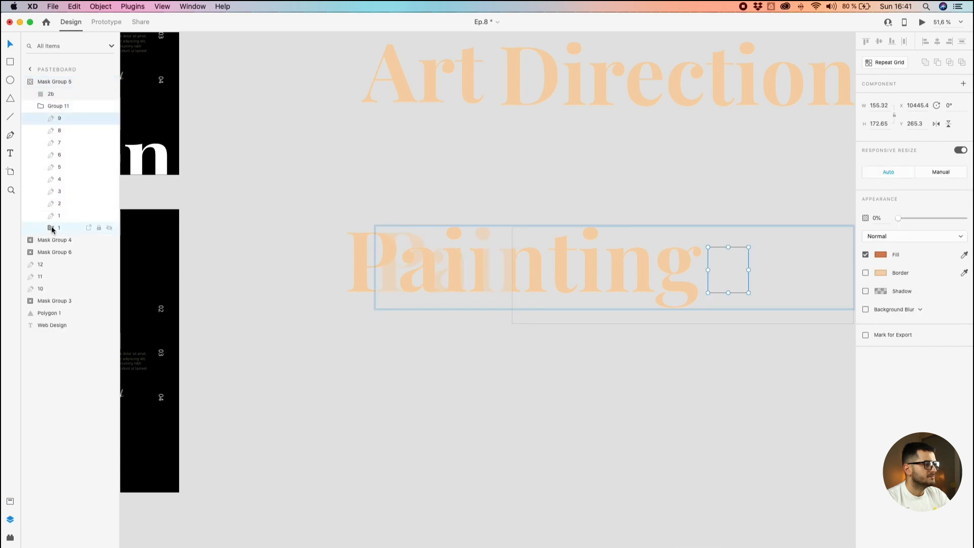
{"action": "left_click", "coordinate": [54, 215]}
{"action": "left_click", "coordinate": [53, 228]}
{"action": "left_click", "coordinate": [61, 238]}
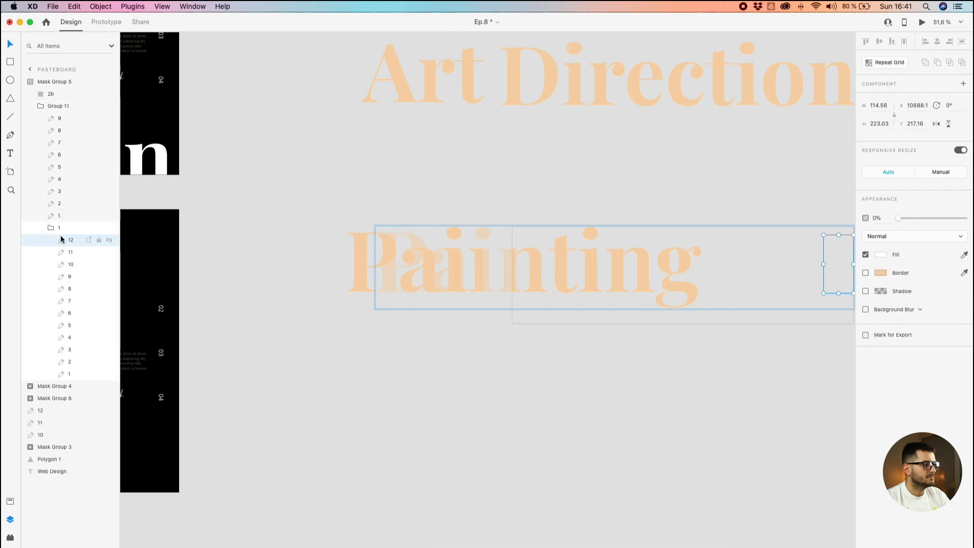
{"action": "scroll", "coordinate": [547, 212], "scroll_direction": "down", "scroll_amount": 3}
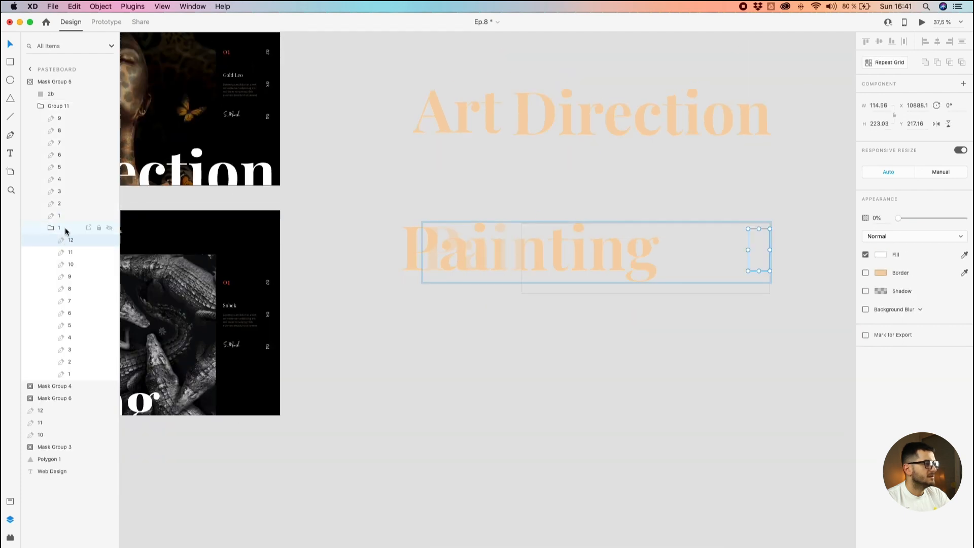
{"action": "left_click", "coordinate": [51, 228]}
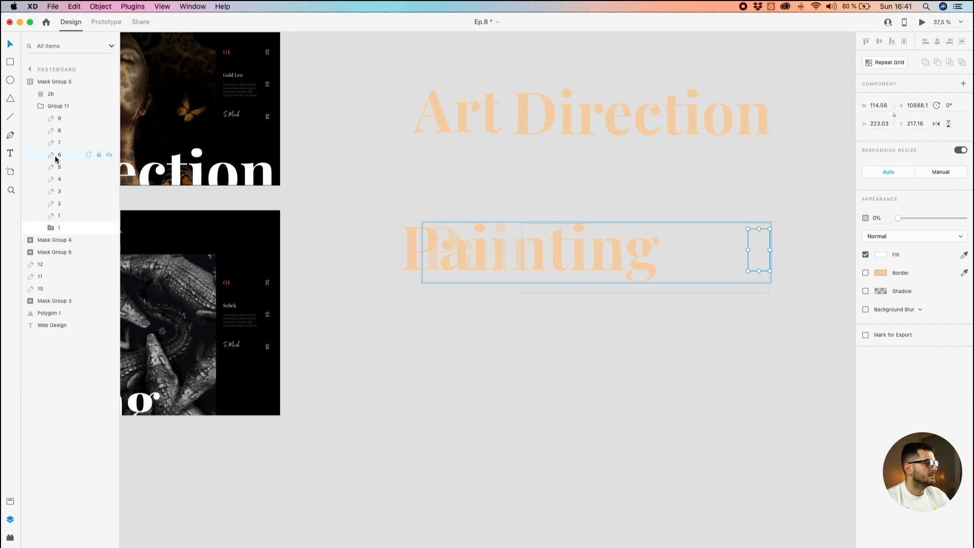
- Fill the letter shapes 1 to 9 in Group 11 of the "nting" mask group with black
{"action": "left_click", "coordinate": [51, 120]}
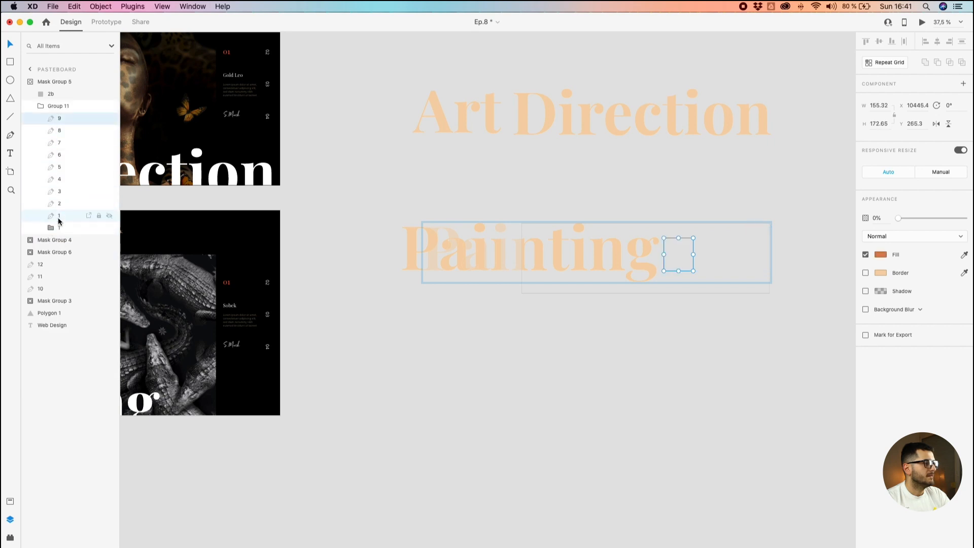
{"action": "left_click", "coordinate": [99, 216], "text": "shift"}
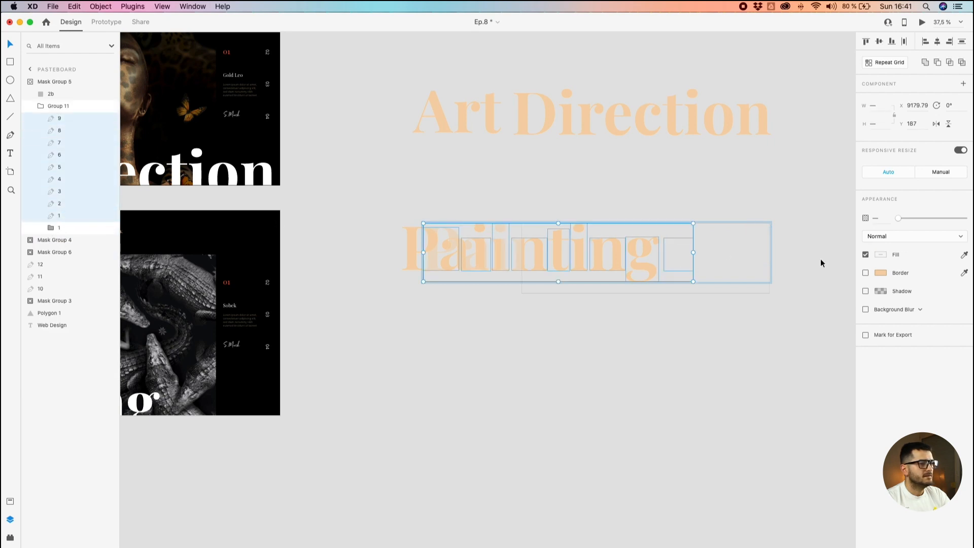
{"action": "left_click", "coordinate": [878, 255]}
{"action": "left_click_drag", "start_coordinate": [787, 267], "coordinate": [693, 328]}
{"action": "left_click", "coordinate": [638, 357]}
{"action": "left_click_drag", "start_coordinate": [599, 331], "coordinate": [510, 290]}
{"action": "left_click", "coordinate": [553, 206]}
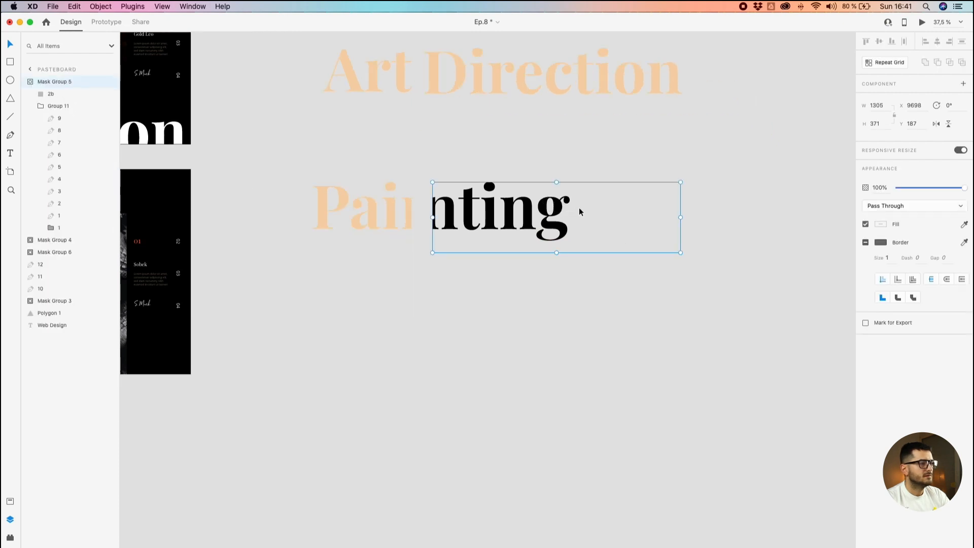
- Change the fill of the twelve letter shapes in the nested group "1" of the "nting" mask group
{"action": "left_click", "coordinate": [51, 228]}
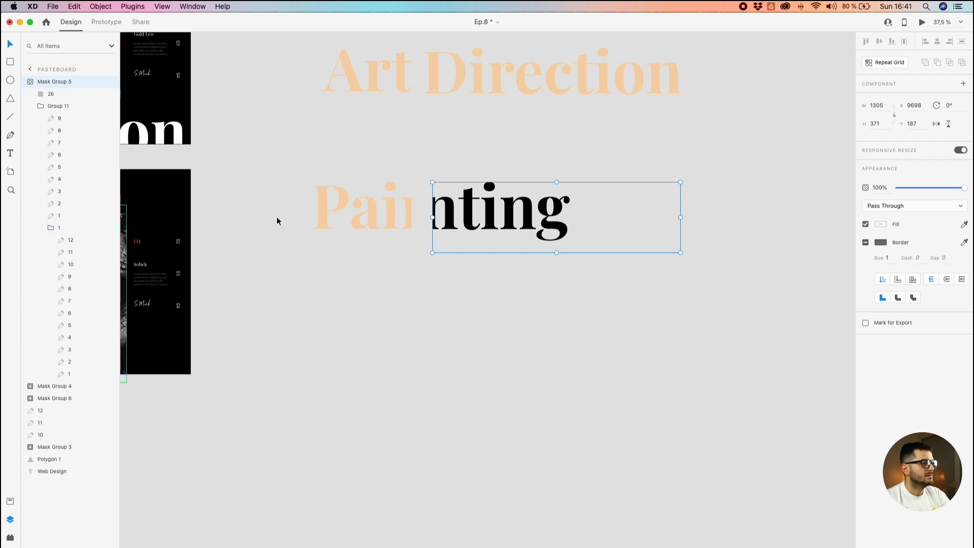
{"action": "left_click", "coordinate": [74, 239]}
{"action": "left_click", "coordinate": [52, 340], "text": "shift"}
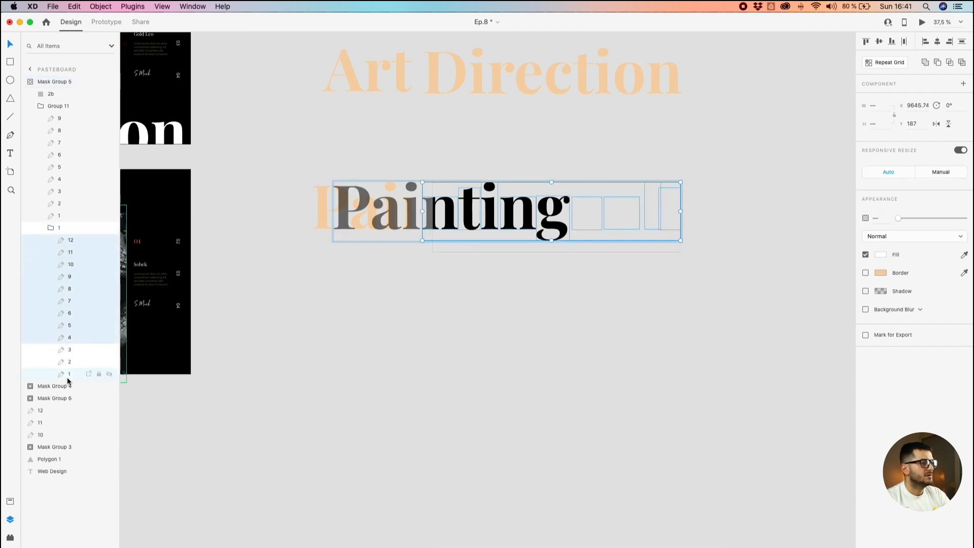
{"action": "left_click", "coordinate": [67, 379]}
{"action": "left_click", "coordinate": [66, 241], "text": "shift"}
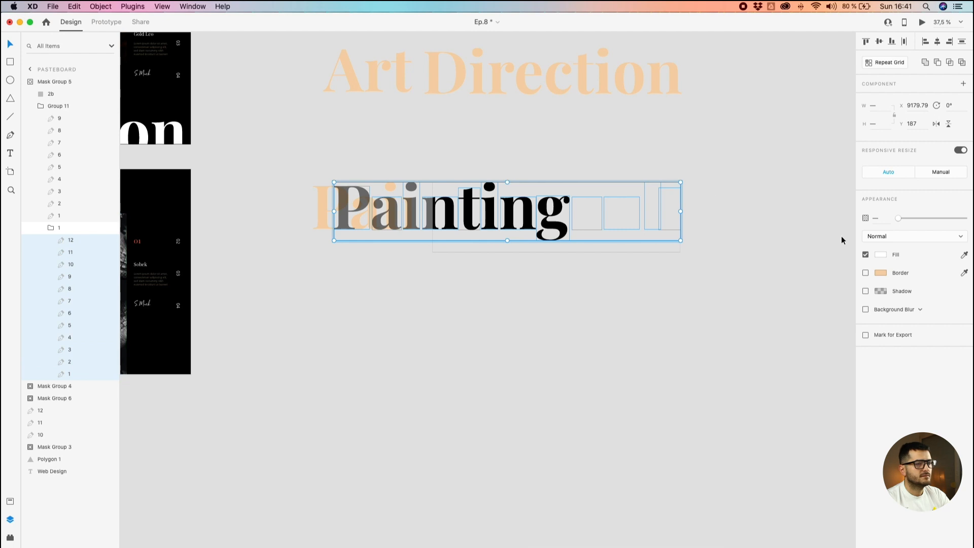
{"action": "left_click", "coordinate": [880, 256]}
{"action": "left_click_drag", "start_coordinate": [832, 258], "coordinate": [852, 209]}
{"action": "left_click", "coordinate": [529, 278]}
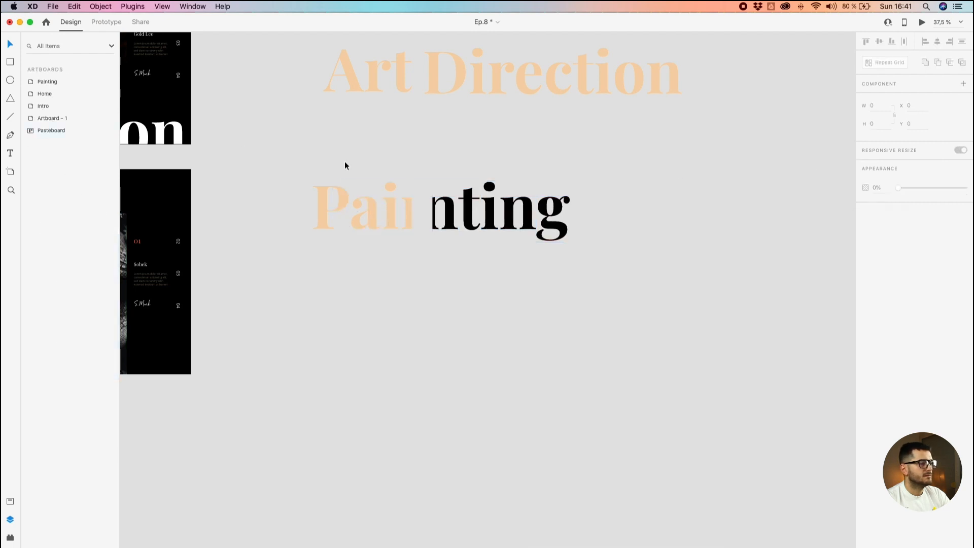
- Undo the fill changes in the "nting" mask group and the last move of the "Pain" part
{"action": "key", "text": "super+z"}
{"action": "scroll", "coordinate": [394, 154], "scroll_direction": "up", "scroll_amount": 3}
{"action": "key", "text": "super+z"}
{"action": "key", "text": "super+z"}
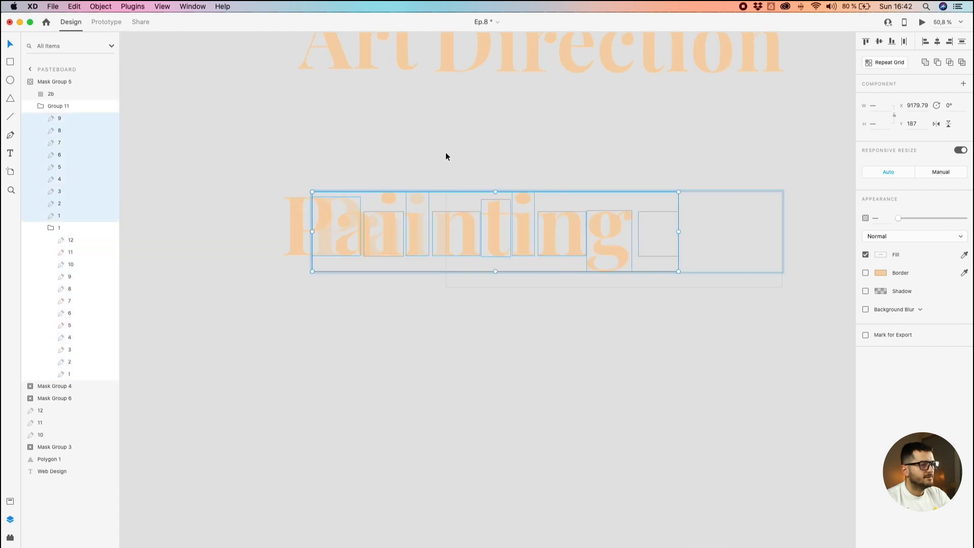
{"action": "key", "text": "super+z"}
{"action": "scroll", "coordinate": [446, 152], "scroll_direction": "down", "scroll_amount": 3}
{"action": "left_click_drag", "start_coordinate": [441, 162], "coordinate": [437, 226]}
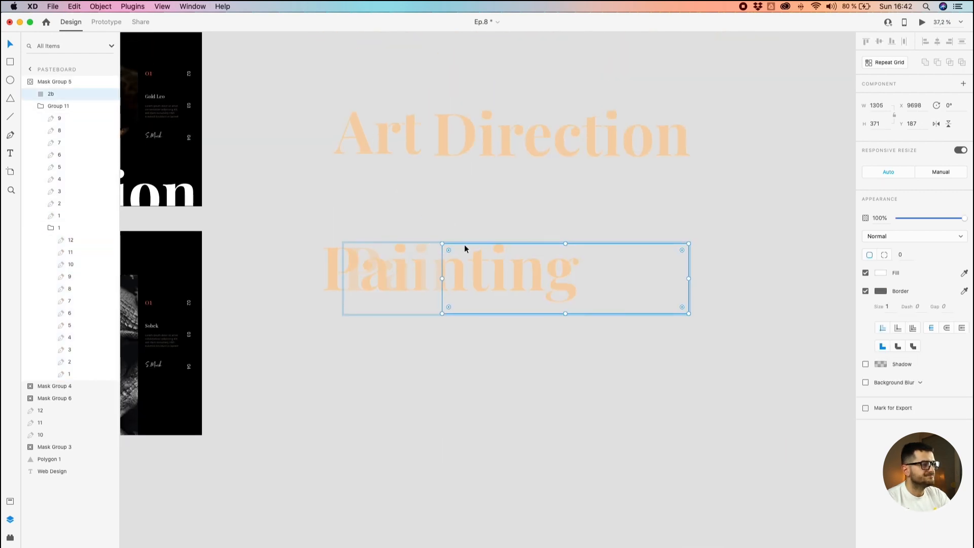
{"action": "key", "text": "super+z"}
{"action": "key", "text": "super+z"}
- Delete both masked parts of the "Painting" title
{"action": "left_click", "coordinate": [474, 266]}
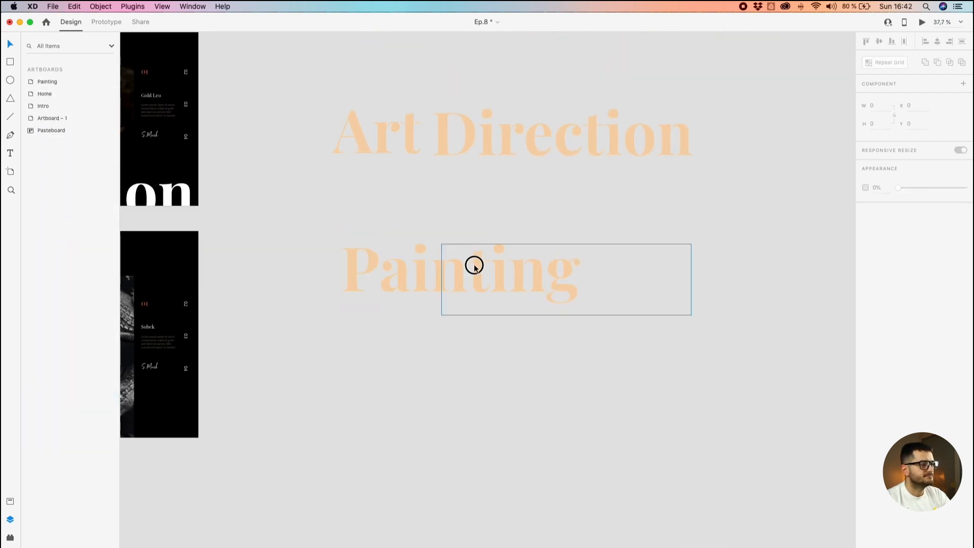
{"action": "left_click_drag", "start_coordinate": [341, 236], "coordinate": [583, 325]}
{"action": "key", "text": "BackSpace"}
- Examine the layers of the "Art" mask group, including its mask rectangle 1a and letter group
{"action": "left_click", "coordinate": [482, 129]}
{"action": "left_click", "coordinate": [378, 132]}
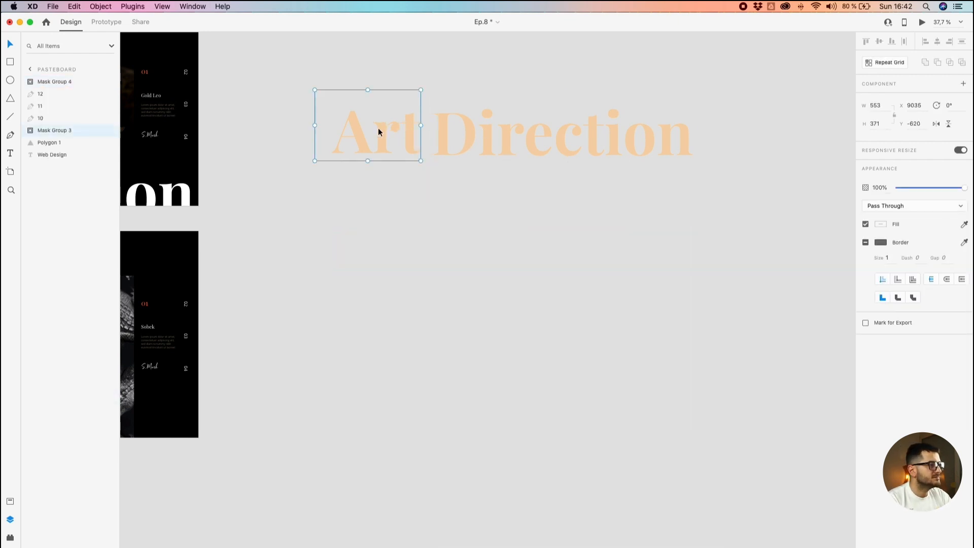
{"action": "left_click", "coordinate": [42, 145]}
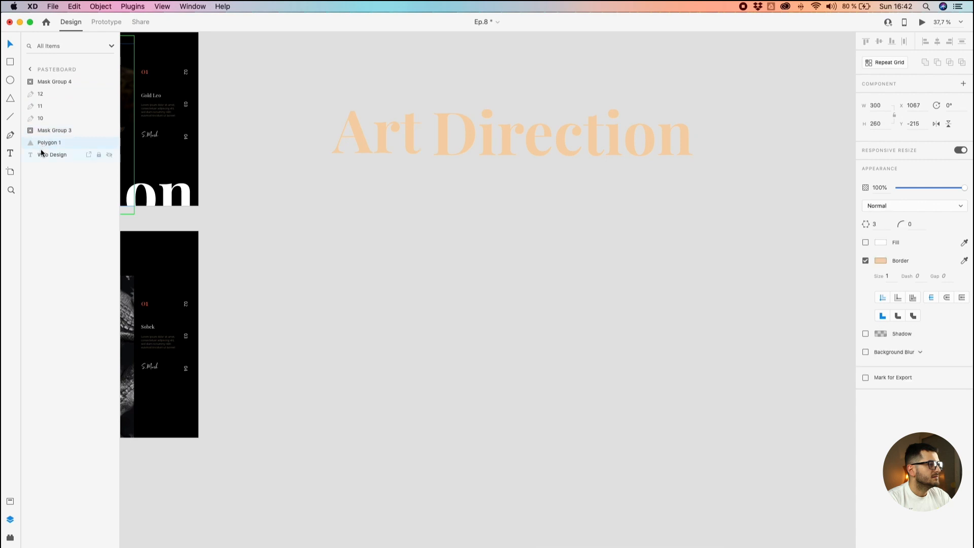
{"action": "left_click", "coordinate": [38, 154]}
{"action": "left_click", "coordinate": [353, 132]}
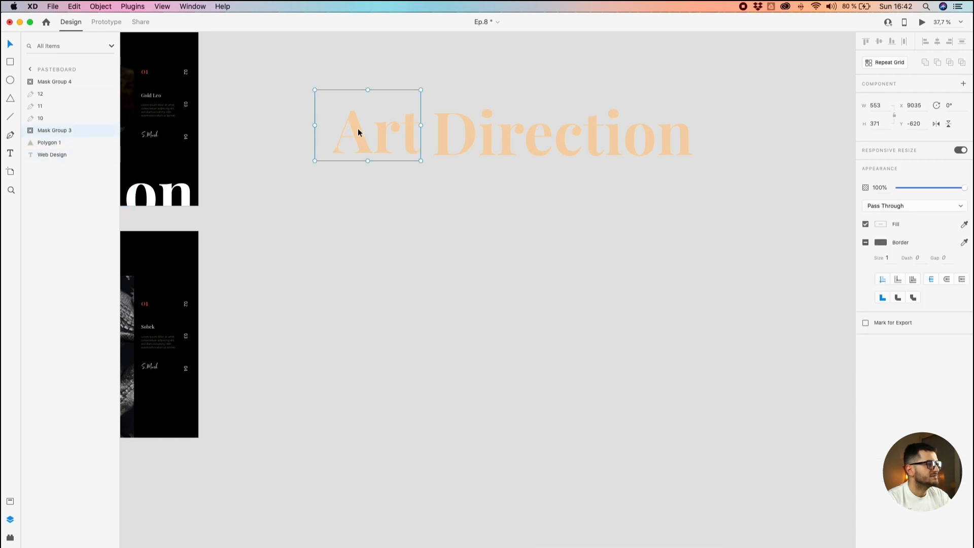
{"action": "double_click", "coordinate": [357, 129]}
{"action": "left_click", "coordinate": [41, 154]}
{"action": "left_click", "coordinate": [43, 143]}
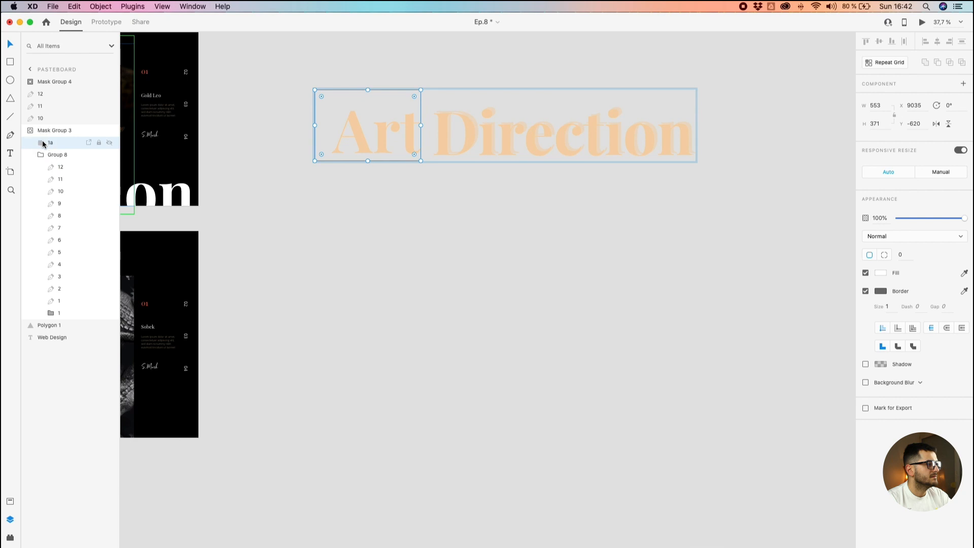
{"action": "left_click", "coordinate": [45, 153]}
{"action": "left_click", "coordinate": [46, 143]}
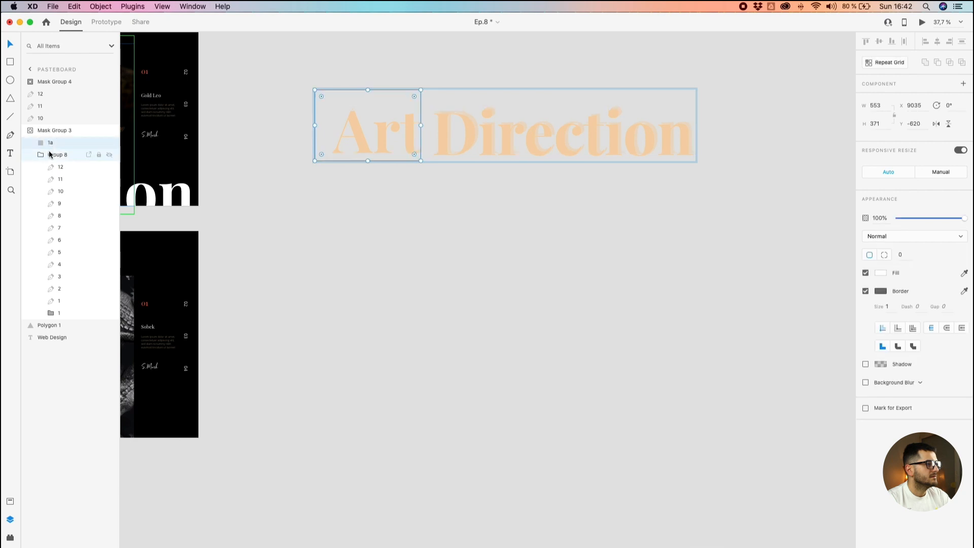
{"action": "left_click", "coordinate": [50, 154]}
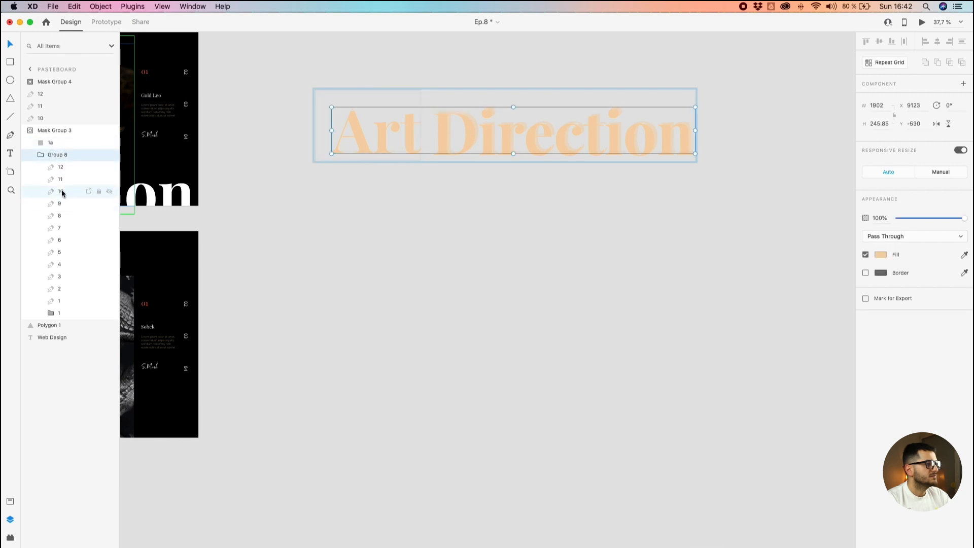
- Fill the letter shapes 1 to 12 in Group 8 of the "Art" mask group with black (#000000)
{"action": "left_click", "coordinate": [62, 299]}
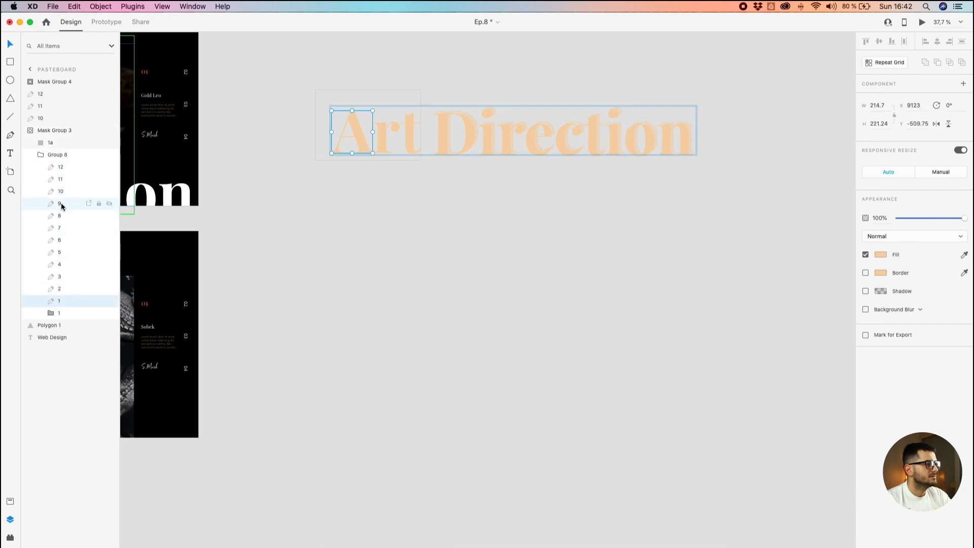
{"action": "left_click", "coordinate": [62, 165], "text": "shift"}
{"action": "scroll", "coordinate": [400, 133], "scroll_direction": "up", "scroll_amount": 2}
{"action": "scroll", "coordinate": [400, 134], "scroll_direction": "up", "scroll_amount": 2}
{"action": "left_click", "coordinate": [880, 255]}
{"action": "left_click_drag", "start_coordinate": [801, 248], "coordinate": [615, 331]}
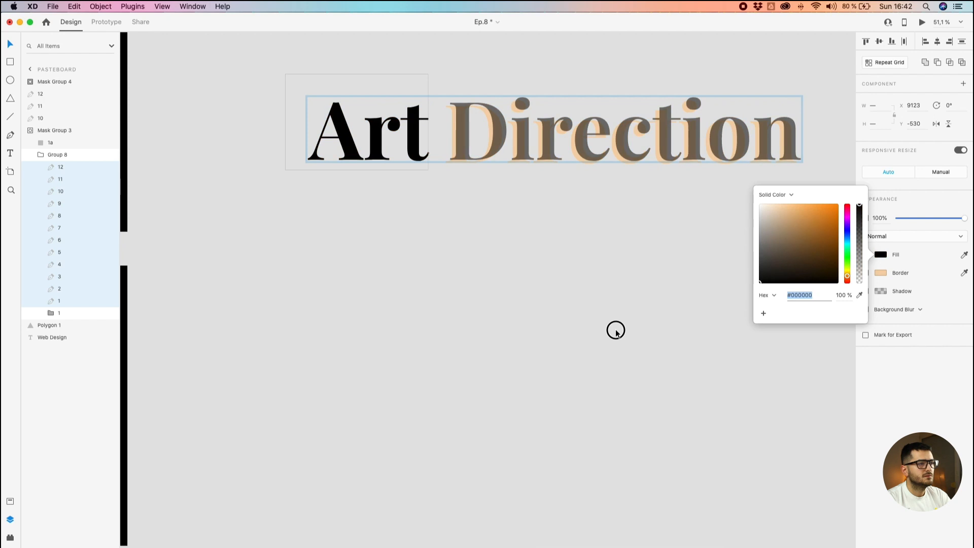
{"action": "left_click", "coordinate": [588, 328]}
- Move the black masked "Art" part down below "Direction" and select the mask rectangle 1a inside it
{"action": "left_click_drag", "start_coordinate": [380, 145], "coordinate": [369, 251]}
{"action": "left_click", "coordinate": [314, 253]}
{"action": "left_click", "coordinate": [312, 253]}
{"action": "left_click", "coordinate": [313, 252]}
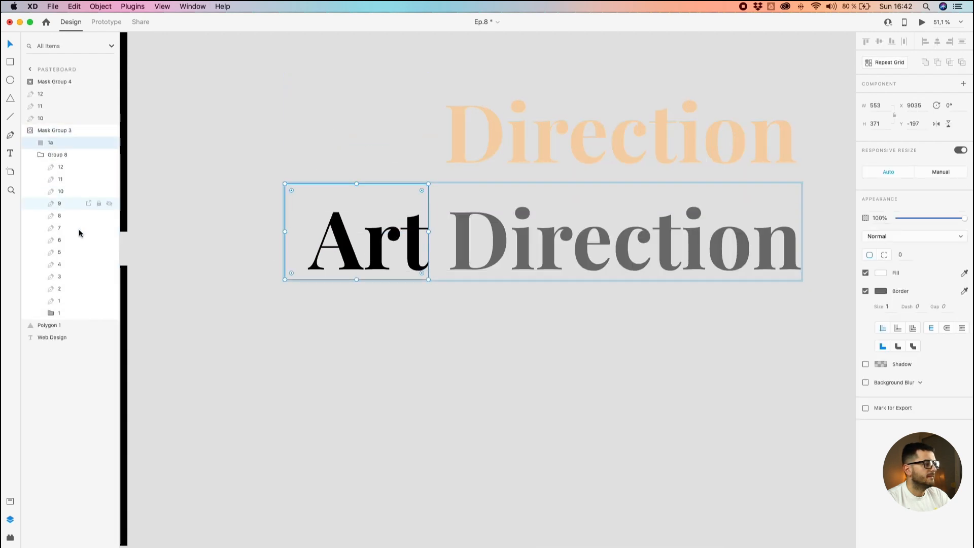
- Expand the nested group "1" in the "Art" mask group, check its letter shapes and collapse it again
{"action": "left_click", "coordinate": [51, 313]}
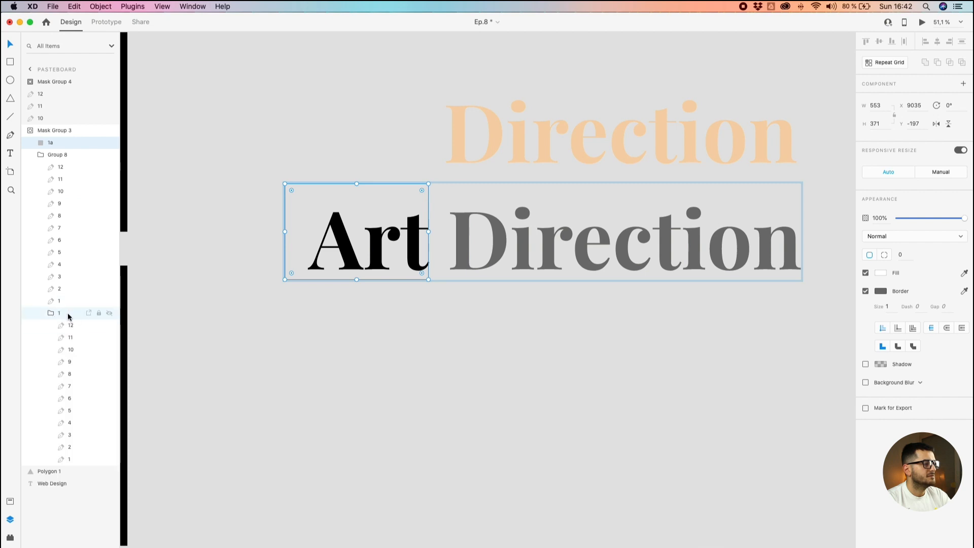
{"action": "left_click", "coordinate": [68, 314]}
{"action": "left_click", "coordinate": [71, 334]}
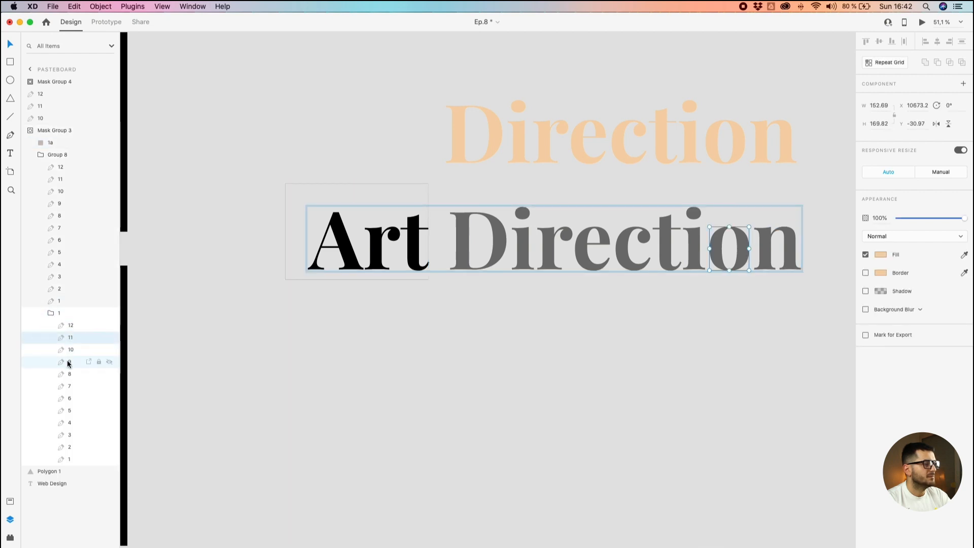
{"action": "left_click", "coordinate": [51, 313]}
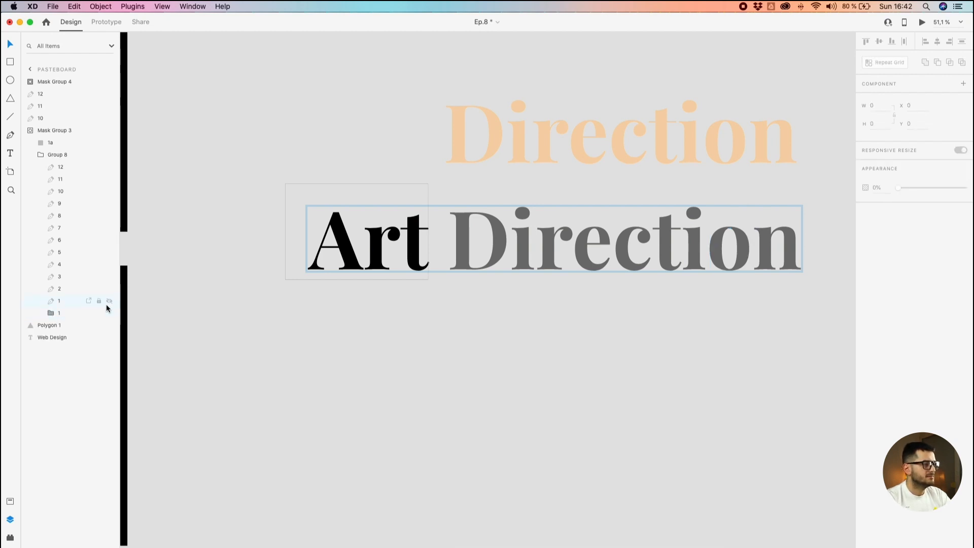
- Delete the nested group "1" from the letter group of the "Art" mask group
{"action": "left_click", "coordinate": [51, 313]}
{"action": "left_click", "coordinate": [51, 313]}
{"action": "left_click", "coordinate": [50, 313]}
{"action": "right_click", "coordinate": [50, 313]}
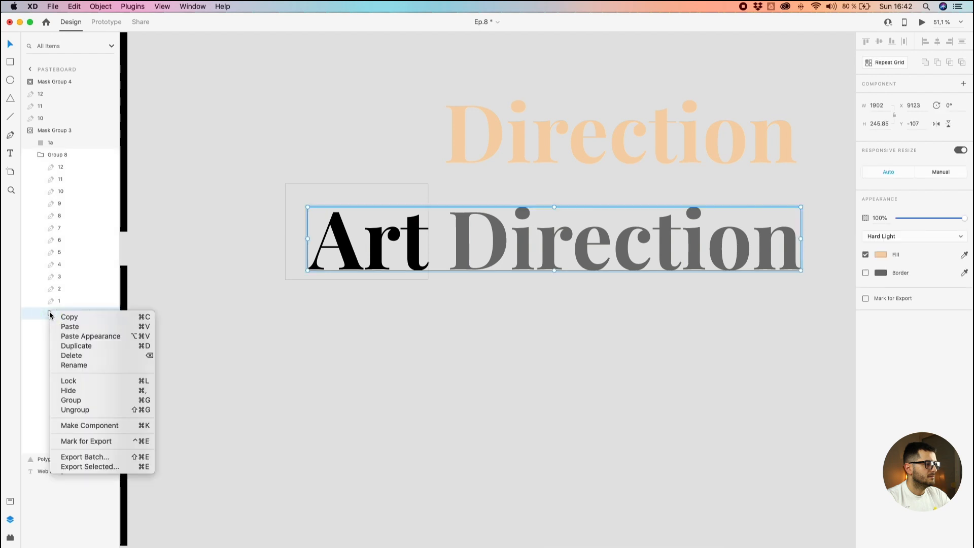
{"action": "left_click", "coordinate": [73, 354]}
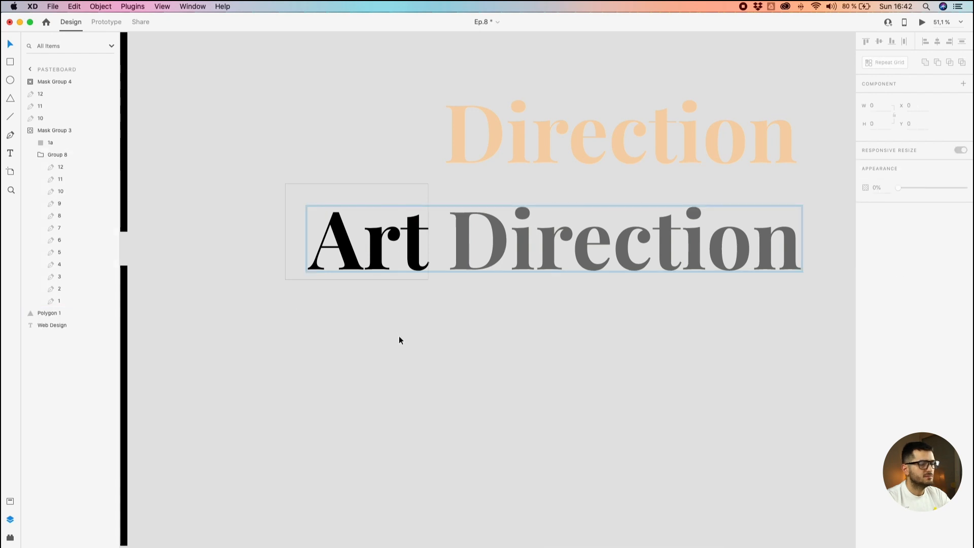
{"action": "key", "text": "Delete"}
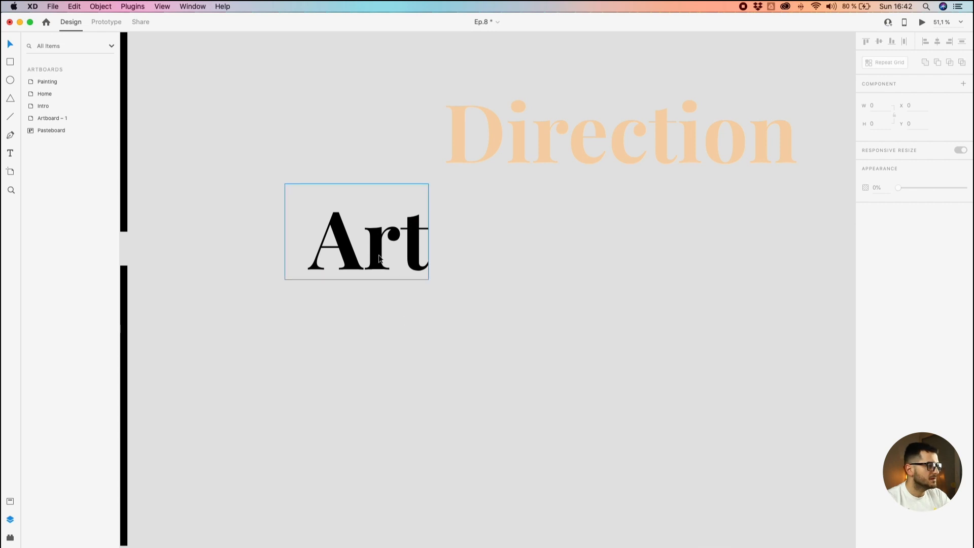
- Move the black "Art" mask group up so it sits directly beside "Direction" on the same line
{"action": "left_click_drag", "start_coordinate": [348, 256], "coordinate": [346, 153]}
{"action": "scroll", "coordinate": [412, 232], "scroll_direction": "up", "scroll_amount": 3}
{"action": "scroll", "coordinate": [413, 232], "scroll_direction": "right", "scroll_amount": 1}
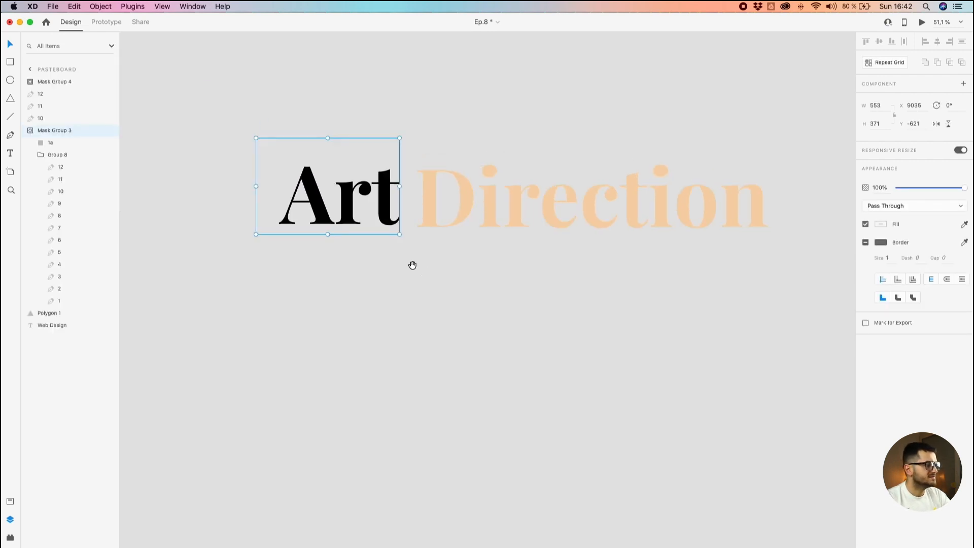
- Delete the nested group "1" from Group 9 inside the "Direction" mask group
{"action": "left_click", "coordinate": [429, 217]}
{"action": "double_click", "coordinate": [425, 211]}
{"action": "left_click", "coordinate": [46, 108]}
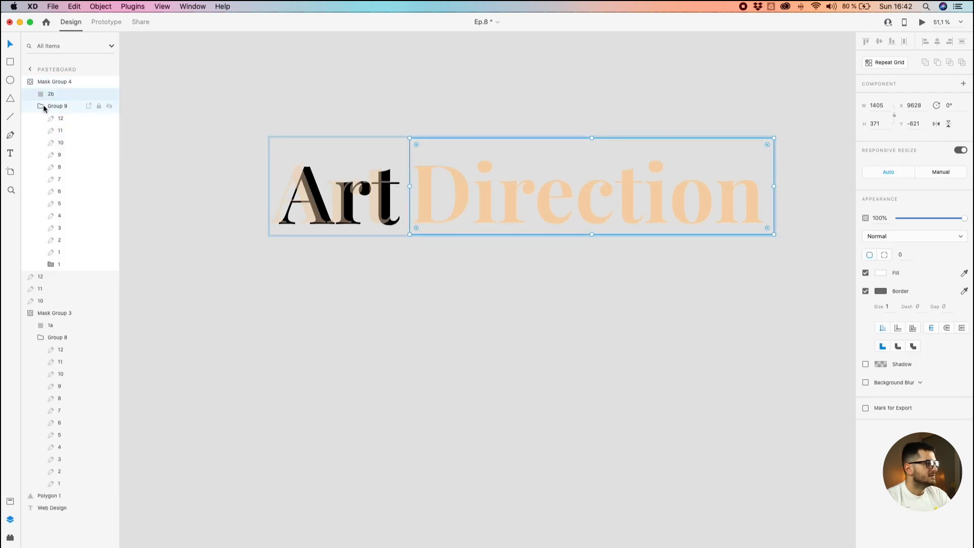
{"action": "left_click", "coordinate": [53, 263]}
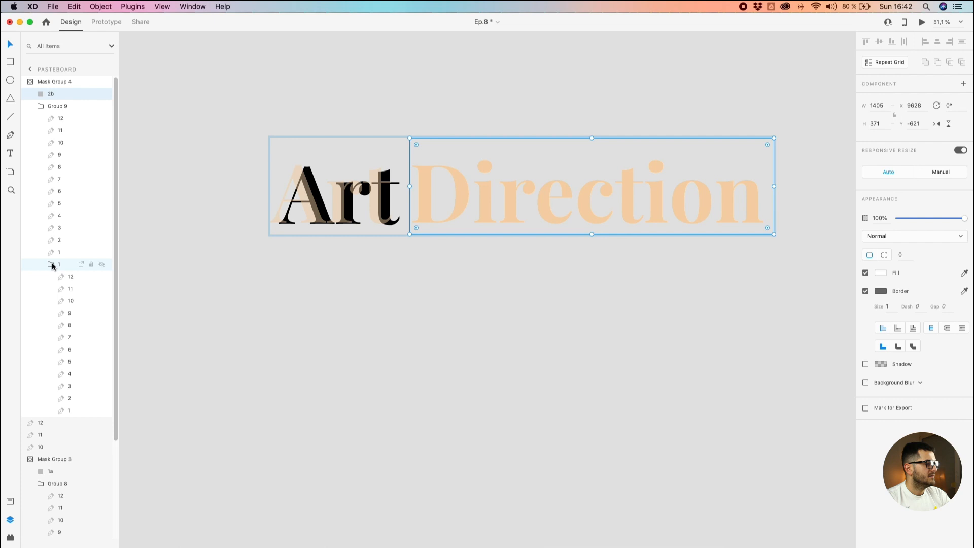
{"action": "right_click", "coordinate": [52, 264]}
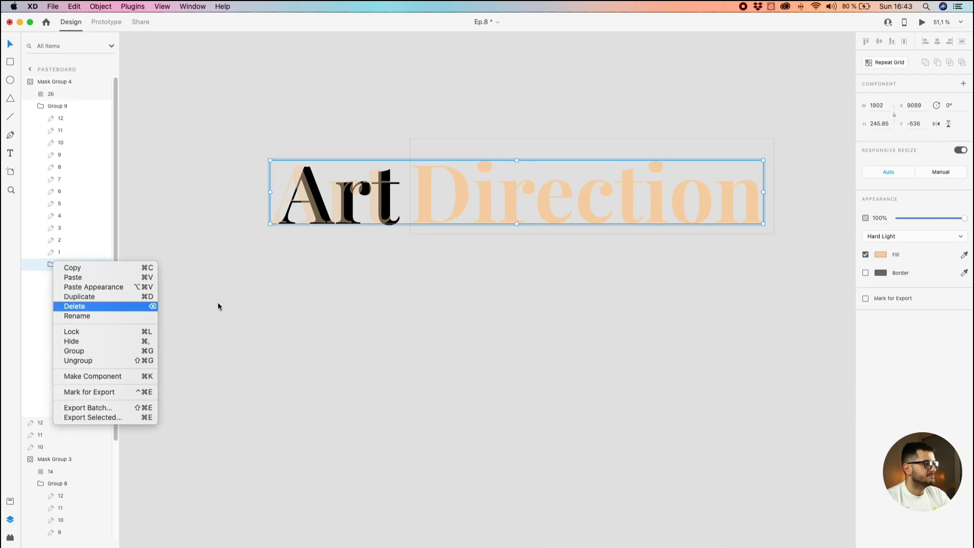
{"action": "key", "text": "Return"}
{"action": "left_click", "coordinate": [369, 303]}
- Select the "Art" and "Direction" mask groups together and inspect how the two parts form the title
{"action": "left_click", "coordinate": [380, 191]}
{"action": "left_click", "coordinate": [423, 192], "text": "shift"}
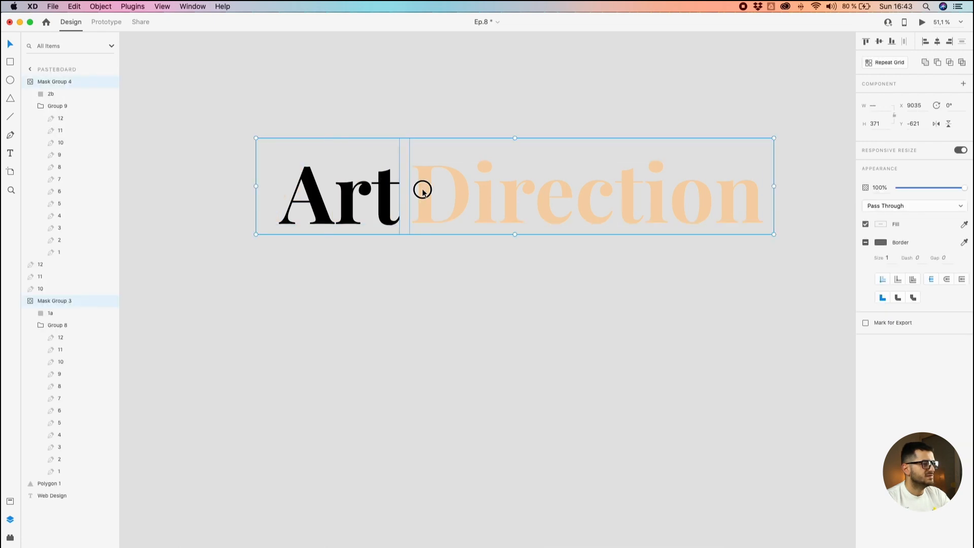
{"action": "left_click", "coordinate": [158, 160]}
{"action": "left_click", "coordinate": [313, 196]}
{"action": "left_click", "coordinate": [430, 200], "text": "shift"}
{"action": "scroll", "coordinate": [431, 199], "scroll_direction": "down", "scroll_amount": 3}
{"action": "scroll", "coordinate": [371, 238], "scroll_direction": "down", "scroll_amount": 2}
{"action": "scroll", "coordinate": [376, 231], "scroll_direction": "up", "scroll_amount": 3}
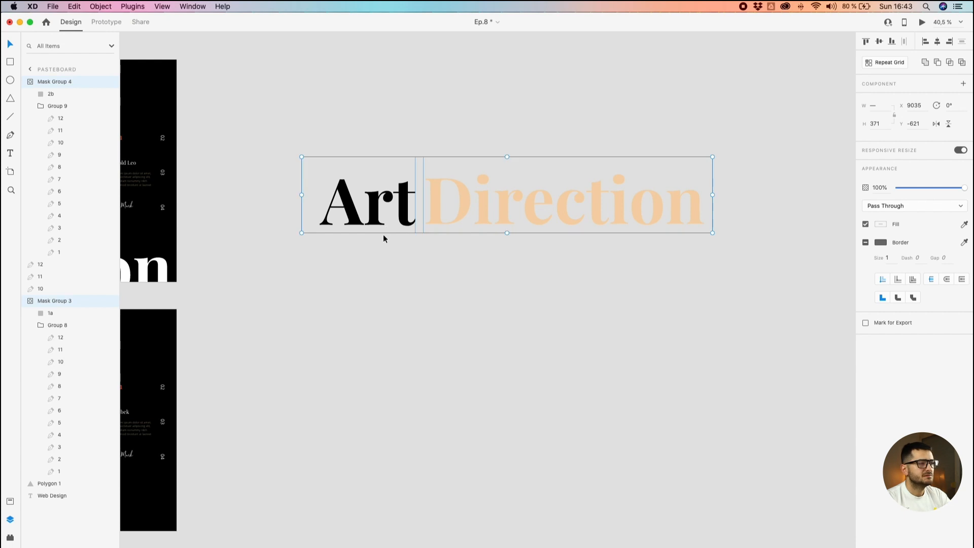
- Copy both masked parts of the "Painting" title from the Painting artboard to the pasteboard below "Art Direction"
{"action": "scroll", "coordinate": [411, 350], "scroll_direction": "down", "scroll_amount": 3}
{"action": "scroll", "coordinate": [410, 350], "scroll_direction": "down", "scroll_amount": 5}
{"action": "scroll", "coordinate": [411, 350], "scroll_direction": "left", "scroll_amount": 3}
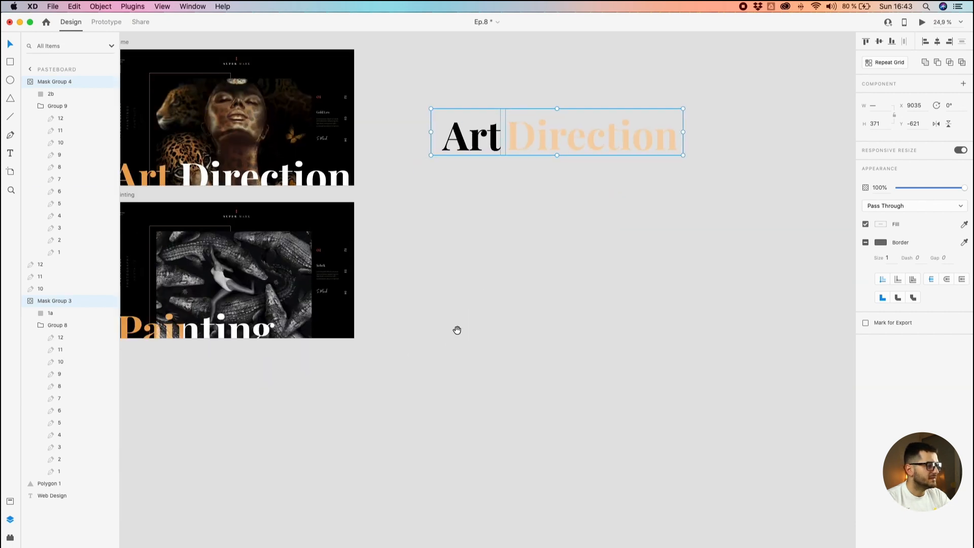
{"action": "left_click", "coordinate": [196, 339]}
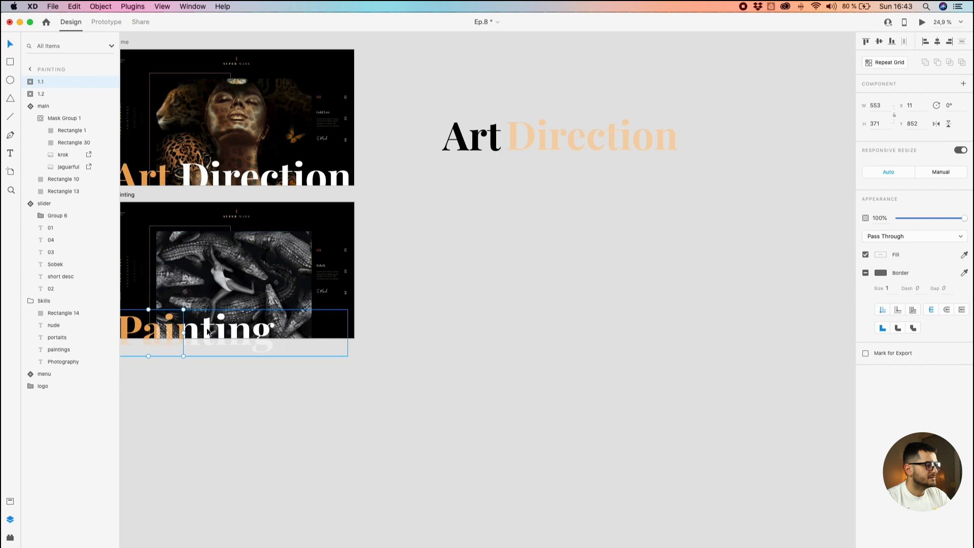
{"action": "mouse_move", "coordinate": [207, 332]}
{"action": "left_mouse_down"}
{"action": "mouse_move", "coordinate": [587, 191]}
{"action": "mouse_move", "coordinate": [502, 213]}
{"action": "left_mouse_up"}
{"action": "scroll", "coordinate": [431, 213], "scroll_direction": "up", "scroll_amount": 2}
{"action": "left_click_drag", "start_coordinate": [430, 213], "coordinate": [478, 204]}
- Ungroup the masks of the copied "Painting" title and of the "Art Direction" title
{"action": "right_click", "coordinate": [468, 206]}
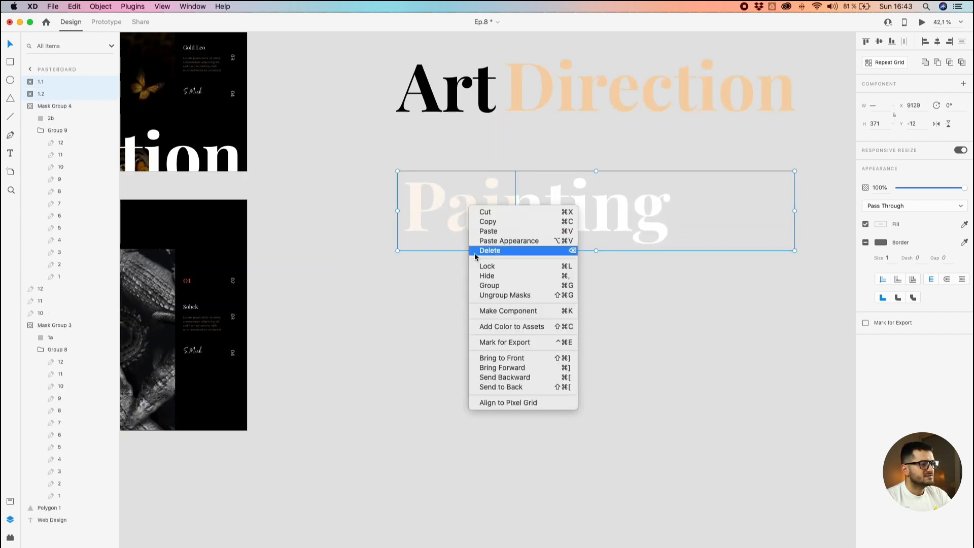
{"action": "left_click", "coordinate": [489, 298]}
{"action": "left_click", "coordinate": [539, 96], "text": "shift"}
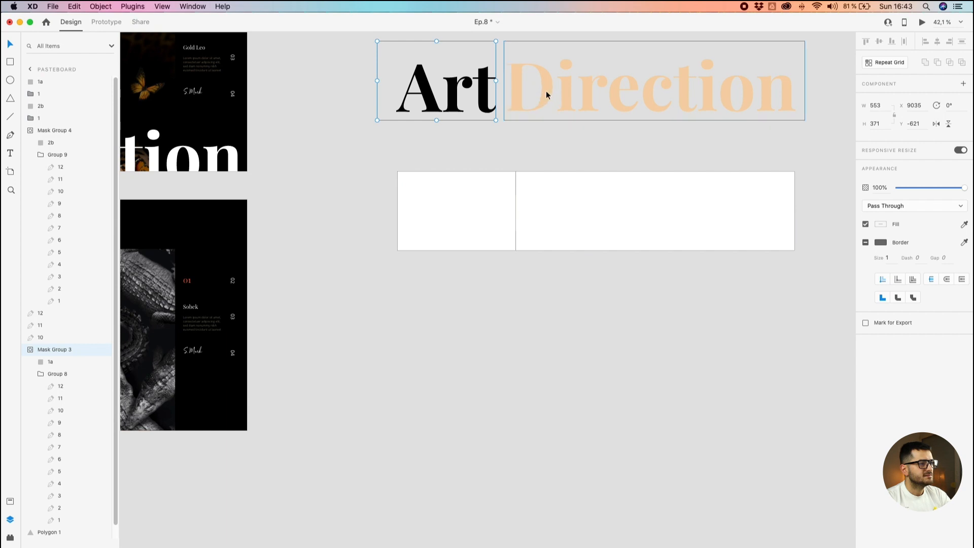
{"action": "right_click", "coordinate": [546, 90]}
{"action": "left_click", "coordinate": [565, 176]}
{"action": "left_click", "coordinate": [512, 151]}
- Delete the four mask rectangles covering the "Art Direction" and "Painting" titles
{"action": "scroll", "coordinate": [512, 151], "scroll_direction": "up", "scroll_amount": 3}
{"action": "left_click", "coordinate": [440, 111]}
{"action": "key", "text": "Delete"}
{"action": "left_click", "coordinate": [522, 114]}
{"action": "key", "text": "Delete"}
{"action": "left_click", "coordinate": [464, 248]}
{"action": "key", "text": "Delete"}
{"action": "left_click", "coordinate": [518, 250]}
{"action": "key", "text": "Delete"}
- Separate the overlapping letter groups, placing the black "Art Direction" above the peach one and "Painting" below
{"action": "left_click_drag", "start_coordinate": [449, 158], "coordinate": [455, 209]}
{"action": "left_click_drag", "start_coordinate": [467, 139], "coordinate": [467, 76]}
{"action": "left_click_drag", "start_coordinate": [461, 185], "coordinate": [457, 165]}
{"action": "left_click", "coordinate": [473, 81]}
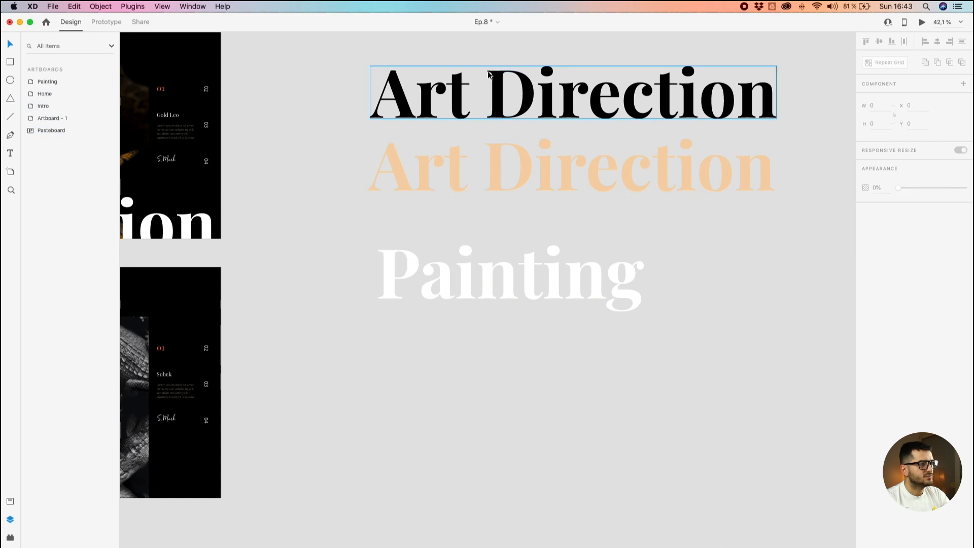
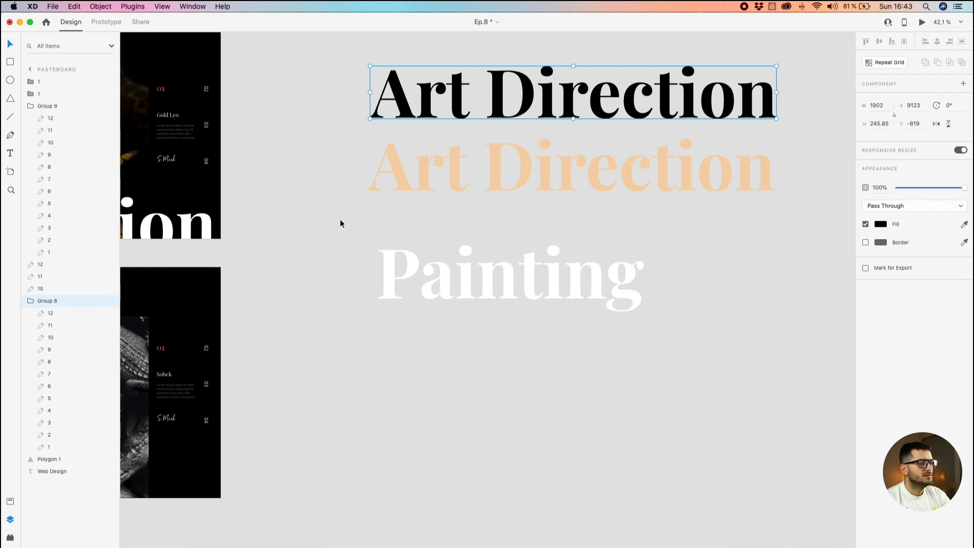
- Try deleting the letters A, r and t from the black "Art Direction" title
{"action": "double_click", "coordinate": [459, 91]}
{"action": "left_click", "coordinate": [431, 96], "text": "shift"}
{"action": "left_click", "coordinate": [396, 92], "text": "shift"}
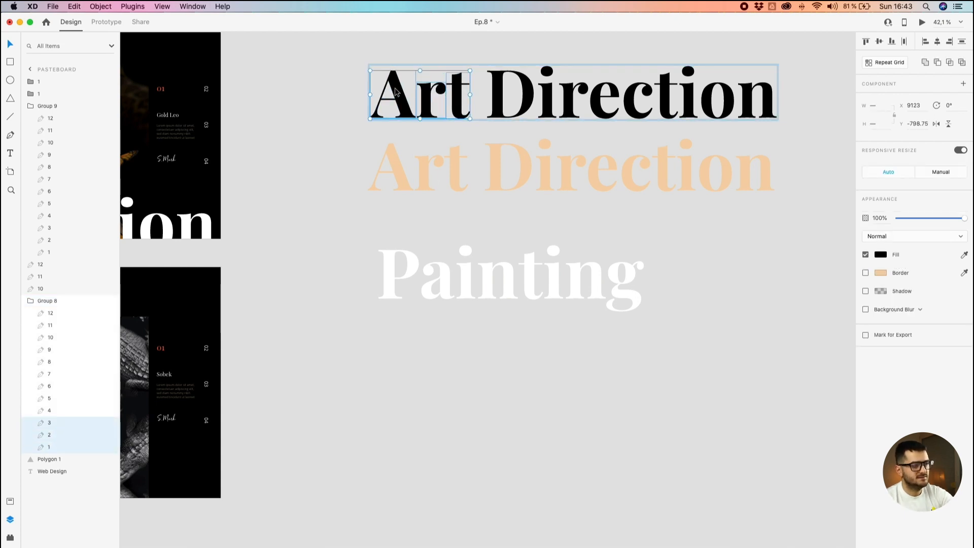
{"action": "key", "text": "Delete"}
- Try deleting the first letters of "Direction" one by one from the peach title
{"action": "left_click", "coordinate": [495, 166]}
{"action": "double_click", "coordinate": [498, 167]}
{"action": "key", "text": "Delete"}
{"action": "left_click", "coordinate": [544, 167]}
{"action": "key", "text": "Delete"}
{"action": "left_click", "coordinate": [552, 171]}
{"action": "left_click", "coordinate": [563, 171]}
{"action": "key", "text": "Delete"}
- Undo the letter deletions in the peach and black "Art Direction" titles
{"action": "key", "text": "super+z"}
{"action": "key", "text": "super+z"}
{"action": "key", "text": "super+z"}
{"action": "key", "text": "super+z"}
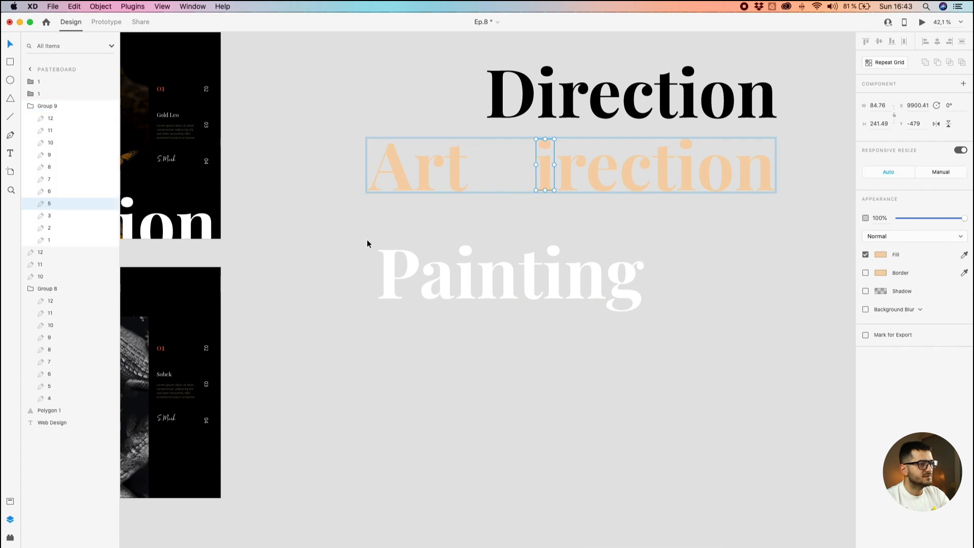
- Ungroup the white "Painting" title into separate letter shapes and select its letter P
{"action": "left_click", "coordinate": [385, 276]}
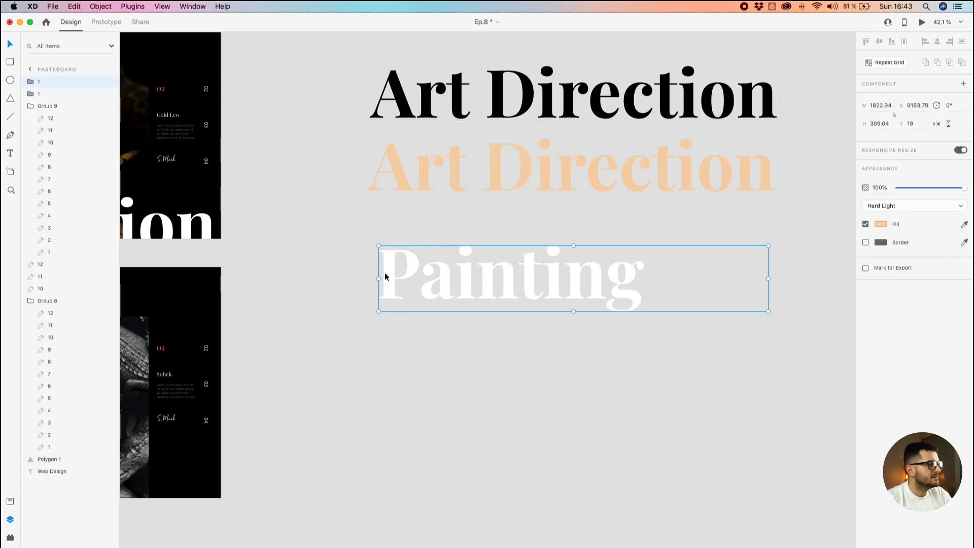
{"action": "right_click", "coordinate": [385, 277]}
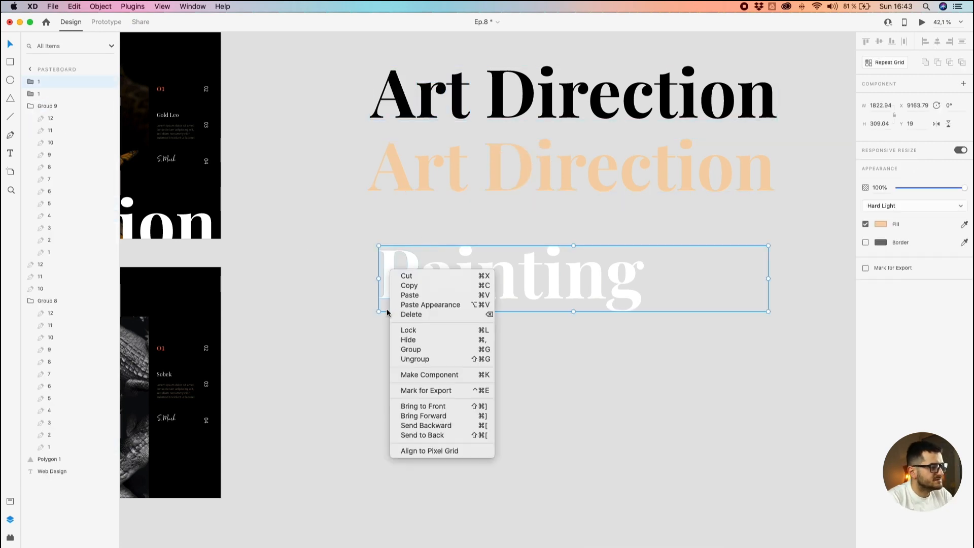
{"action": "left_click", "coordinate": [415, 359]}
{"action": "left_click", "coordinate": [343, 258]}
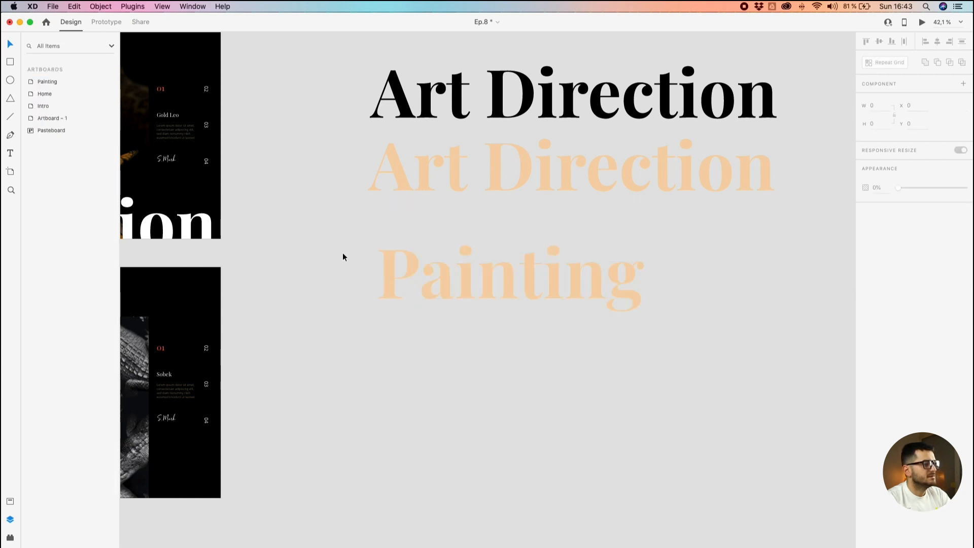
{"action": "left_click", "coordinate": [388, 276]}
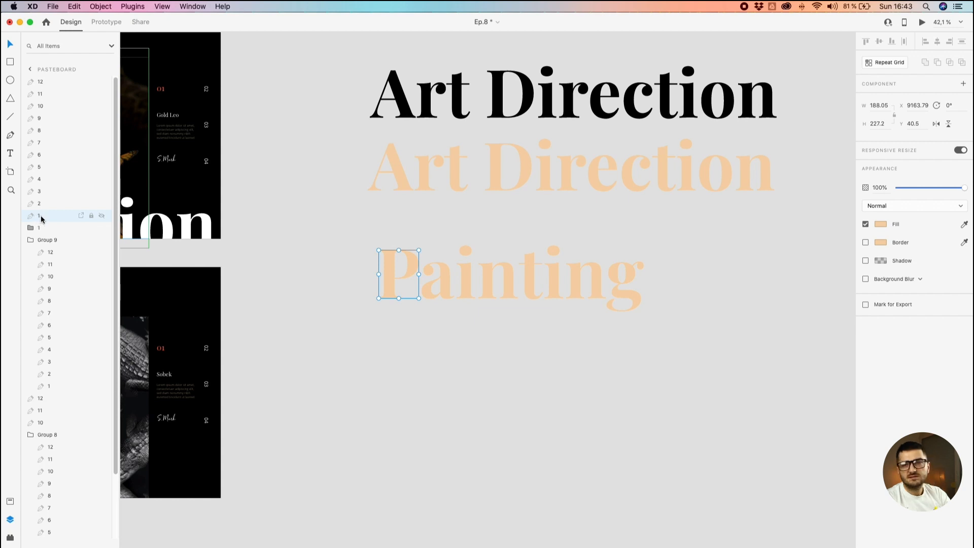
- Try moving the letter A of the peach title down above the P of "Painting" to compare the two shapes
{"action": "double_click", "coordinate": [397, 168]}
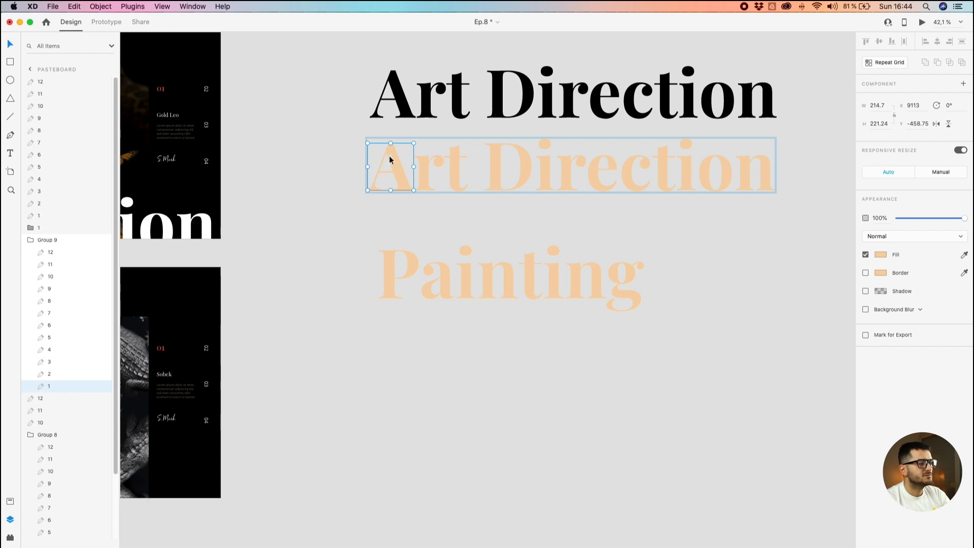
{"action": "scroll", "coordinate": [388, 157], "scroll_direction": "up", "scroll_amount": 3}
{"action": "left_click_drag", "start_coordinate": [393, 158], "coordinate": [404, 223]}
{"action": "left_click", "coordinate": [410, 287]}
{"action": "double_click", "coordinate": [417, 232]}
{"action": "left_click", "coordinate": [425, 297]}
{"action": "left_click", "coordinate": [336, 274]}
{"action": "scroll", "coordinate": [412, 236], "scroll_direction": "up", "scroll_amount": 2}
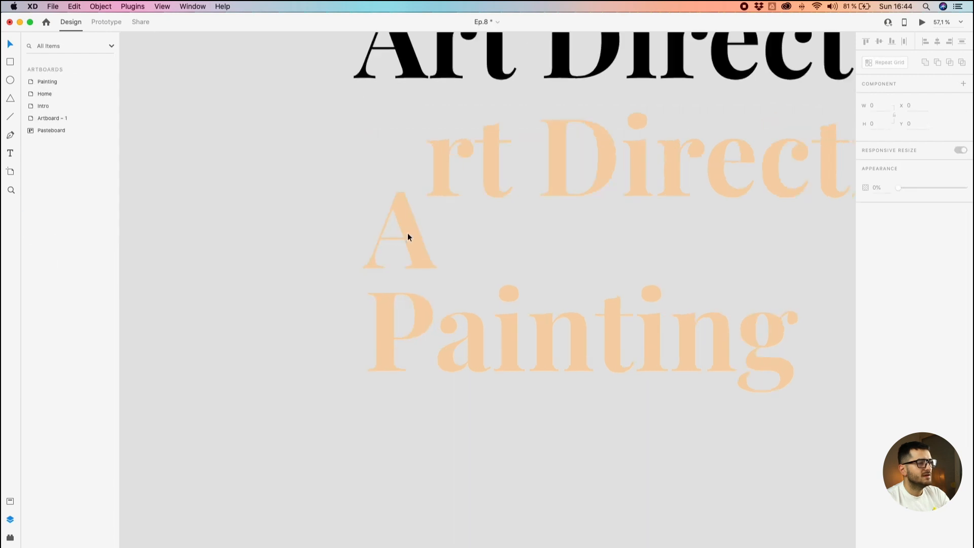
{"action": "left_click", "coordinate": [408, 236]}
{"action": "double_click", "coordinate": [408, 236]}
{"action": "scroll", "coordinate": [336, 293], "scroll_direction": "up", "scroll_amount": 2}
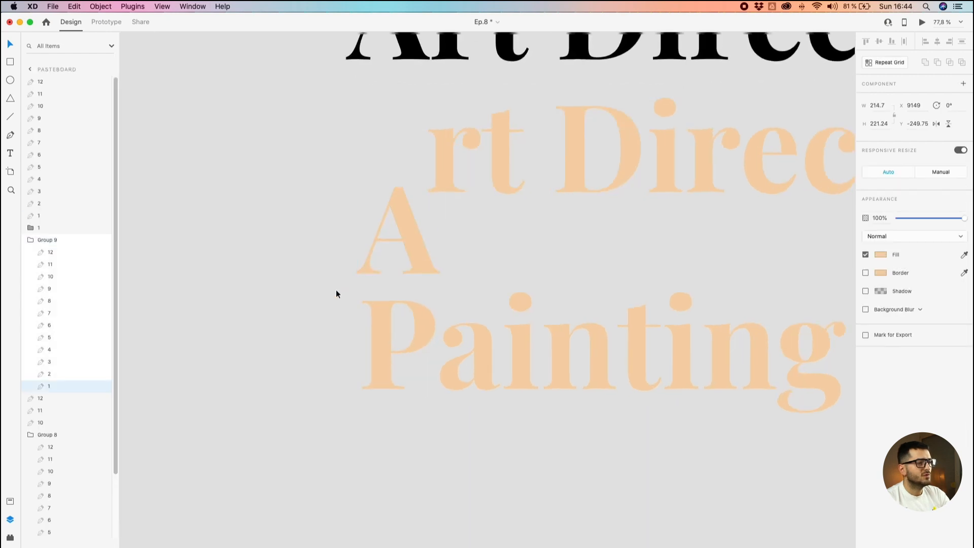
- Shift the peach "Art Direction" group up, and undo this shift together with the move of its letter A
{"action": "scroll", "coordinate": [336, 291], "scroll_direction": "down", "scroll_amount": 3}
{"action": "left_click", "coordinate": [332, 255]}
{"action": "left_click_drag", "start_coordinate": [380, 255], "coordinate": [372, 220]}
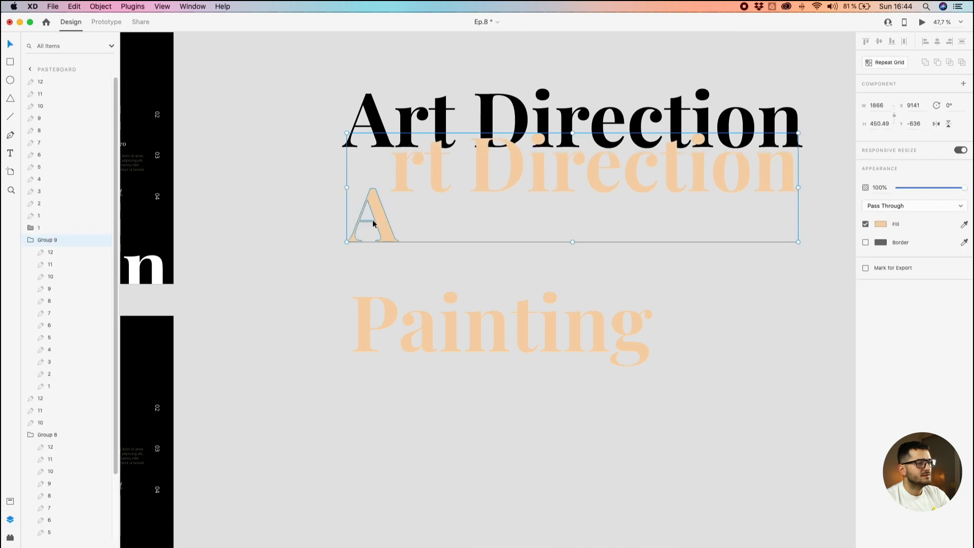
{"action": "key", "text": "super+z"}
{"action": "key", "text": "super+z"}
- Examine the vector paths and anchor points of the peach letter A and of the P in "Painting"
{"action": "scroll", "coordinate": [355, 236], "scroll_direction": "up", "scroll_amount": 2}
{"action": "left_click", "coordinate": [367, 331]}
{"action": "double_click", "coordinate": [366, 331]}
{"action": "double_click", "coordinate": [394, 211]}
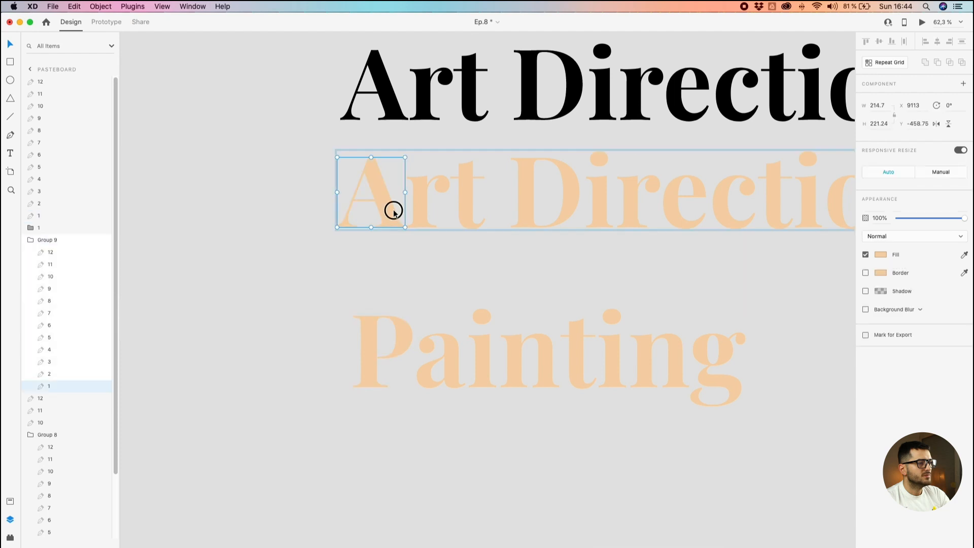
{"action": "double_click", "coordinate": [394, 208]}
{"action": "left_click", "coordinate": [374, 158]}
{"action": "double_click", "coordinate": [370, 330]}
{"action": "scroll", "coordinate": [370, 330], "scroll_direction": "up", "scroll_amount": 3}
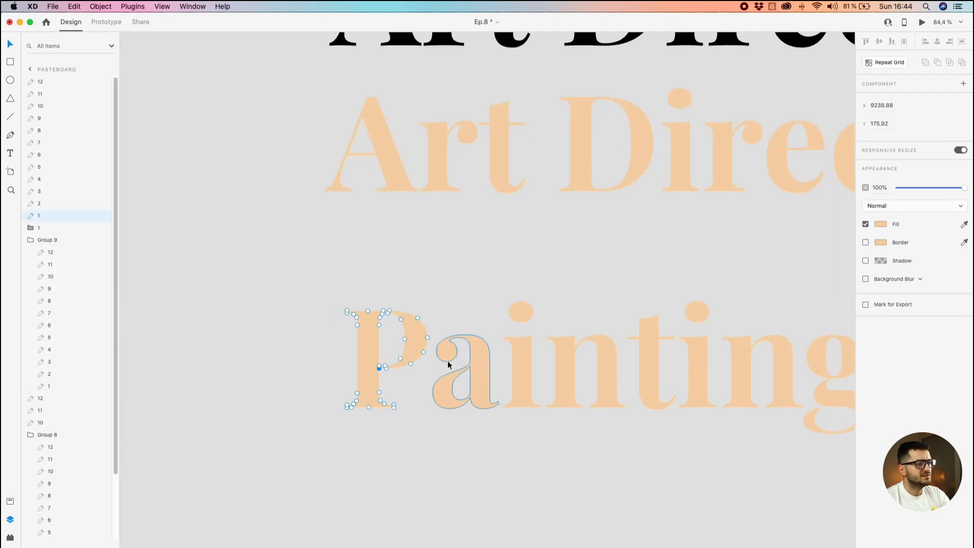
{"action": "scroll", "coordinate": [328, 330], "scroll_direction": "down", "scroll_amount": 5}
{"action": "left_click", "coordinate": [295, 288]}
{"action": "scroll", "coordinate": [346, 304], "scroll_direction": "up", "scroll_amount": 4}
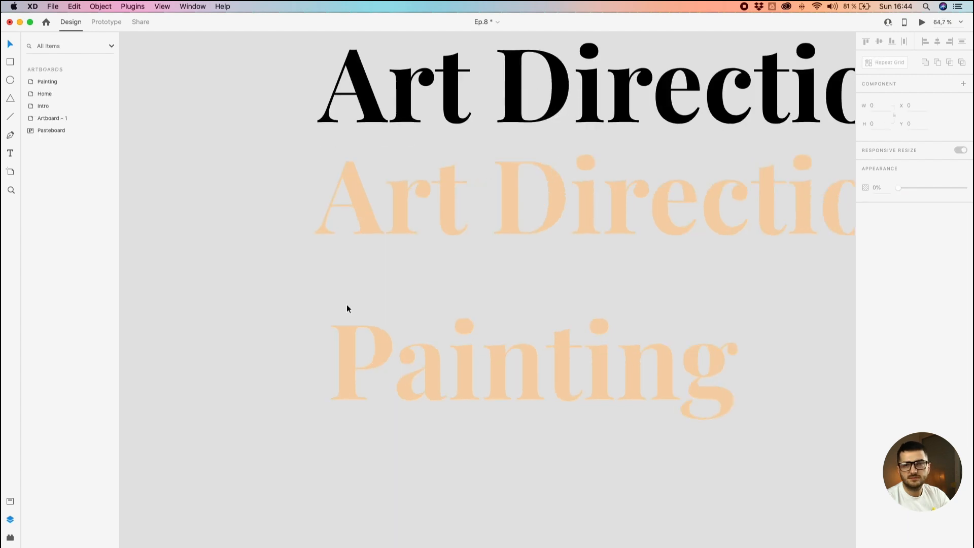
- Select the A of the peach title together with the P of "Painting" to compare the matching letter layers
{"action": "double_click", "coordinate": [354, 209]}
{"action": "left_click", "coordinate": [350, 372], "text": "shift"}
{"action": "scroll", "coordinate": [350, 373], "scroll_direction": "down", "scroll_amount": 5}
{"action": "left_click", "coordinate": [311, 298]}
{"action": "left_click_drag", "start_coordinate": [312, 297], "coordinate": [360, 256]}
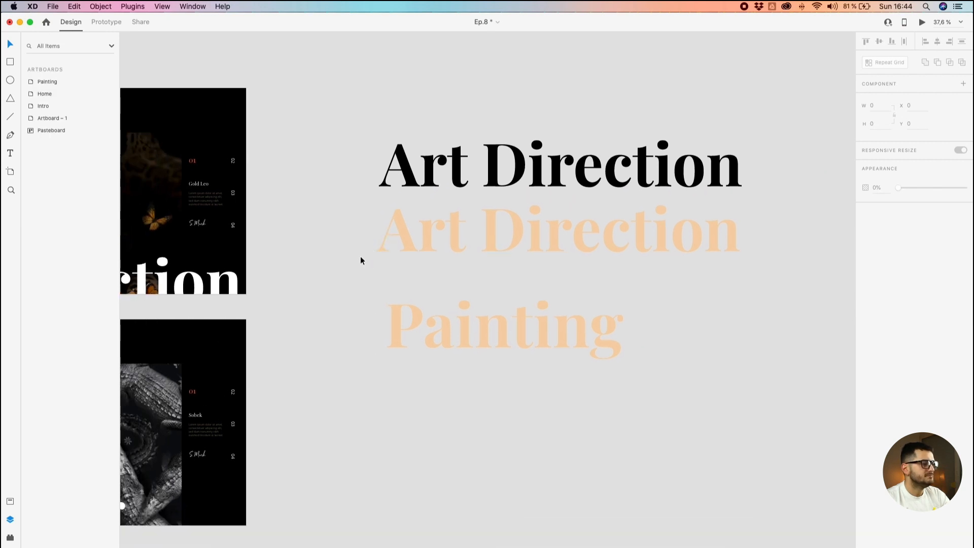
- Inspect the letter layers of the peach "Art Direction" group, the ungrouped "Painting" letters and the black title group
{"action": "left_click", "coordinate": [400, 232]}
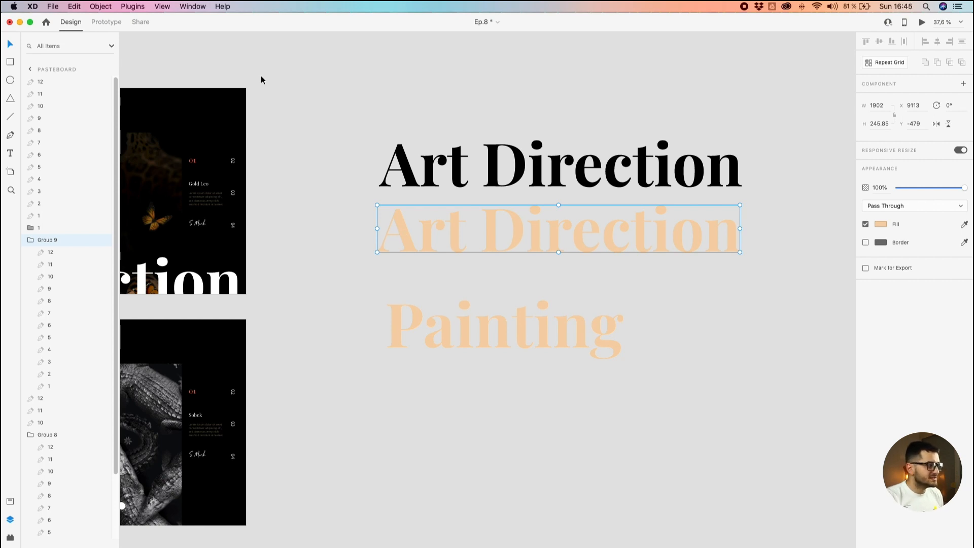
{"action": "left_click", "coordinate": [40, 81]}
{"action": "left_click", "coordinate": [333, 144]}
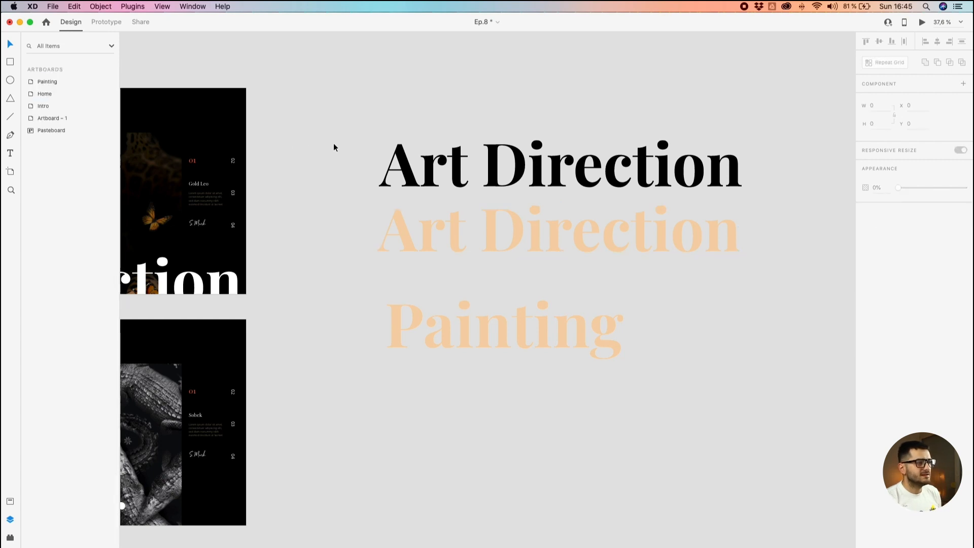
{"action": "left_click", "coordinate": [406, 171]}
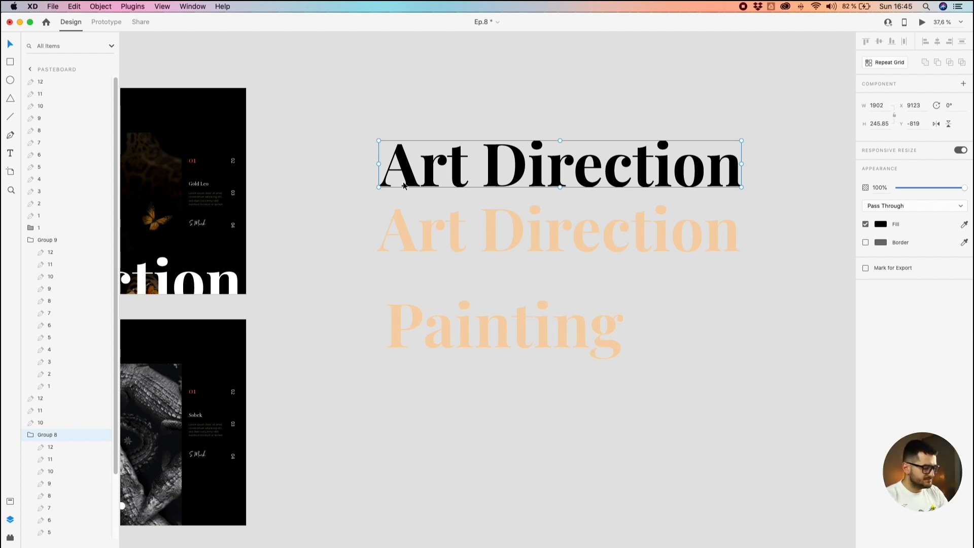
- Preview the prototype starting from the "Intro" artboard and close the preview
{"action": "scroll", "coordinate": [321, 240], "scroll_direction": "down", "scroll_amount": 3}
{"action": "mouse_move", "coordinate": [332, 312]}
{"action": "left_mouse_down"}
{"action": "mouse_move", "coordinate": [632, 317]}
{"action": "mouse_move", "coordinate": [745, 277]}
{"action": "left_mouse_up"}
{"action": "mouse_move", "coordinate": [315, 319]}
{"action": "left_mouse_down"}
{"action": "mouse_move", "coordinate": [576, 299]}
{"action": "mouse_move", "coordinate": [406, 311]}
{"action": "left_mouse_up"}
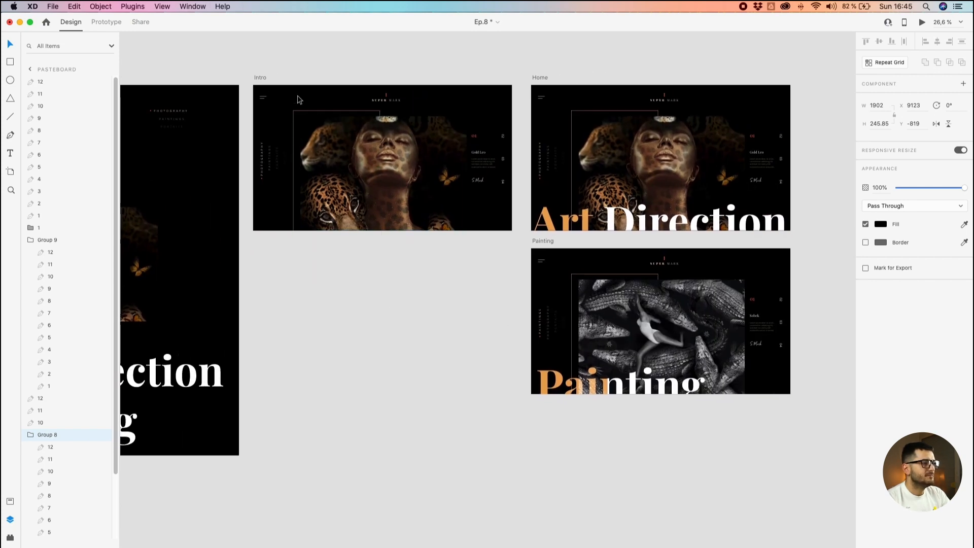
{"action": "left_click", "coordinate": [260, 78]}
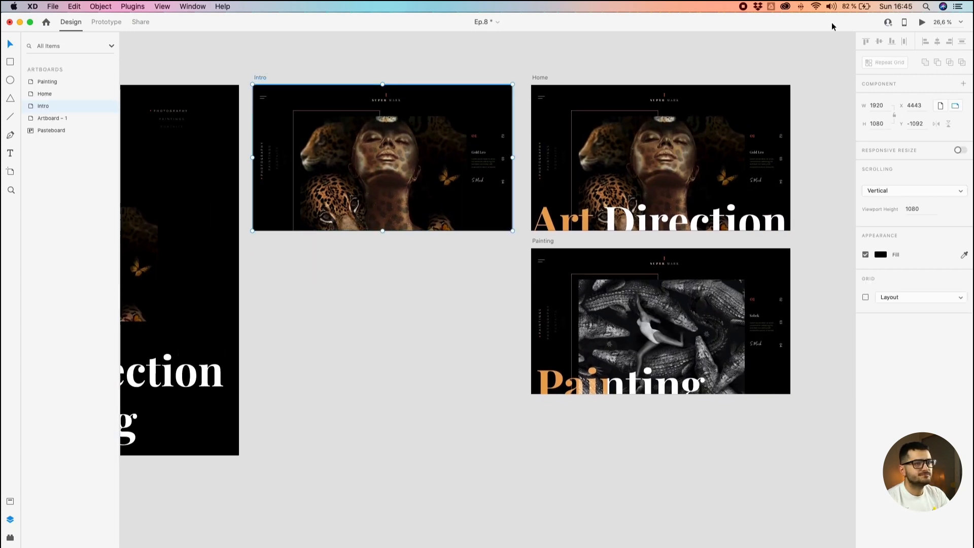
{"action": "left_click", "coordinate": [921, 22]}
{"action": "left_click_drag", "start_coordinate": [63, 50], "coordinate": [245, 51]}
{"action": "left_click", "coordinate": [151, 43]}
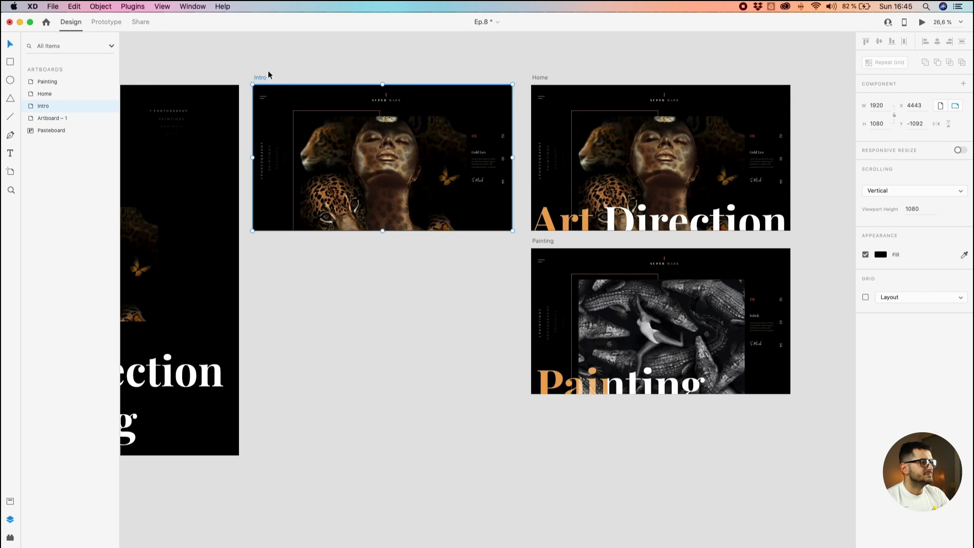
- Run the prototype preview from the Intro artboard once more, move its window aside and close it
{"action": "left_click", "coordinate": [921, 22]}
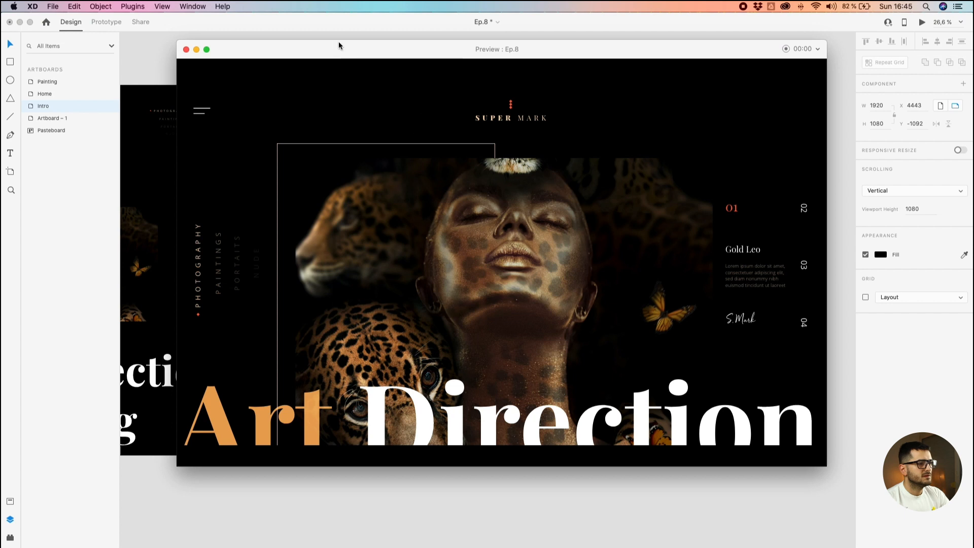
{"action": "left_click_drag", "start_coordinate": [338, 45], "coordinate": [443, 128]}
{"action": "left_click", "coordinate": [420, 40]}
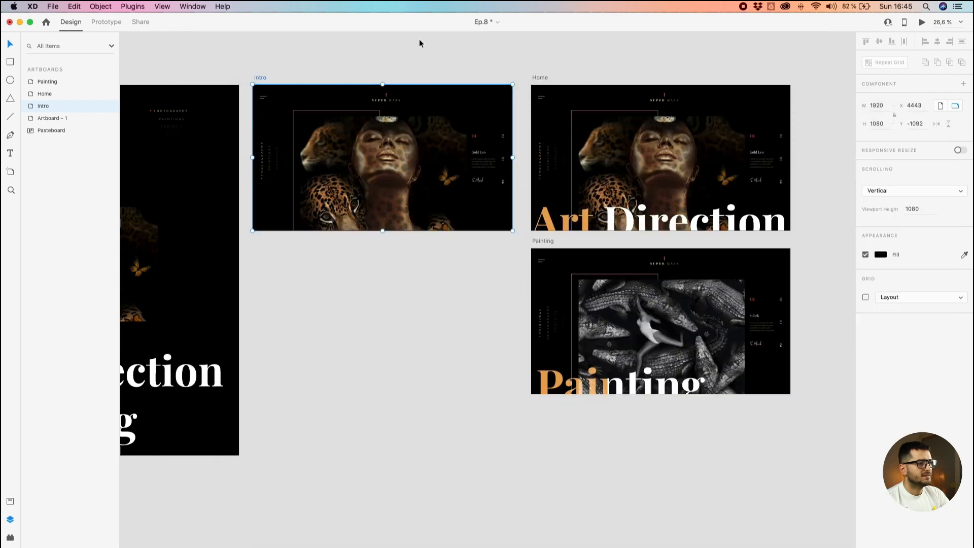
- Locate the master component of the Intro artboard's leopard-portrait image and check its Hover State against its Default State
{"action": "left_click", "coordinate": [334, 158]}
{"action": "left_click_drag", "start_coordinate": [334, 158], "coordinate": [569, 149]}
{"action": "right_click", "coordinate": [624, 148]}
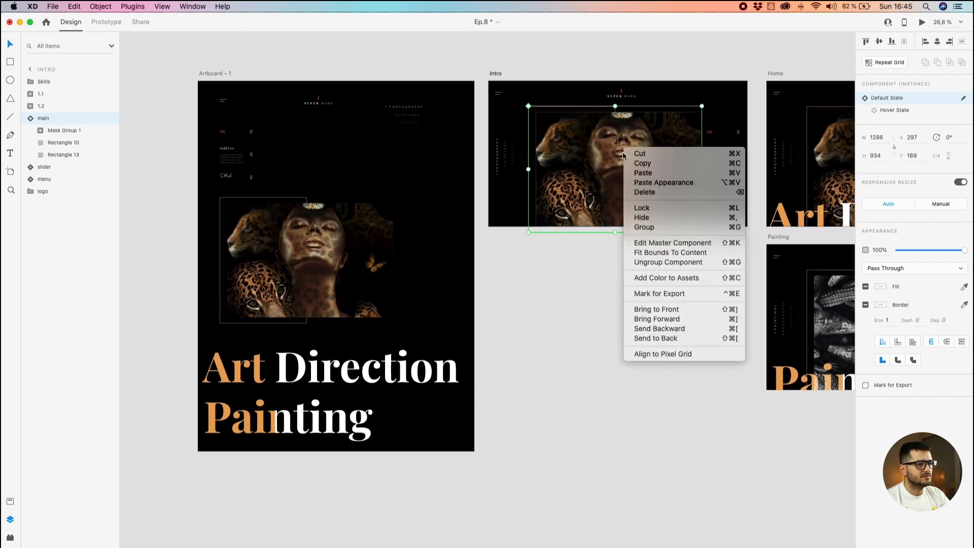
{"action": "left_click", "coordinate": [644, 241]}
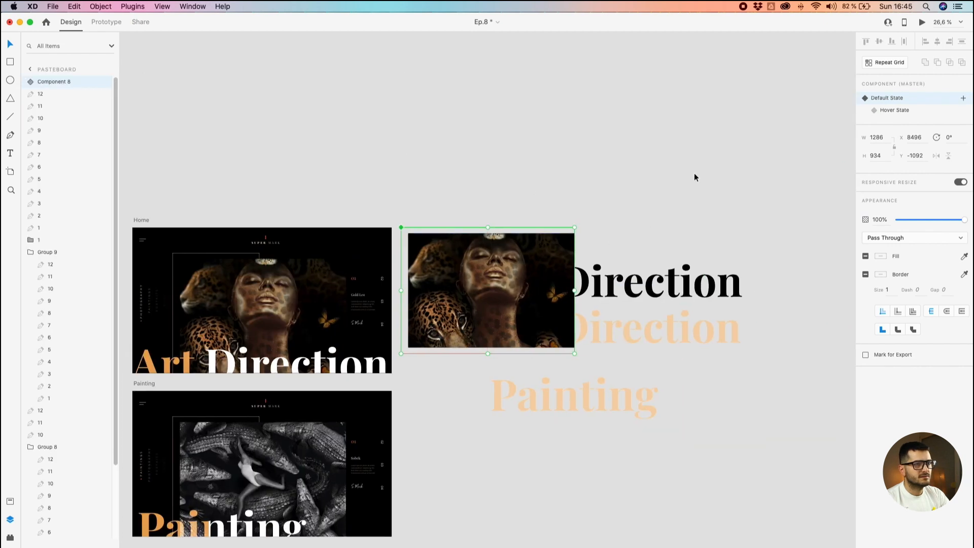
{"action": "left_click", "coordinate": [897, 109]}
{"action": "left_click", "coordinate": [881, 100]}
{"action": "left_click_drag", "start_coordinate": [428, 133], "coordinate": [791, 16]}
- Preview the prototype, go to the Paintings page in it and close the preview
{"action": "left_click", "coordinate": [349, 171]}
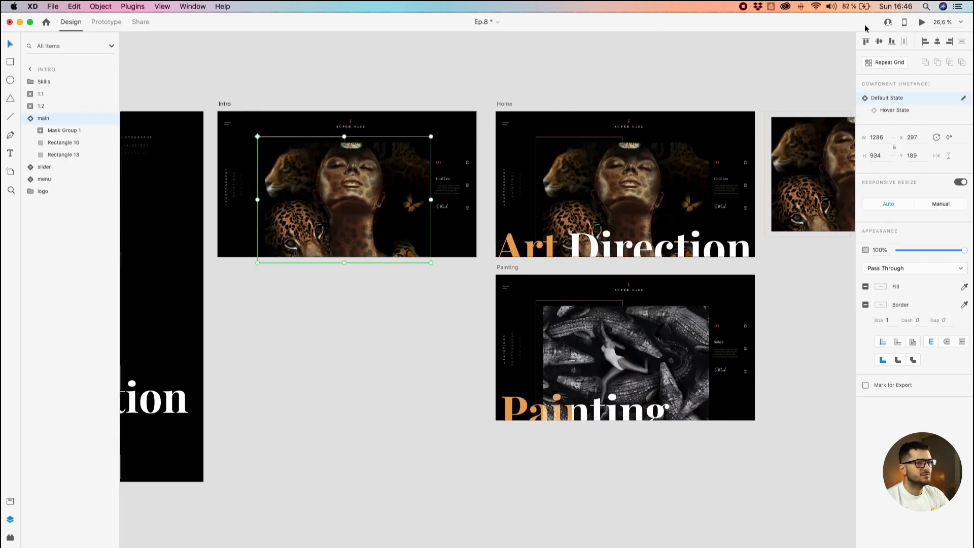
{"action": "left_click", "coordinate": [922, 22]}
{"action": "left_click_drag", "start_coordinate": [528, 127], "coordinate": [446, 17]}
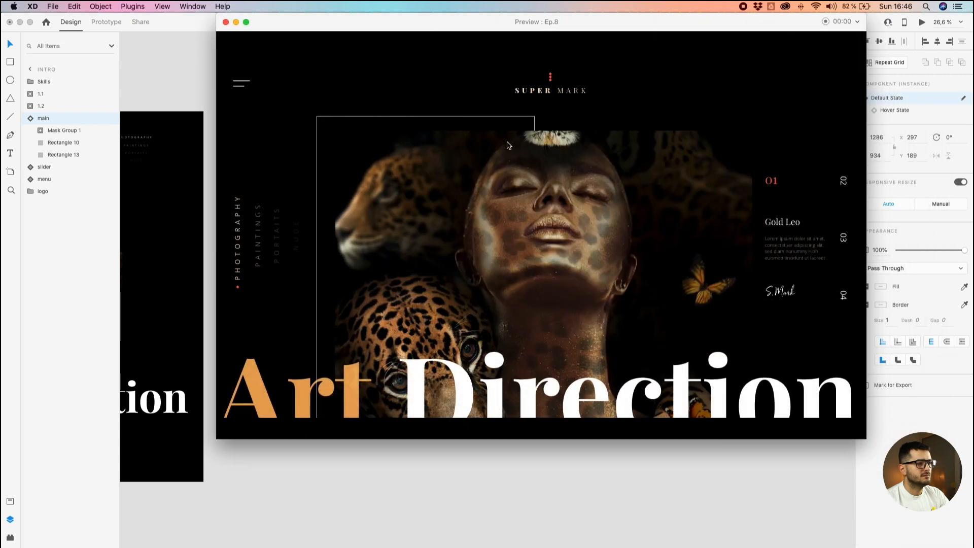
{"action": "left_click_drag", "start_coordinate": [351, 20], "coordinate": [451, 40]}
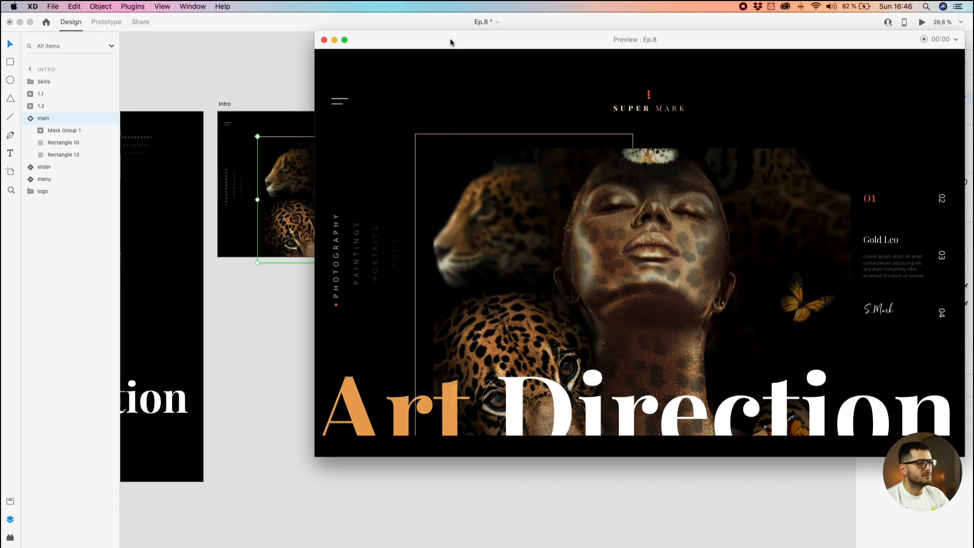
{"action": "left_click", "coordinate": [358, 260]}
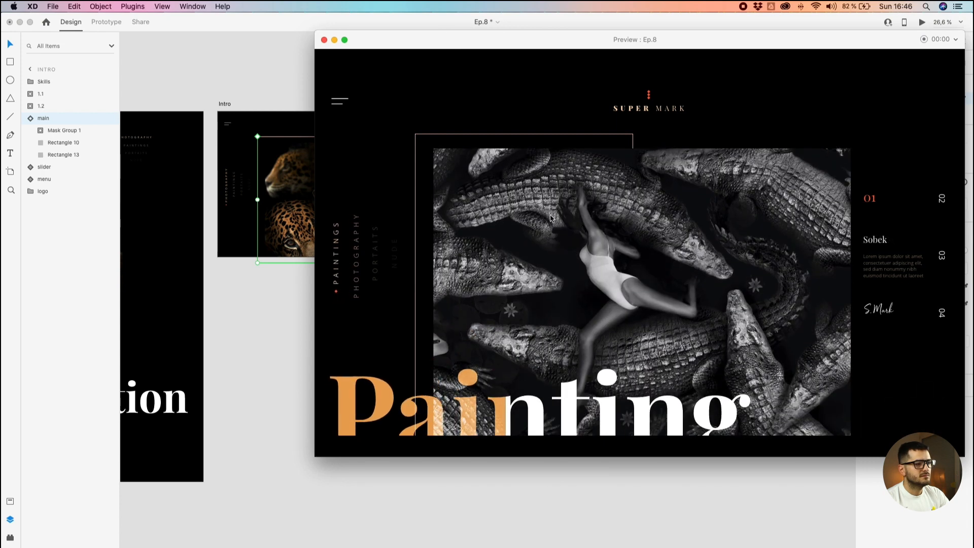
{"action": "left_click", "coordinate": [323, 40]}
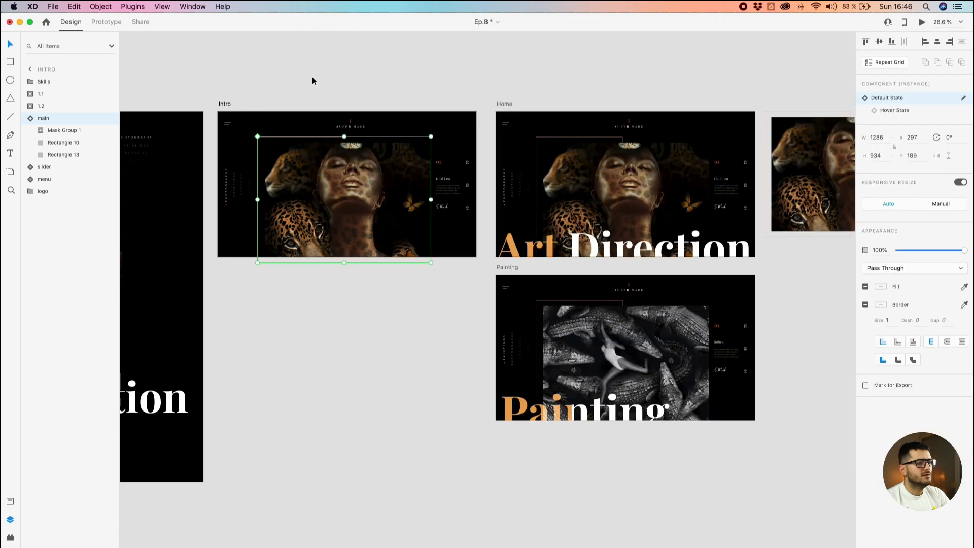
- Move the master portrait component onto the empty pasteboard above the Intro artboard
{"action": "left_click_drag", "start_coordinate": [482, 96], "coordinate": [372, 110]}
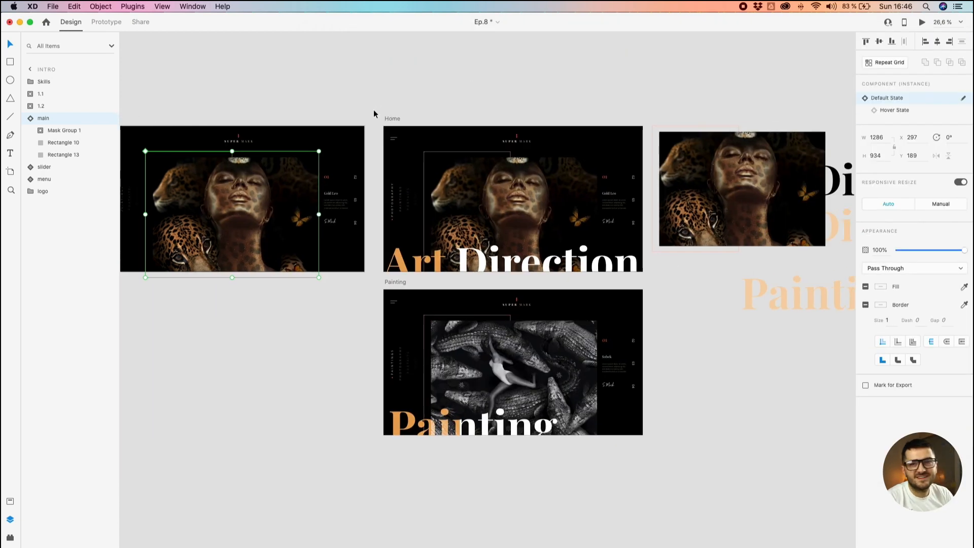
{"action": "left_click_drag", "start_coordinate": [681, 171], "coordinate": [323, 45]}
{"action": "left_click_drag", "start_coordinate": [355, 83], "coordinate": [424, 115]}
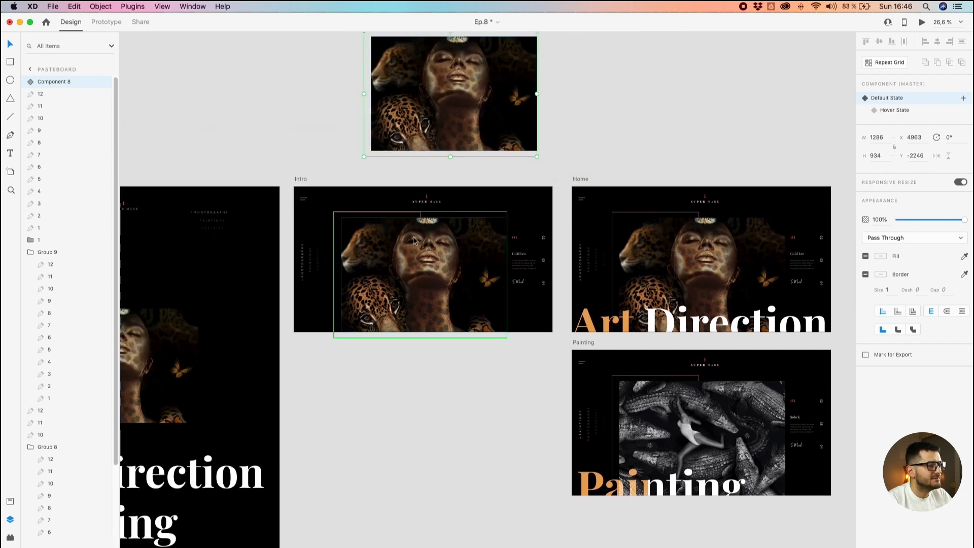
- Switch the Intro artboard's portrait instance to its Hover State and back to the Default State
{"action": "left_click", "coordinate": [413, 236]}
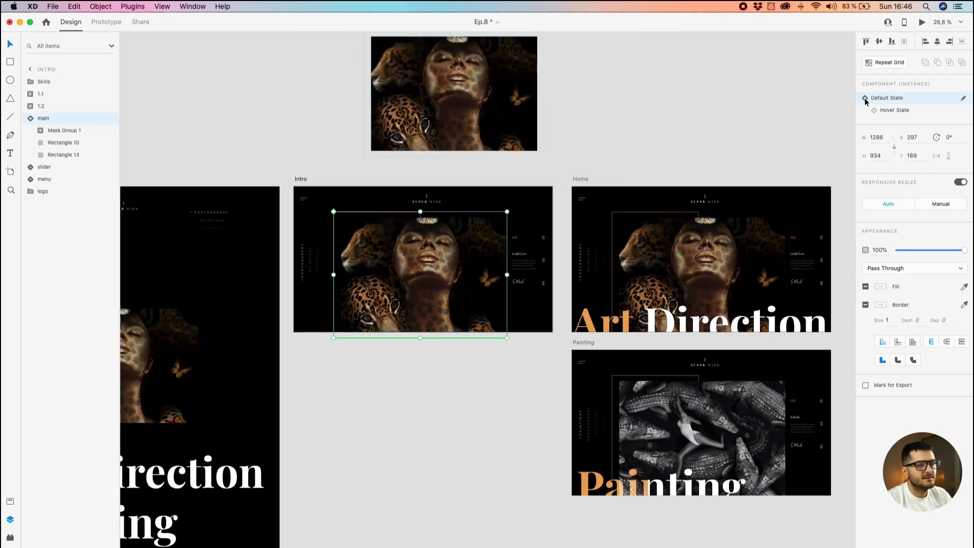
{"action": "left_click", "coordinate": [887, 111]}
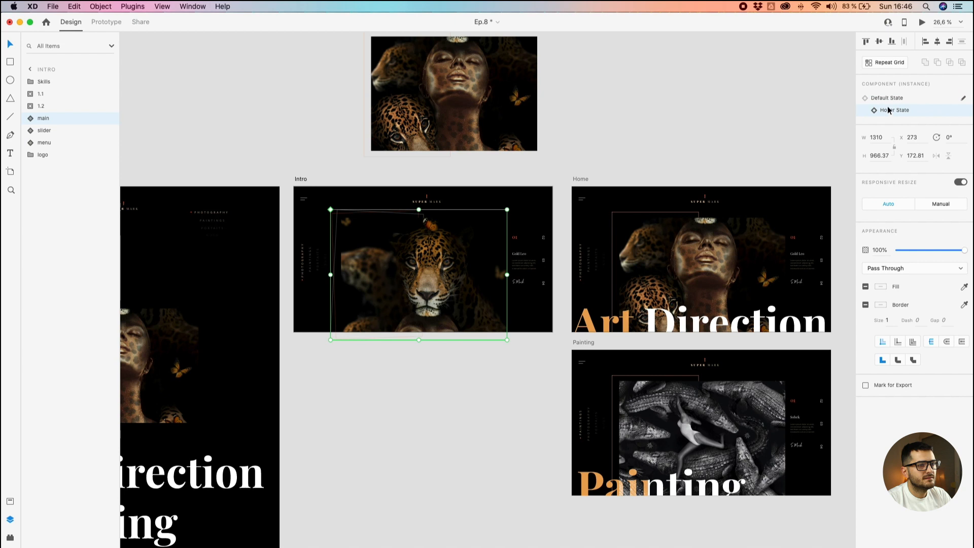
{"action": "left_click", "coordinate": [888, 99]}
- Reposition the master portrait component above the Intro artboard at X 4619, Y -2189 and rename it "main"
{"action": "left_click_drag", "start_coordinate": [482, 124], "coordinate": [436, 133]}
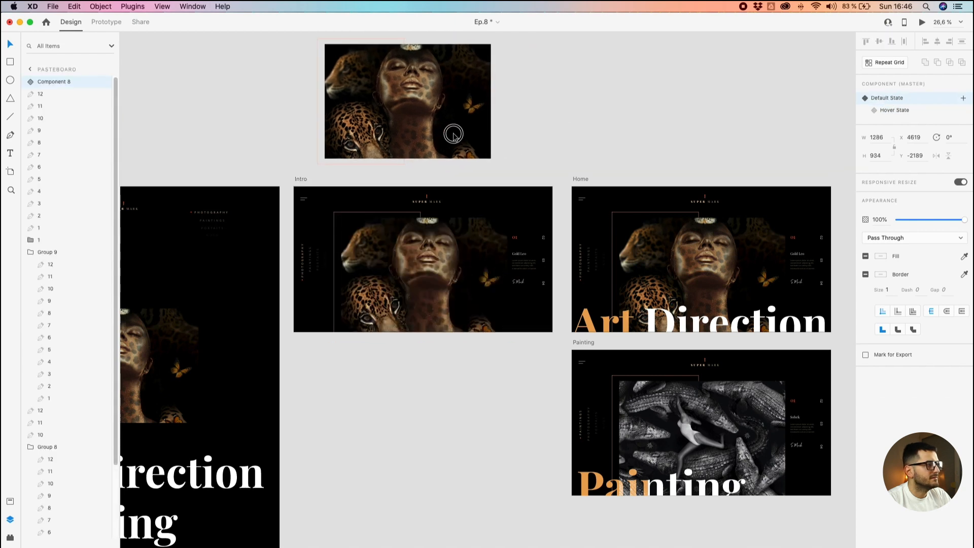
{"action": "left_click", "coordinate": [416, 269]}
{"action": "left_click", "coordinate": [405, 133]}
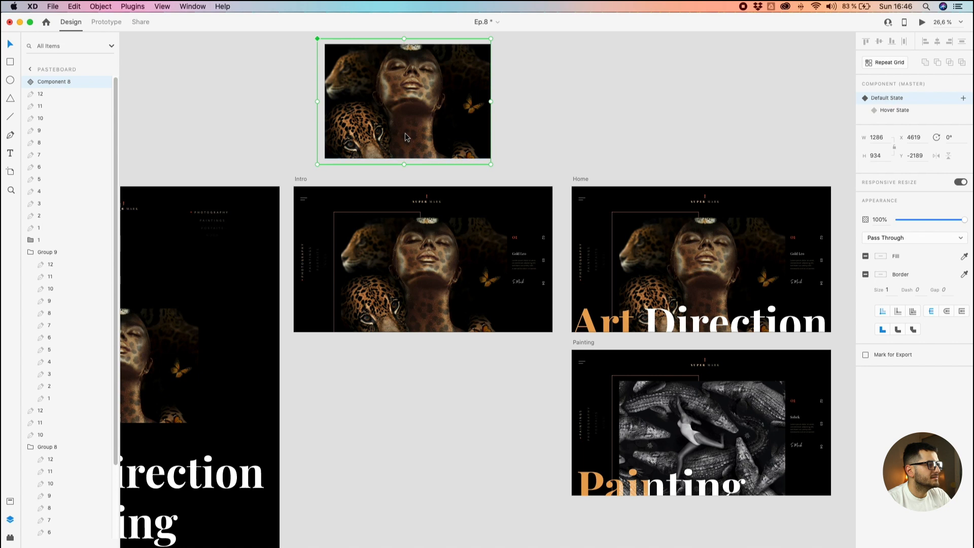
{"action": "double_click", "coordinate": [64, 81]}
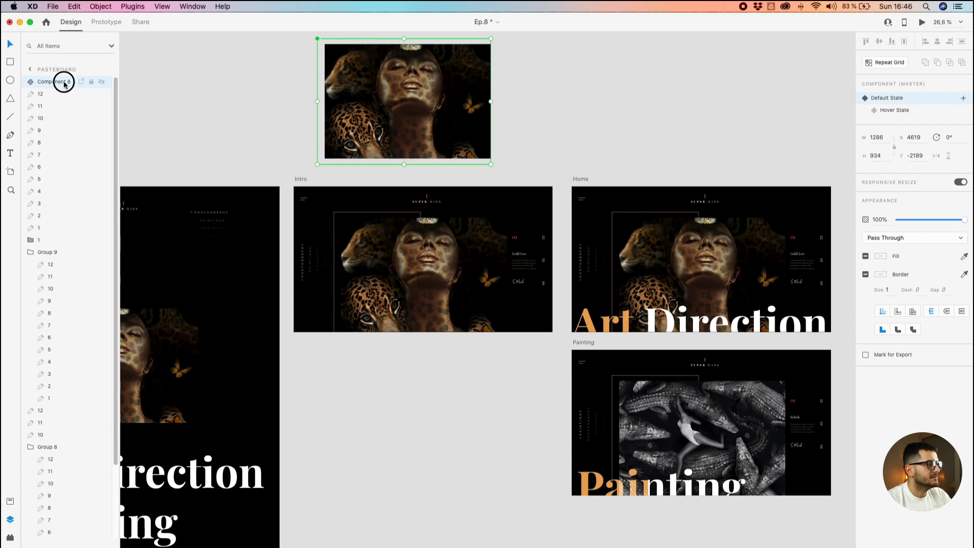
{"action": "type", "text": "main"}
{"action": "key", "text": "Return"}
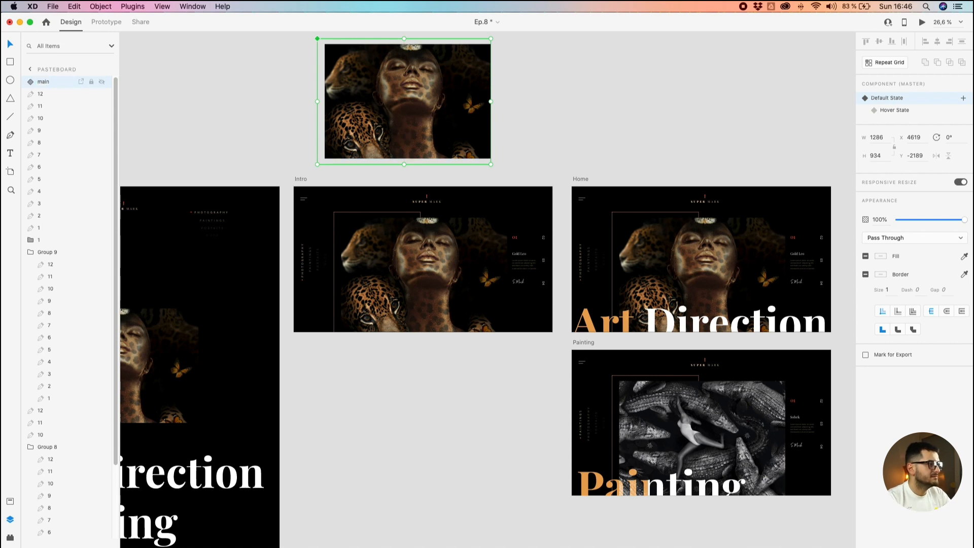
- Check the portrait image in the prototype preview and close the preview
{"action": "left_click", "coordinate": [348, 235]}
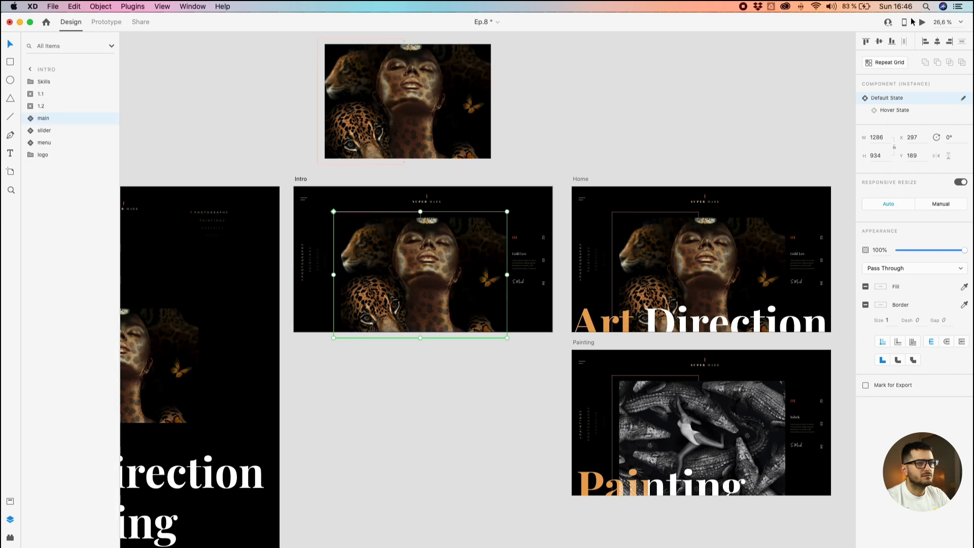
{"action": "left_click", "coordinate": [920, 23]}
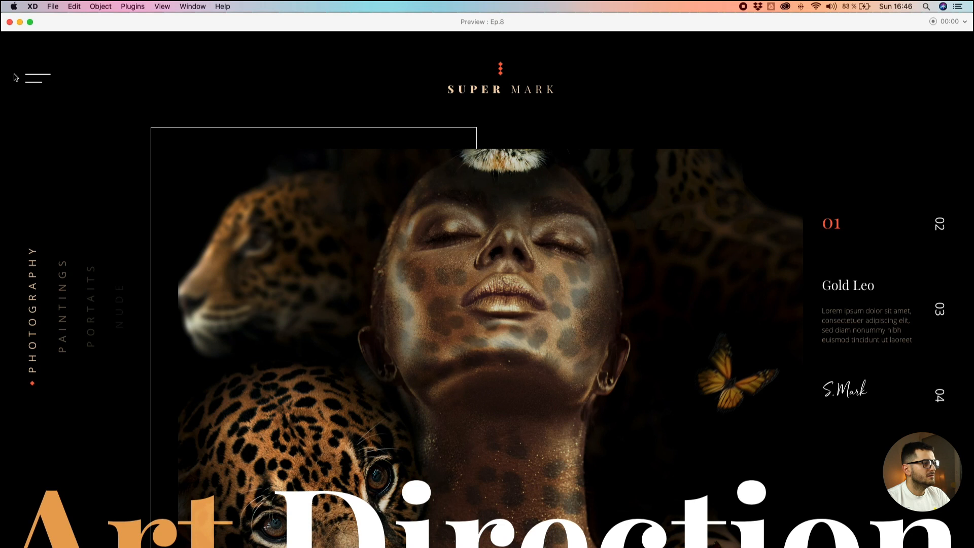
{"action": "left_click", "coordinate": [10, 22]}
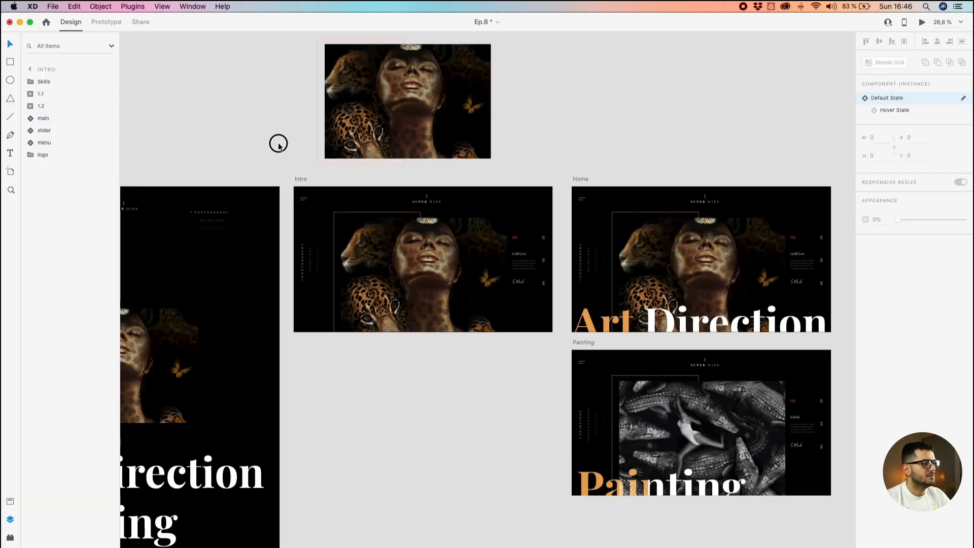
- Compare the "main" component instances on Artboard – 1, Home, Painting and Intro
{"action": "left_click", "coordinate": [193, 350]}
{"action": "scroll", "coordinate": [203, 350], "scroll_direction": "left", "scroll_amount": 5}
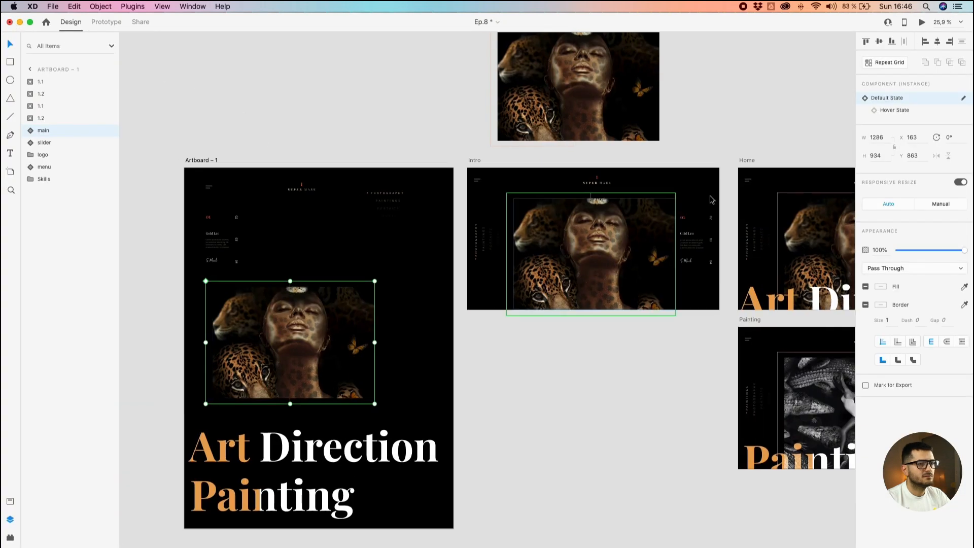
{"action": "left_click", "coordinate": [811, 246]}
{"action": "left_click", "coordinate": [794, 370]}
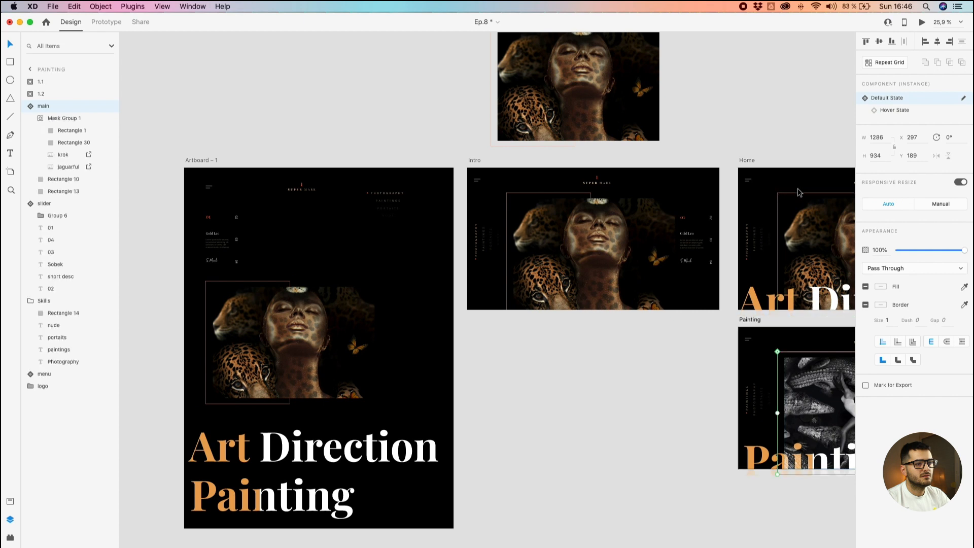
{"action": "left_click", "coordinate": [607, 236]}
{"action": "scroll", "coordinate": [595, 234], "scroll_direction": "right", "scroll_amount": 5}
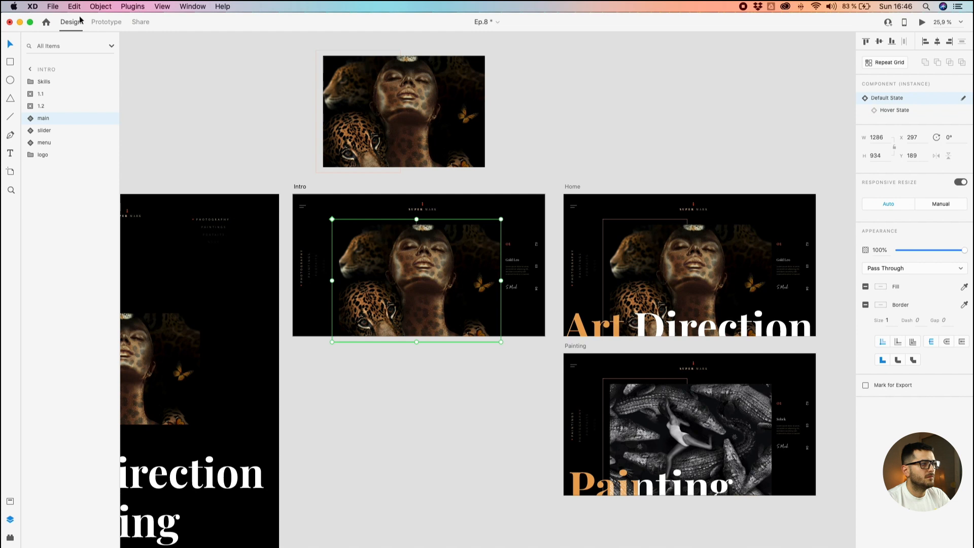
- Add a Hover interaction to the Intro artboard's "main" instance that auto-animates to the Hover State
{"action": "left_click", "coordinate": [110, 22]}
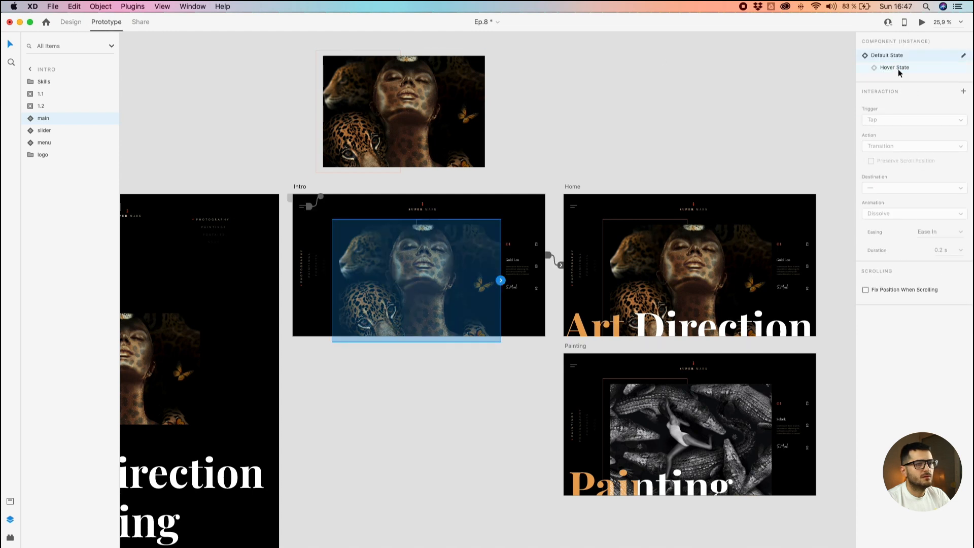
{"action": "left_click", "coordinate": [963, 91]}
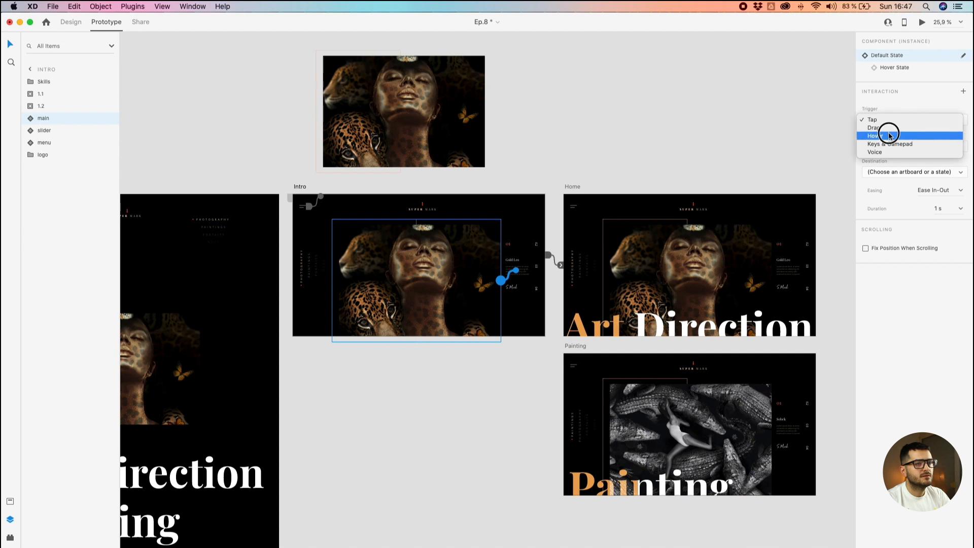
{"action": "left_click", "coordinate": [890, 136]}
{"action": "left_click", "coordinate": [886, 174]}
{"action": "left_click", "coordinate": [882, 185]}
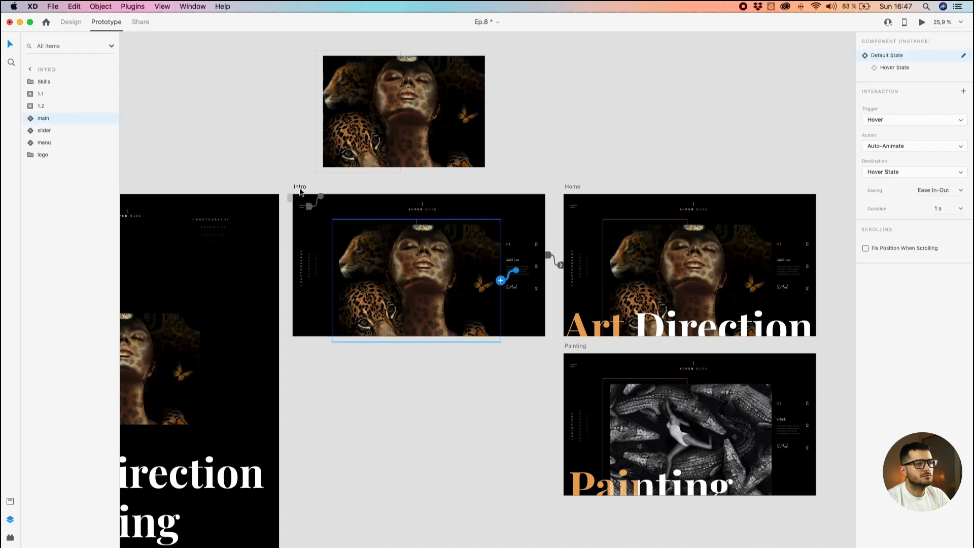
- Test the hover interaction in a preview started from the Intro artboard and close the preview
{"action": "left_click", "coordinate": [299, 189]}
{"action": "left_click", "coordinate": [921, 22]}
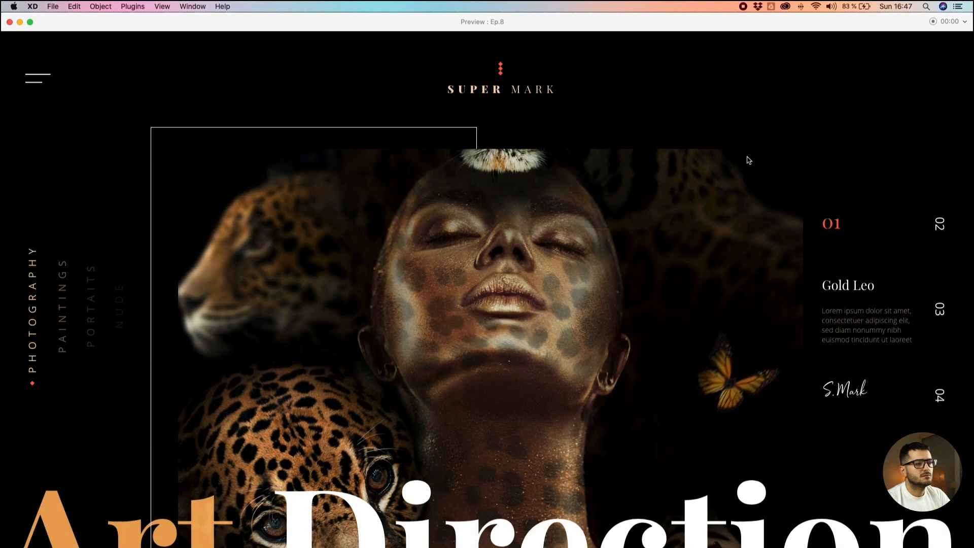
{"action": "left_click", "coordinate": [9, 22]}
- Delete the "main" portrait instances from the Intro and Home artboards
{"action": "left_click", "coordinate": [421, 263]}
{"action": "left_click", "coordinate": [636, 265]}
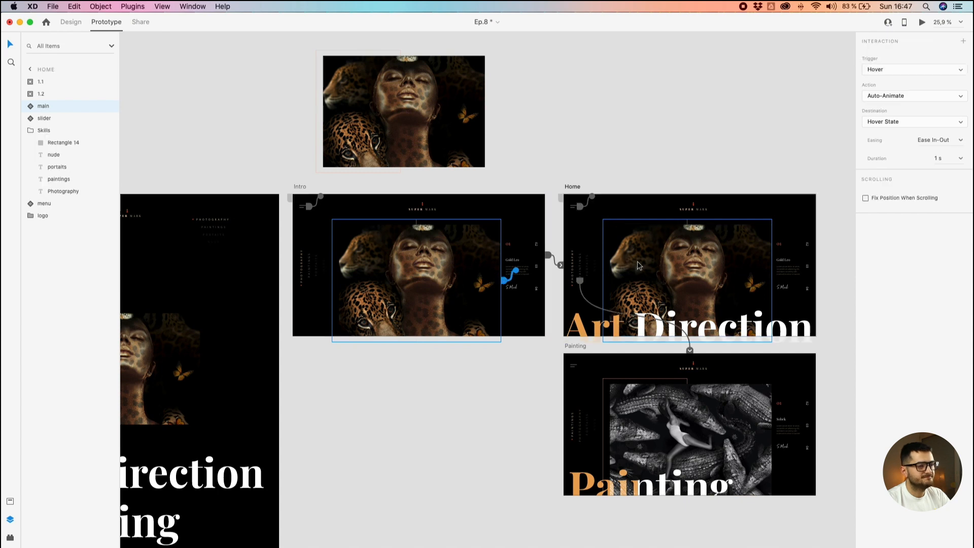
{"action": "left_click", "coordinate": [345, 428]}
{"action": "left_click", "coordinate": [446, 289]}
{"action": "left_click", "coordinate": [699, 265], "text": "shift"}
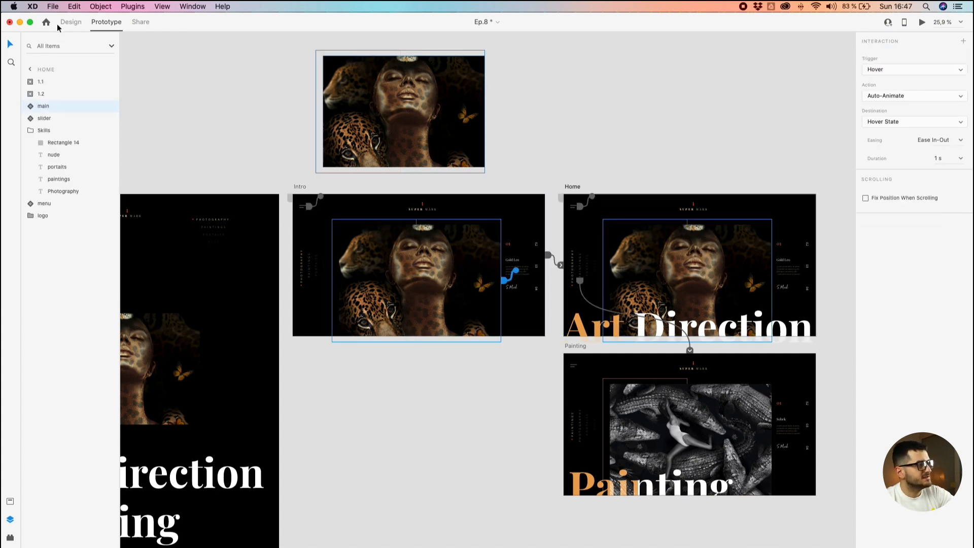
{"action": "left_click", "coordinate": [70, 22]}
{"action": "key", "text": "Delete"}
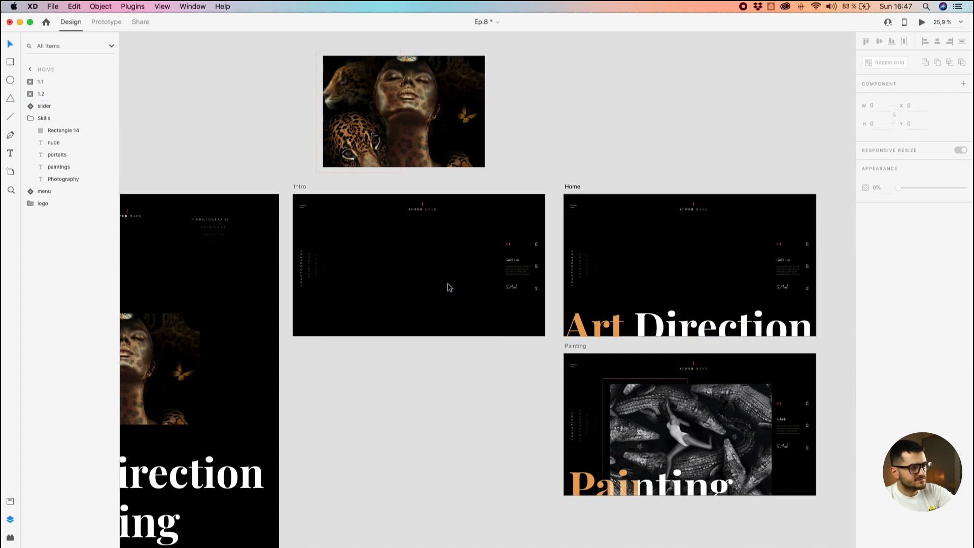
- Place a copy of the master "main" component on the Intro artboard at X 239, Y 189
{"action": "left_click", "coordinate": [396, 126]}
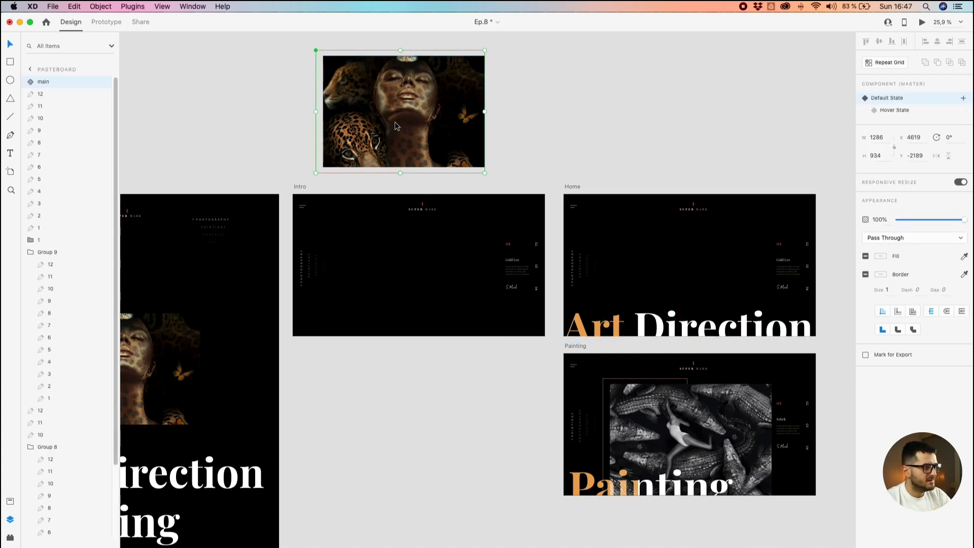
{"action": "left_click_drag", "start_coordinate": [395, 122], "coordinate": [409, 359]}
{"action": "scroll", "coordinate": [409, 270], "scroll_direction": "up", "scroll_amount": 3}
{"action": "scroll", "coordinate": [398, 317], "scroll_direction": "up", "scroll_amount": 3}
{"action": "scroll", "coordinate": [419, 368], "scroll_direction": "up", "scroll_amount": 3}
{"action": "scroll", "coordinate": [411, 350], "scroll_direction": "up", "scroll_amount": 5}
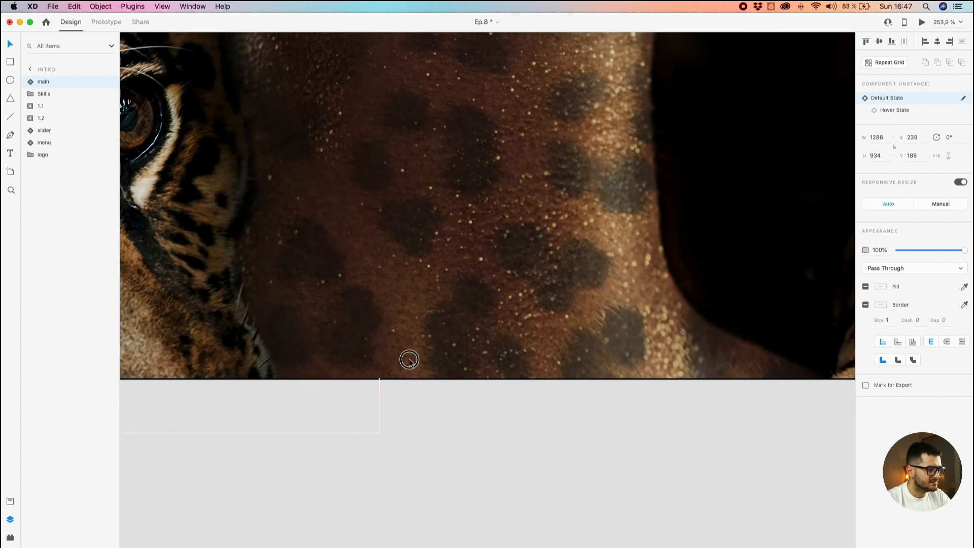
{"action": "key", "text": "Escape"}
{"action": "scroll", "coordinate": [409, 358], "scroll_direction": "down", "scroll_amount": 5}
{"action": "left_click", "coordinate": [433, 298]}
{"action": "scroll", "coordinate": [419, 285], "scroll_direction": "down", "scroll_amount": 6}
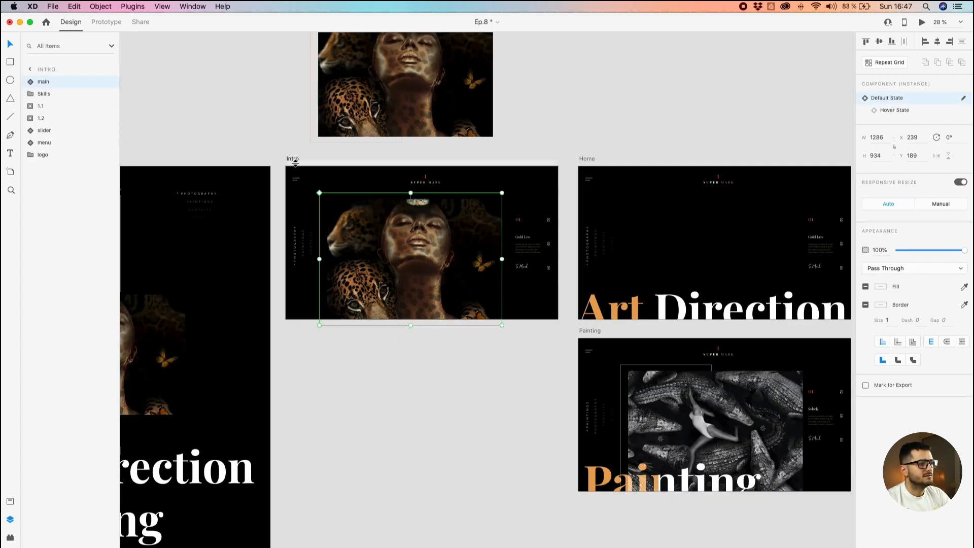
- Send the new "main" instance on the Intro artboard to the back of the layer order
{"action": "right_click", "coordinate": [416, 250]}
{"action": "left_click", "coordinate": [431, 437]}
{"action": "left_click", "coordinate": [315, 281]}
- Paste the "main" instance into the Home artboard, send it to the back and reselect the Intro artboard's instance
{"action": "left_click", "coordinate": [688, 237]}
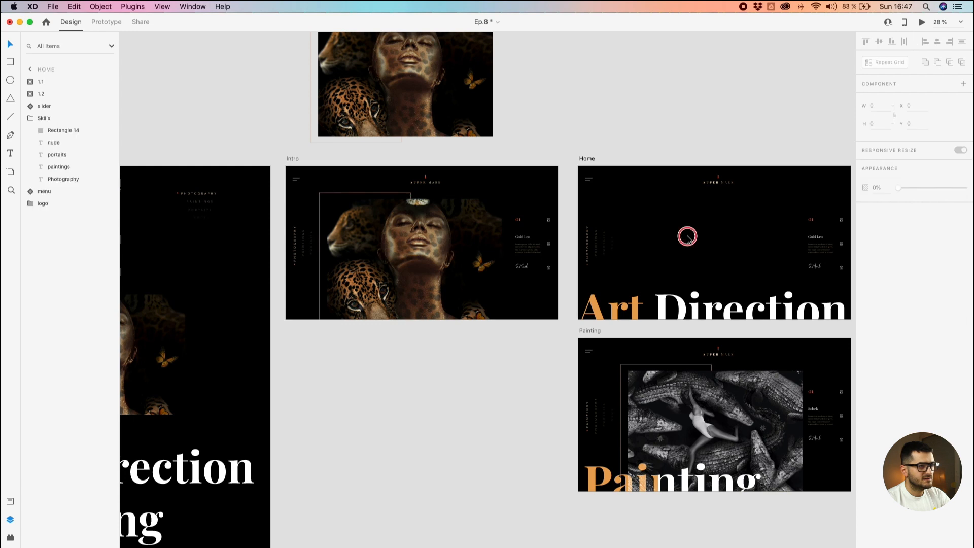
{"action": "key", "text": "super+v"}
{"action": "right_click", "coordinate": [686, 236]}
{"action": "left_click", "coordinate": [701, 437]}
{"action": "left_click", "coordinate": [499, 427]}
{"action": "left_click", "coordinate": [417, 252]}
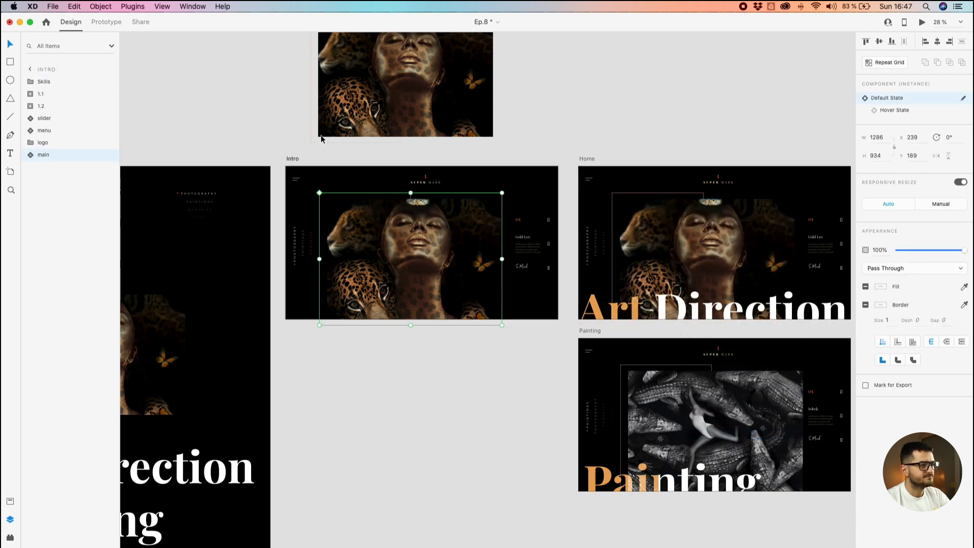
- Preview the prototype from the Intro artboard to check the portrait's hover effect, and close the preview
{"action": "left_click", "coordinate": [283, 161]}
{"action": "left_click", "coordinate": [921, 22]}
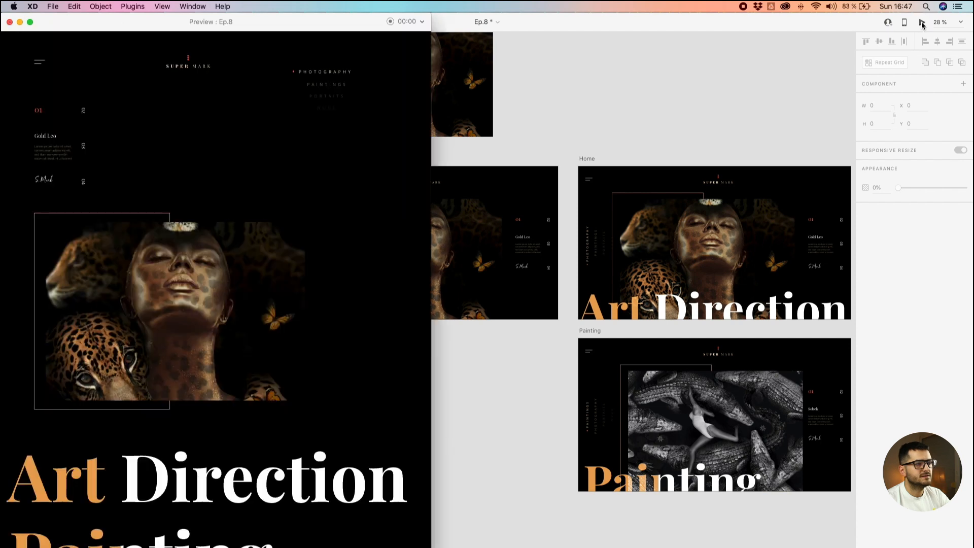
{"action": "left_click_drag", "start_coordinate": [350, 25], "coordinate": [176, 52]}
{"action": "left_click", "coordinate": [294, 155]}
{"action": "left_click", "coordinate": [292, 160]}
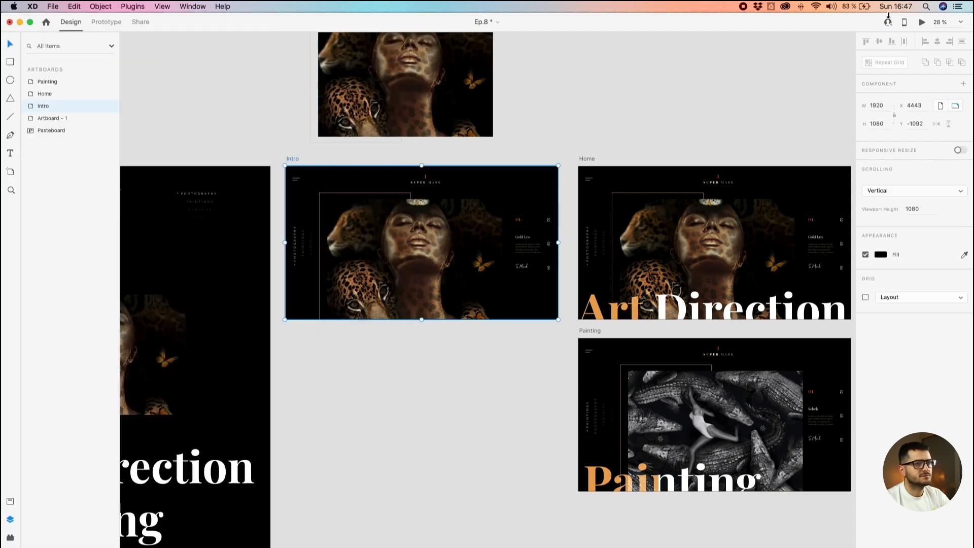
{"action": "left_click", "coordinate": [922, 22]}
{"action": "left_click_drag", "start_coordinate": [159, 48], "coordinate": [534, 13]}
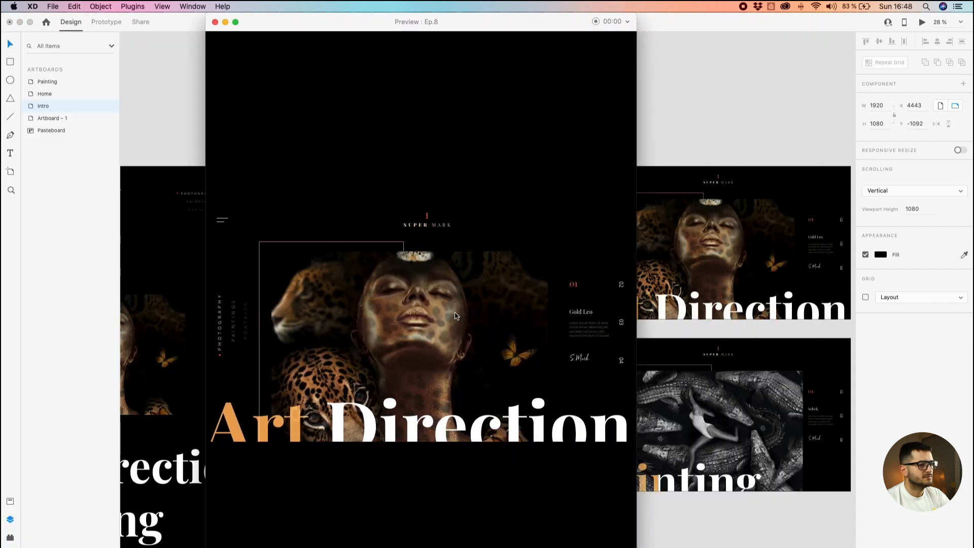
{"action": "left_click", "coordinate": [215, 21]}
- Add a Hover interaction to the master "main" component that auto-animates to Hover State with Ease In-Out over 1 s
{"action": "left_click", "coordinate": [679, 242]}
{"action": "key", "text": "super+shift+k"}
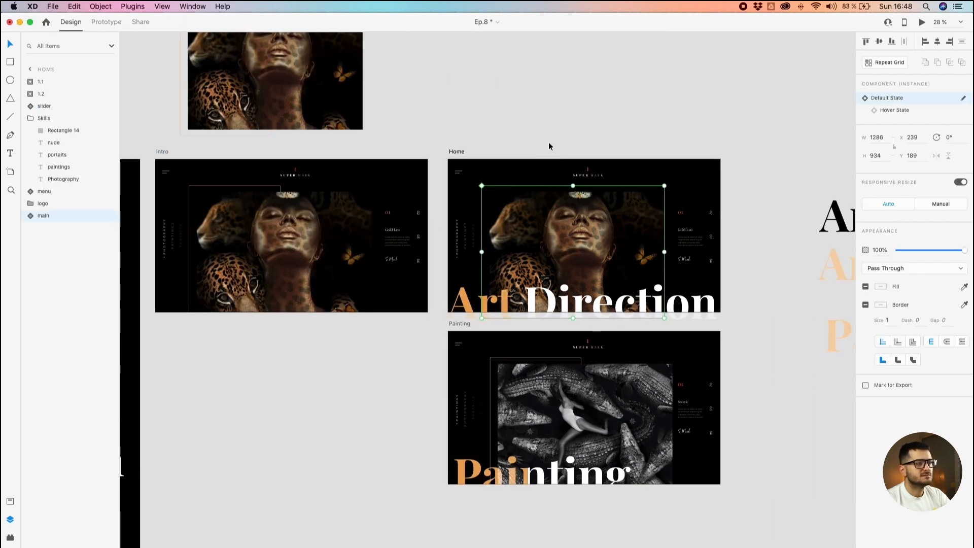
{"action": "left_click", "coordinate": [106, 22]}
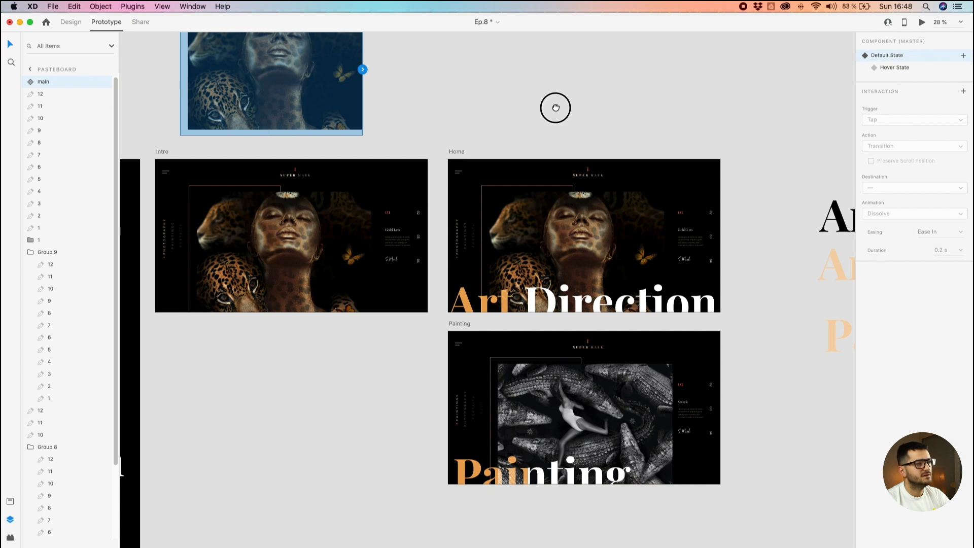
{"action": "scroll", "coordinate": [609, 117], "scroll_direction": "up", "scroll_amount": 3}
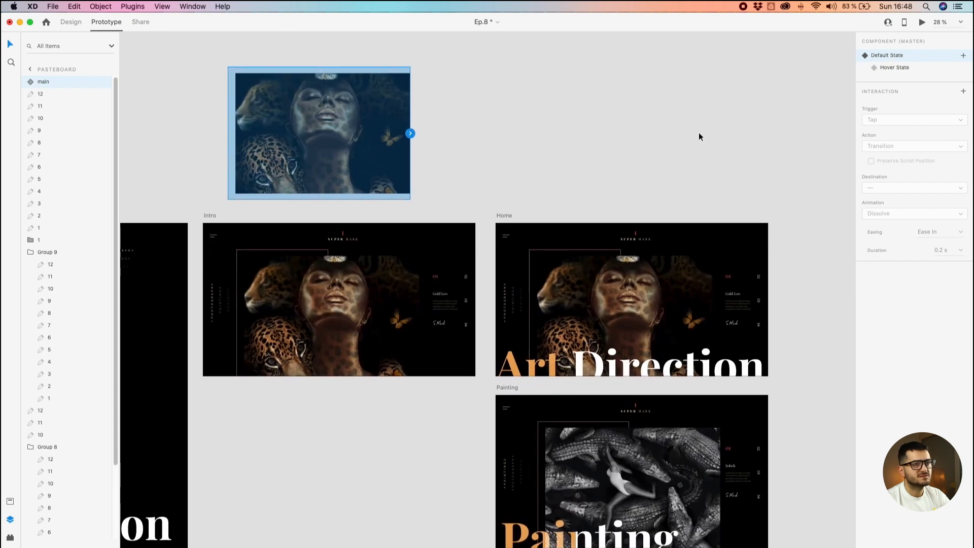
{"action": "left_click", "coordinate": [962, 91]}
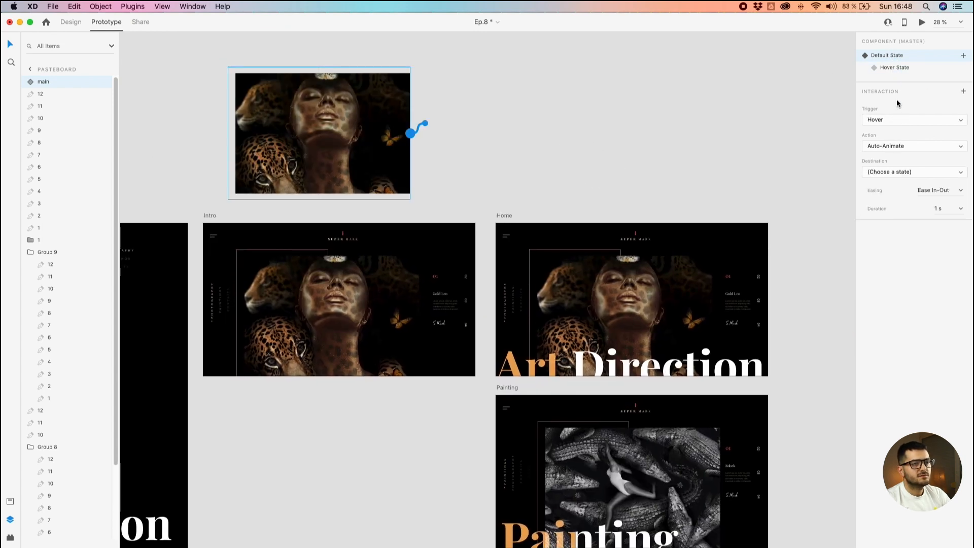
{"action": "left_click", "coordinate": [895, 171]}
{"action": "left_click", "coordinate": [884, 185]}
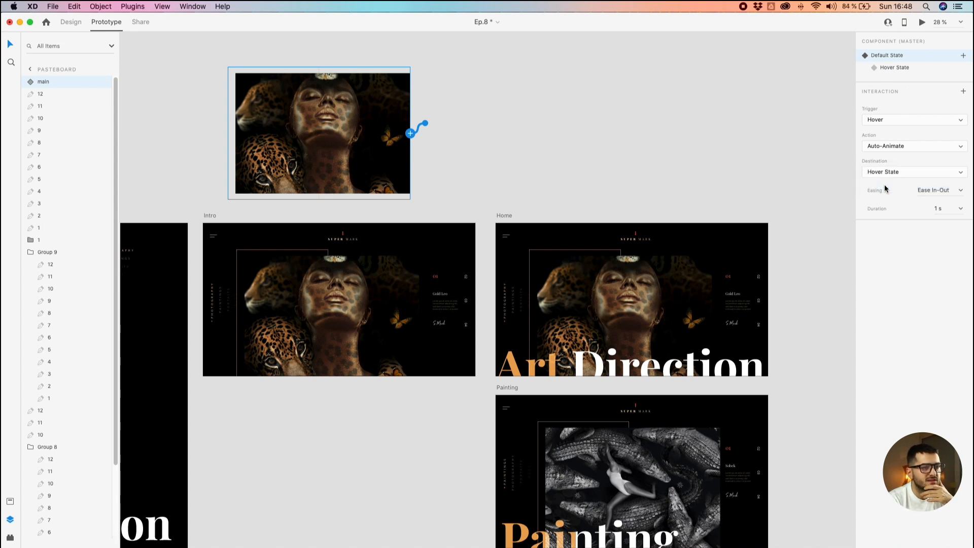
{"action": "left_click", "coordinate": [463, 187]}
- Preview the prototype from the Home artboard and test the portrait's hover effect
{"action": "left_click", "coordinate": [212, 217]}
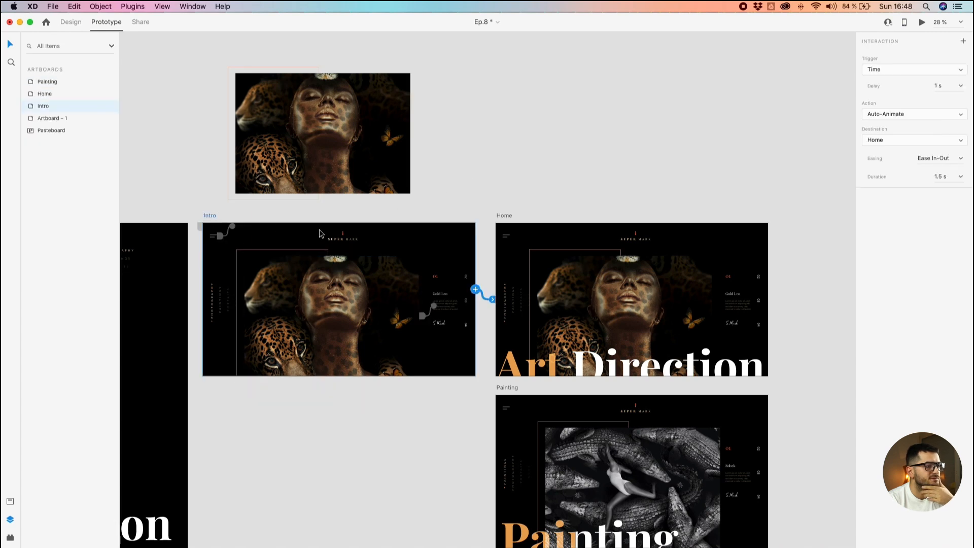
{"action": "left_click", "coordinate": [501, 216]}
{"action": "left_click", "coordinate": [919, 22]}
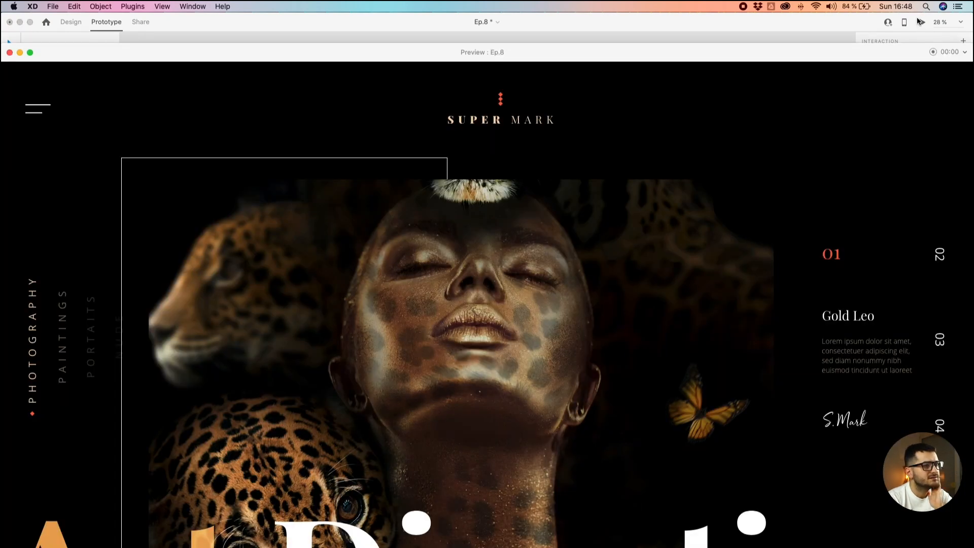
{"action": "left_click_drag", "start_coordinate": [805, 60], "coordinate": [806, 31]}
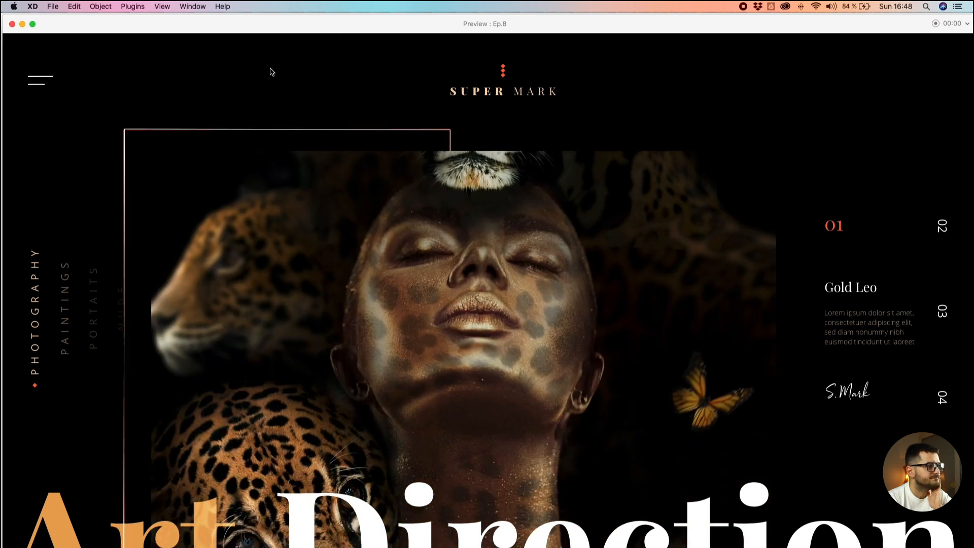
{"action": "left_click_drag", "start_coordinate": [3, 14], "coordinate": [177, 56]}
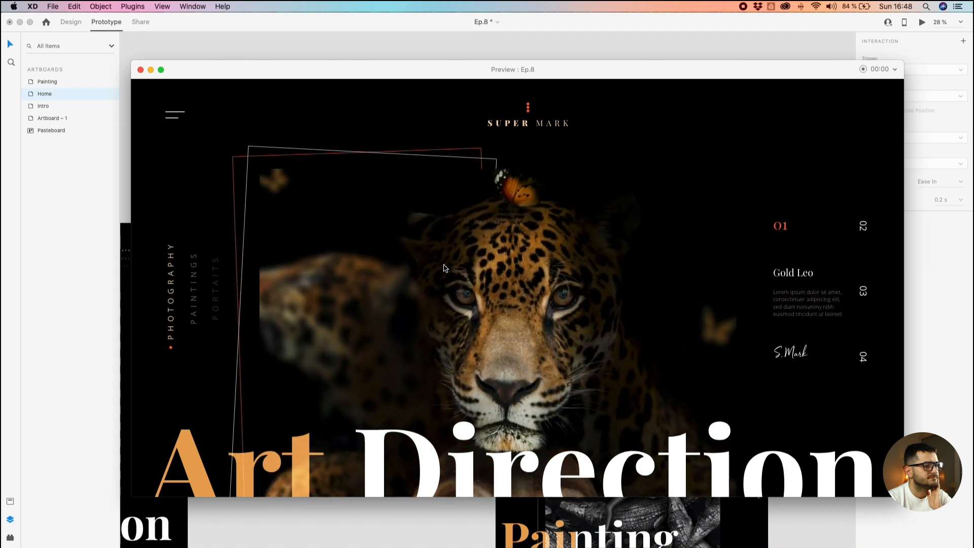
{"action": "left_click", "coordinate": [353, 51]}
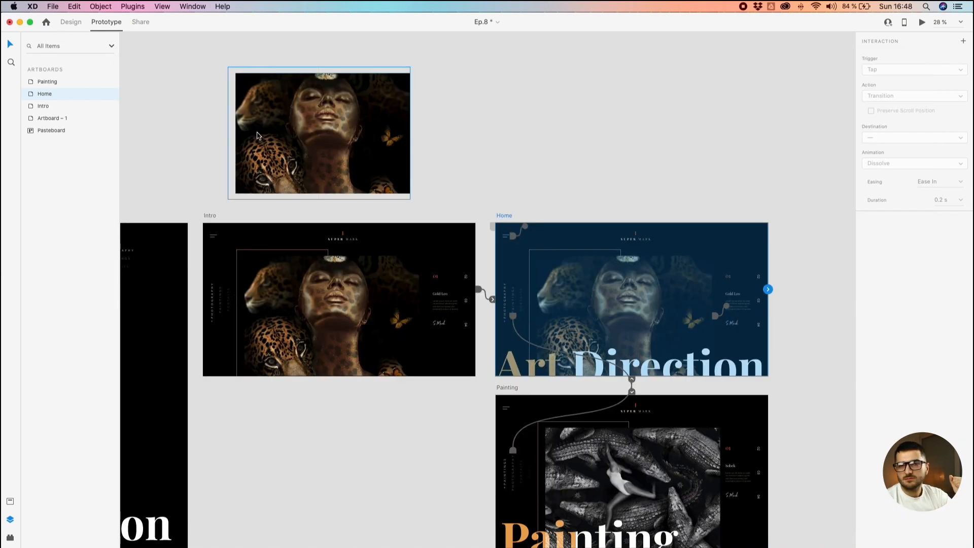
- Check the Home instance's interaction, and preview from Home while switching between Paintings and Photography
{"action": "left_click", "coordinate": [612, 276]}
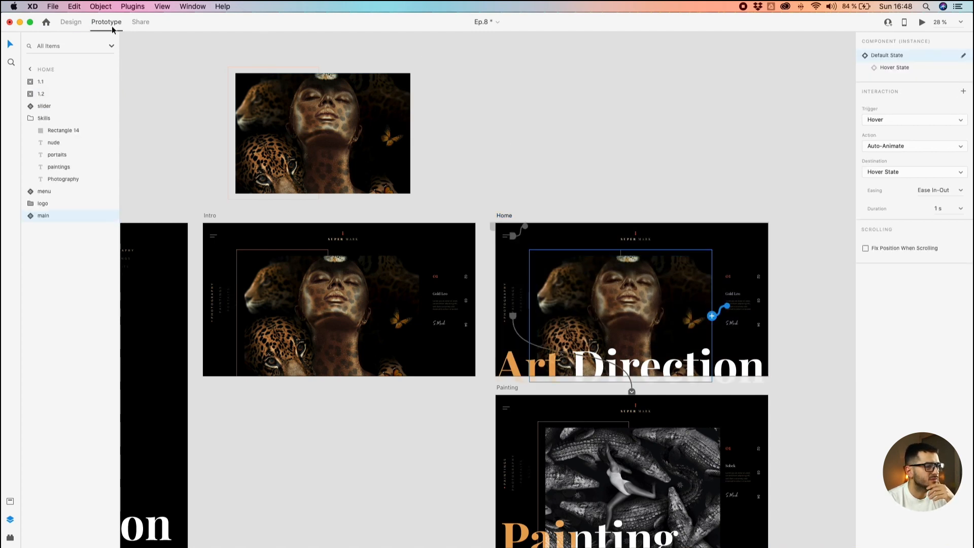
{"action": "left_click", "coordinate": [507, 215]}
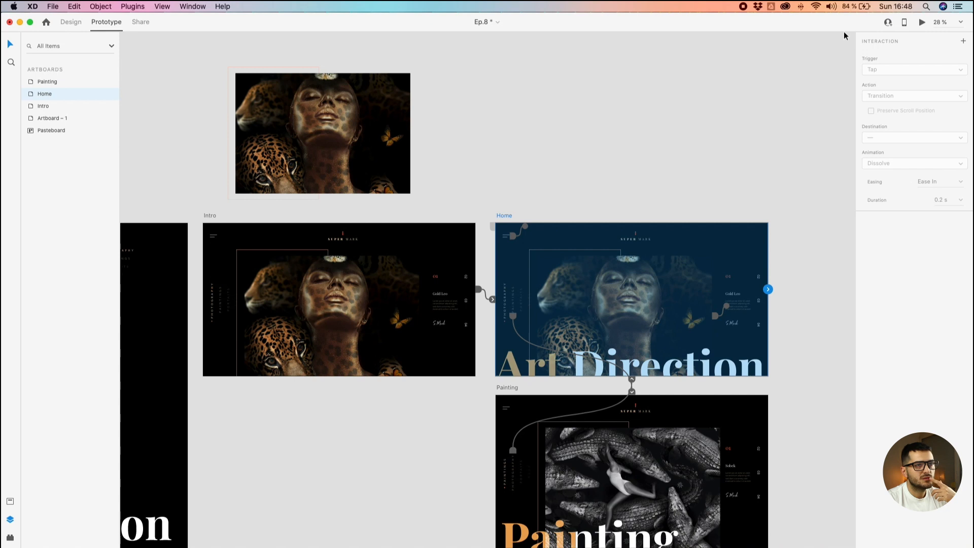
{"action": "left_click", "coordinate": [922, 22]}
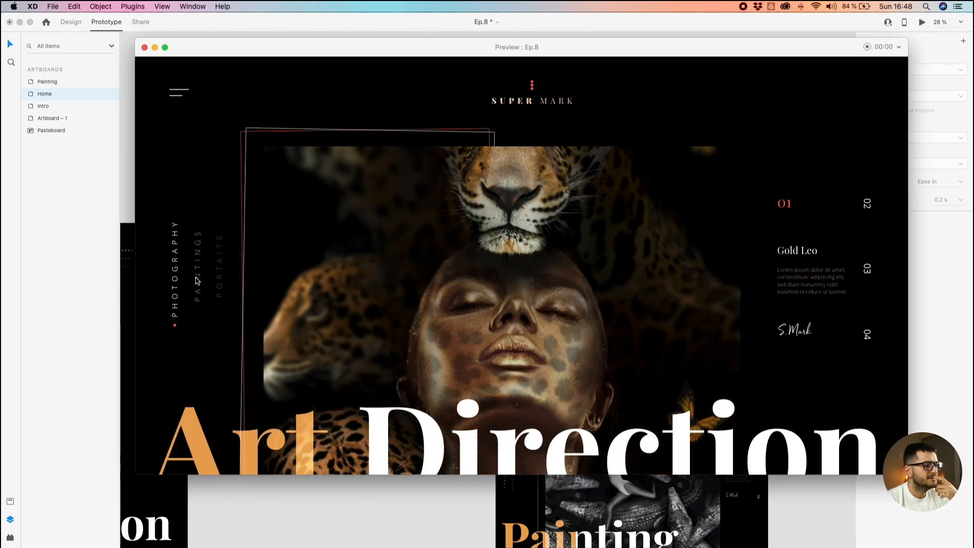
{"action": "left_click", "coordinate": [197, 292]}
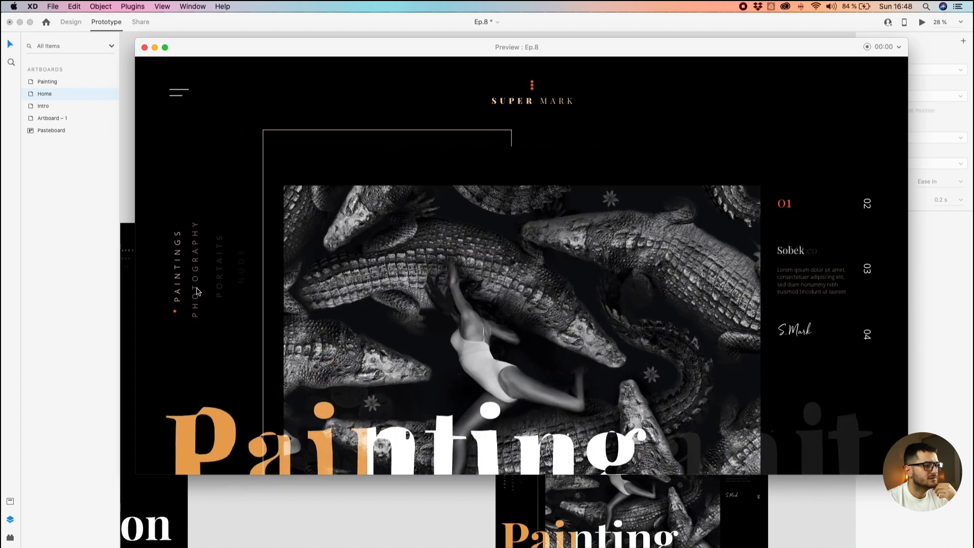
{"action": "left_click", "coordinate": [197, 290]}
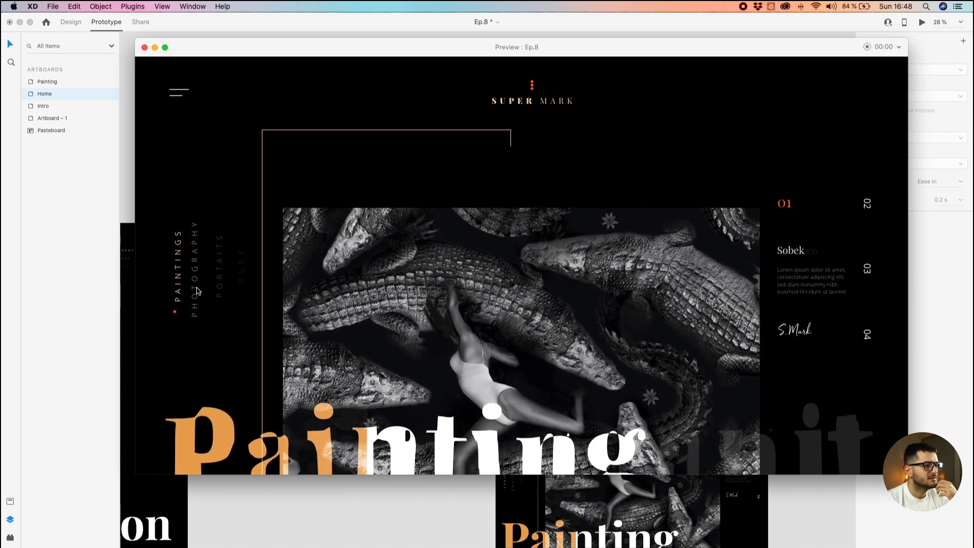
{"action": "left_click", "coordinate": [197, 290]}
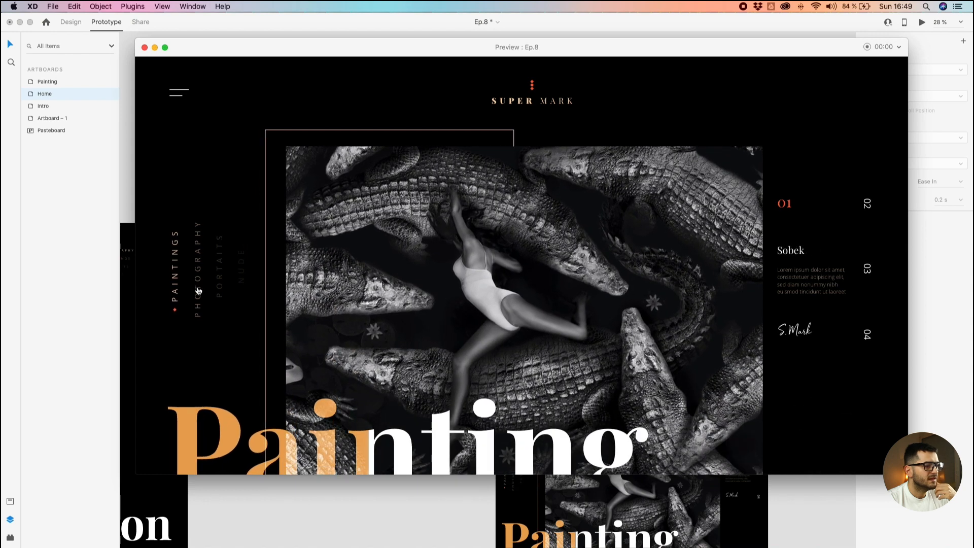
{"action": "left_click", "coordinate": [199, 291]}
{"action": "left_click", "coordinate": [198, 291]}
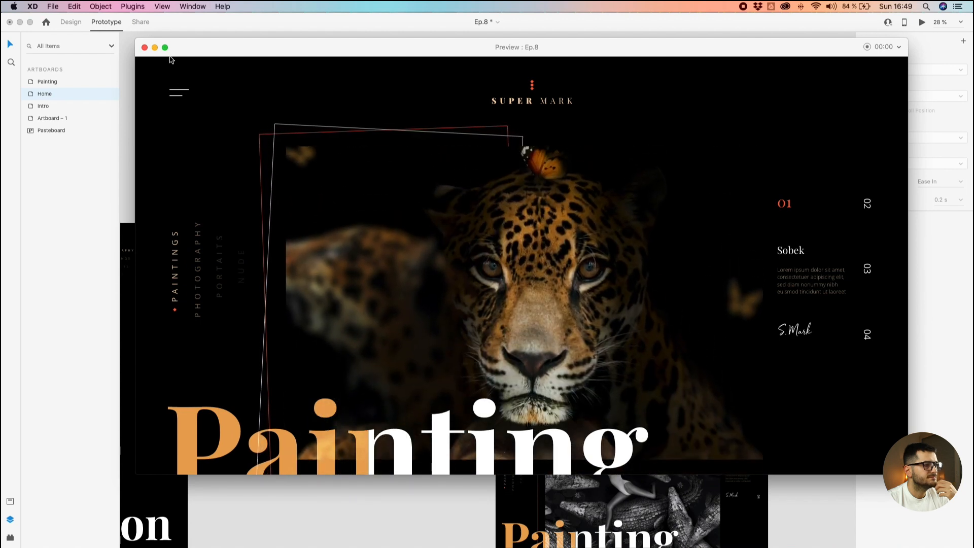
{"action": "left_click", "coordinate": [144, 48]}
- Compare the hover interactions of the "main" instances on the Painting and Home artboards and examine the Home instance's position
{"action": "left_click", "coordinate": [662, 400]}
{"action": "left_click", "coordinate": [641, 311]}
{"action": "scroll", "coordinate": [634, 325], "scroll_direction": "down", "scroll_amount": 5}
{"action": "scroll", "coordinate": [634, 324], "scroll_direction": "right", "scroll_amount": 3}
{"action": "left_click", "coordinate": [558, 352]}
{"action": "left_click", "coordinate": [512, 194], "text": "shift"}
{"action": "scroll", "coordinate": [431, 256], "scroll_direction": "up", "scroll_amount": 5}
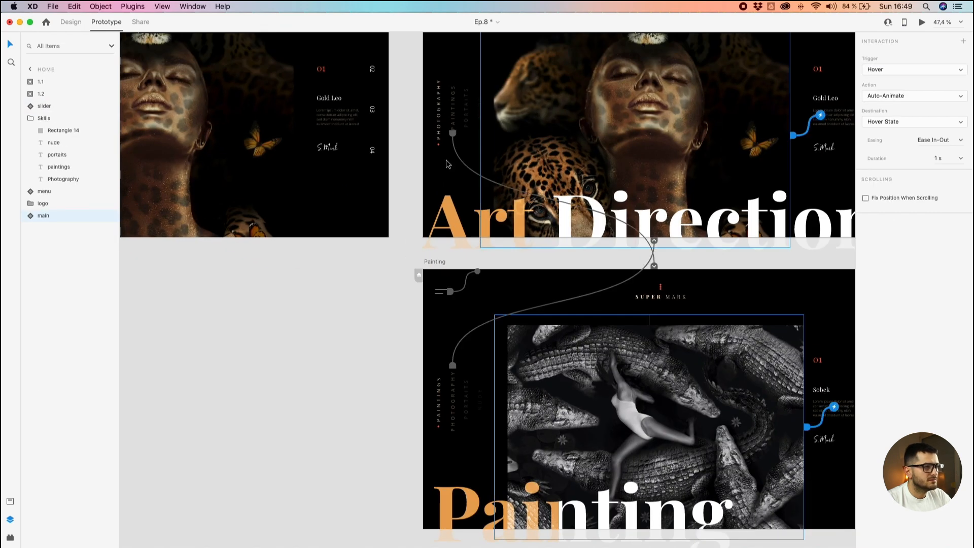
{"action": "scroll", "coordinate": [428, 167], "scroll_direction": "up", "scroll_amount": 4}
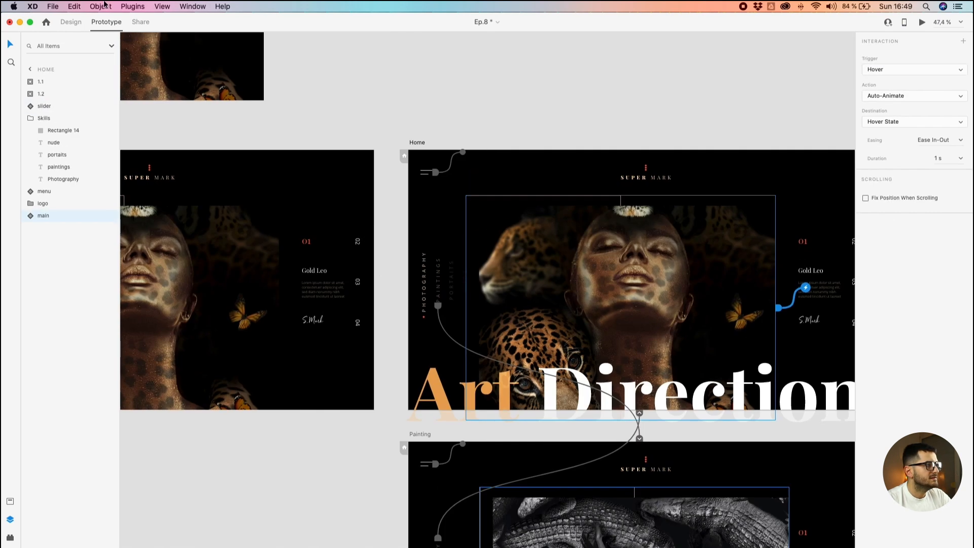
{"action": "left_click", "coordinate": [71, 25]}
{"action": "left_click", "coordinate": [482, 260]}
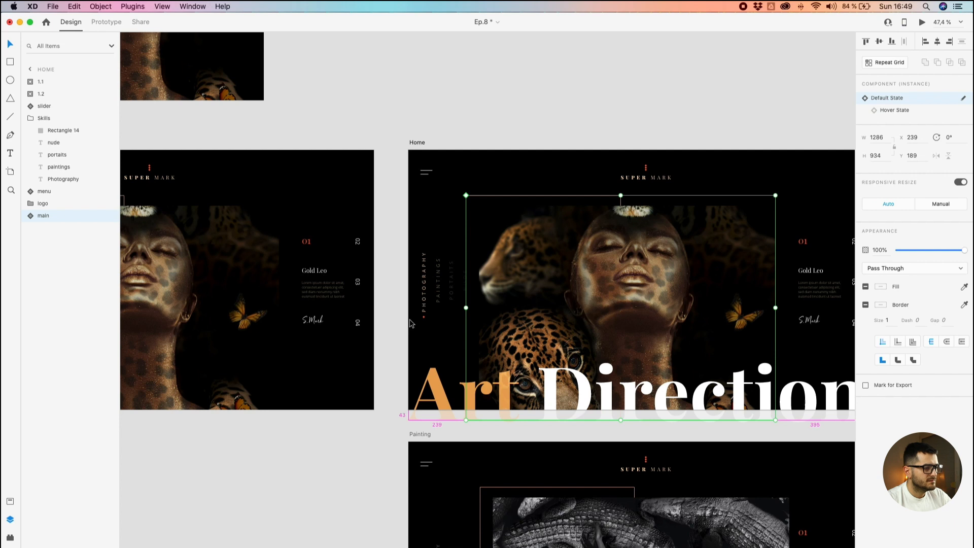
- Move the Painting artboard's "main" instance horizontally to X 239 so it aligns with the Home instance
{"action": "scroll", "coordinate": [411, 324], "scroll_direction": "down", "scroll_amount": 6}
{"action": "left_click", "coordinate": [464, 309]}
{"action": "key", "text": "shift+Left"}
{"action": "key", "text": "shift+Left"}
{"action": "key", "text": "shift+Left"}
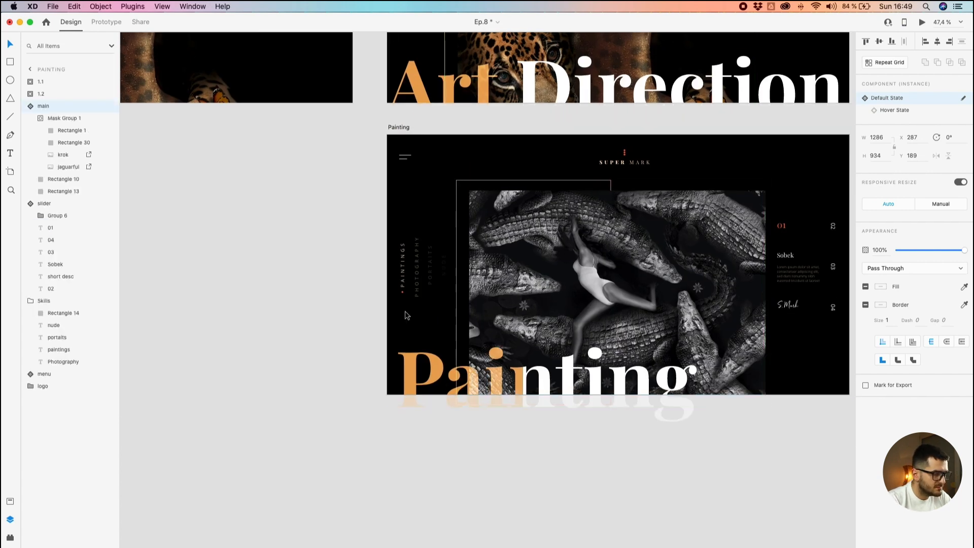
{"action": "key", "text": "shift+Left"}
{"action": "key", "text": "shift+Left"}
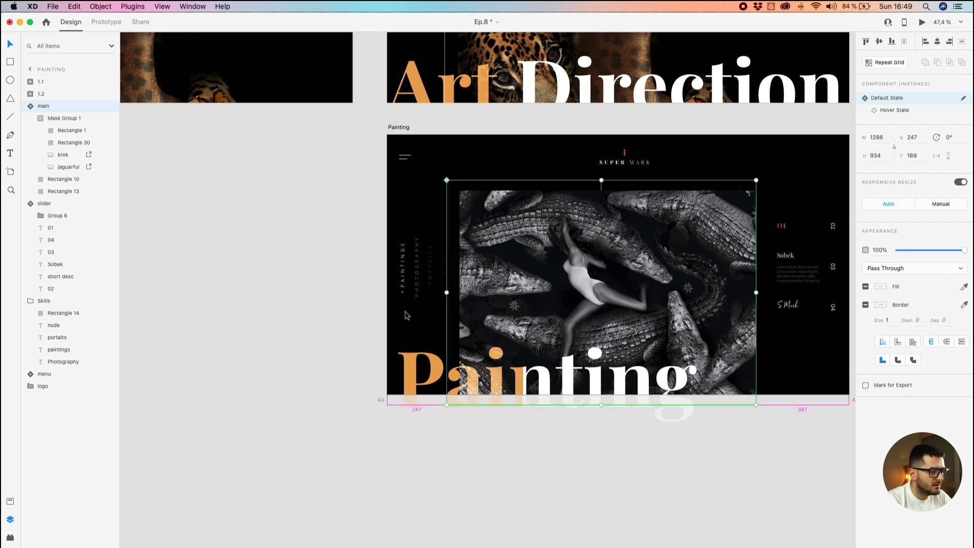
{"action": "key", "text": "shift+Left"}
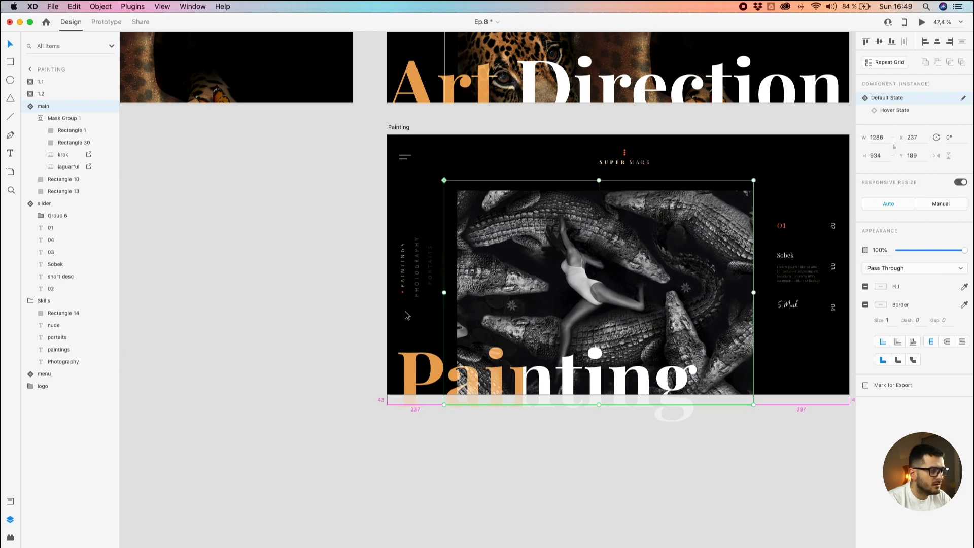
{"action": "key", "text": "Right"}
{"action": "key", "text": "Right"}
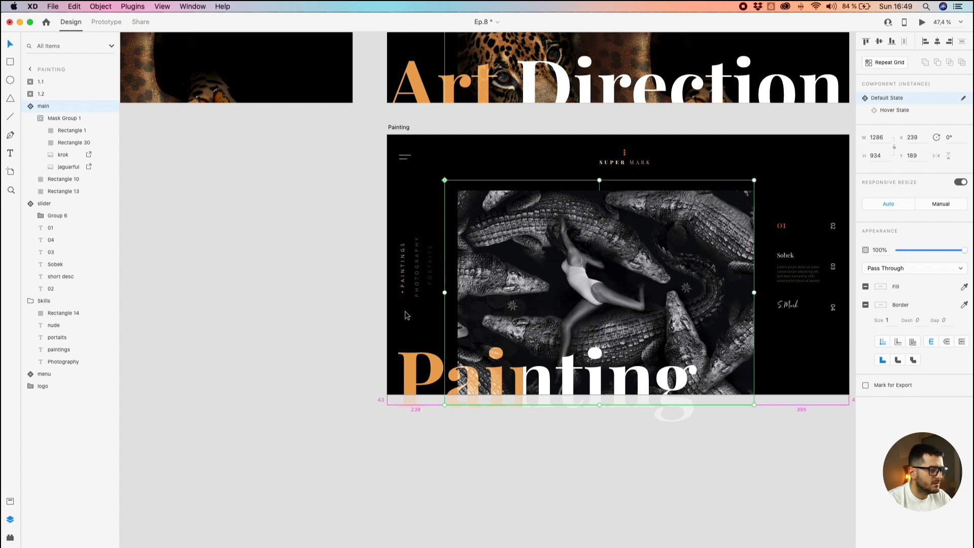
{"action": "scroll", "coordinate": [404, 312], "scroll_direction": "down", "scroll_amount": 3}
{"action": "scroll", "coordinate": [405, 314], "scroll_direction": "down", "scroll_amount": 3}
{"action": "scroll", "coordinate": [304, 319], "scroll_direction": "up", "scroll_amount": 2}
{"action": "left_click", "coordinate": [484, 153]}
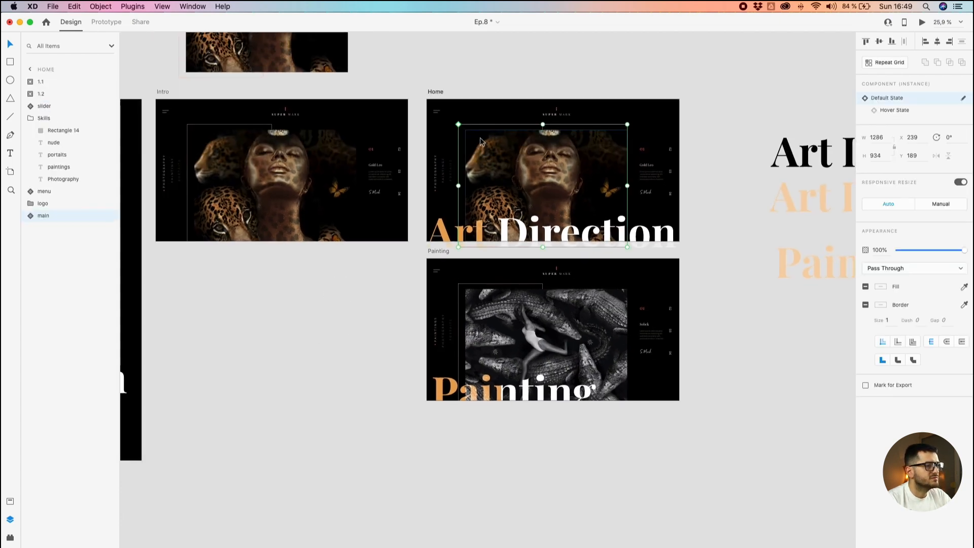
- Preview the prototype from the Intro artboard, test the Paintings and Photography transitions, and close the preview
{"action": "left_click", "coordinate": [446, 95]}
{"action": "left_click", "coordinate": [921, 22]}
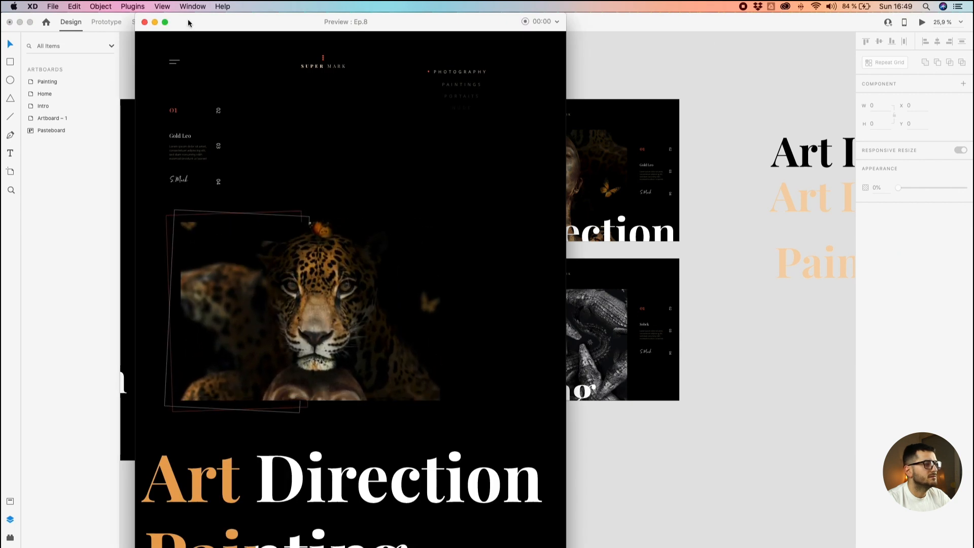
{"action": "left_click_drag", "start_coordinate": [198, 28], "coordinate": [382, 32]}
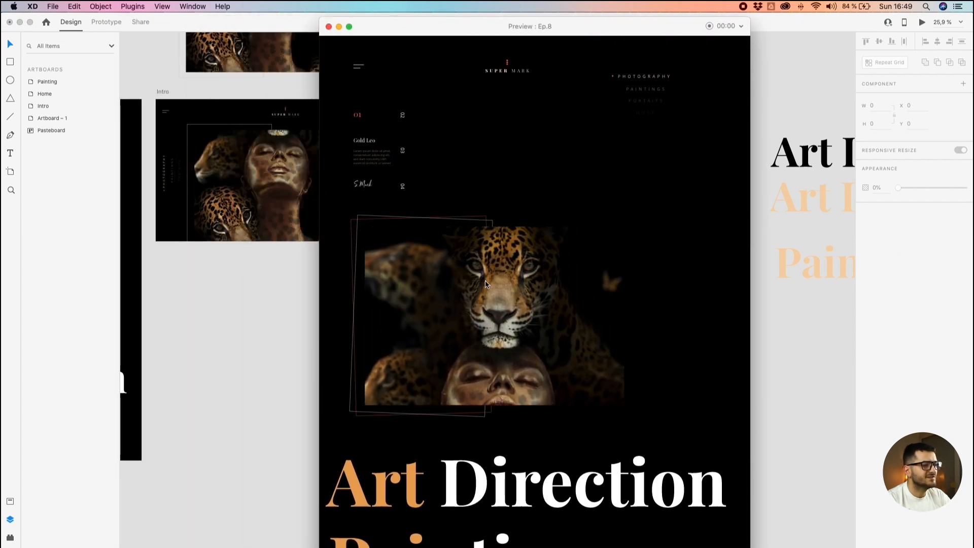
{"action": "left_click", "coordinate": [223, 342]}
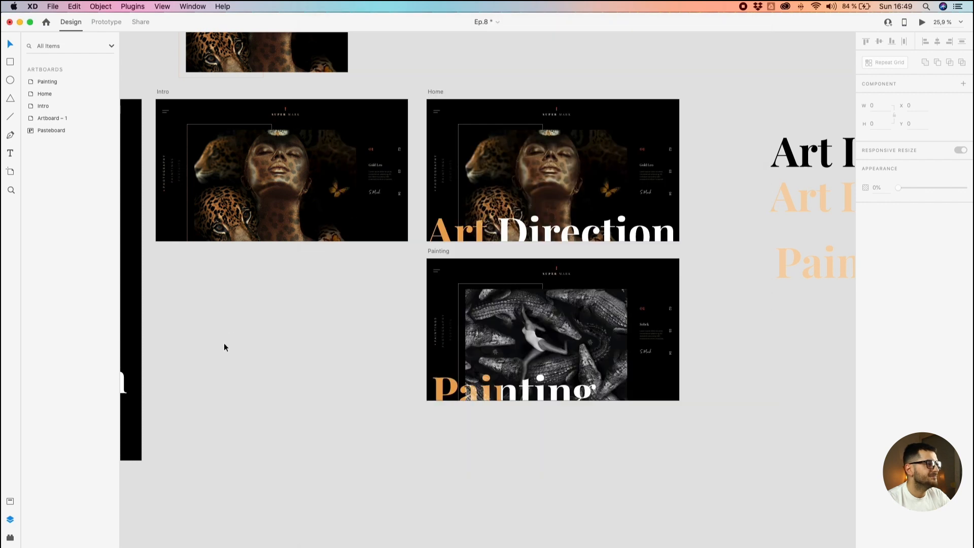
{"action": "left_click_drag", "start_coordinate": [223, 343], "coordinate": [313, 419]}
{"action": "left_click", "coordinate": [272, 166]}
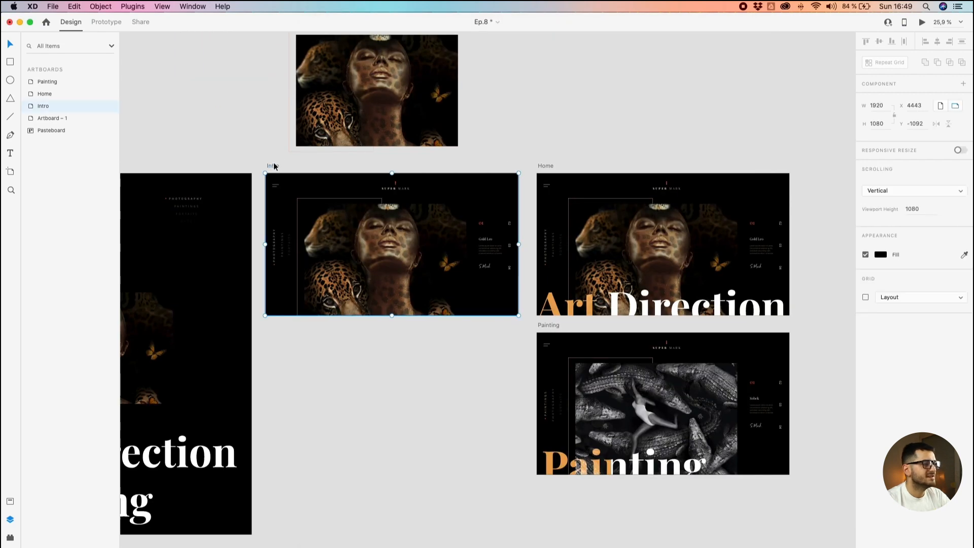
{"action": "left_click", "coordinate": [922, 22]}
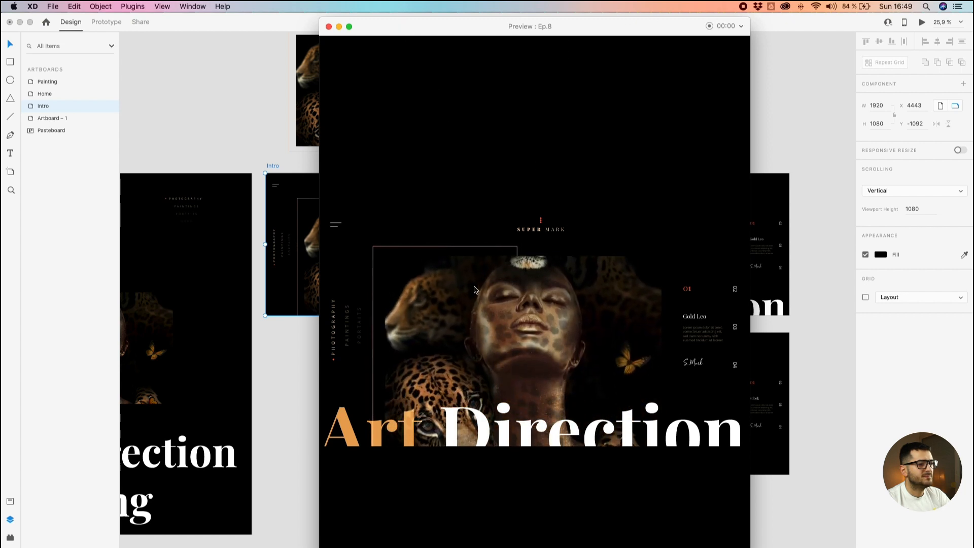
{"action": "left_click", "coordinate": [345, 322]}
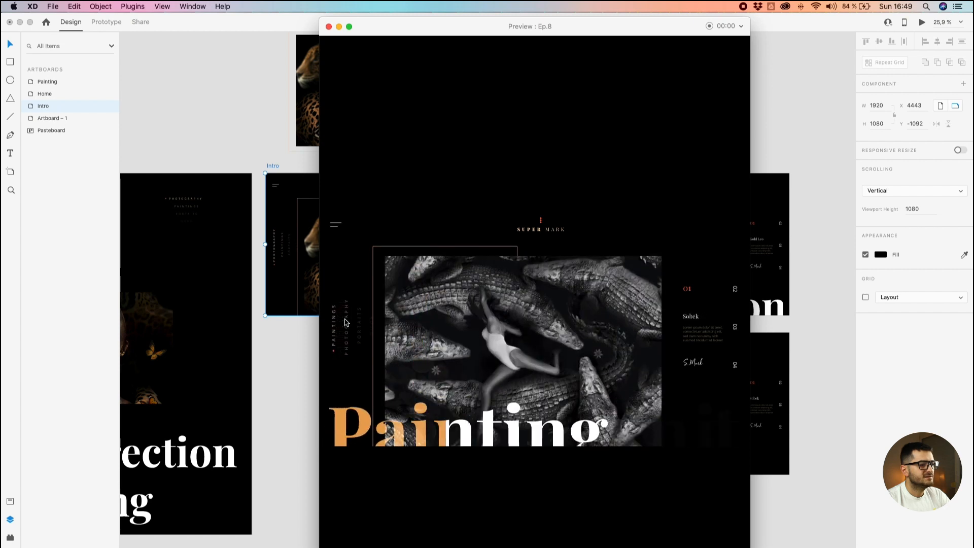
{"action": "left_click", "coordinate": [345, 322]}
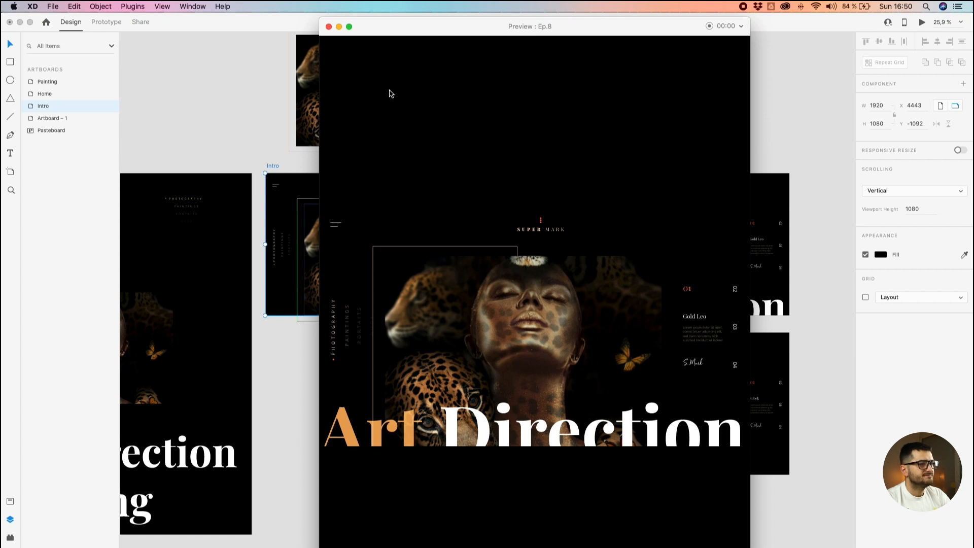
{"action": "left_click", "coordinate": [329, 27]}
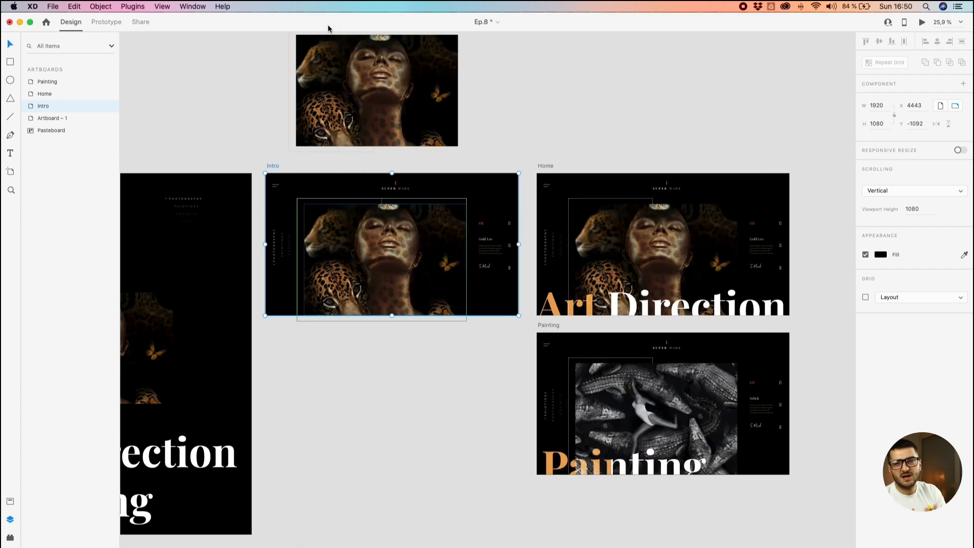